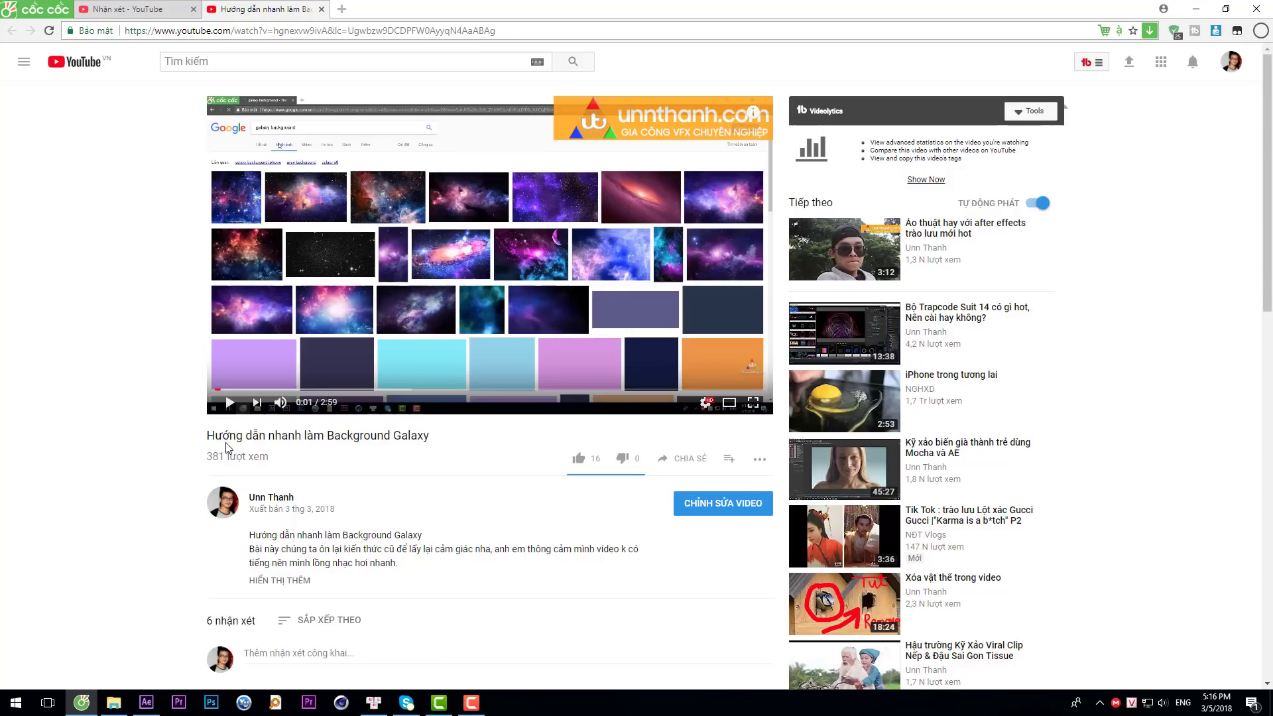
Read the Background Galaxy video comments, including the request for a Trapcode Particular cloud tutorial.
scroll(277, 453, down, 3)
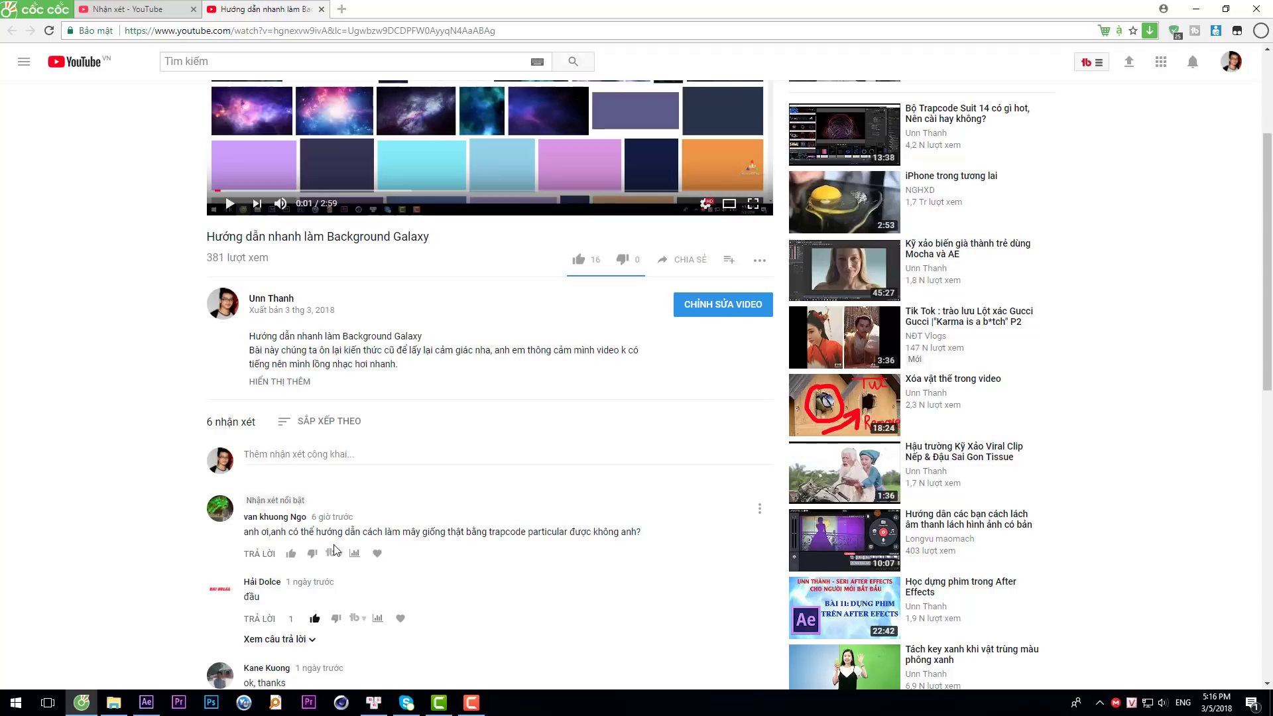
scroll(370, 528, up, 3)
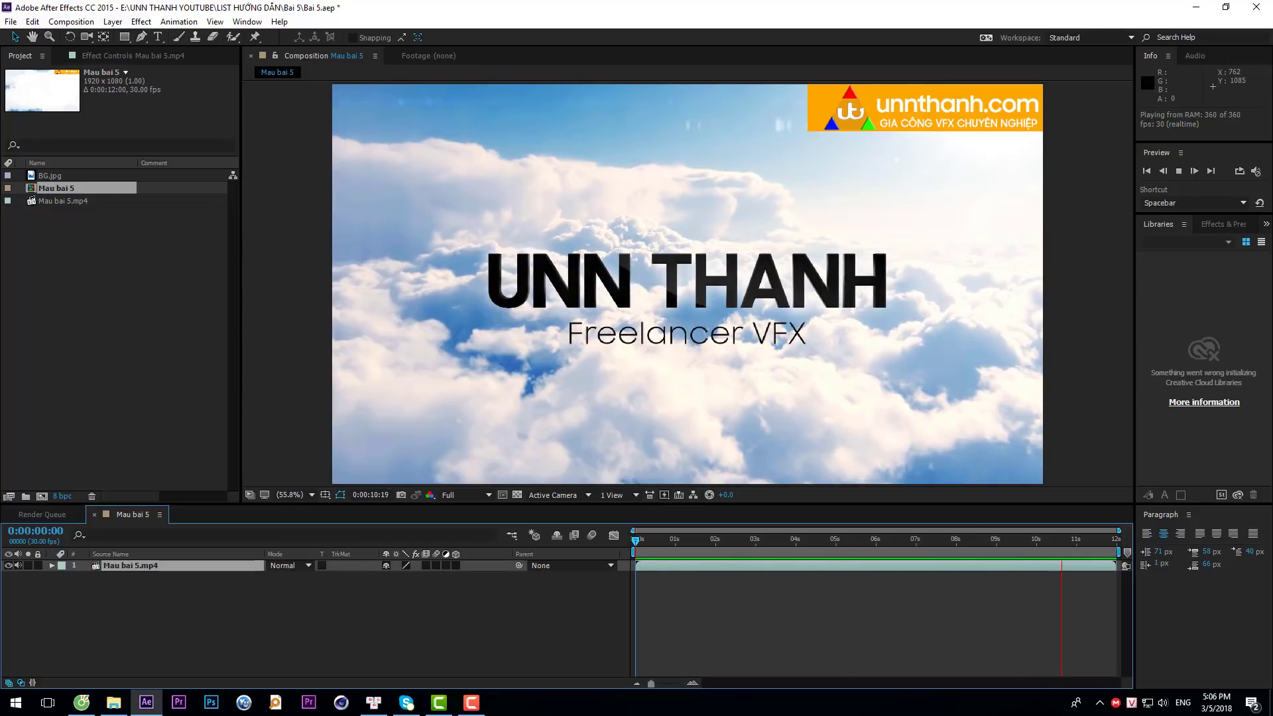
key(space)
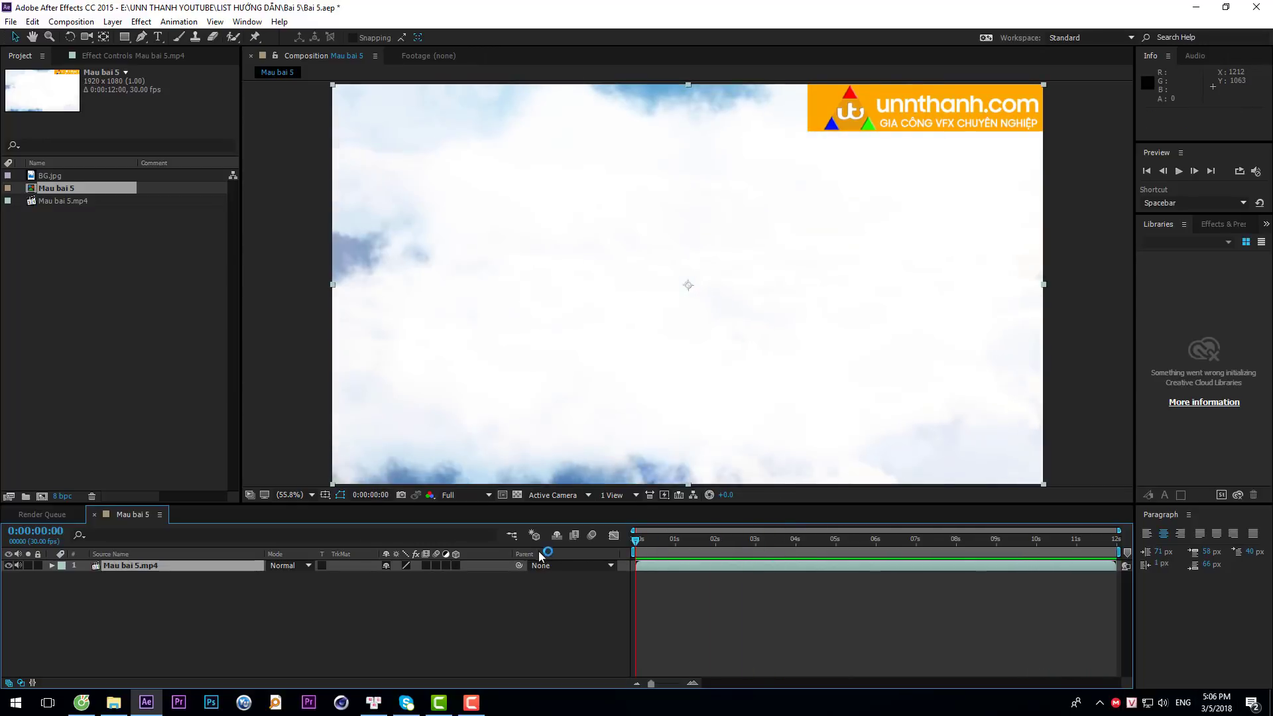
mouse_move(641, 567)
mouse_down()
mouse_move(748, 590)
mouse_move(969, 597)
mouse_move(1239, 578)
mouse_up()
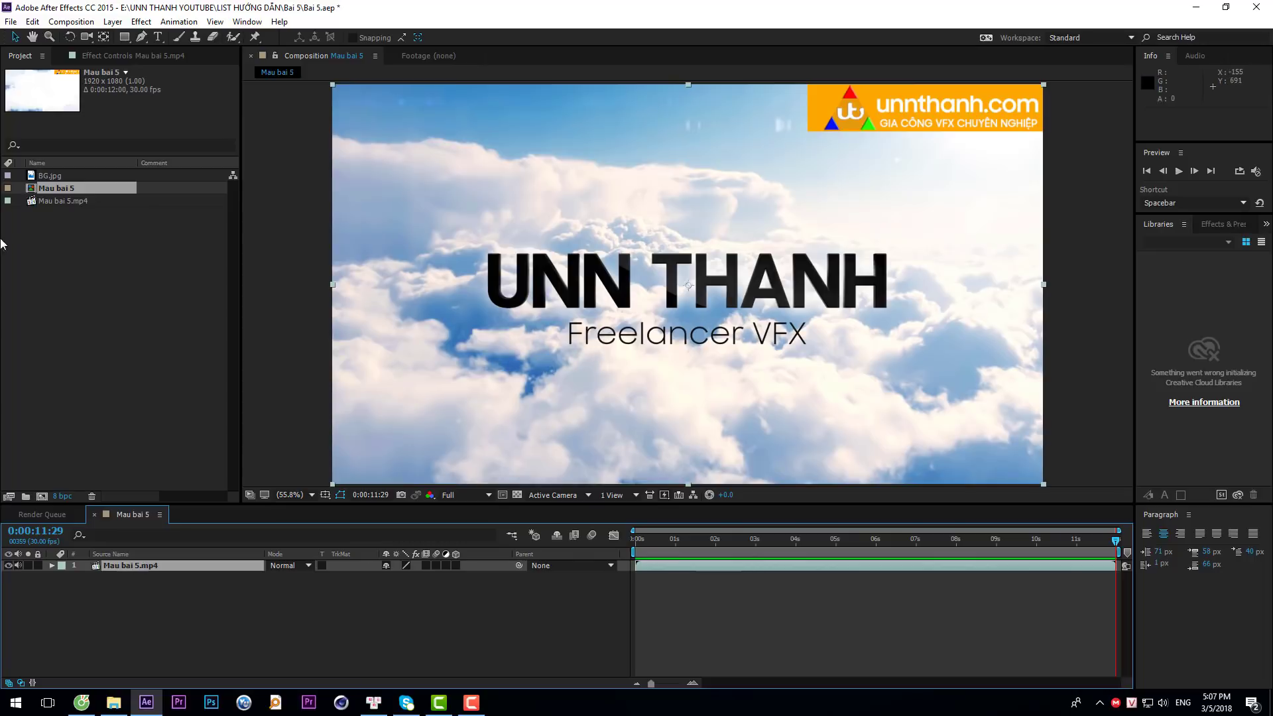
click(50, 178)
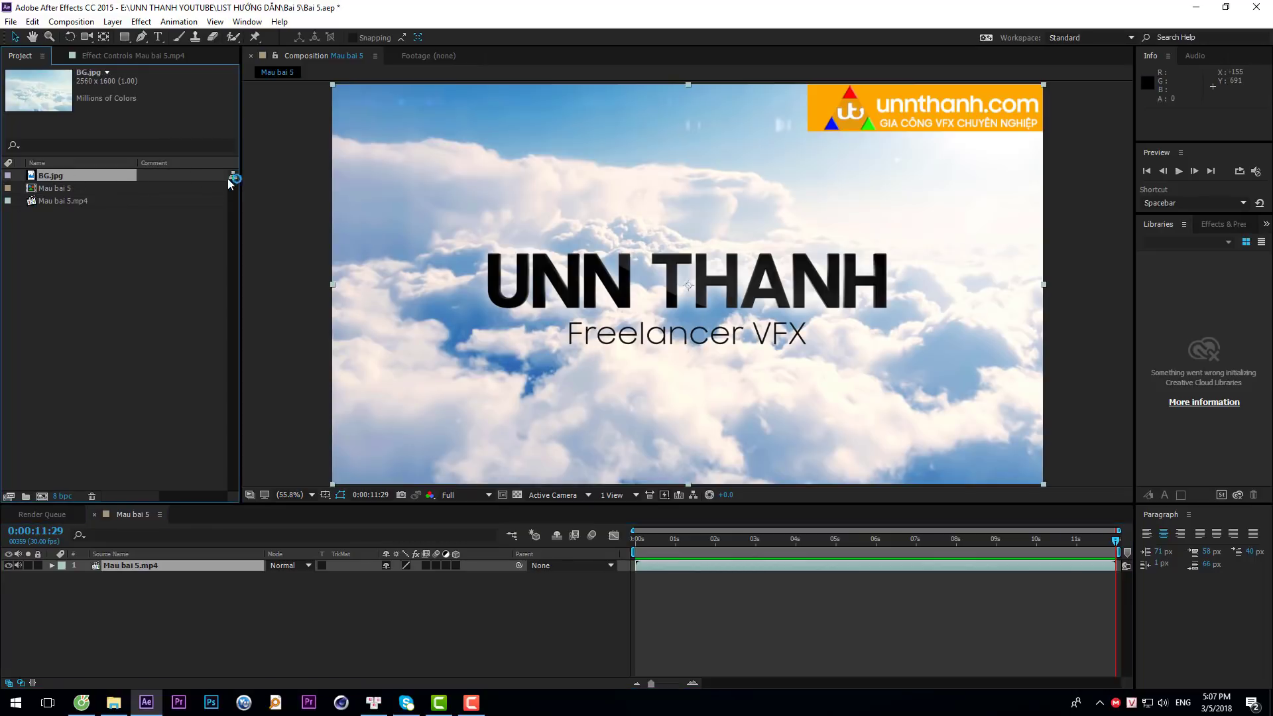
double_click(51, 176)
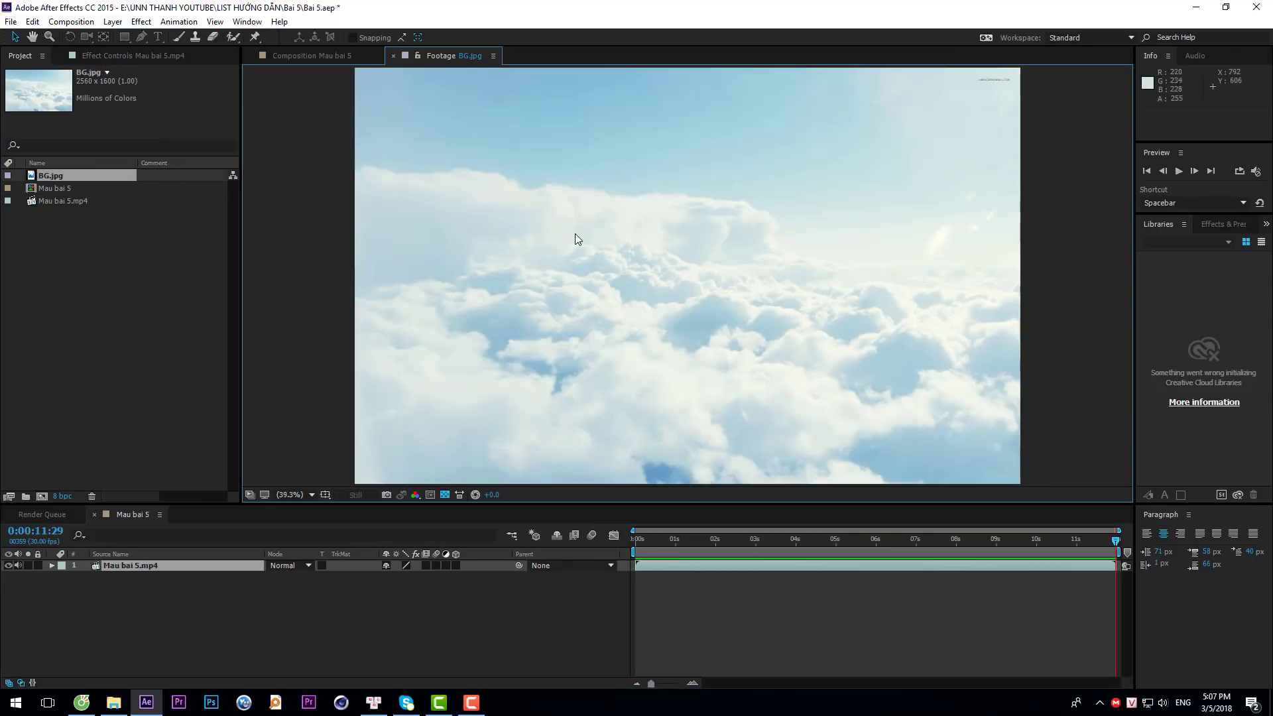
drag(651, 549, 922, 538)
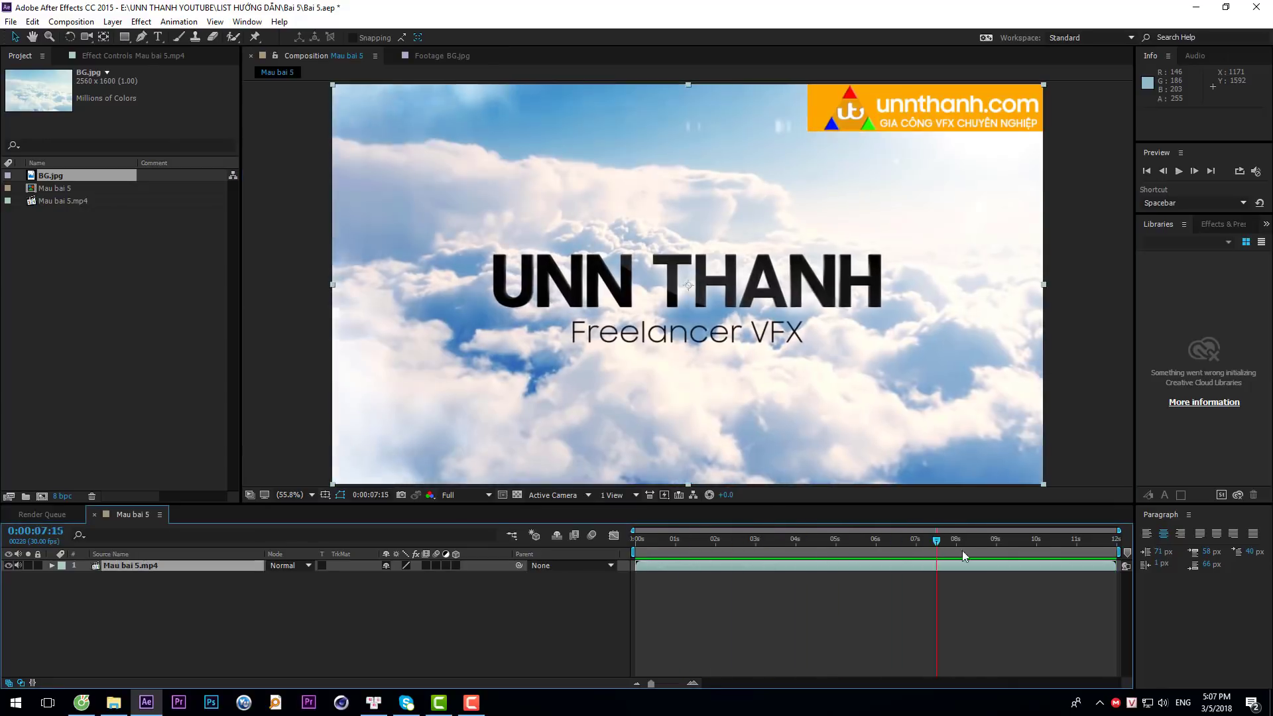
click(126, 252)
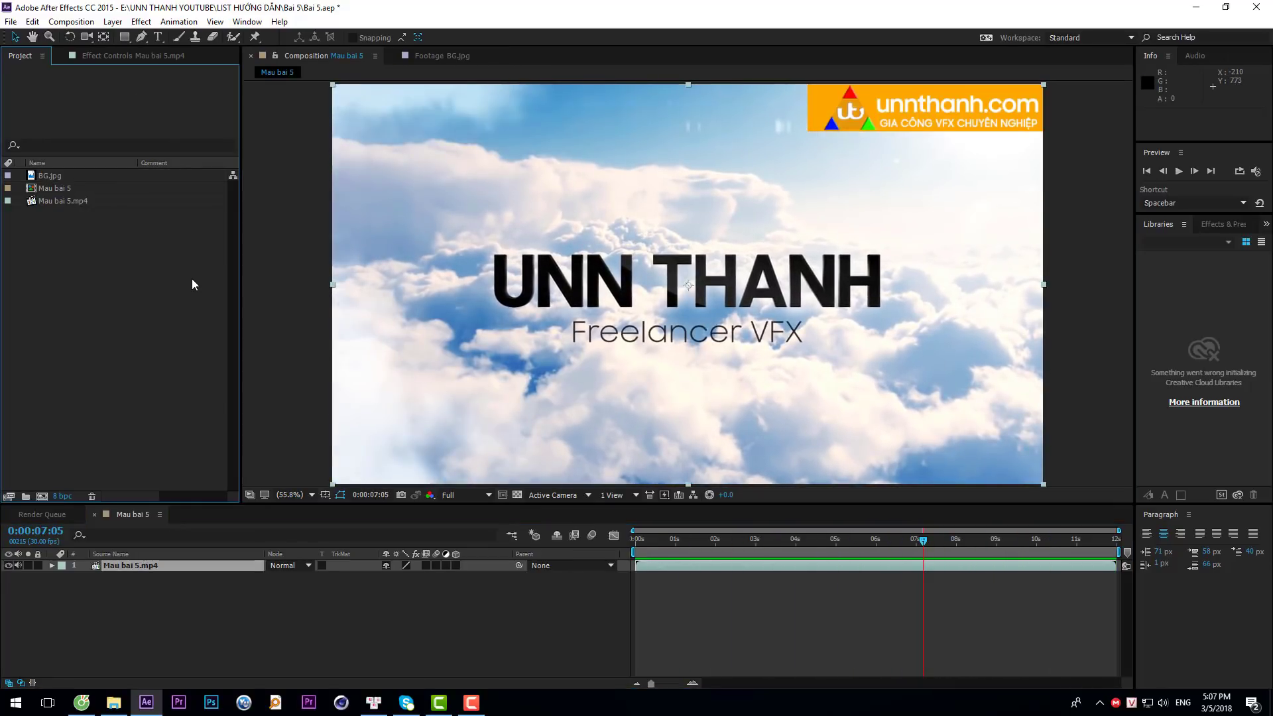
Create a new HDTV 1080 24 composition named Bai 5.
key(ctrl+n)
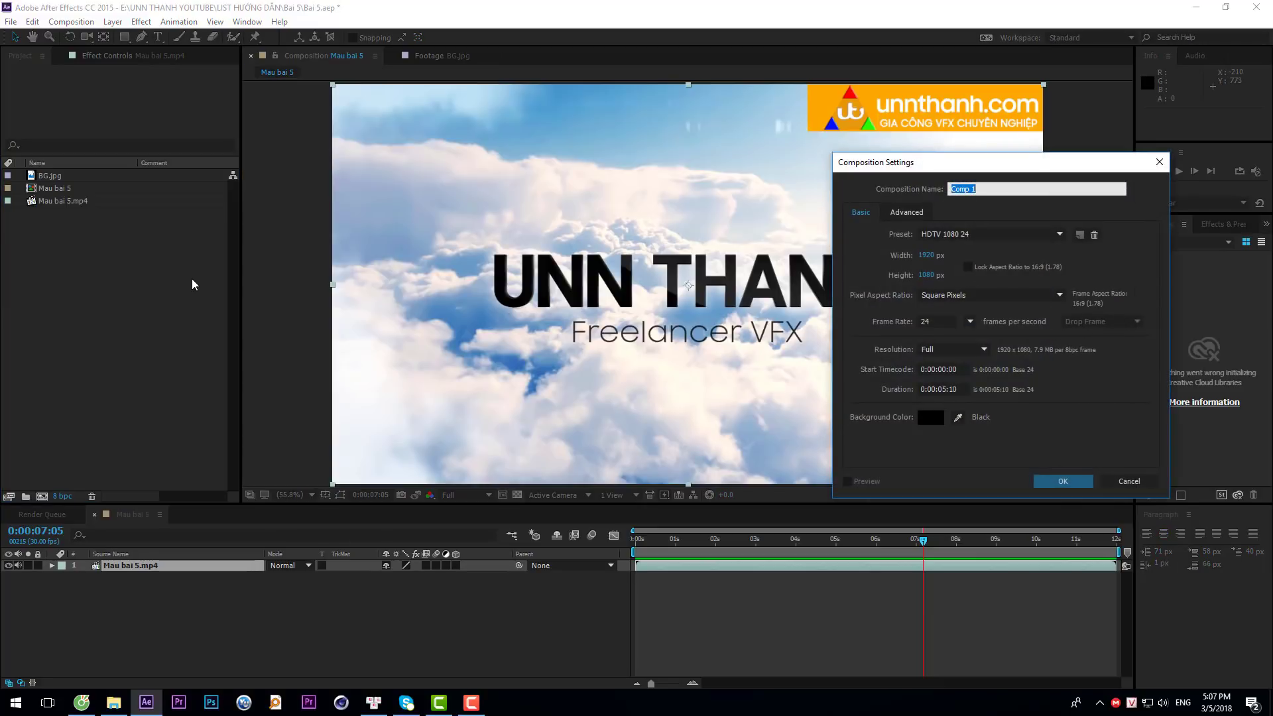
text(Bai 5)
key(Return)
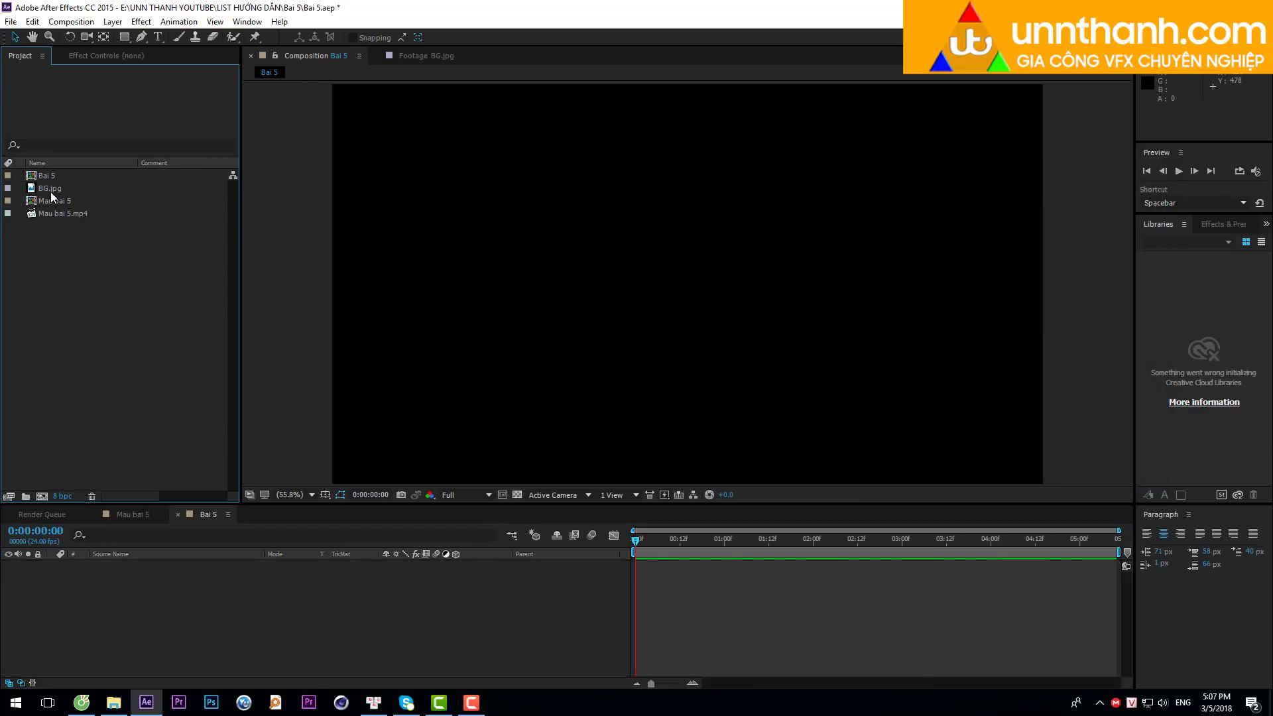
Add BG.jpg as the comp's layer, shift it slightly right and up, and preview.
drag(50, 190, 173, 586)
scroll(423, 367, down, 1)
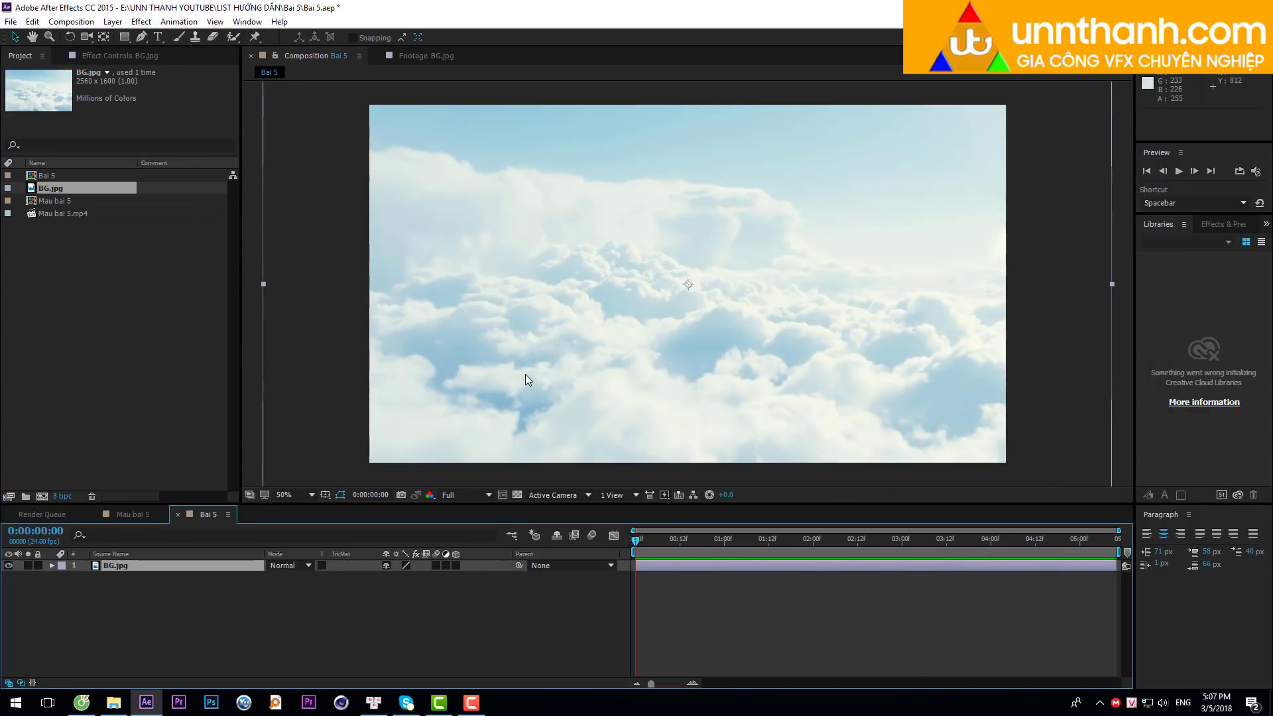
scroll(530, 371, down, 1)
drag(592, 328, 612, 326)
scroll(626, 328, up, 1)
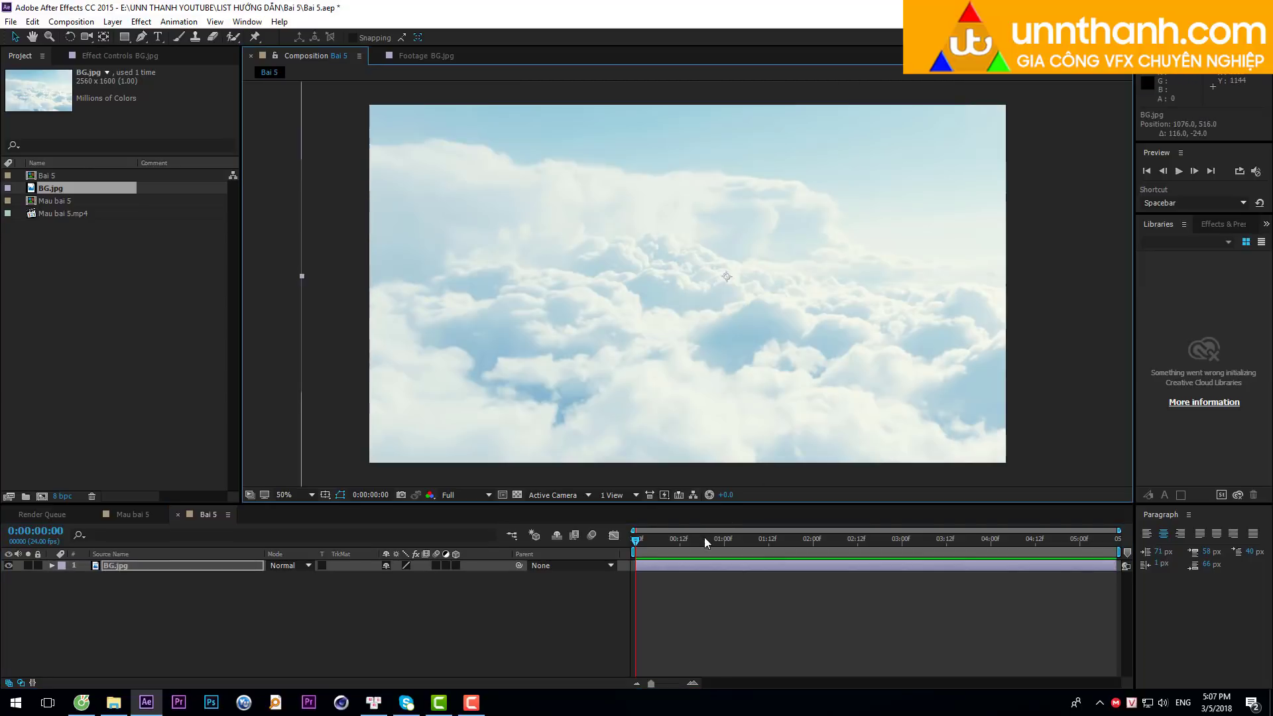
click(622, 552)
key(space)
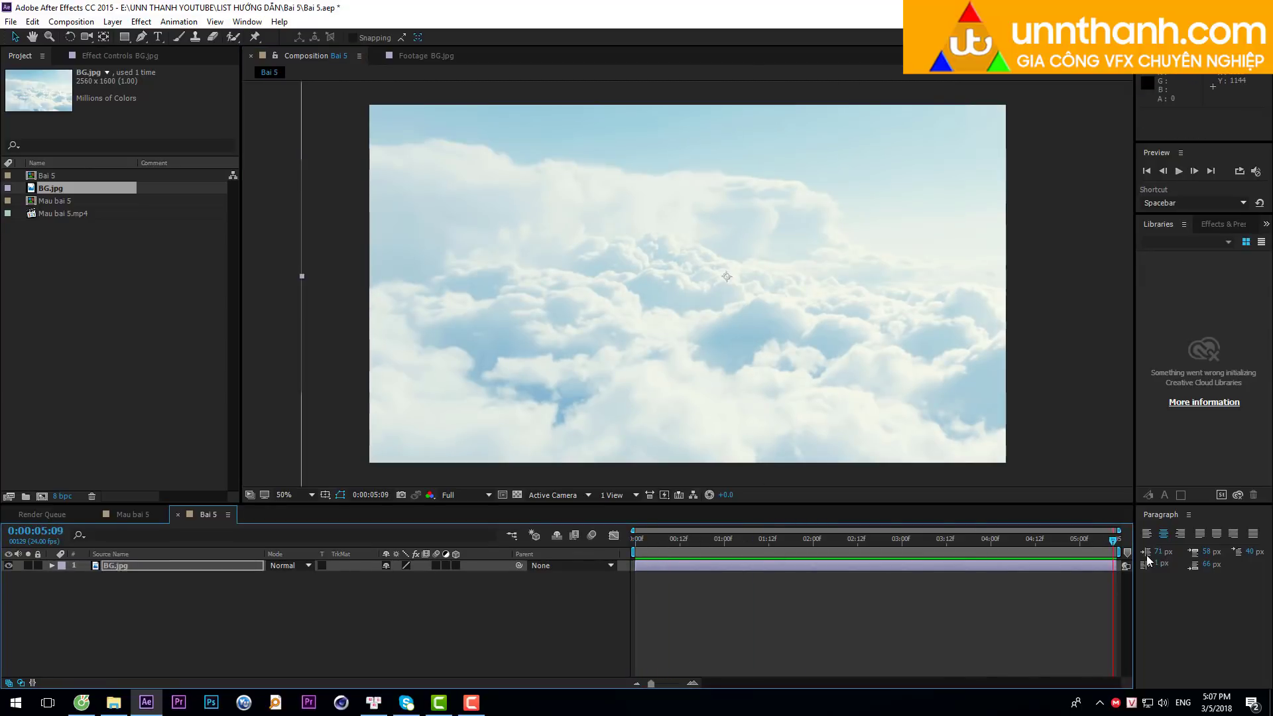
key(space)
scroll(675, 329, down, 1)
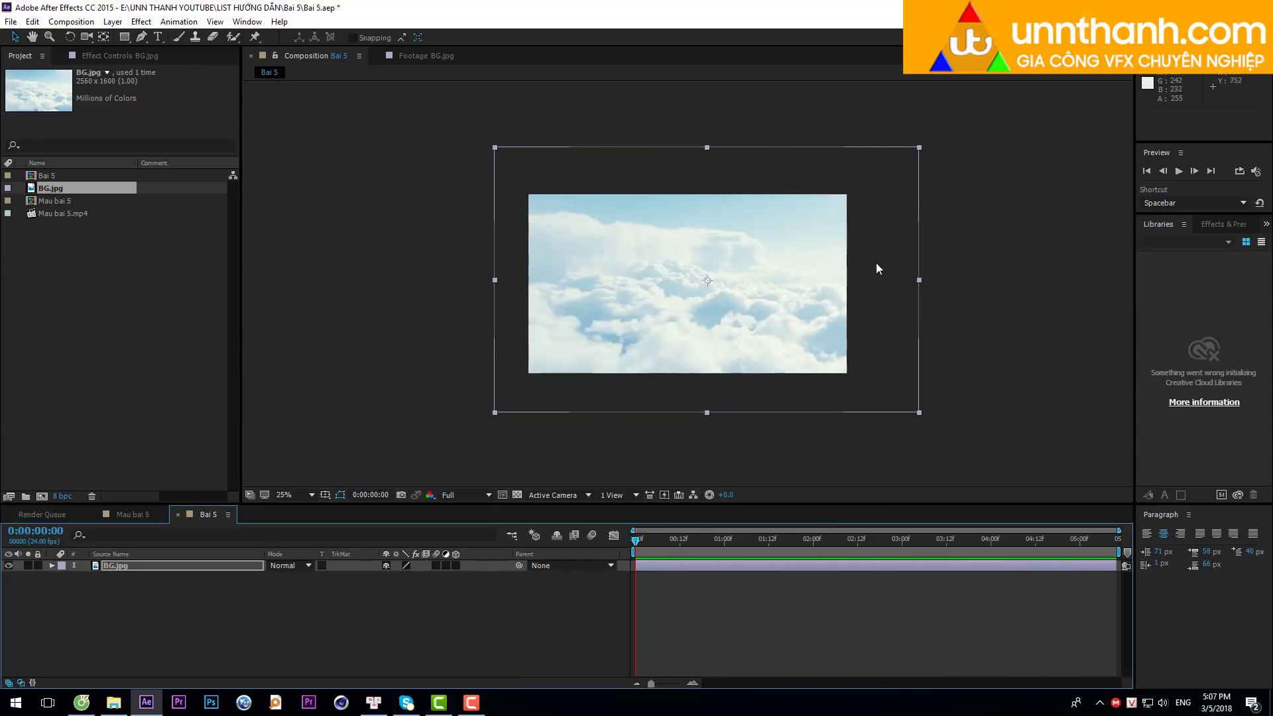
Search Effects & Presets for 'cur' and apply Curves to BG.jpg.
click(1216, 224)
click(1183, 240)
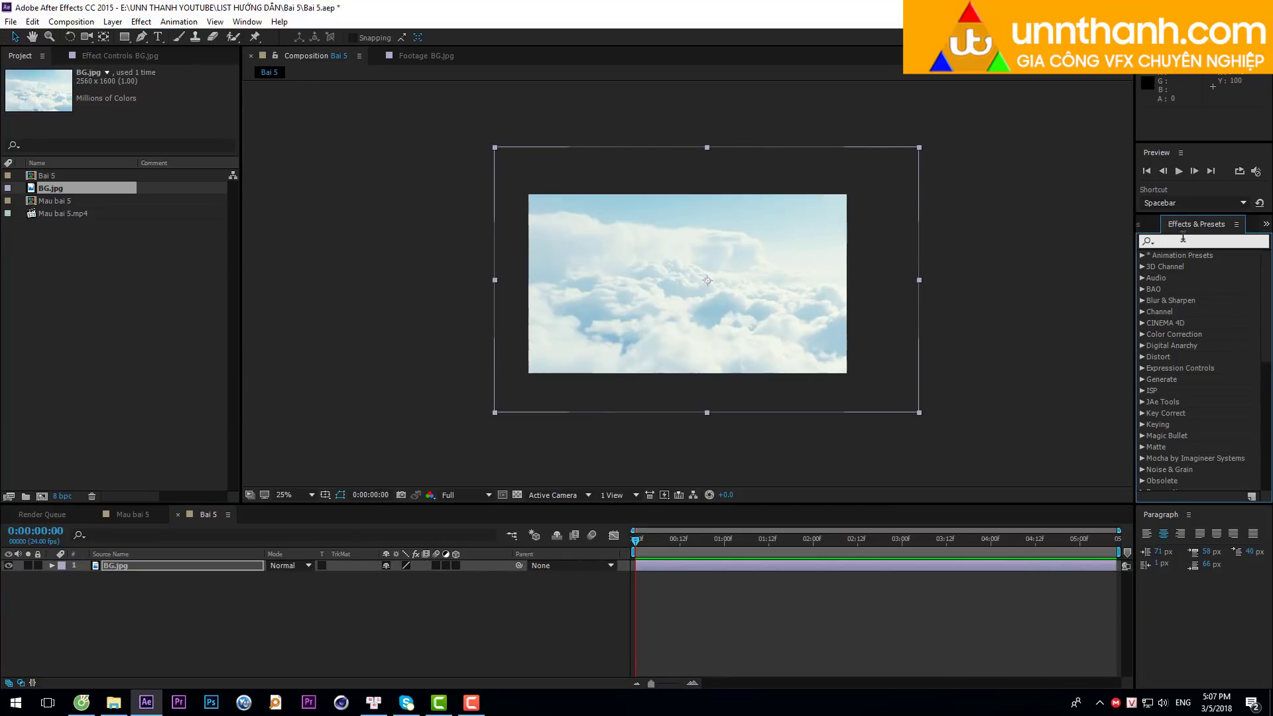
text(cur)
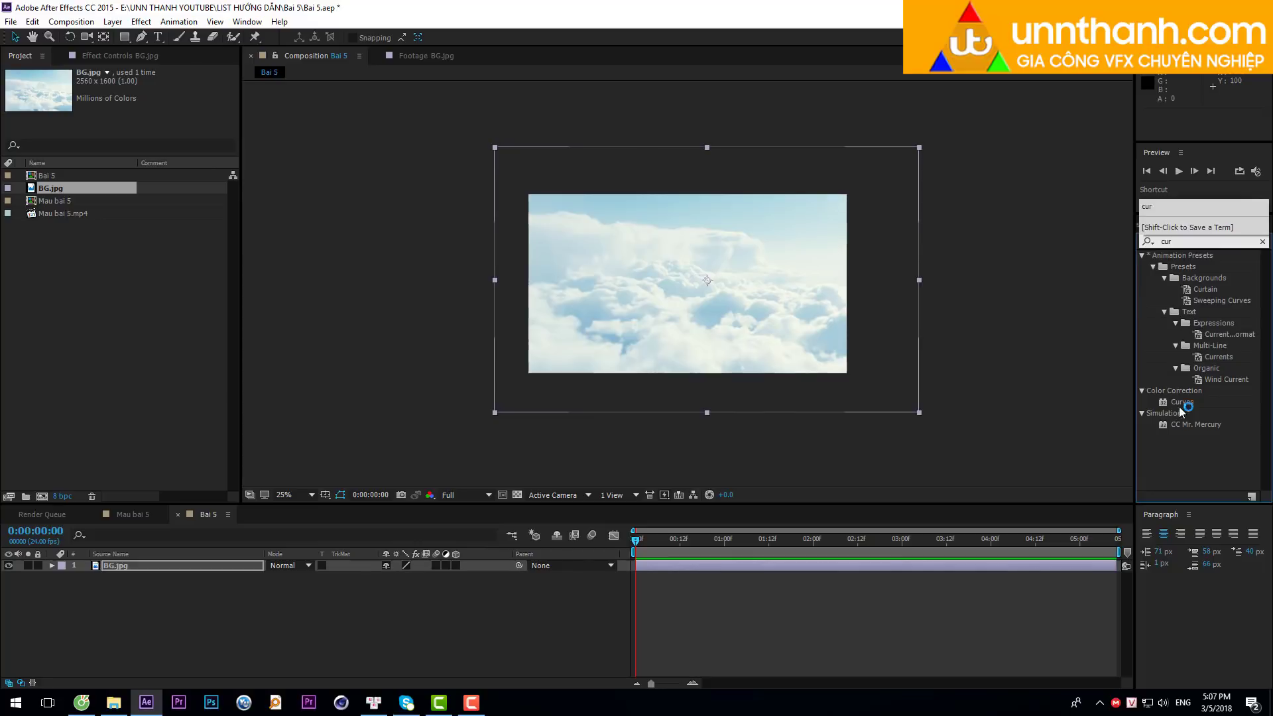
drag(1180, 402, 733, 348)
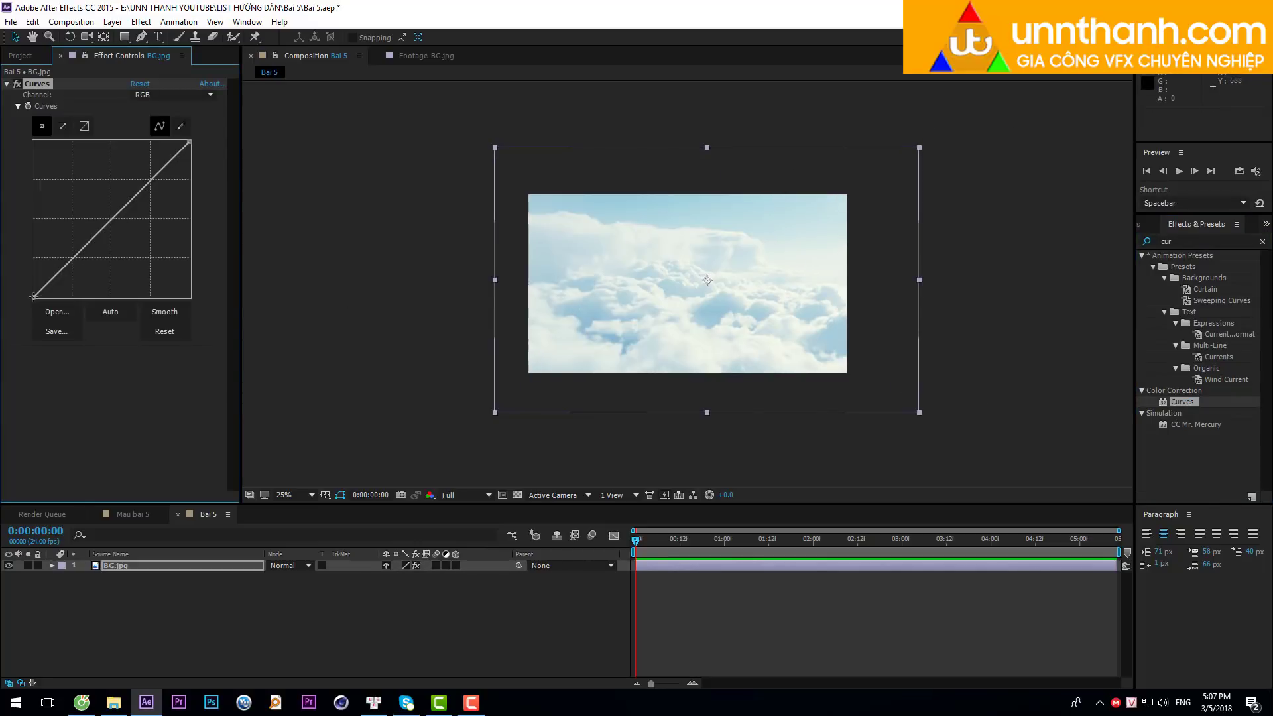
Raise the black point, pull in the white point and darken midtones, toggling Curves to compare.
drag(34, 296, 66, 296)
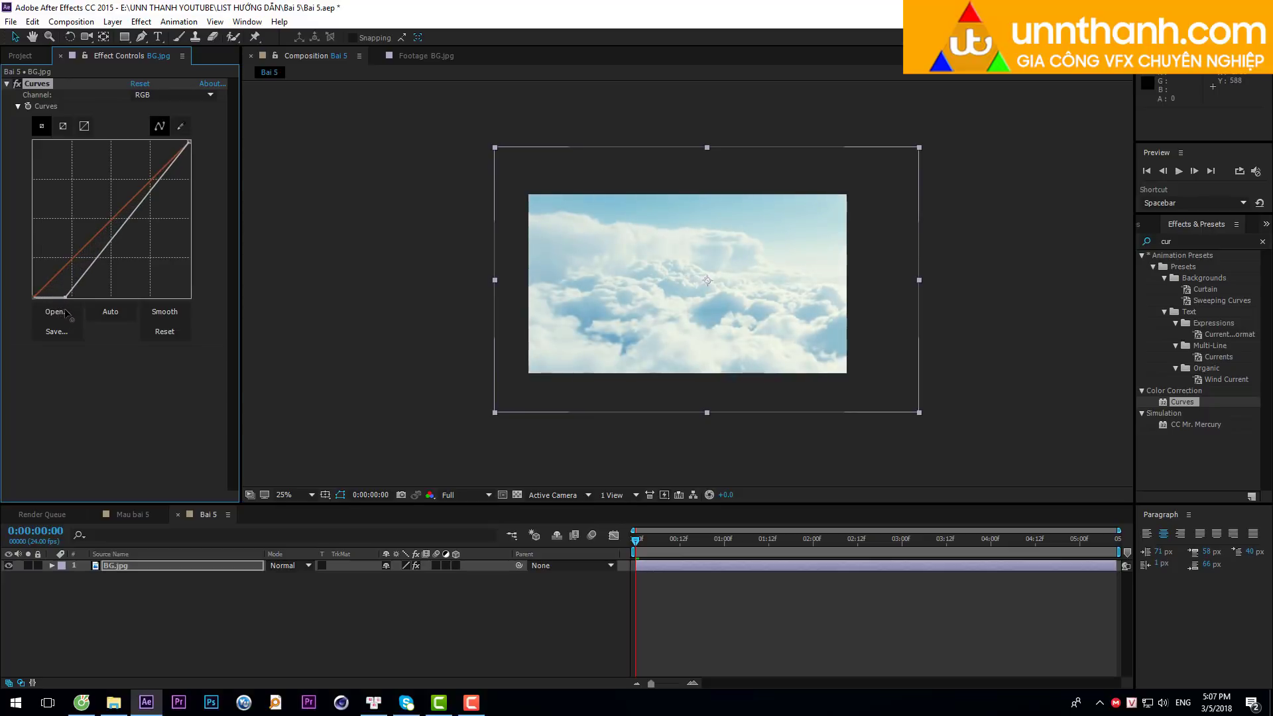
drag(189, 140, 184, 144)
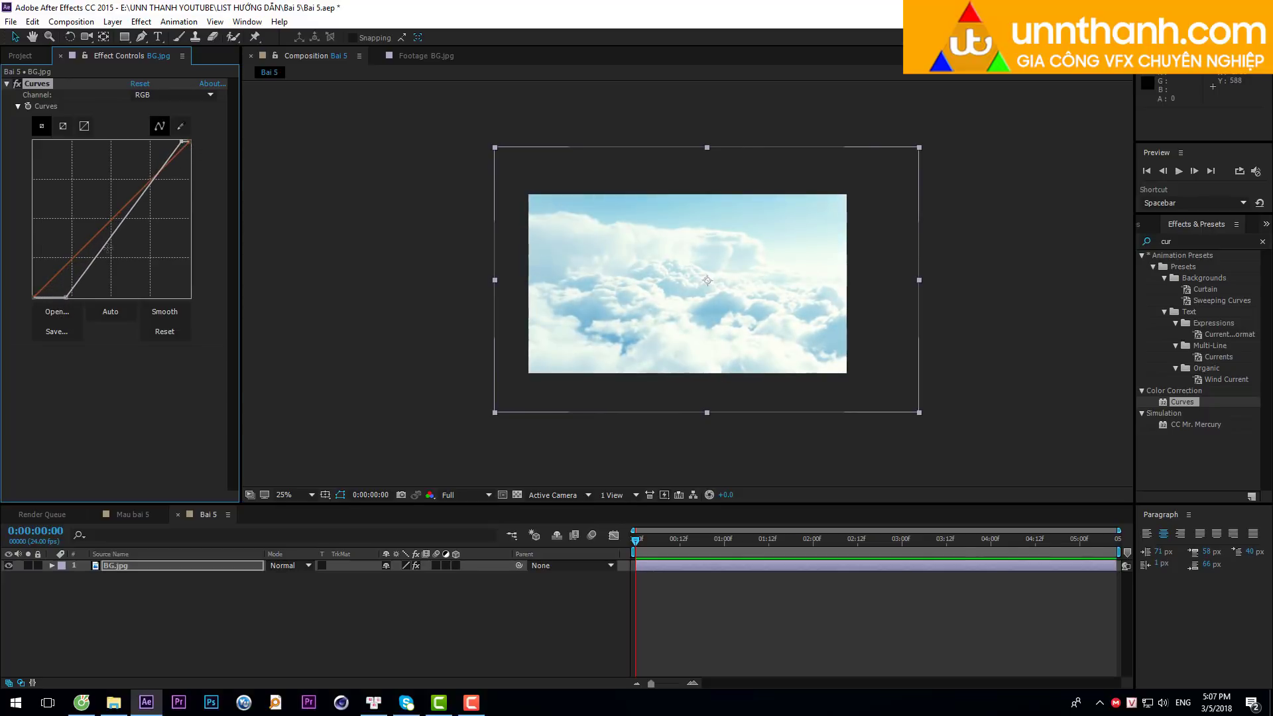
drag(115, 235, 127, 240)
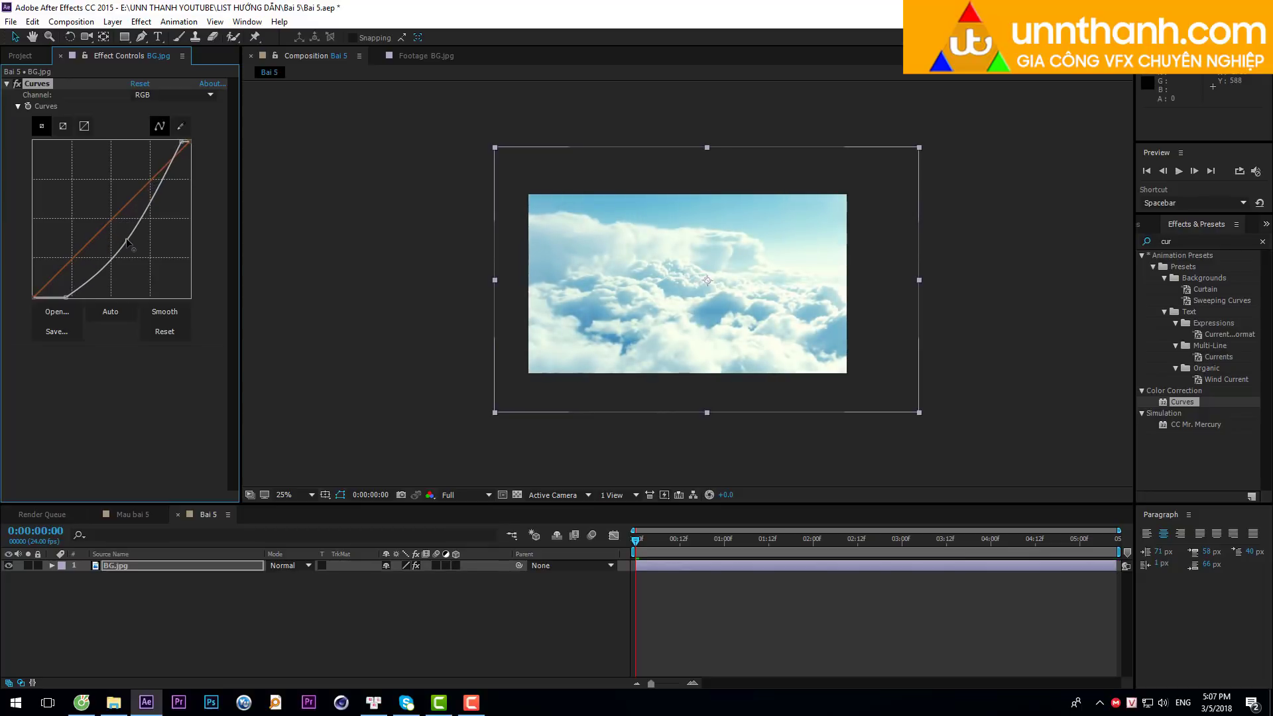
scroll(687, 283, up, 2)
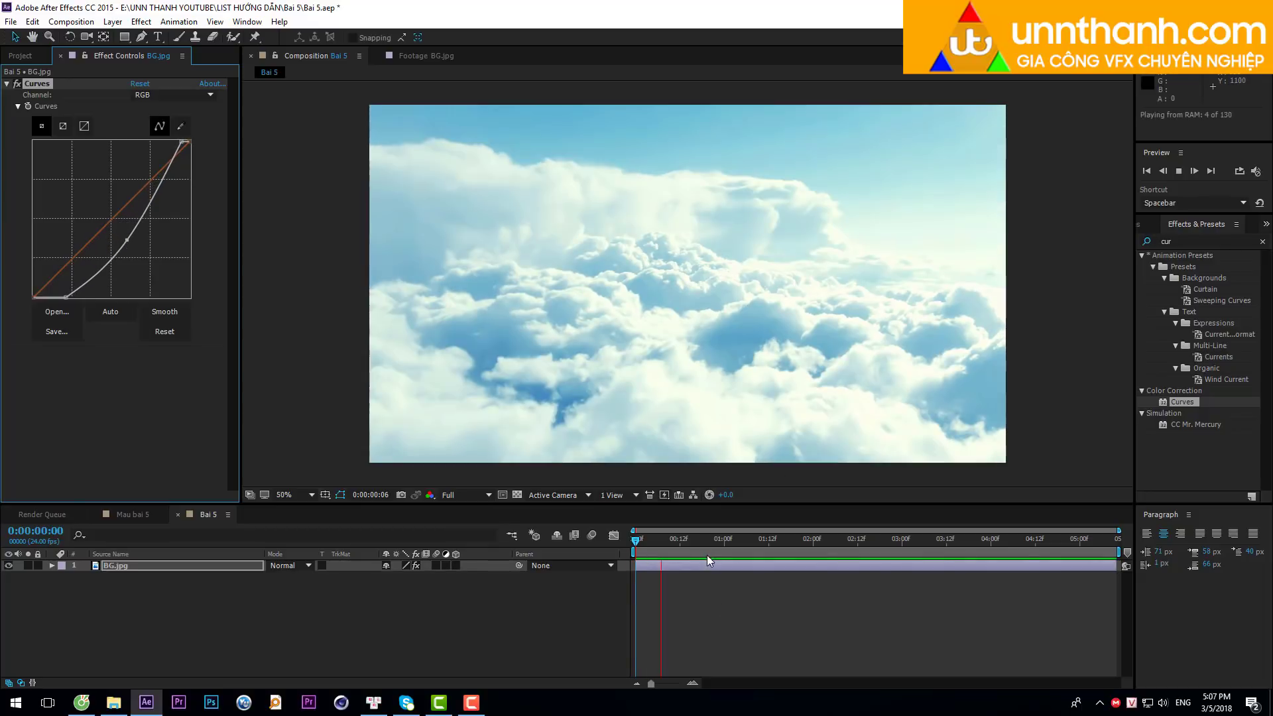
click(510, 559)
click(17, 84)
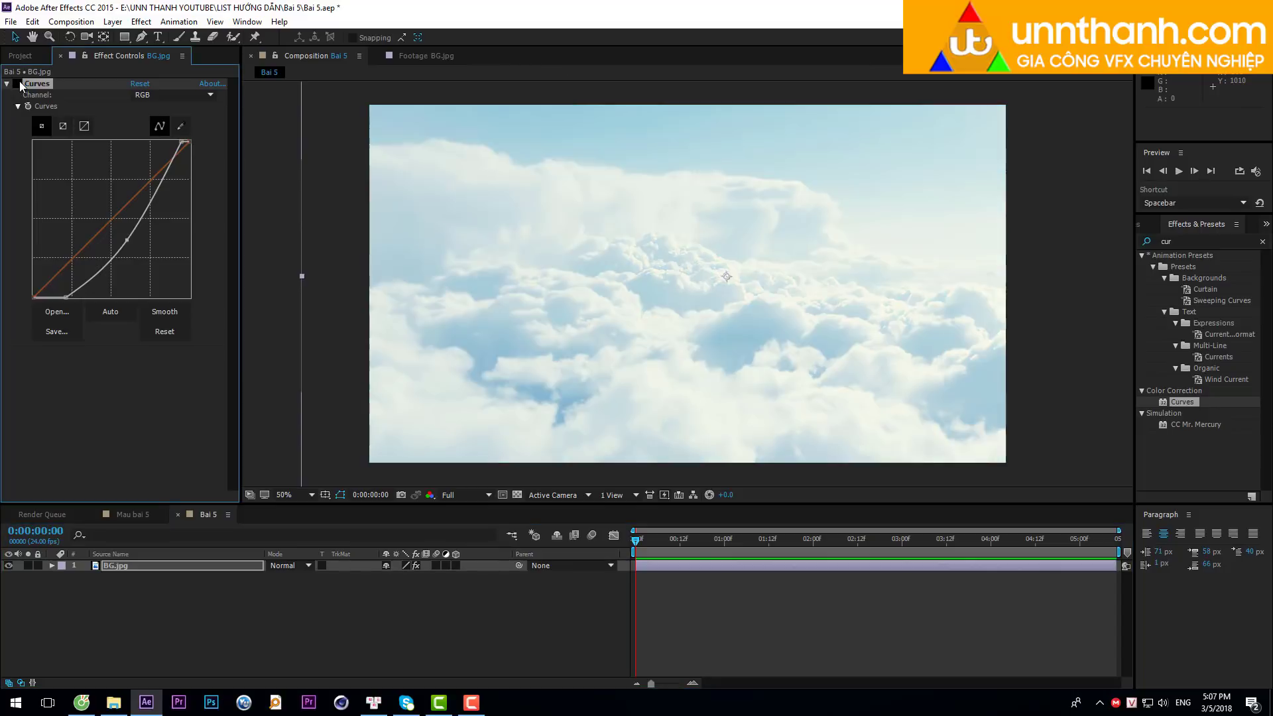
click(17, 84)
scroll(622, 265, down, 2)
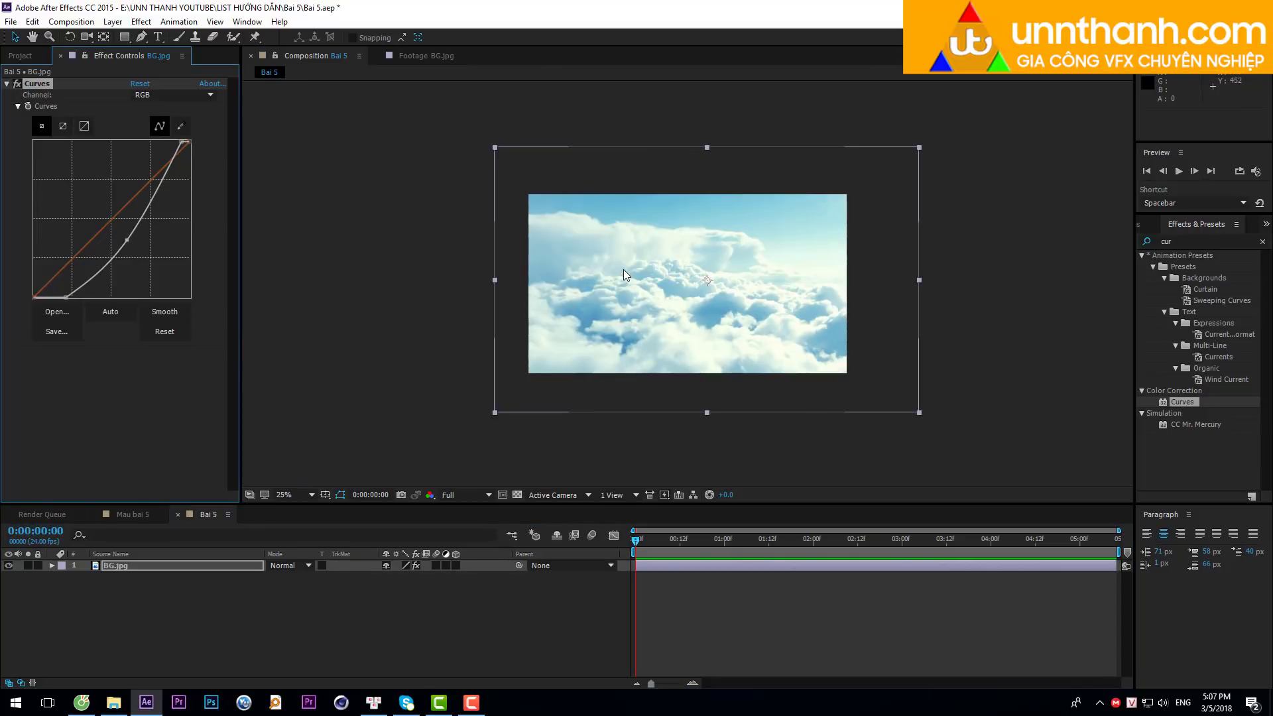
Lift the Blue channel curve in the midtones and slightly adjust the Red channel curve.
click(147, 97)
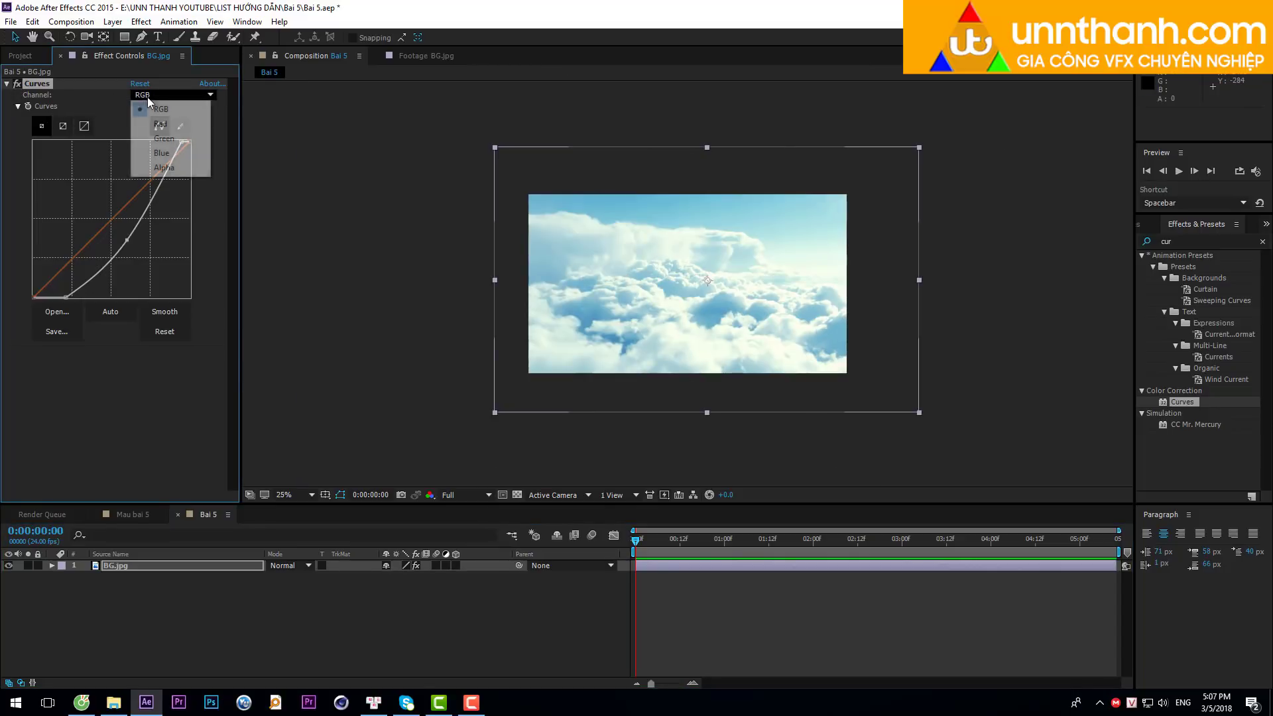
click(159, 152)
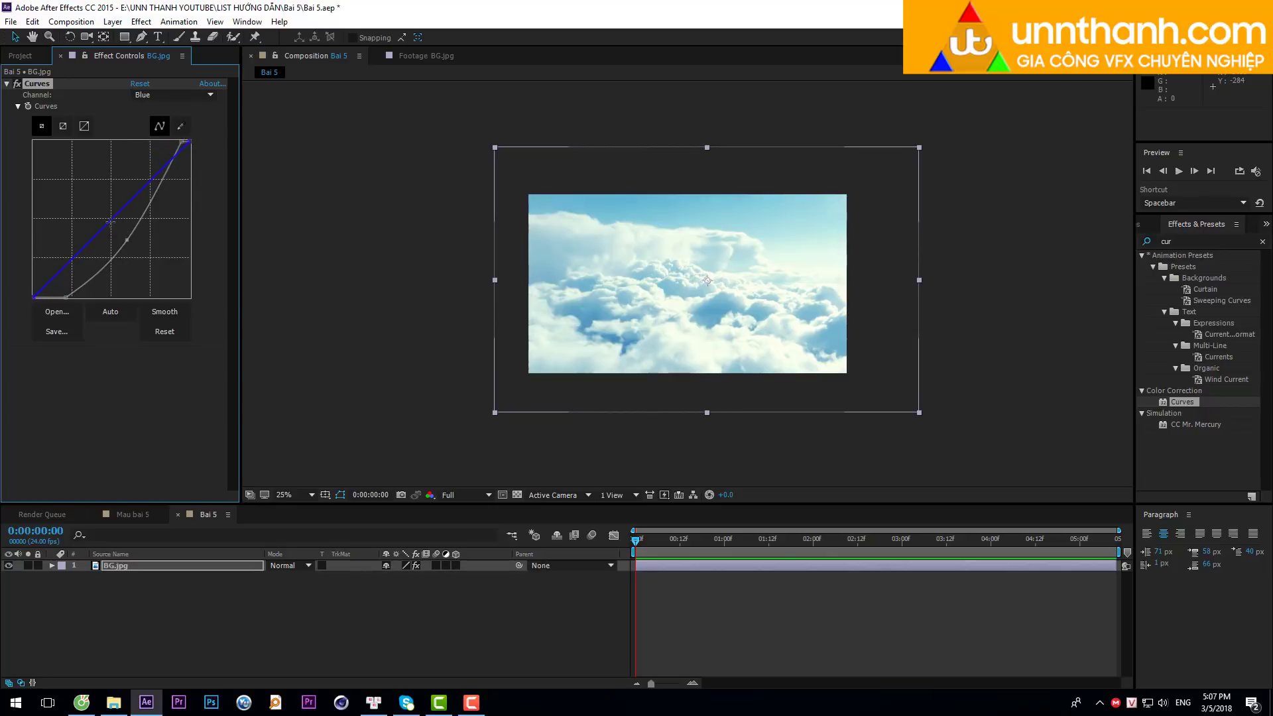
click(106, 220)
drag(106, 220, 100, 222)
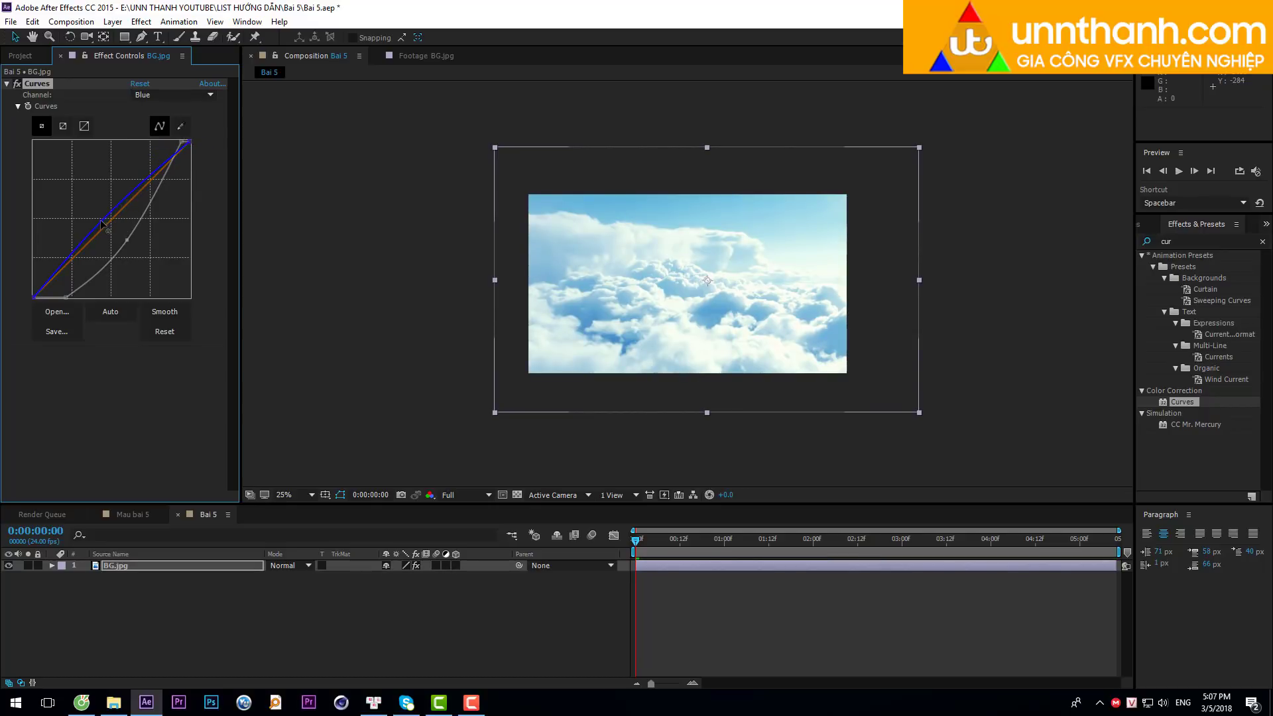
click(146, 97)
click(162, 123)
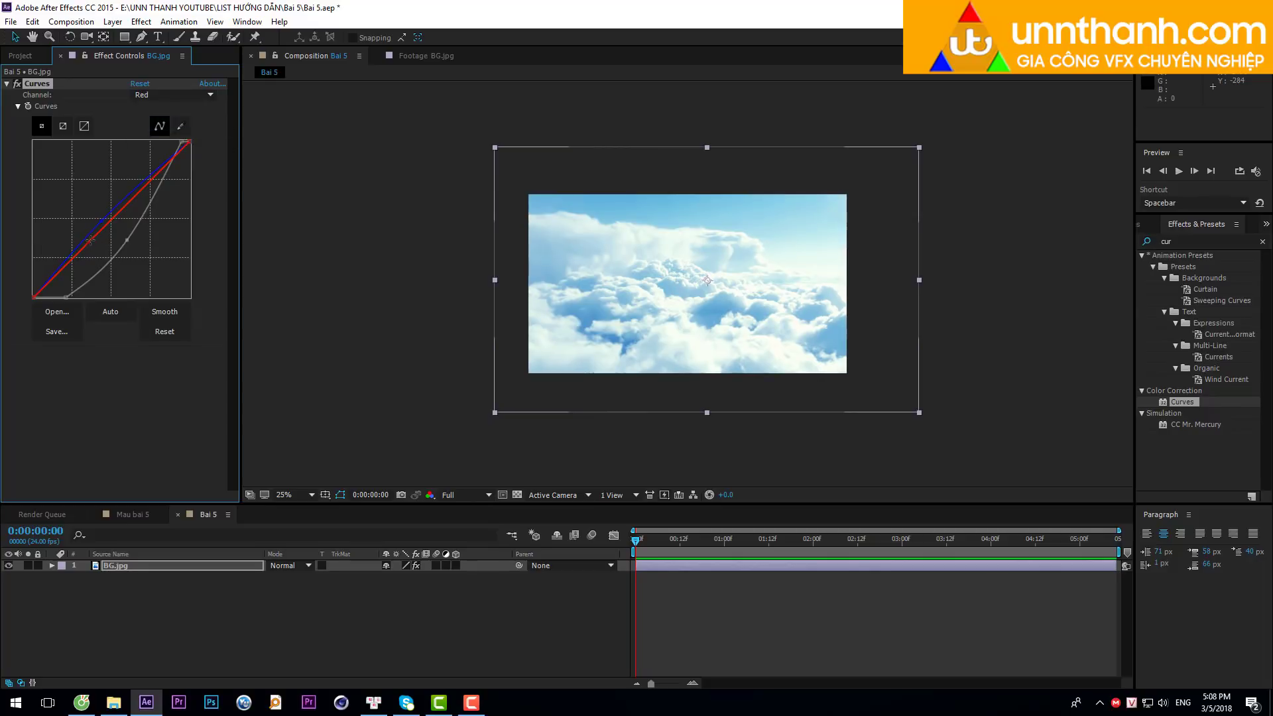
drag(81, 241, 82, 242)
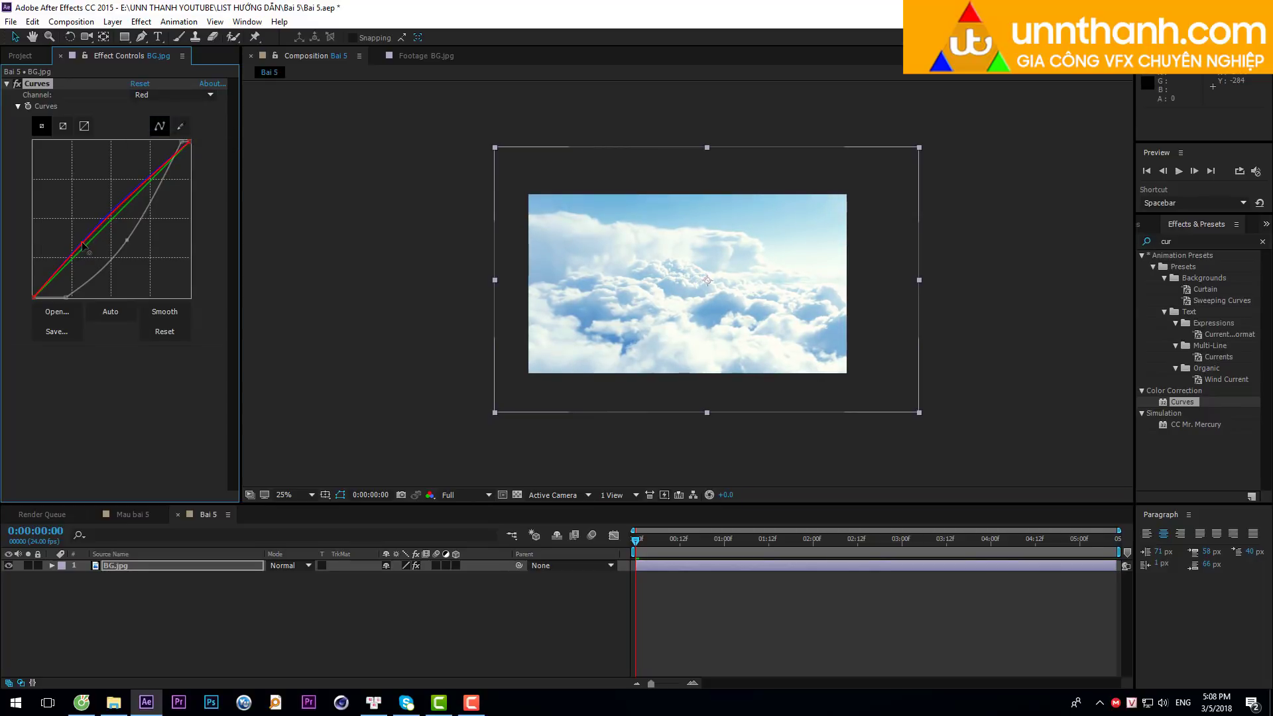
Preview the graded clouds, then preview the Mau bai 5 sample composition for reference.
scroll(663, 285, up, 2)
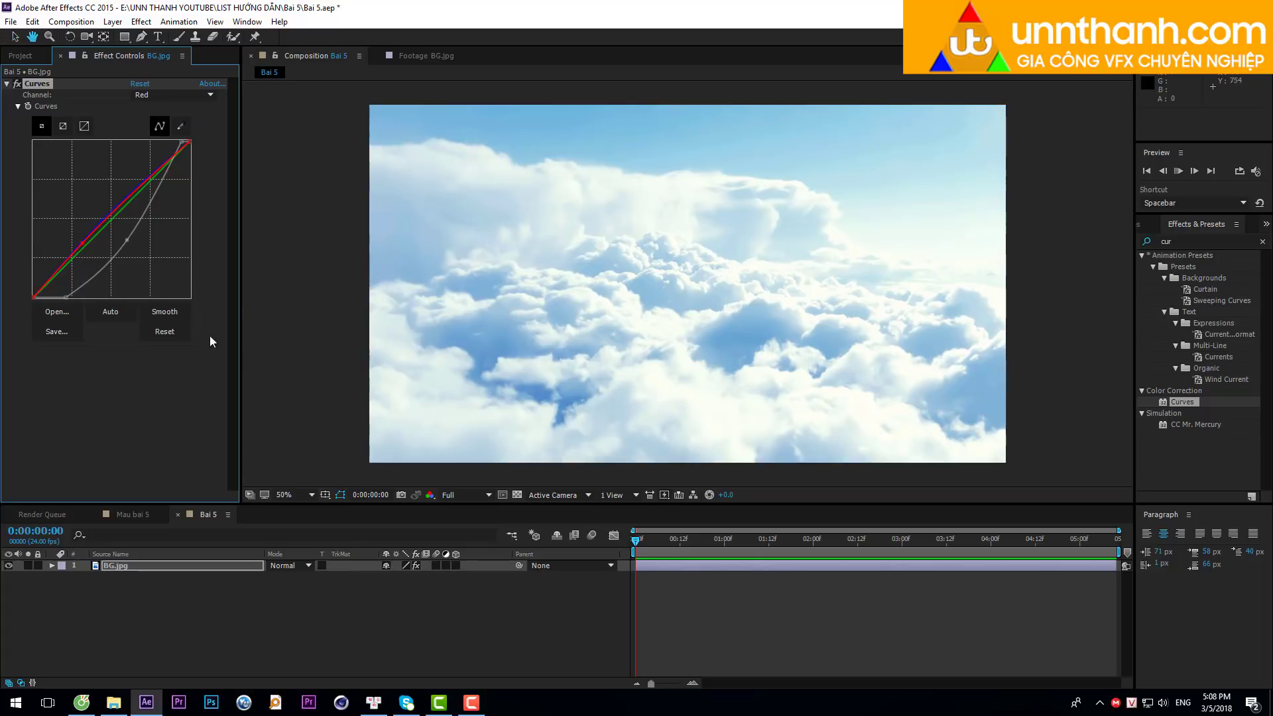
key(space)
key(space)
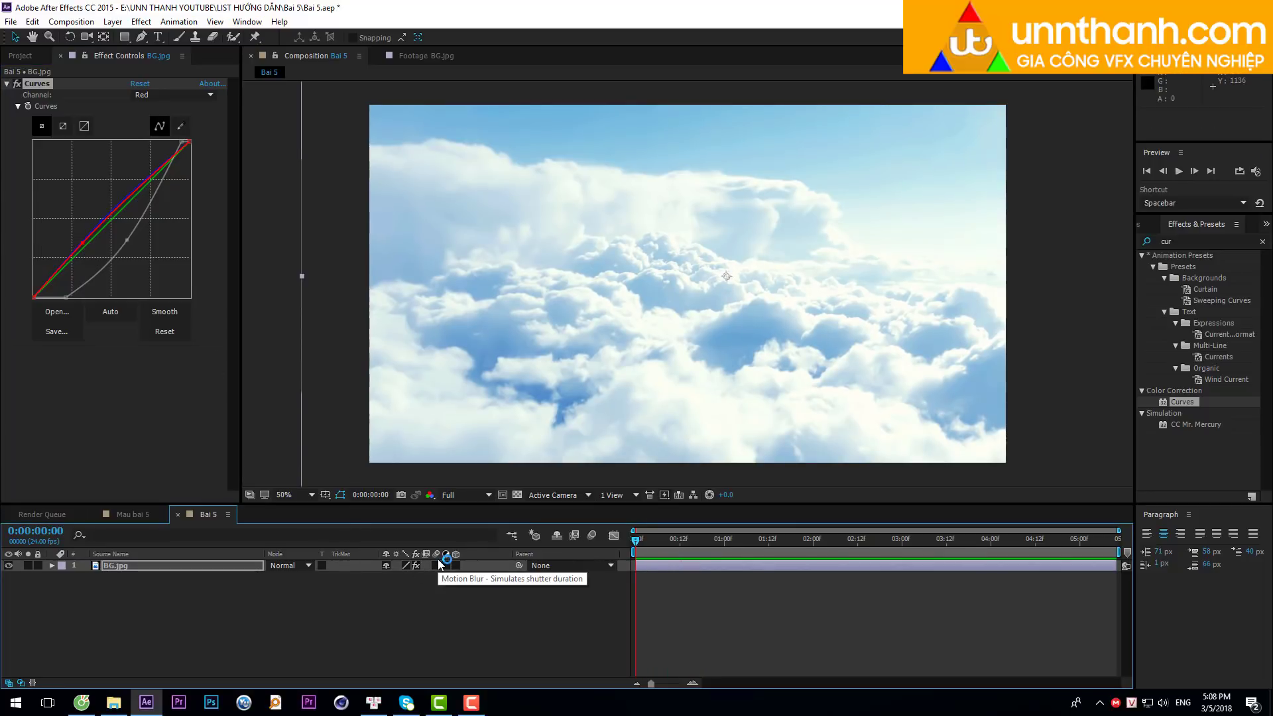
scroll(683, 356, down, 2)
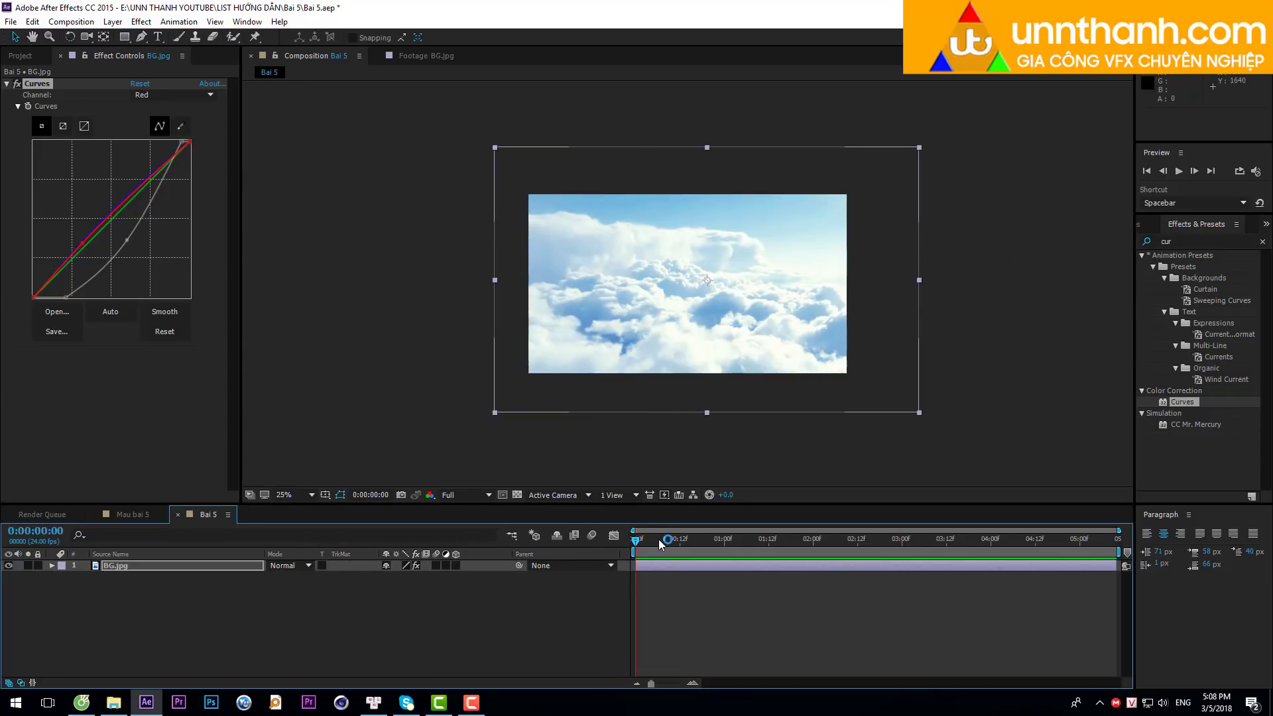
click(133, 514)
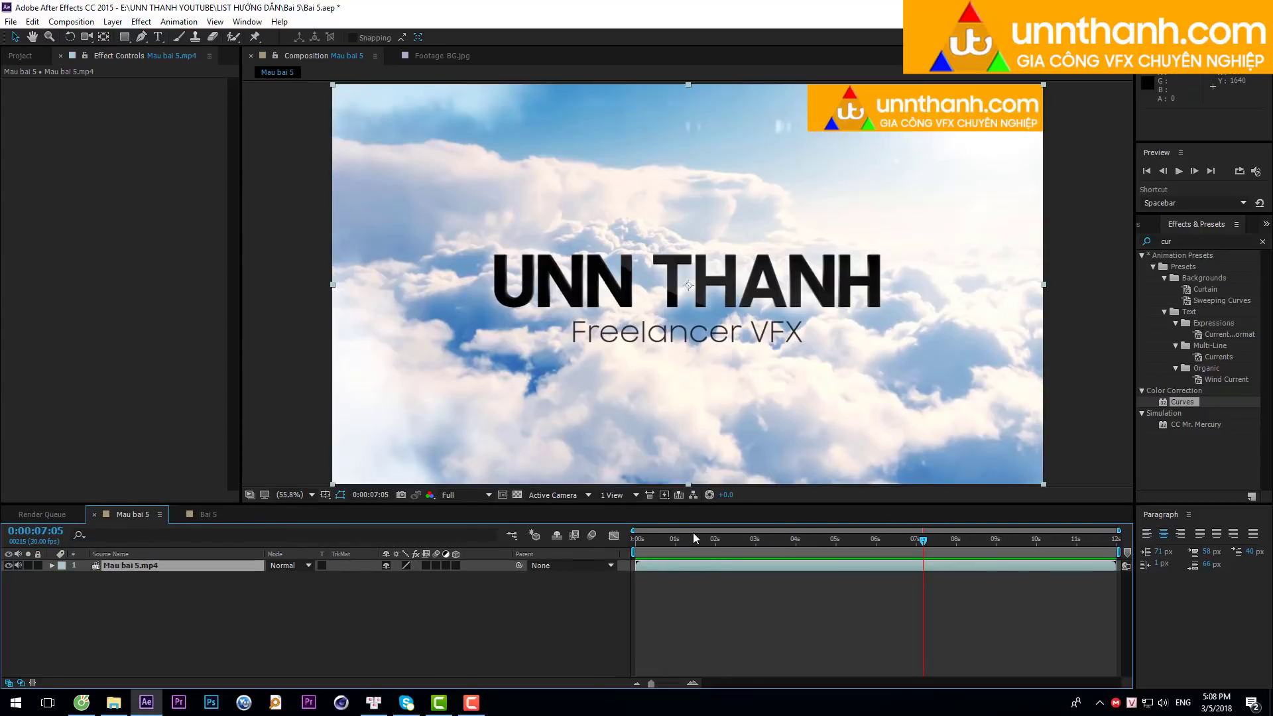
key(space)
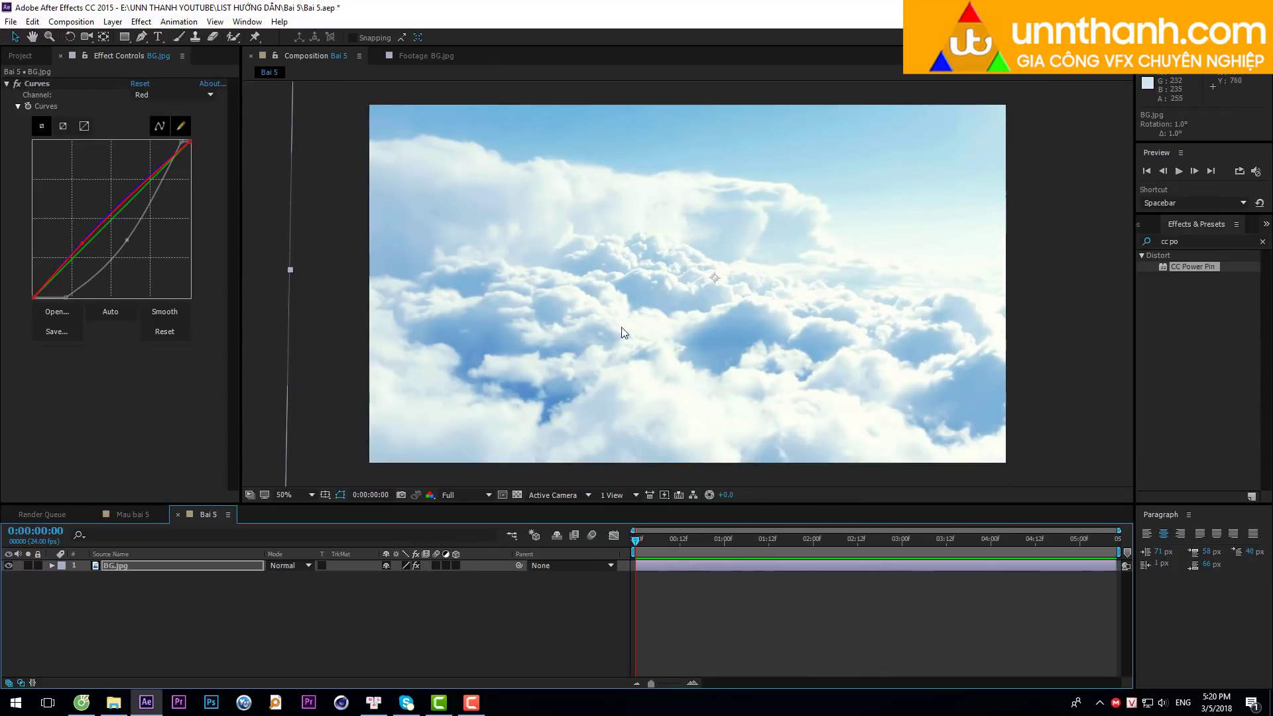
Zoom out to see the whole layer and set BG.jpg's Rotation to 0°.
key(comma)
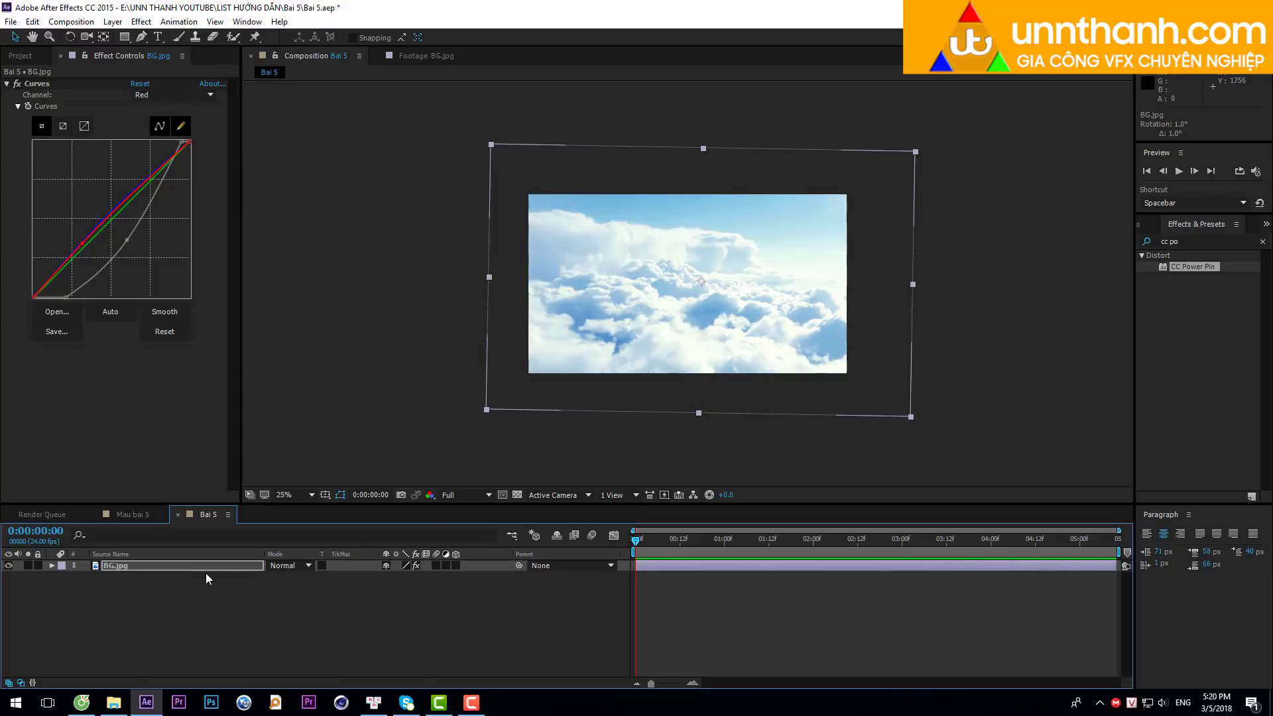
key(r)
click(398, 577)
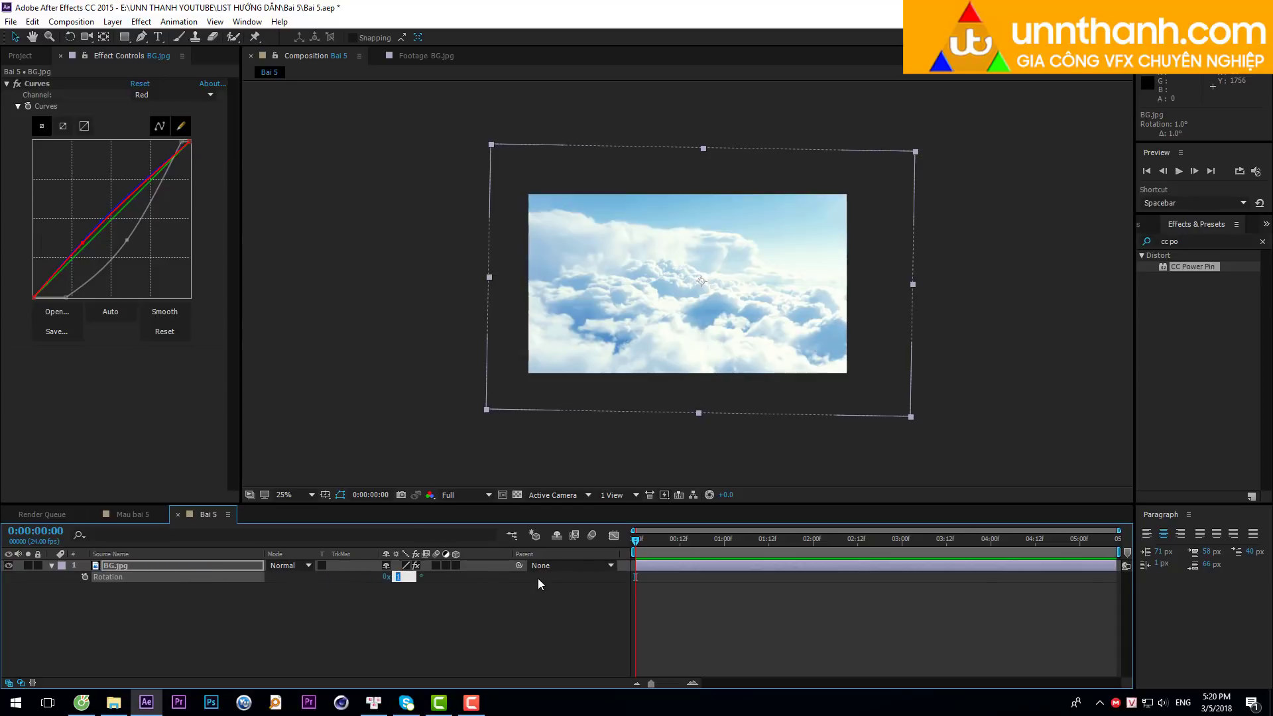
text(0)
key(Return)
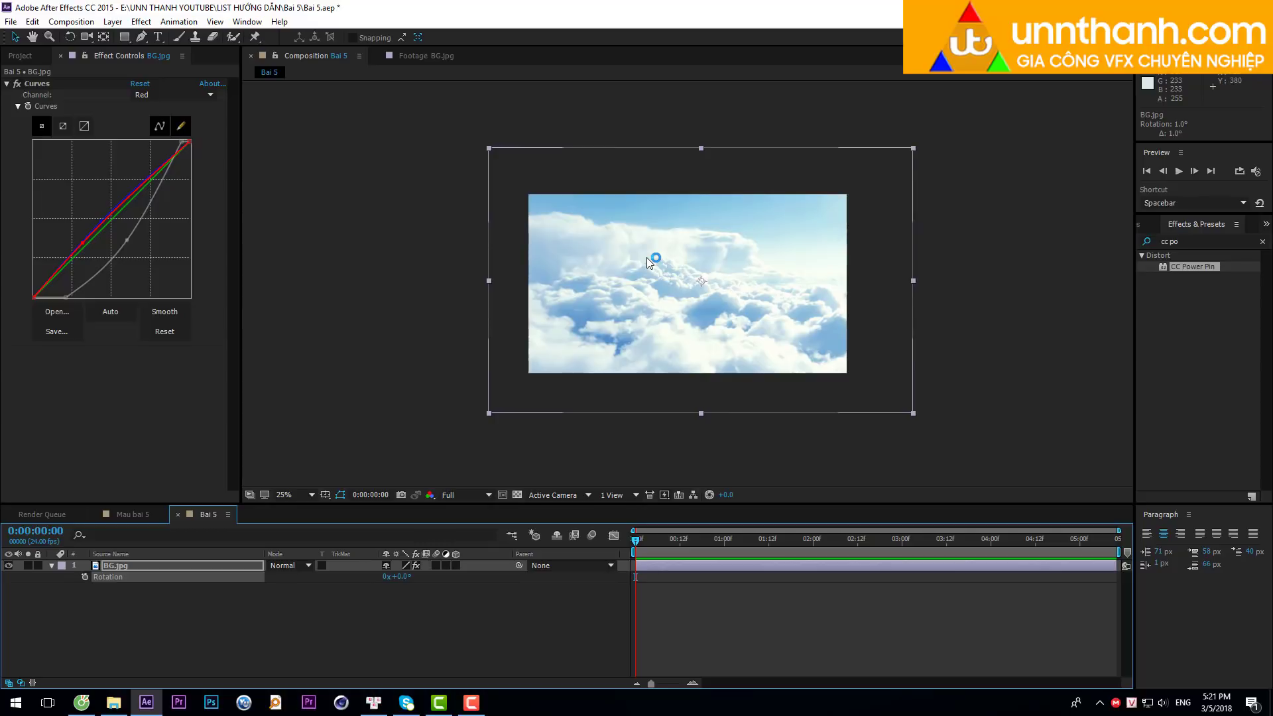
Apply CC Power Pin to BG.jpg, keyframe its corners at the comp's end, then return to the start.
click(8, 83)
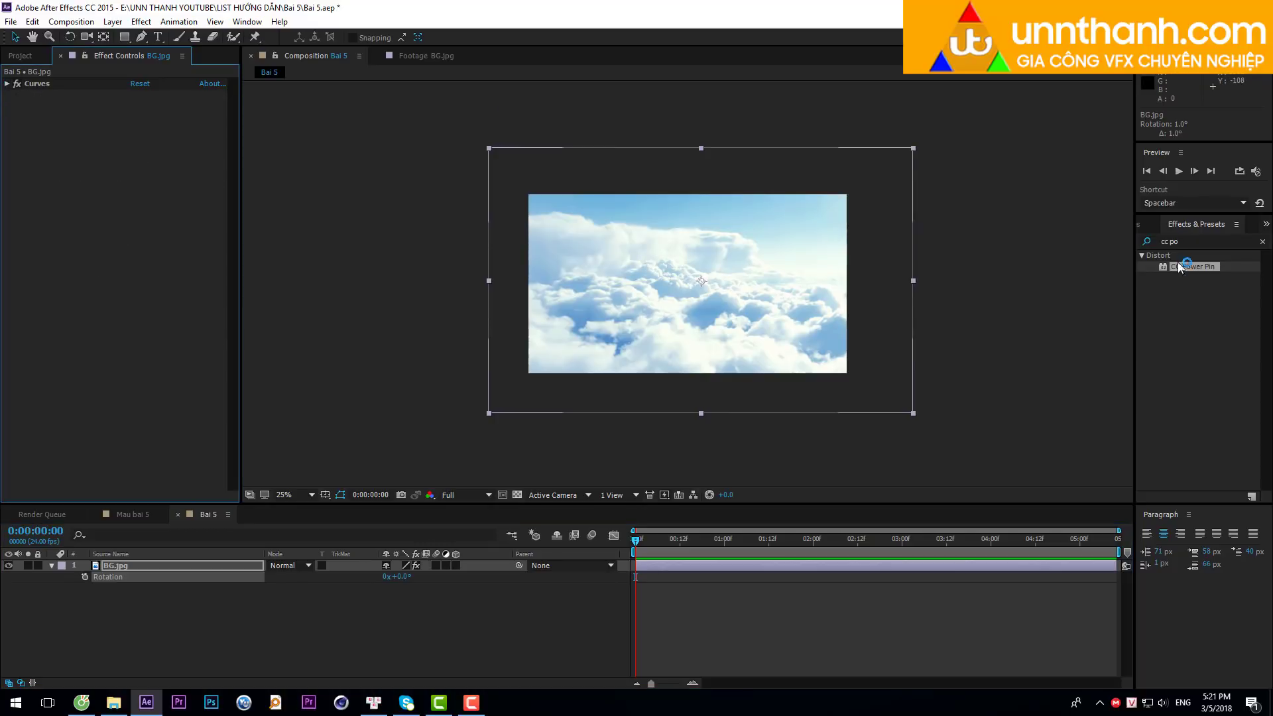
drag(1192, 267, 137, 287)
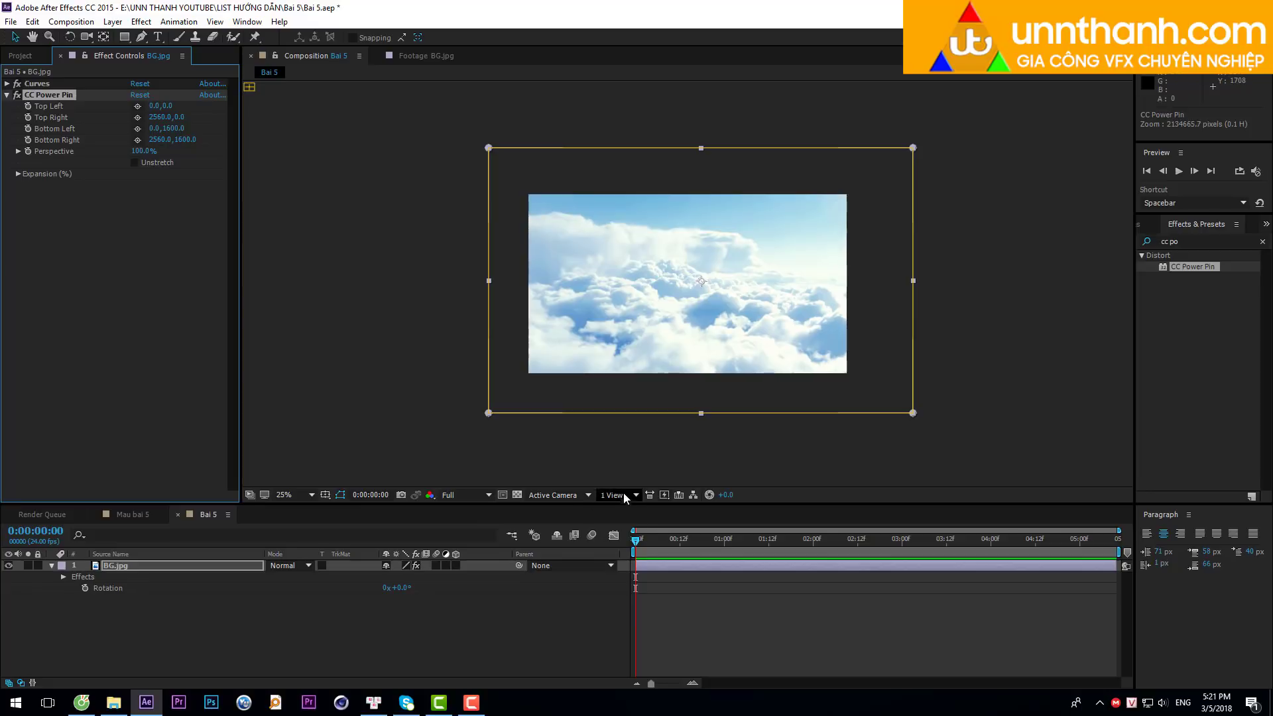
drag(662, 320, 664, 317)
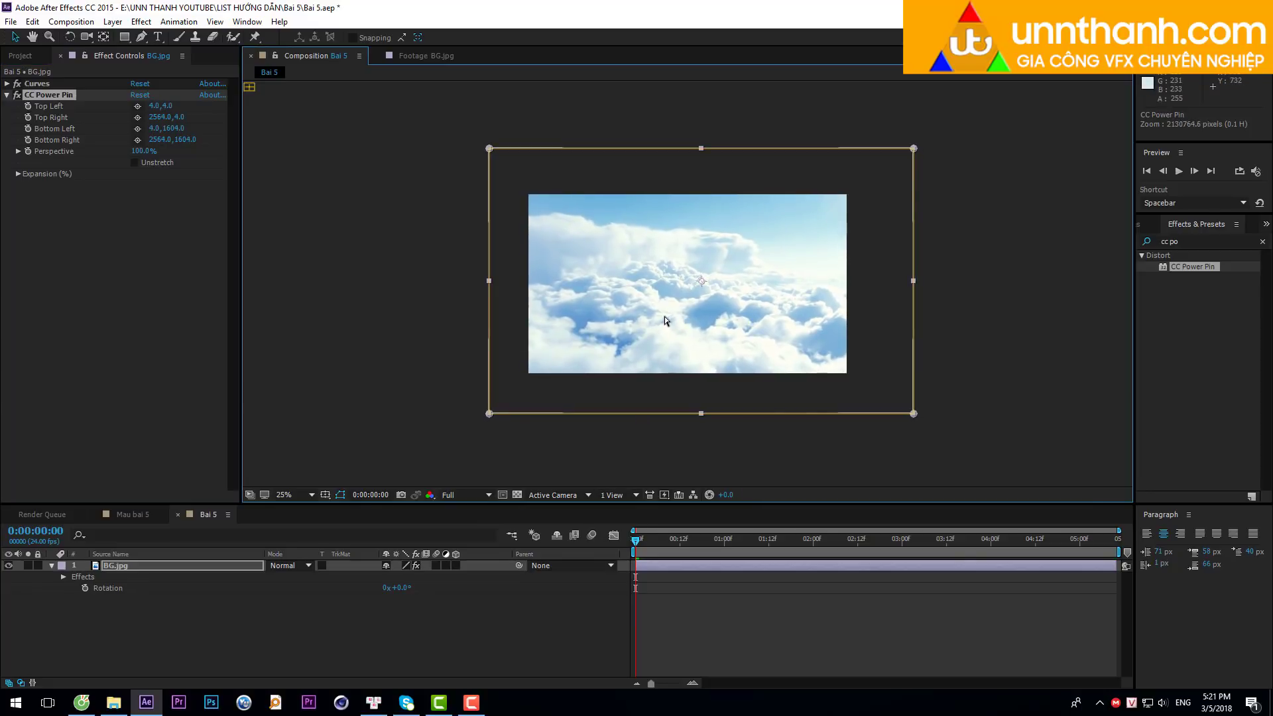
drag(742, 543, 1218, 543)
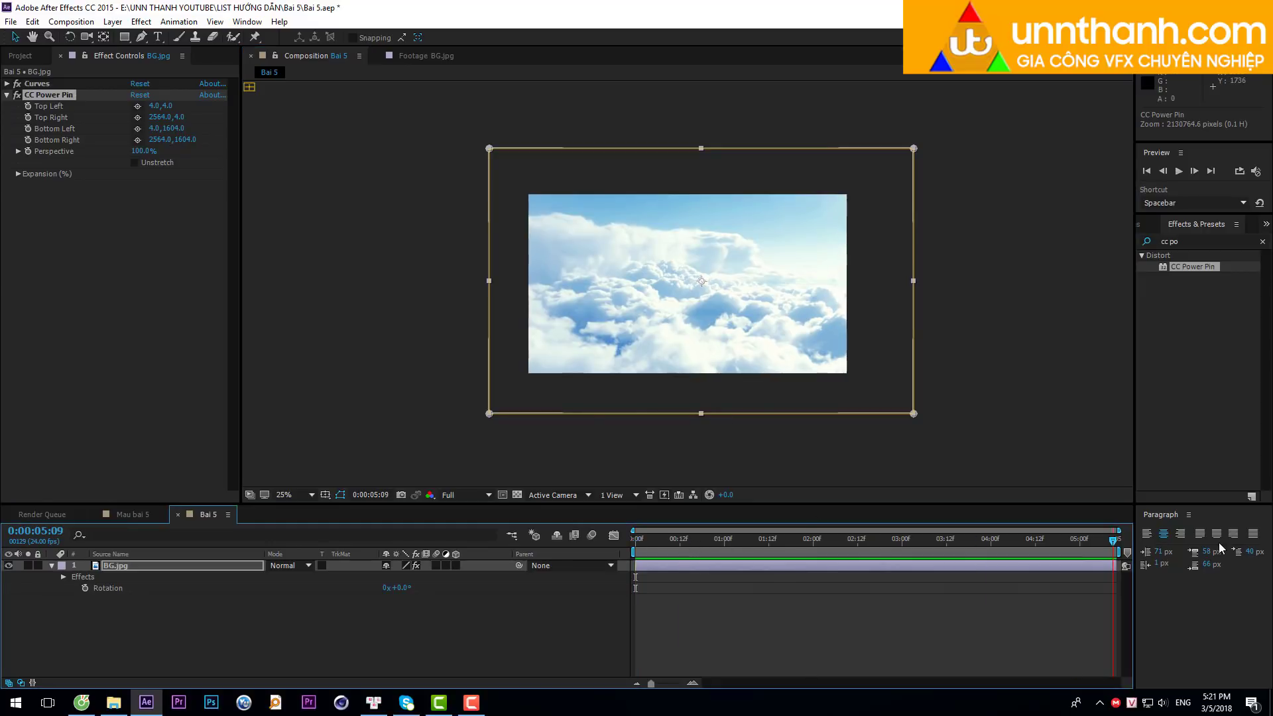
click(28, 139)
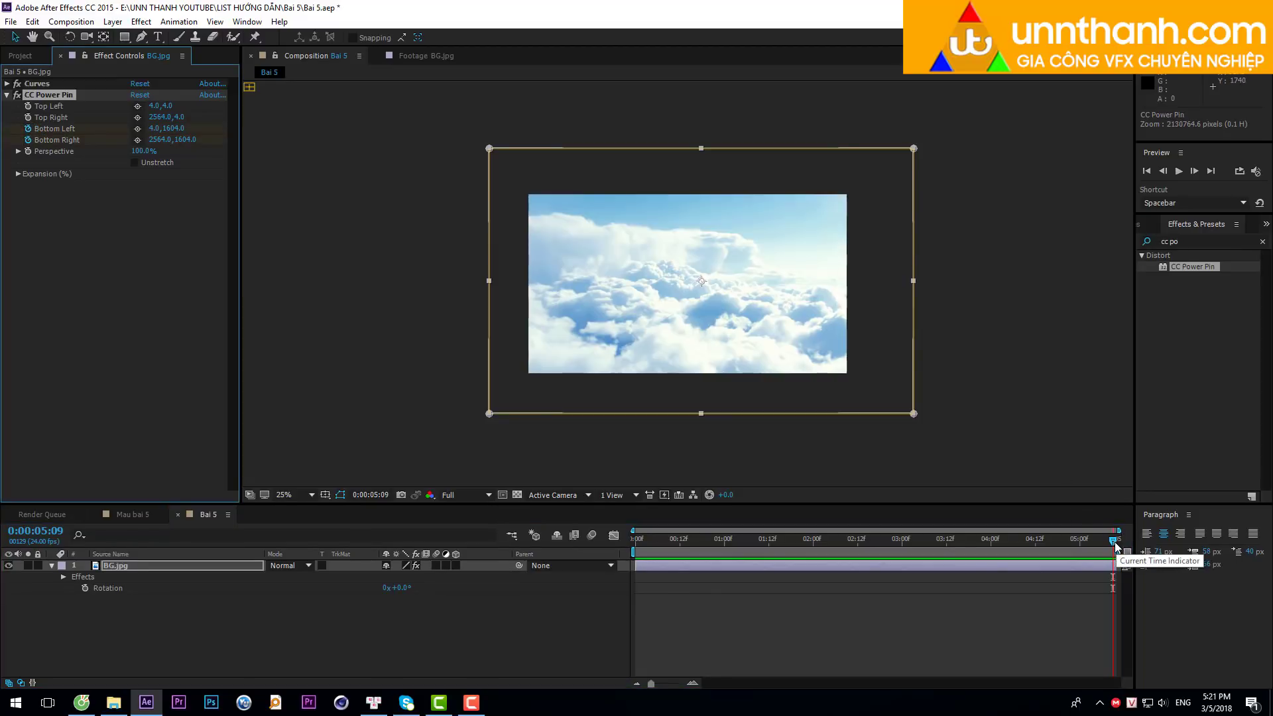
click(1119, 551)
key(Home)
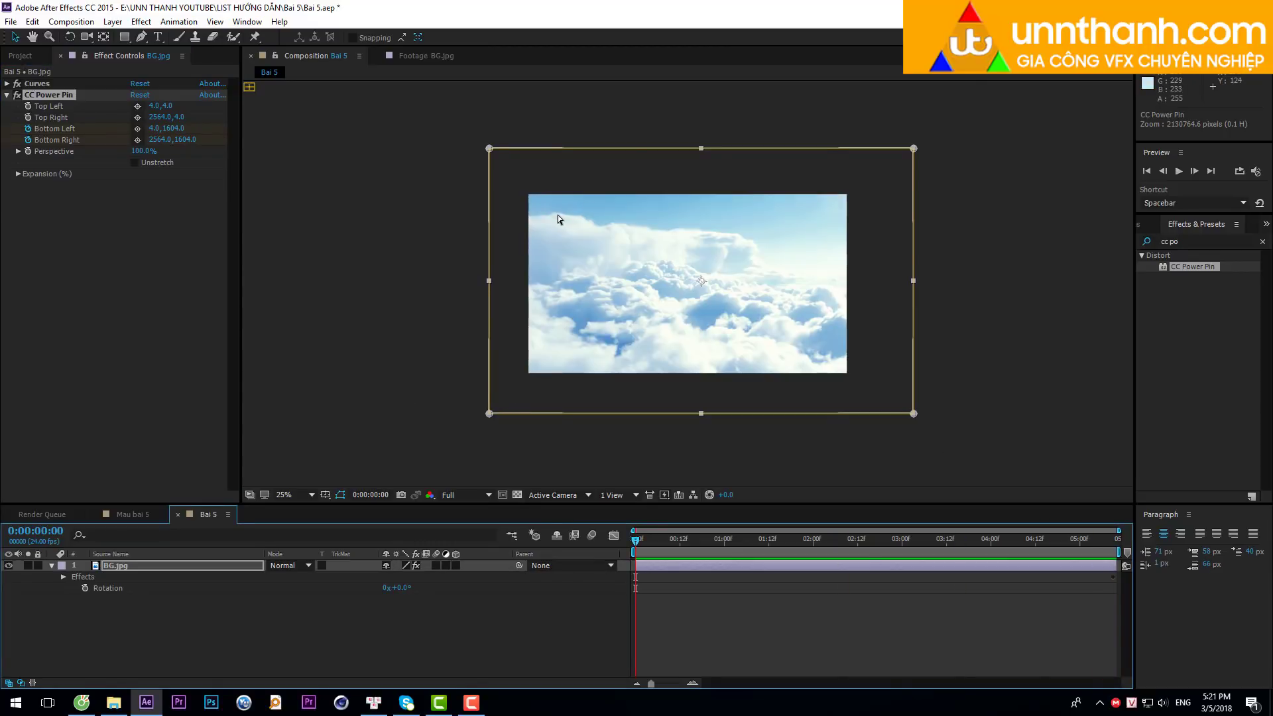
Add guides at the image's left, right and bottom edges, pin the bottom corners there (236,1352 / 2164,1352), and preview.
key(ctrl+r)
drag(247, 272, 533, 272)
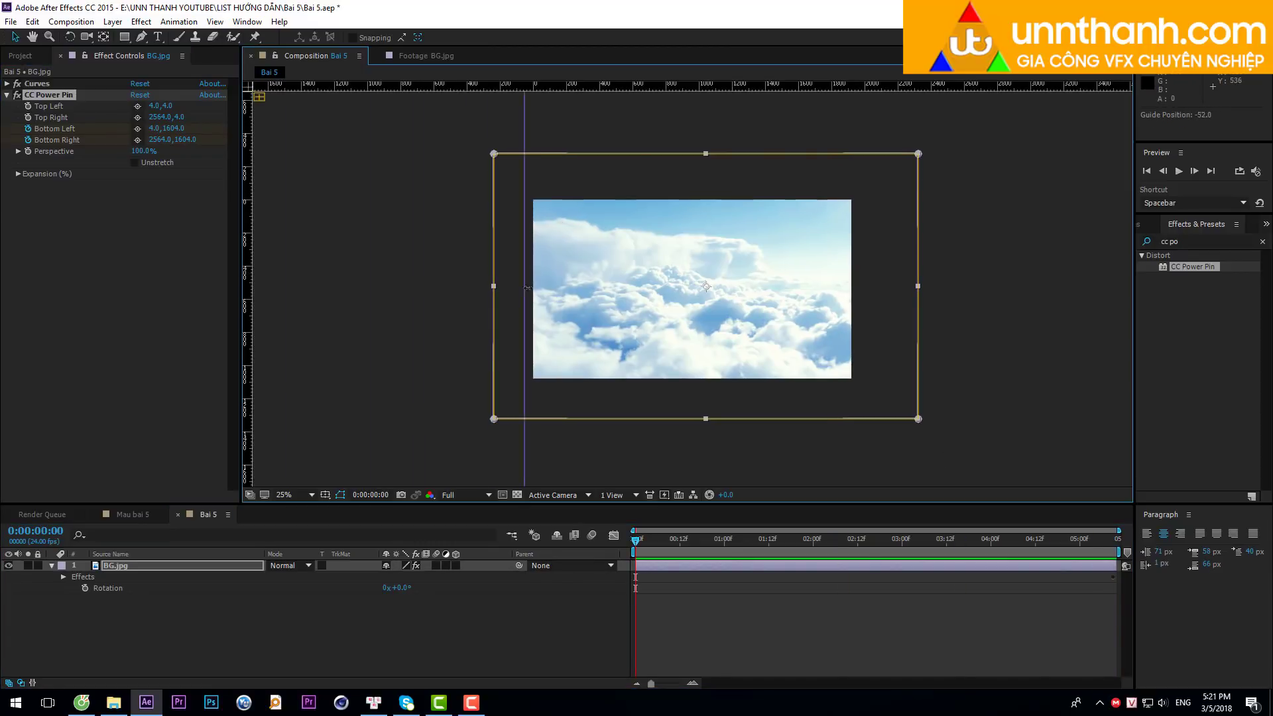
drag(247, 299, 853, 308)
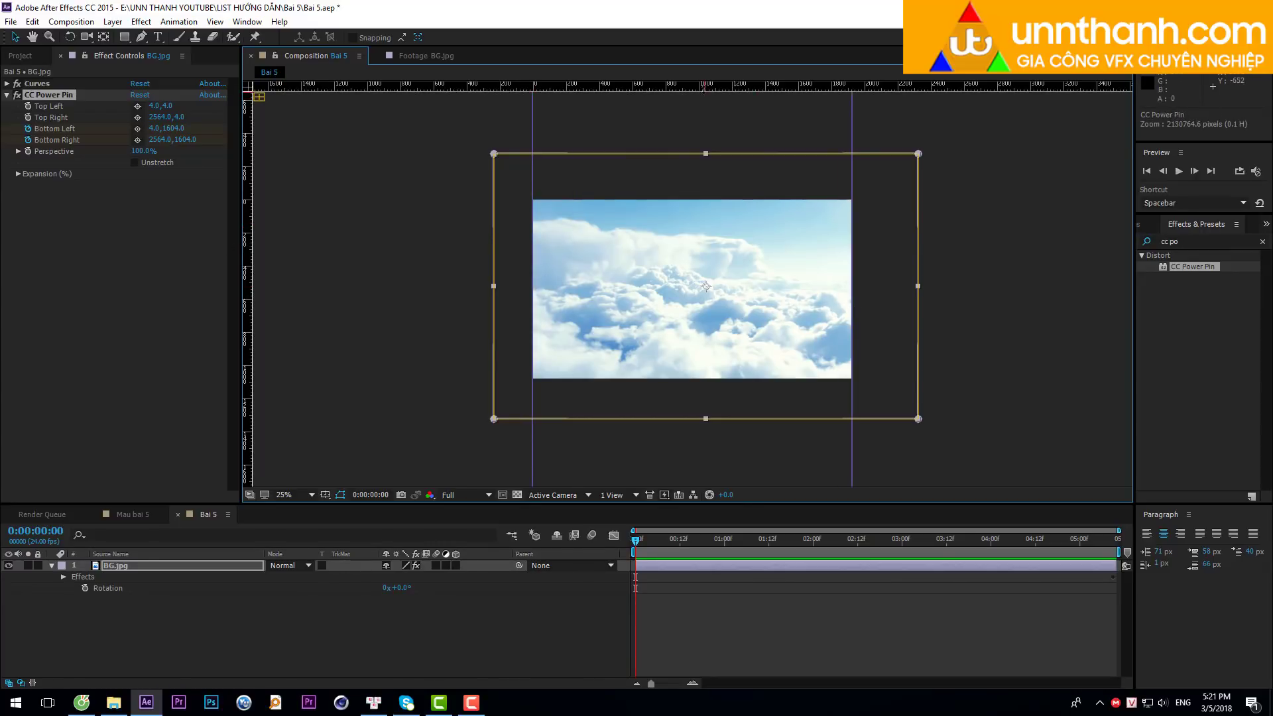
drag(709, 85, 712, 376)
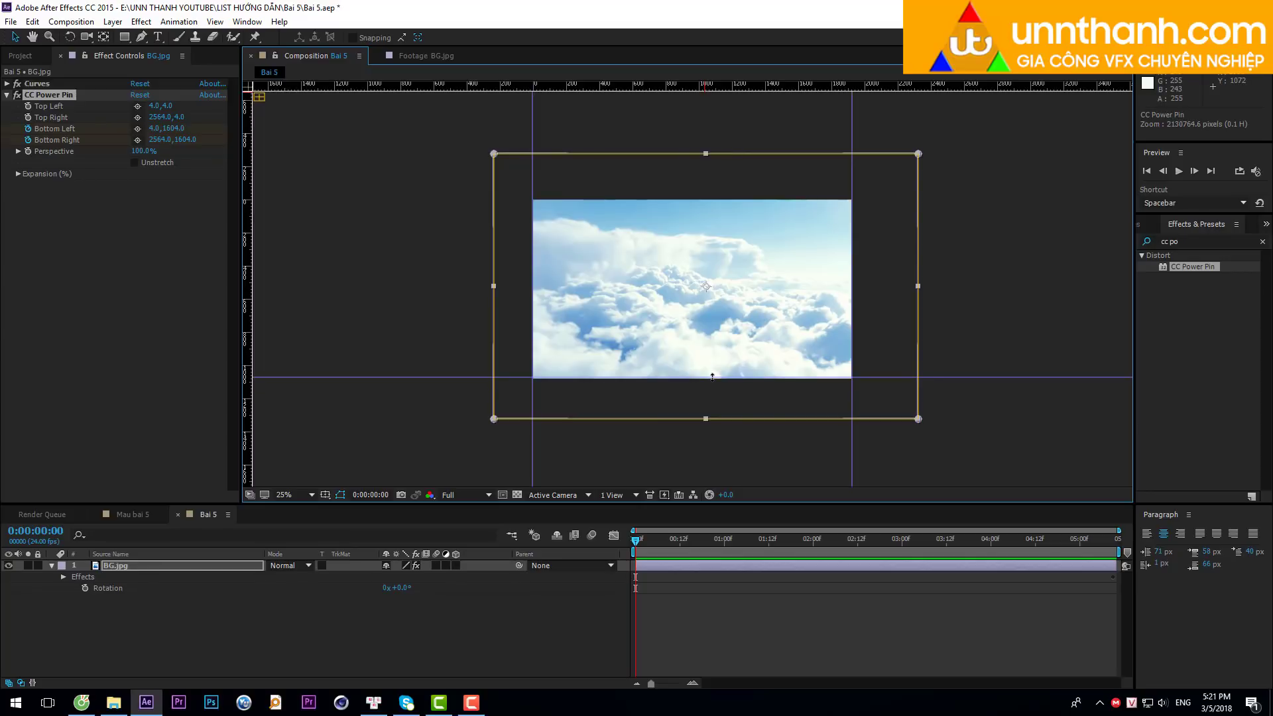
drag(494, 418, 533, 377)
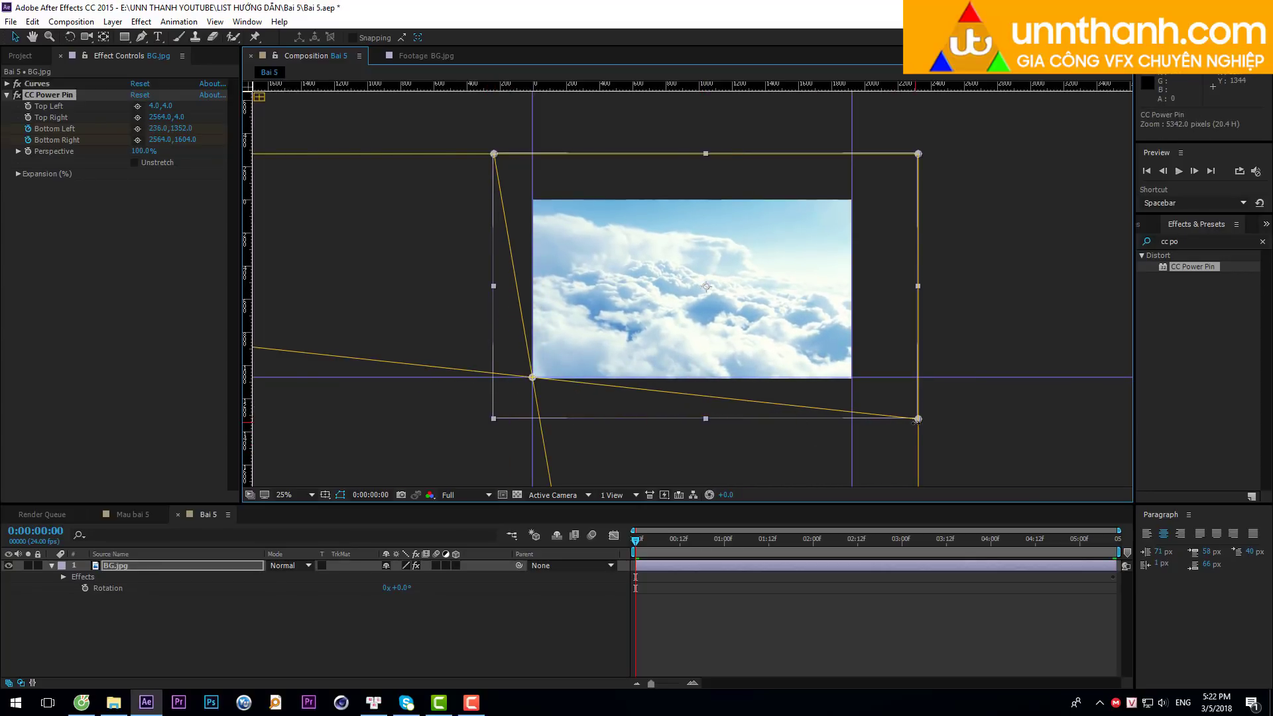
drag(918, 419, 853, 378)
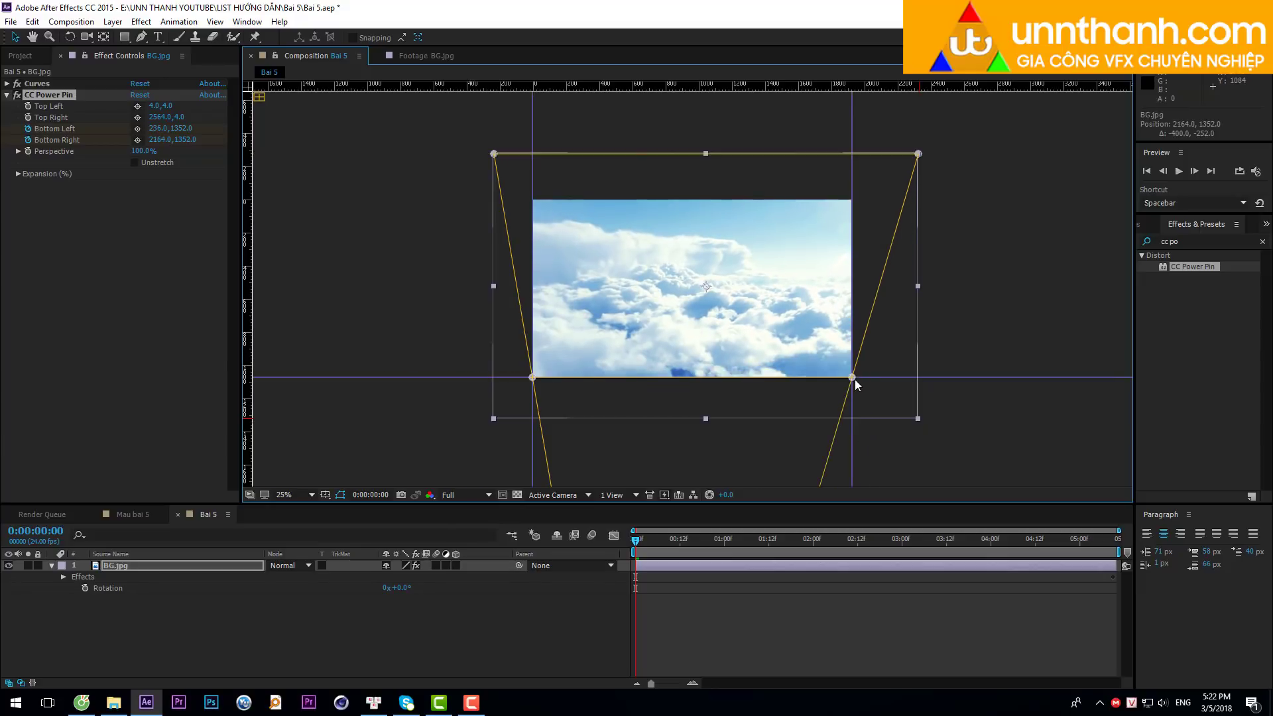
click(621, 552)
key(space)
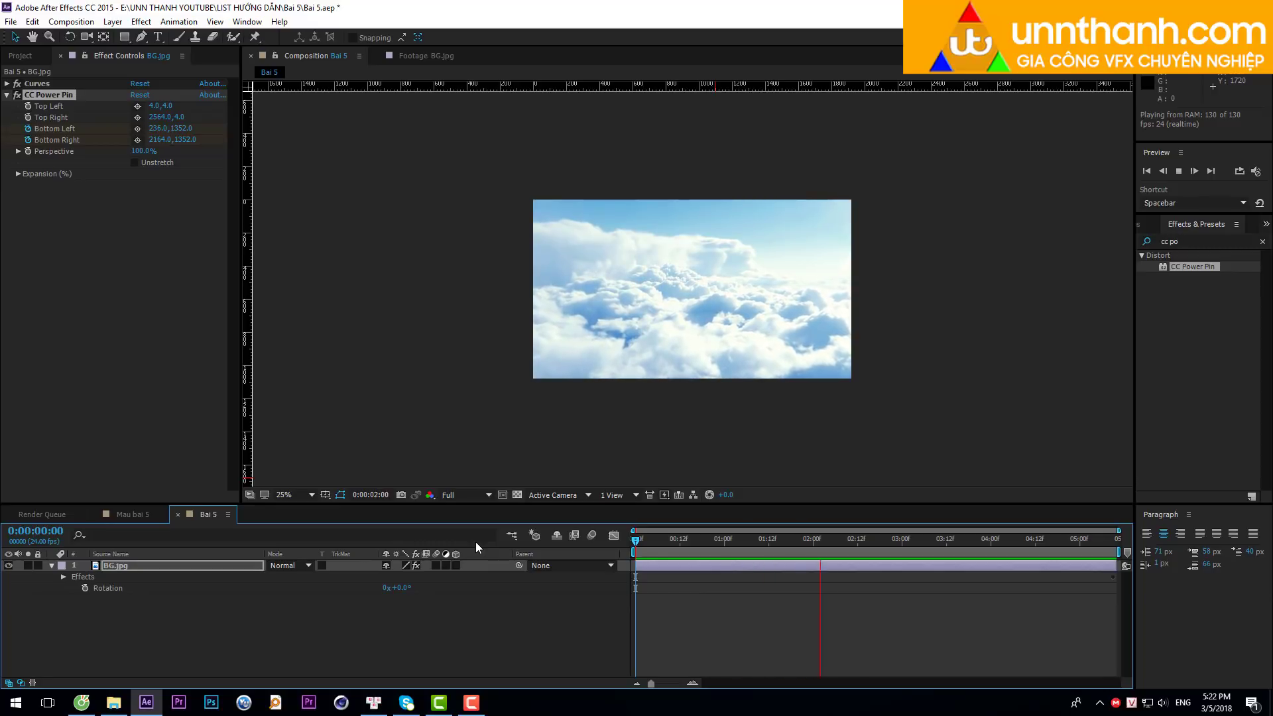
key(shift+slash)
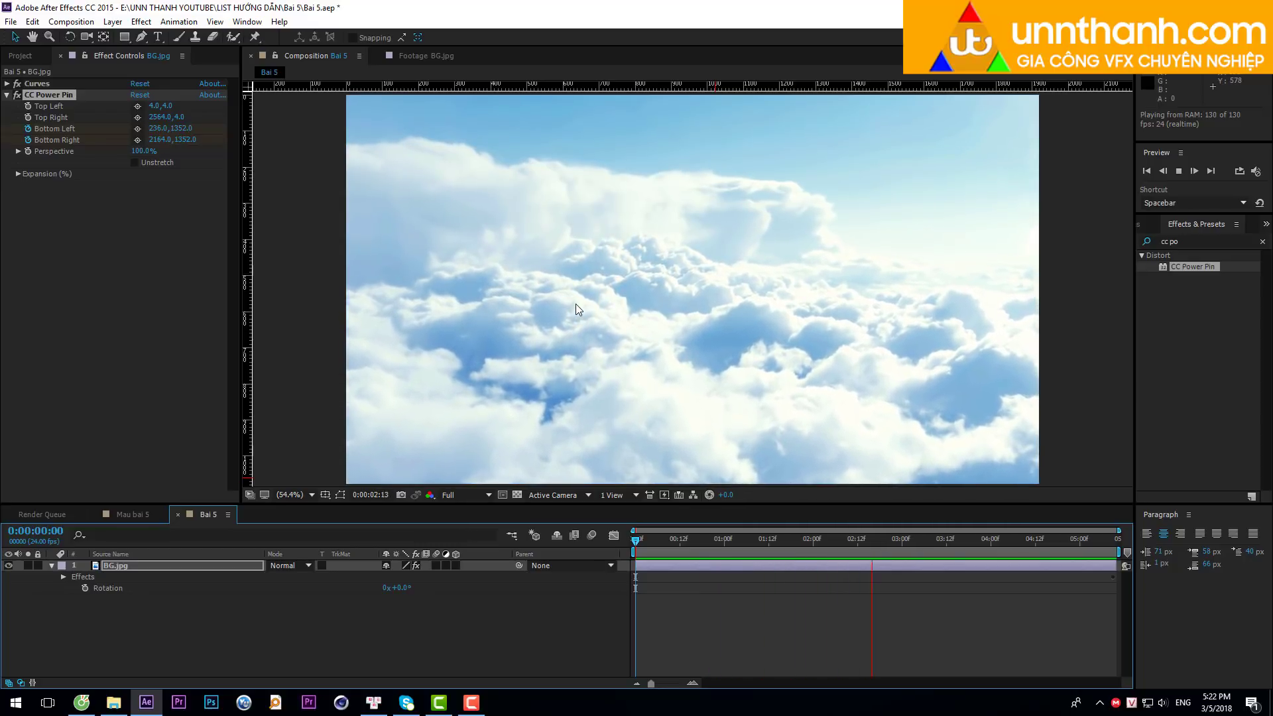
key(comma)
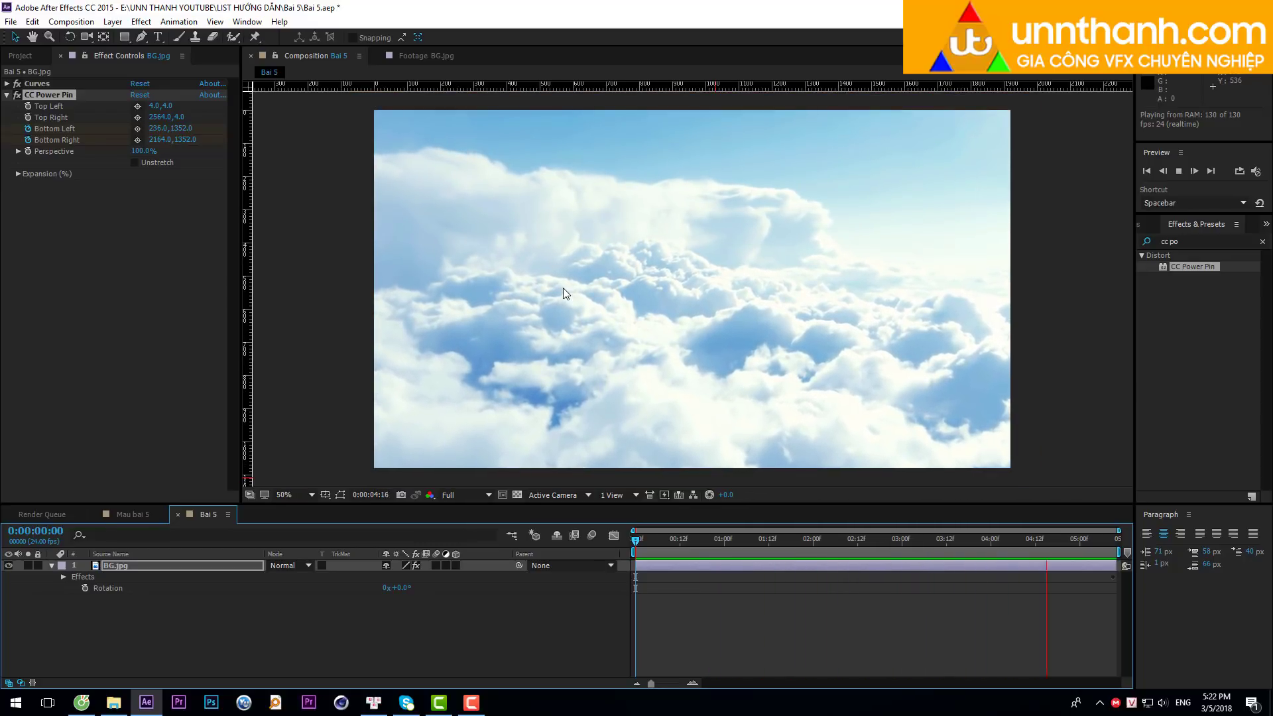
key(comma)
key(space)
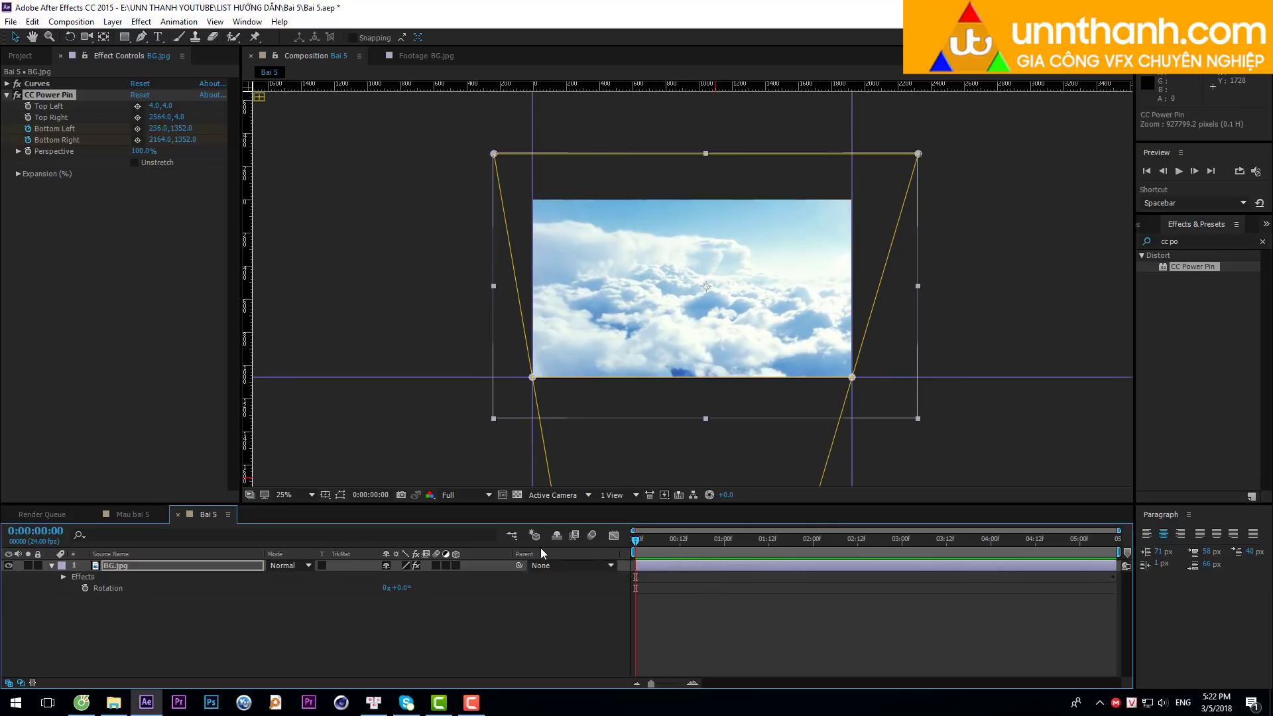
click(384, 599)
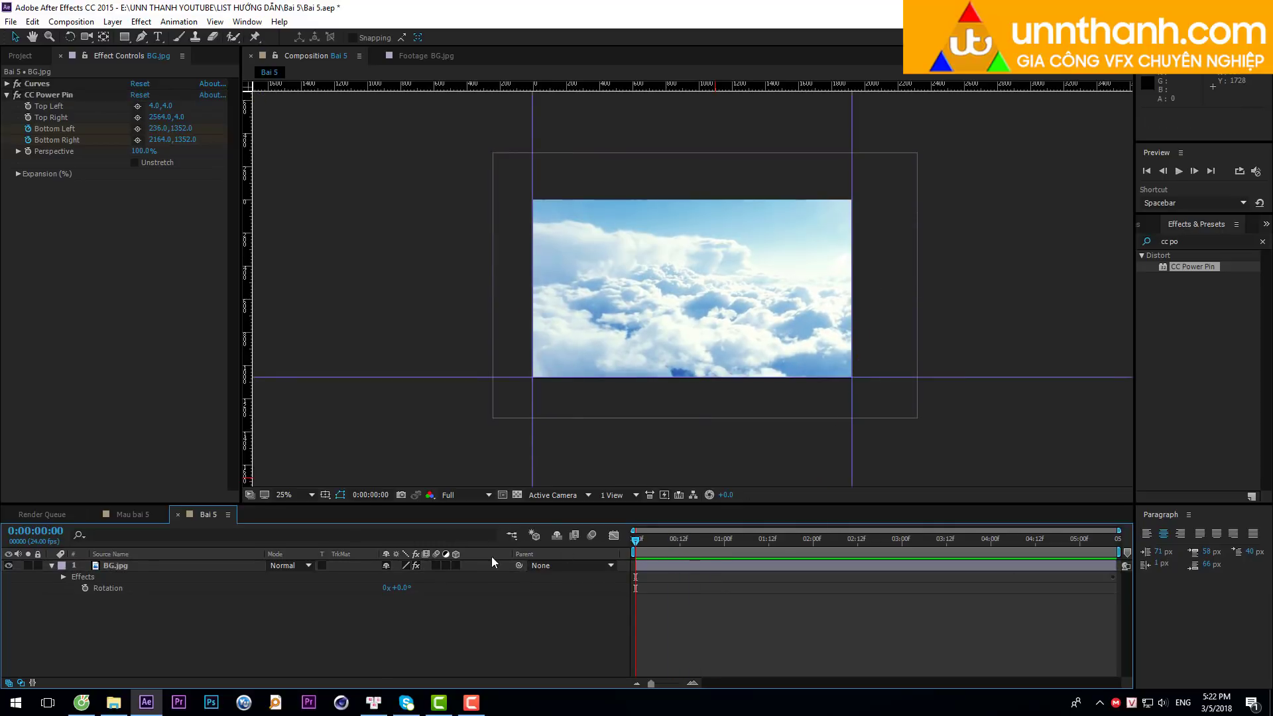
click(135, 515)
mouse_move(682, 536)
mouse_down()
mouse_move(818, 542)
mouse_move(789, 549)
mouse_move(997, 575)
mouse_move(676, 590)
mouse_up()
click(192, 515)
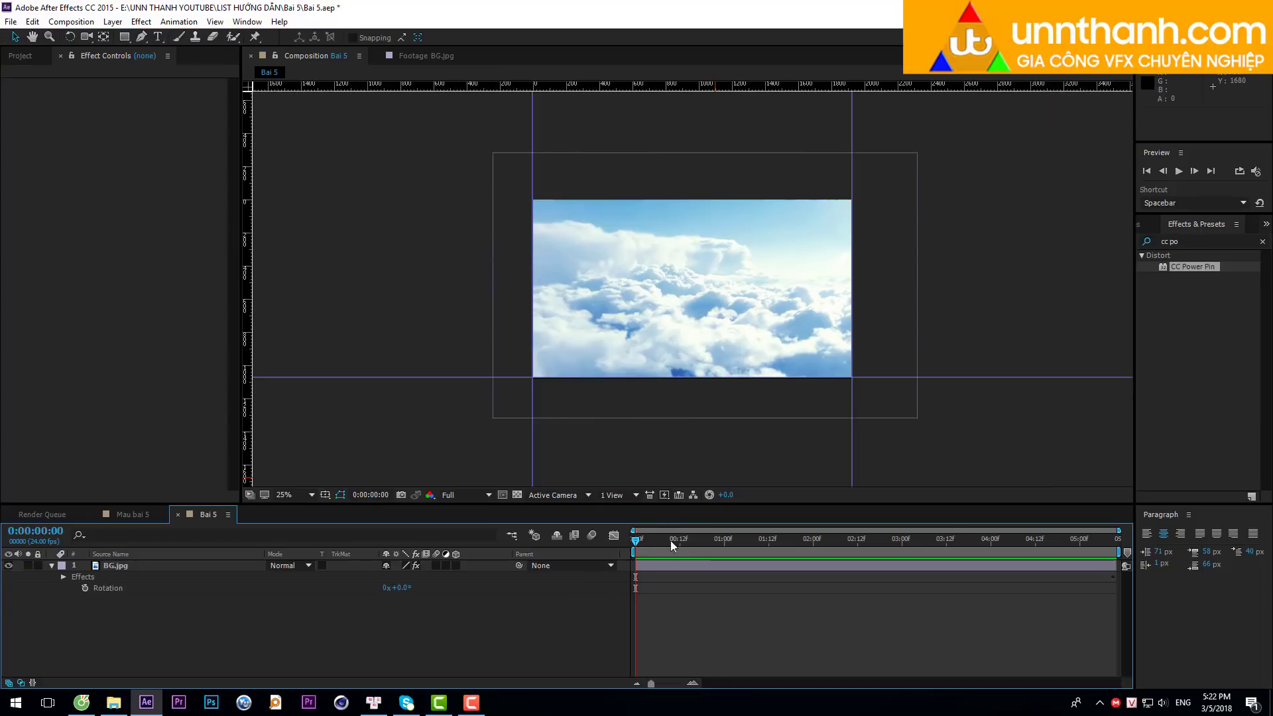
Move the playhead forward and type 'việt Nam' as a new text layer at the clouds' centre.
mouse_move(671, 540)
mouse_down()
mouse_move(848, 569)
mouse_move(808, 568)
mouse_up()
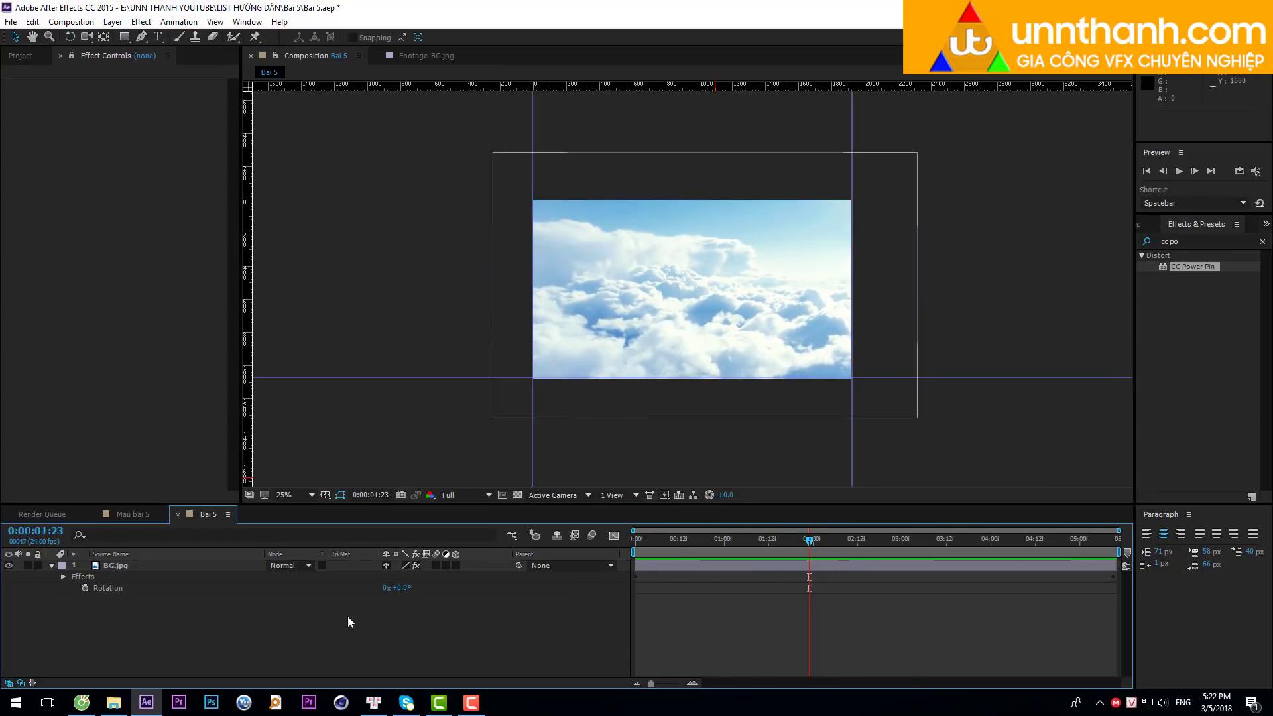
click(159, 37)
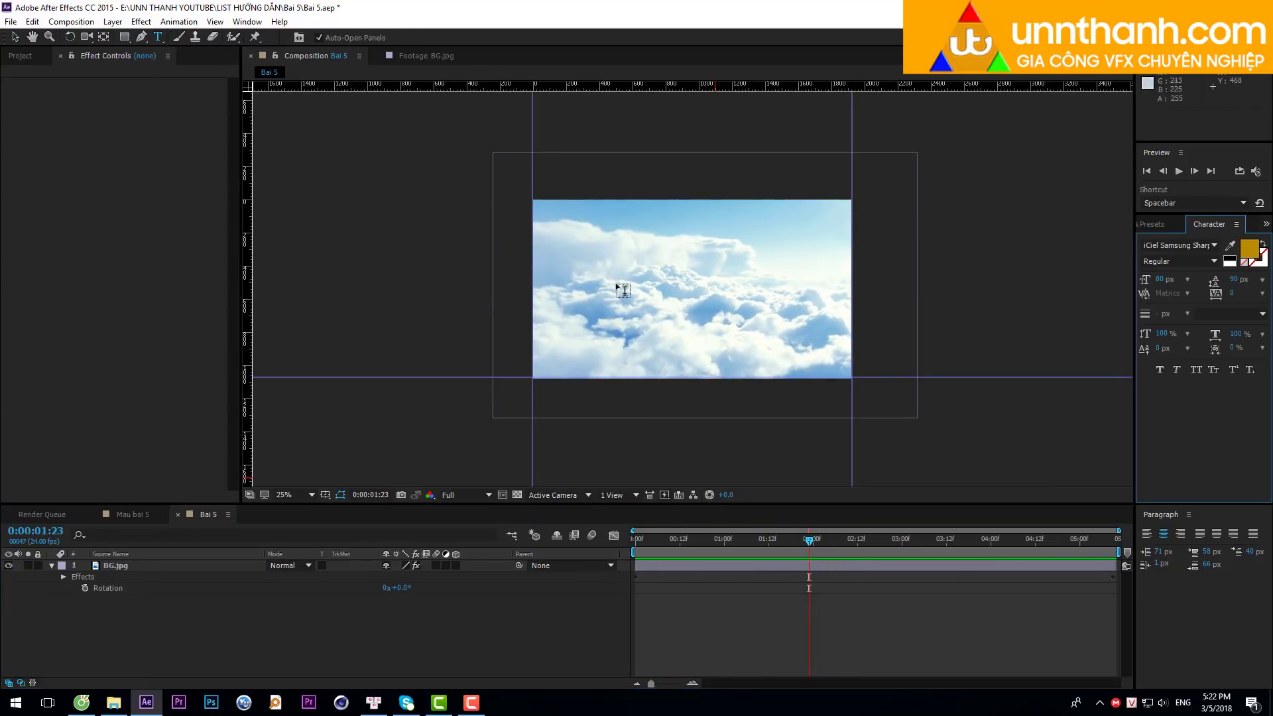
click(644, 298)
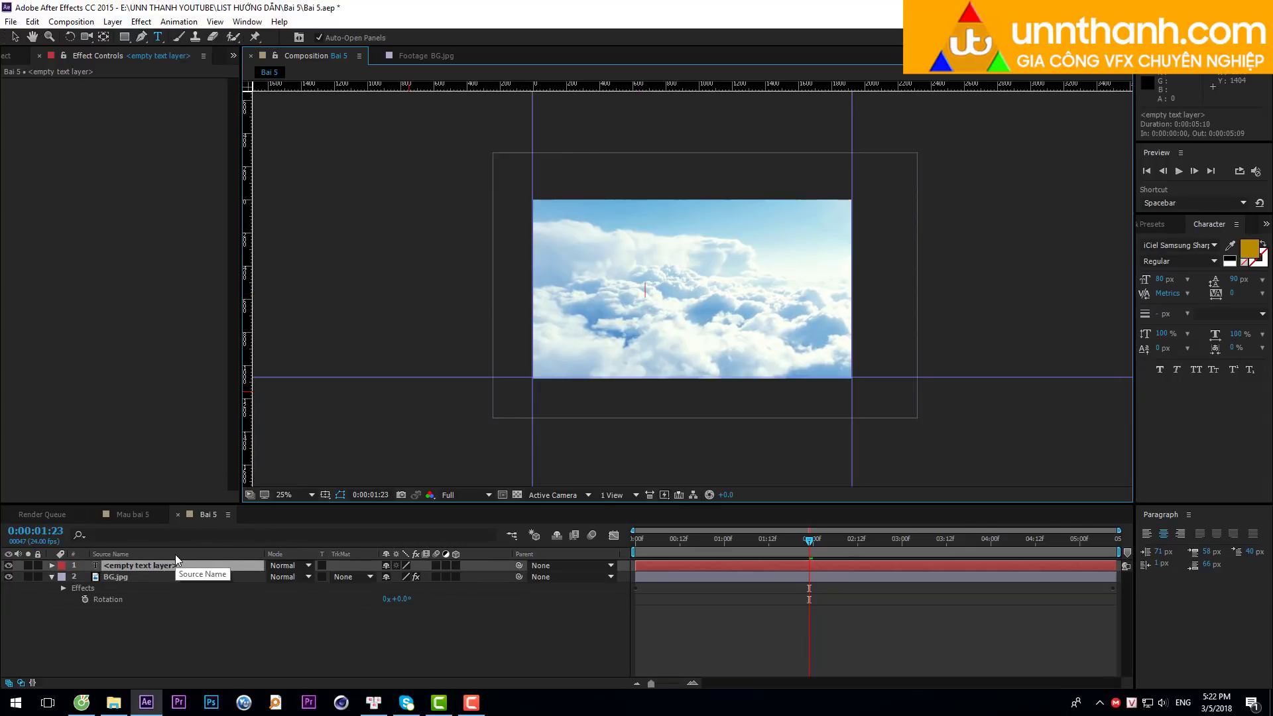
text(vi)
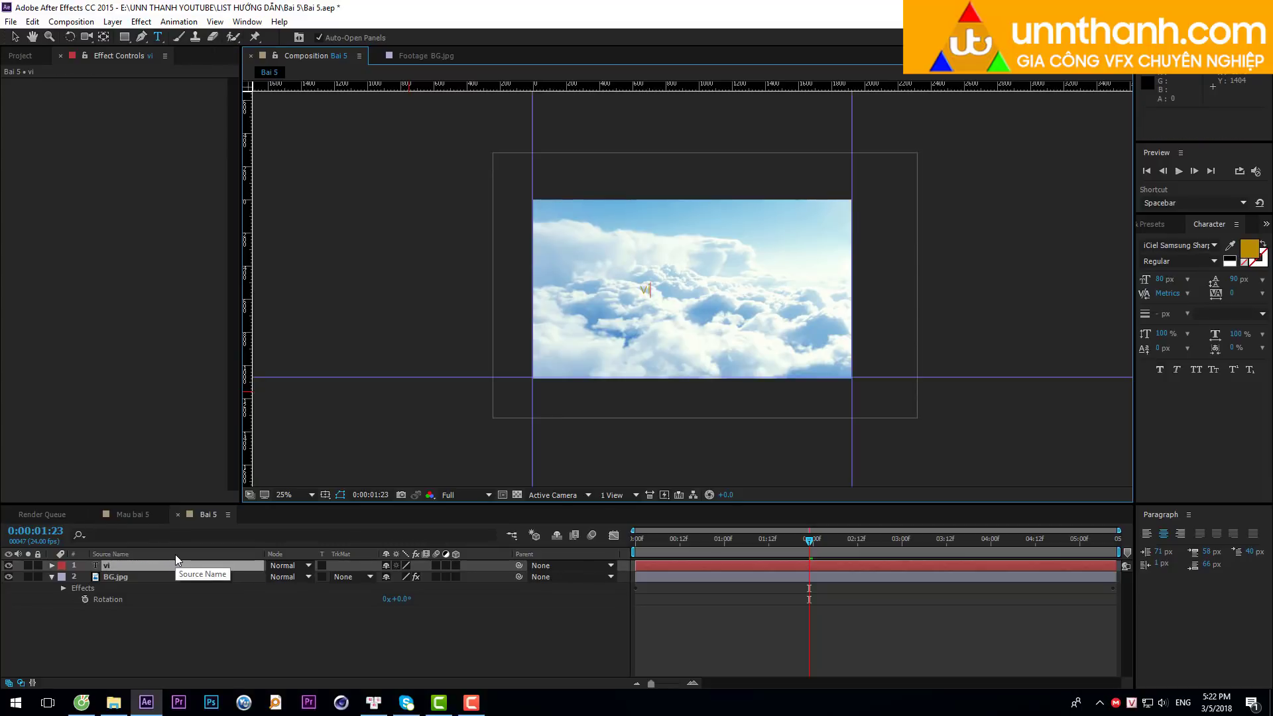
text(ệt)
text( Na)
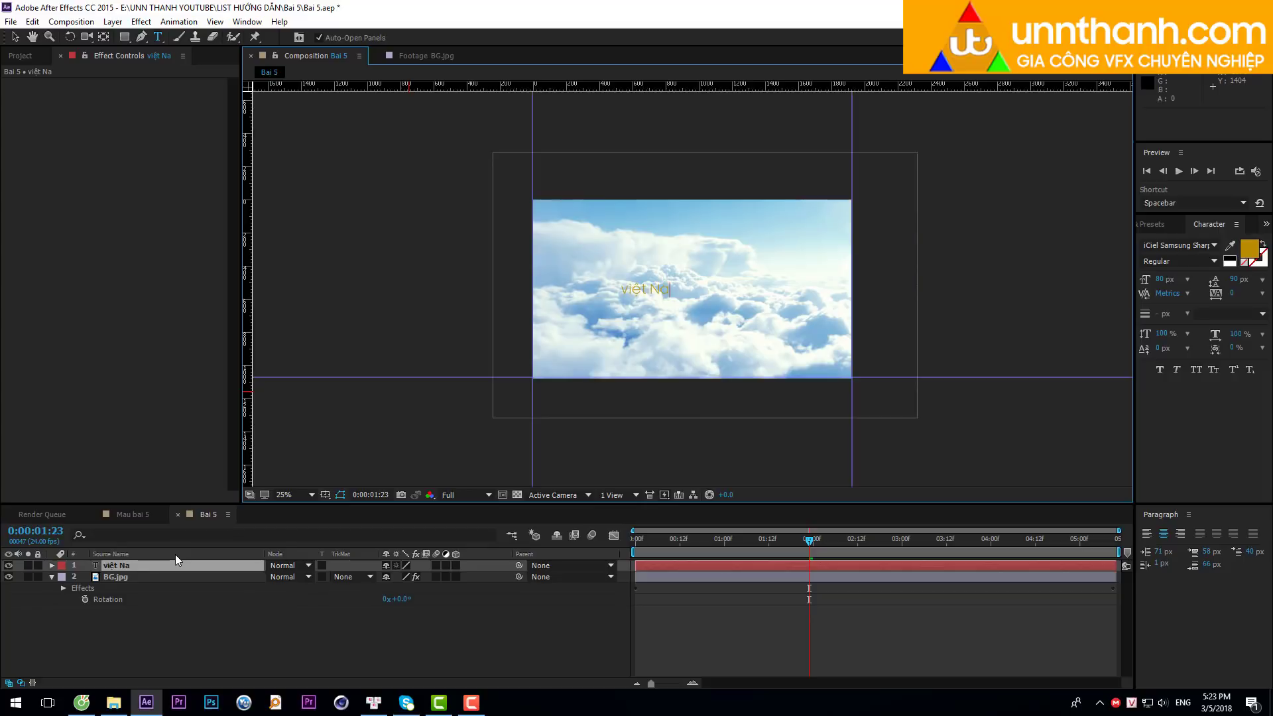
text(m)
Set the việt Nam text to All Caps, Bold, 141 px and black (000000).
scroll(663, 288, up, 1)
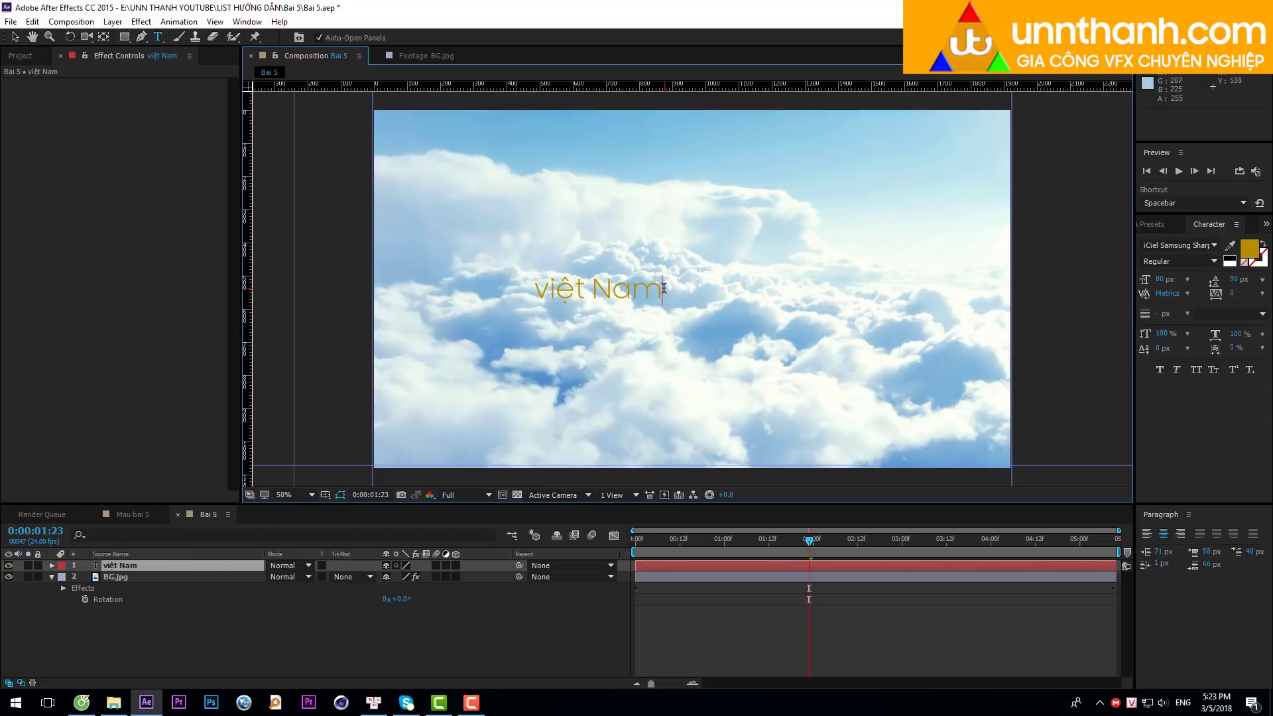
drag(664, 288, 533, 291)
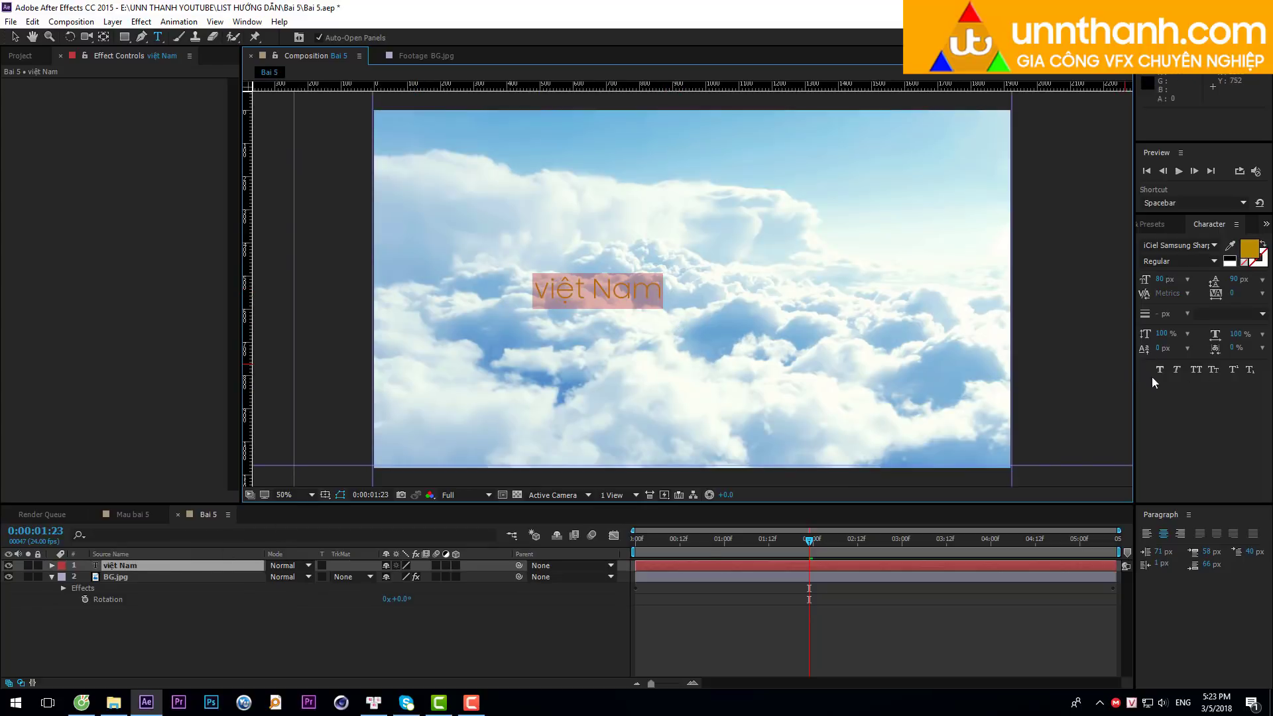
click(1195, 369)
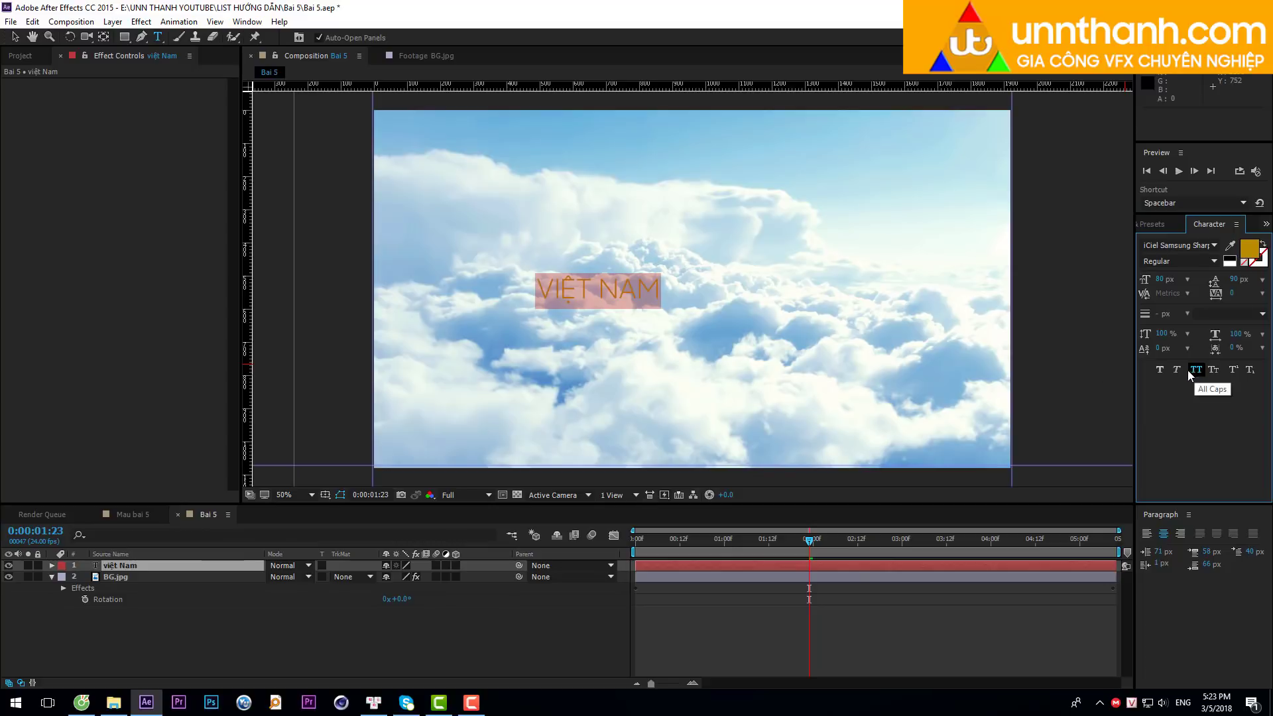
click(1208, 261)
click(1176, 278)
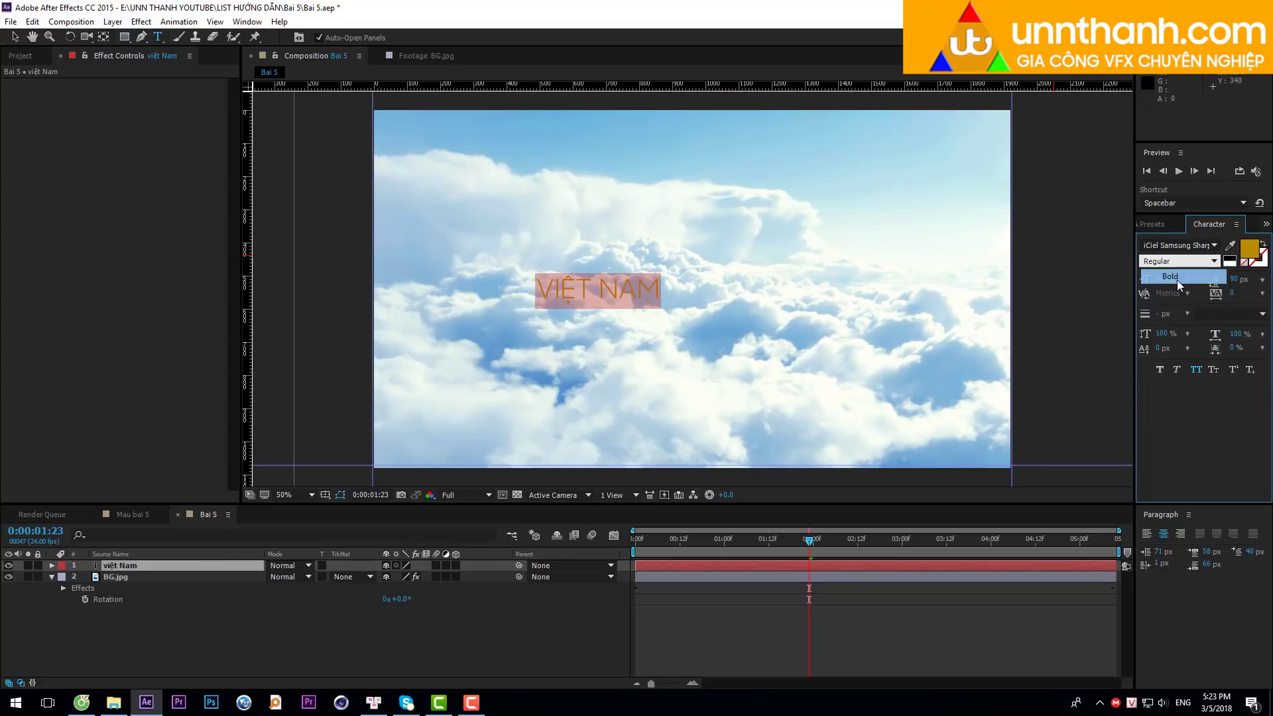
drag(1161, 279, 1196, 273)
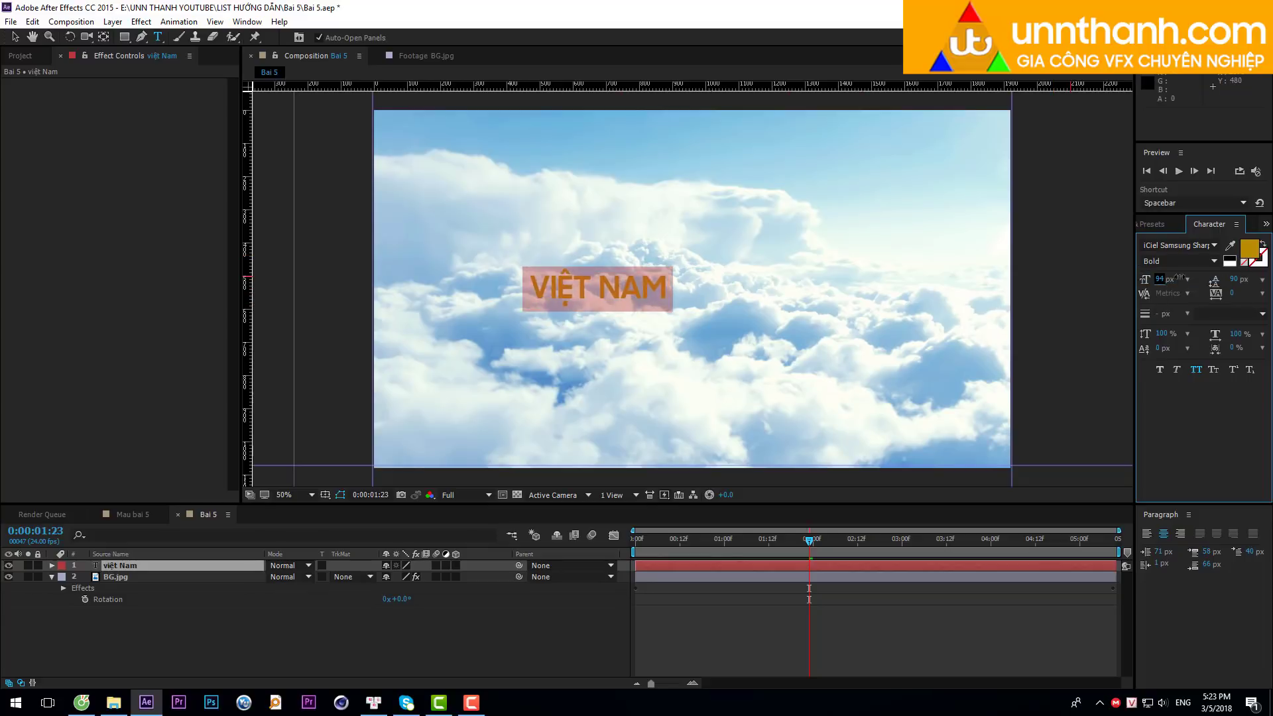
click(1249, 249)
drag(272, 334, 129, 452)
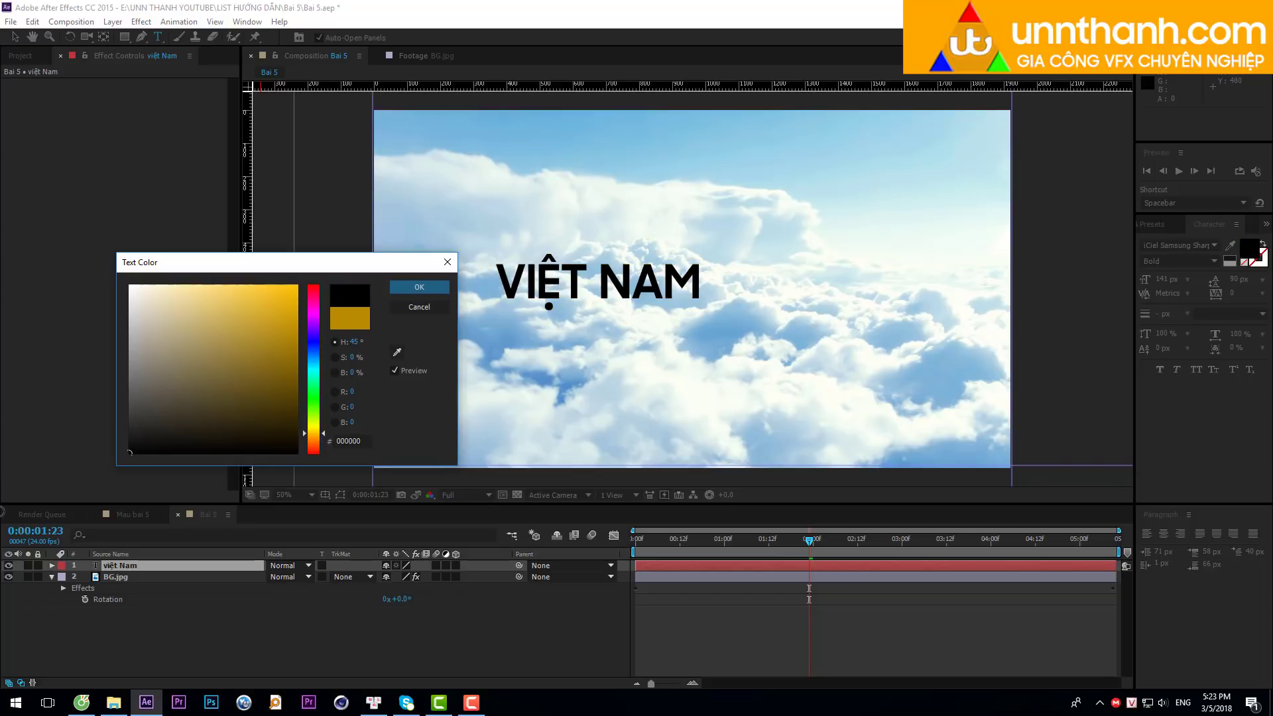
click(409, 294)
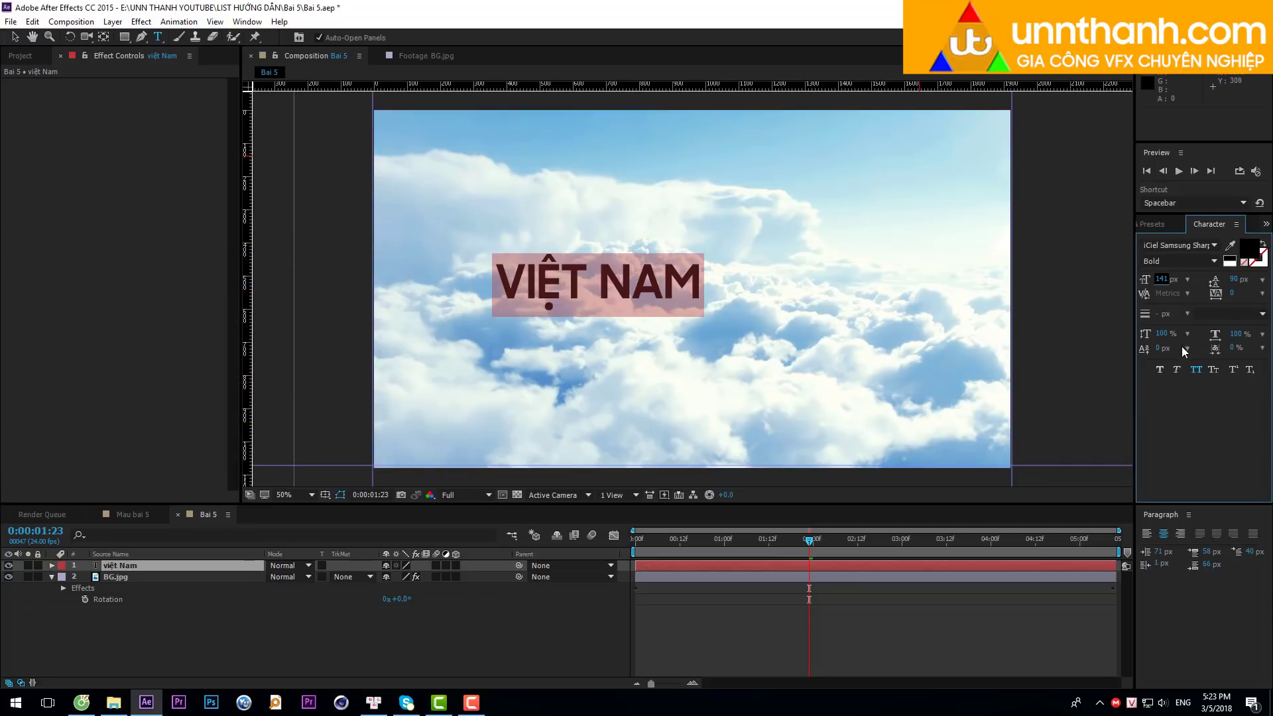
click(1196, 367)
click(173, 566)
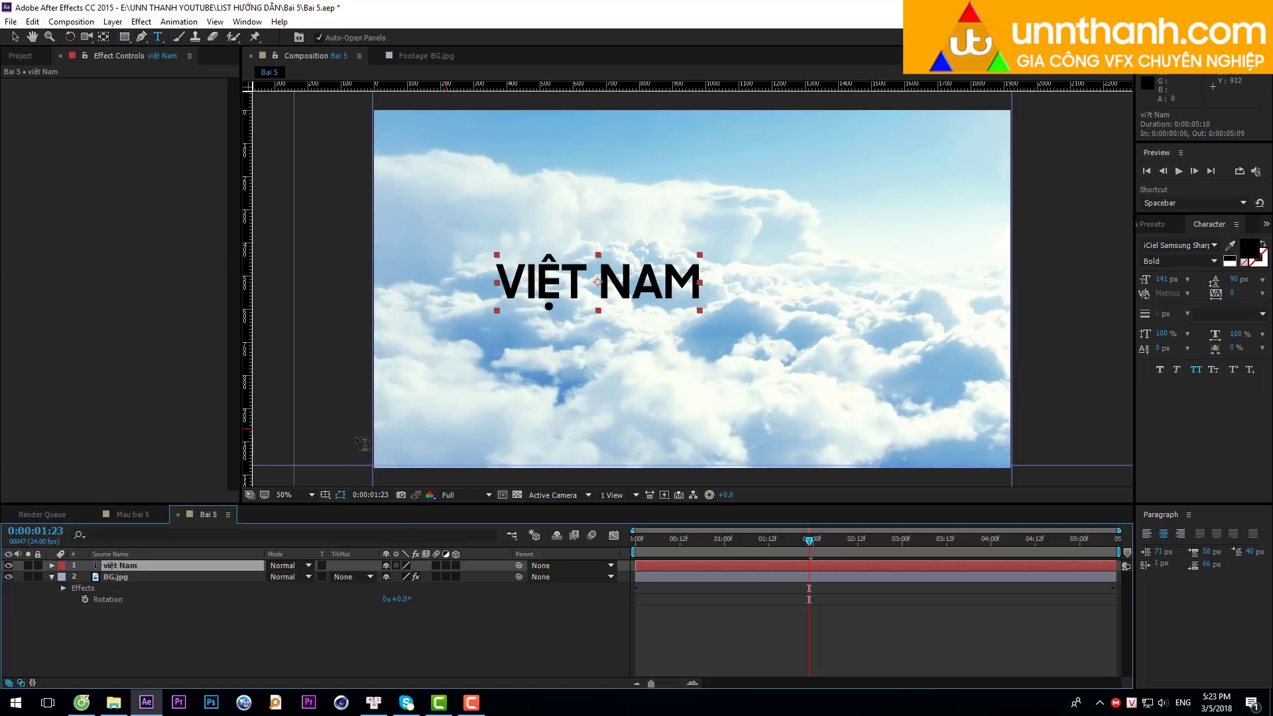
Turn on the Title/Action Safe guides and drag the VIỆT NAM title toward the frame centre.
click(325, 495)
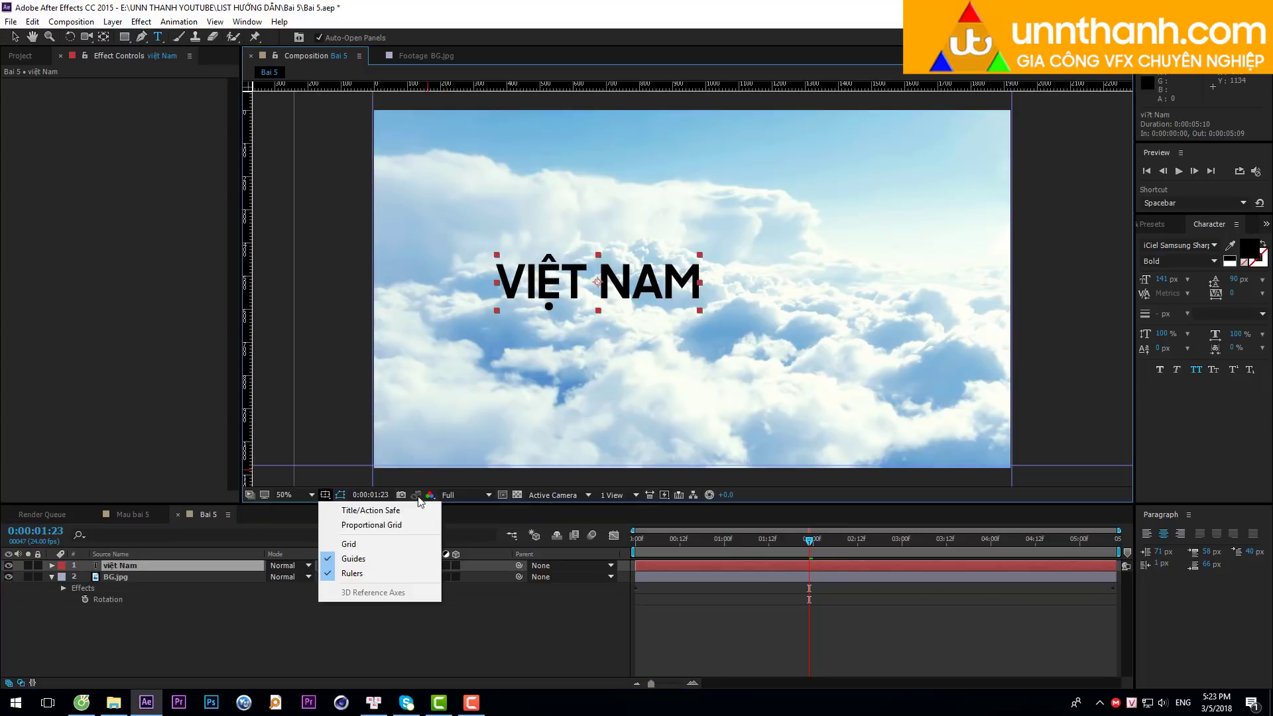
click(373, 511)
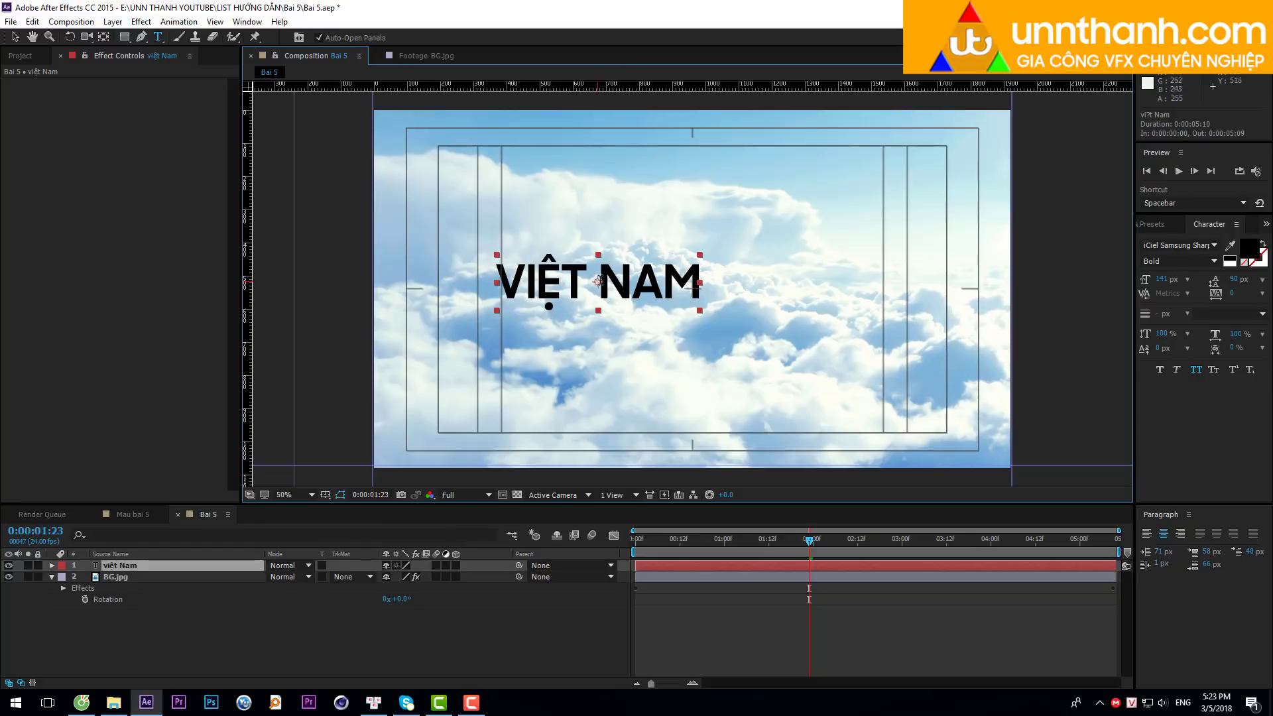
drag(631, 280, 729, 288)
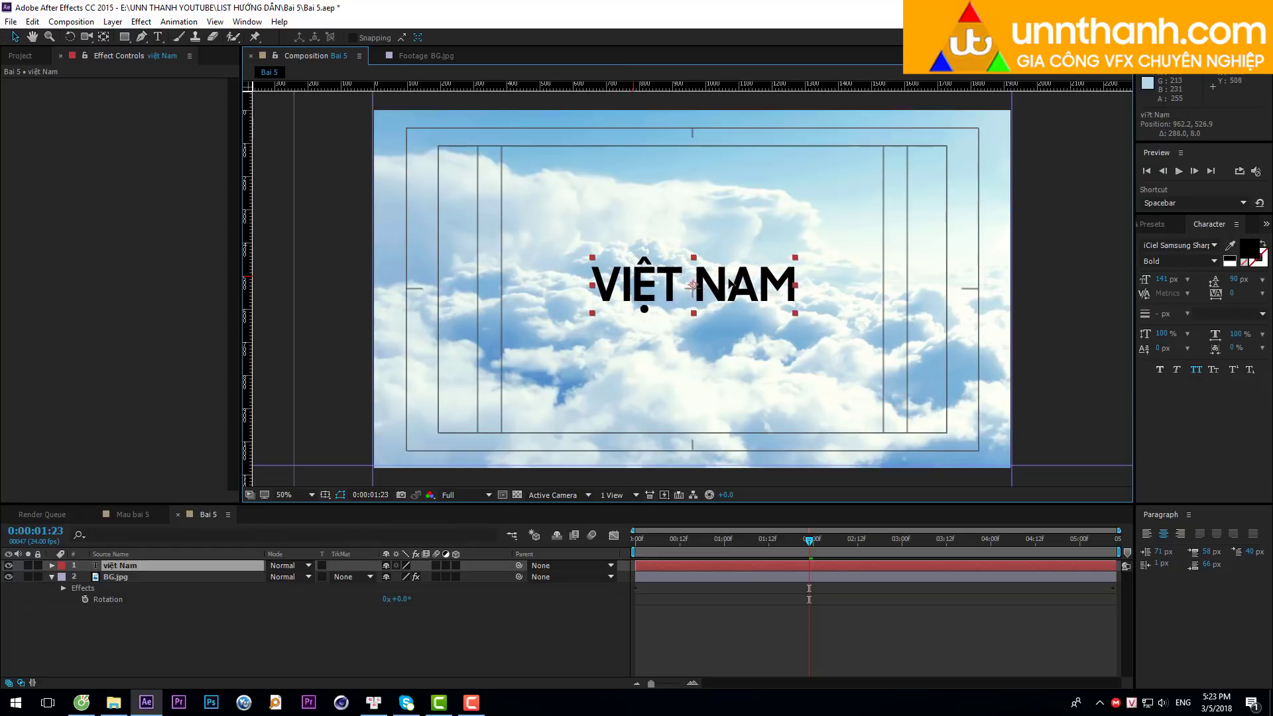
key(Return)
scroll(729, 288, down, 2)
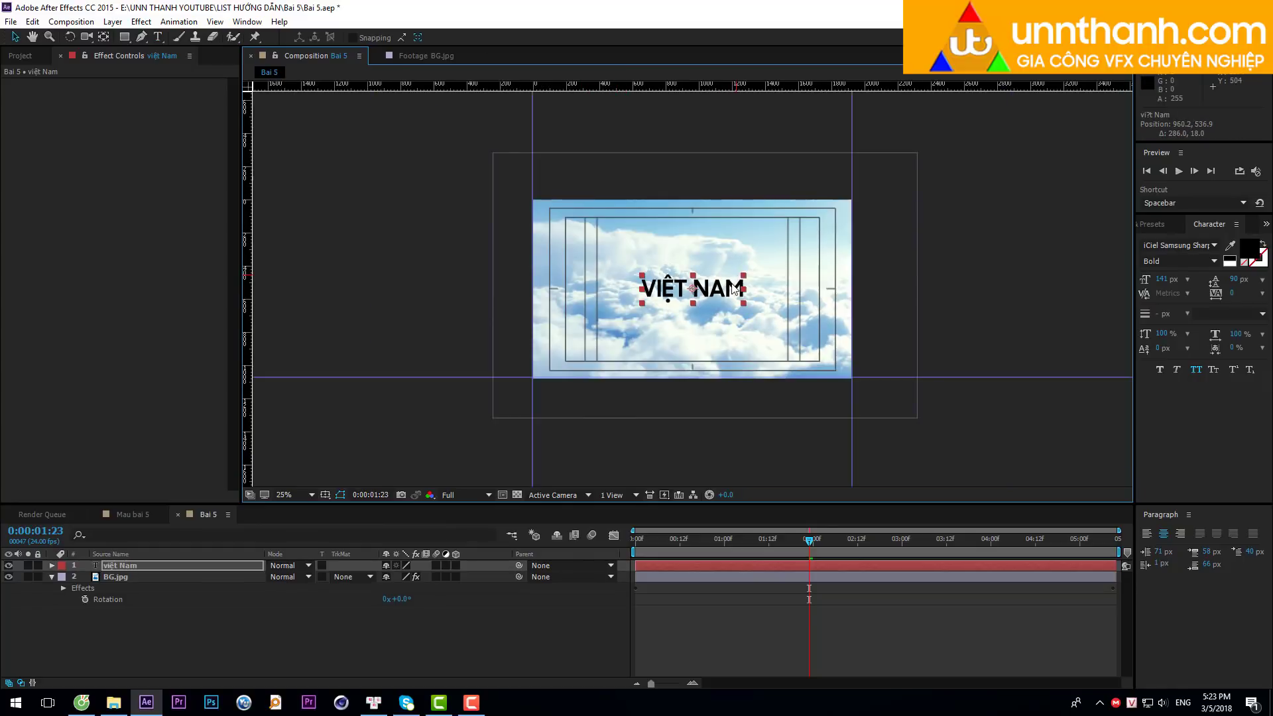
scroll(729, 287, up, 2)
Enlarge the VIỆT NAM title to 213 px, removing stray typed characters.
double_click(118, 566)
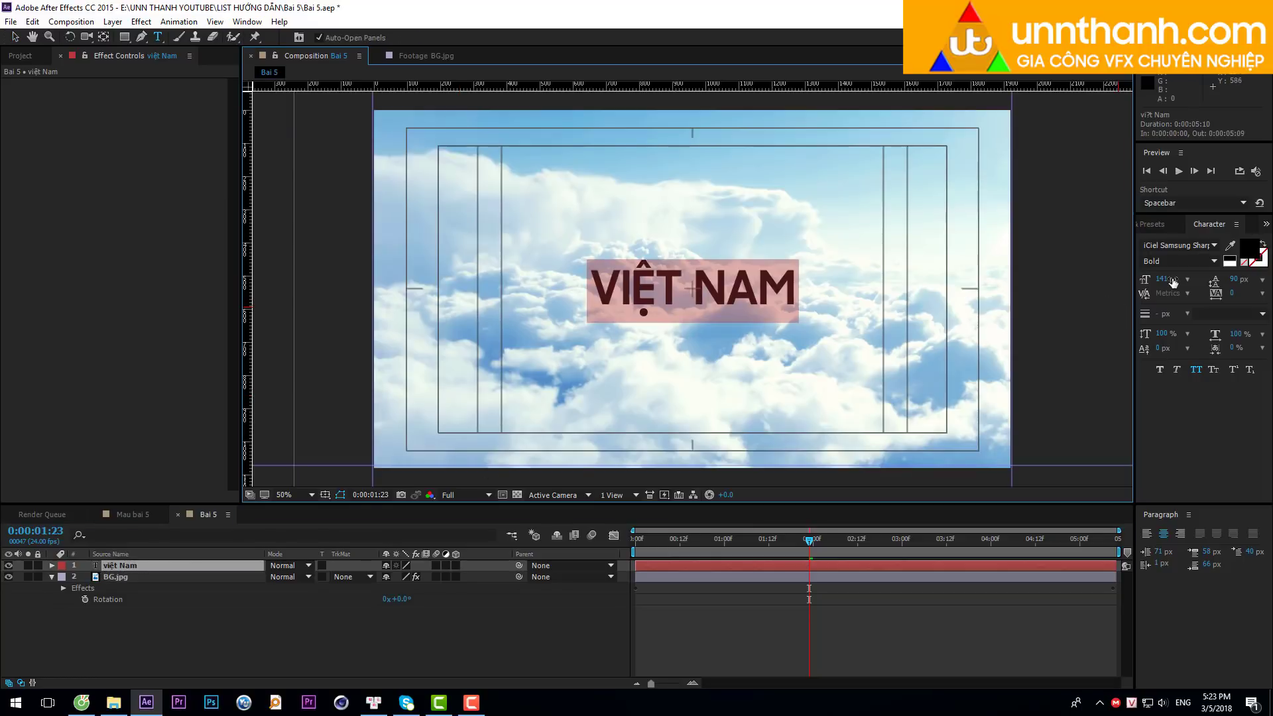
drag(1165, 279, 1233, 279)
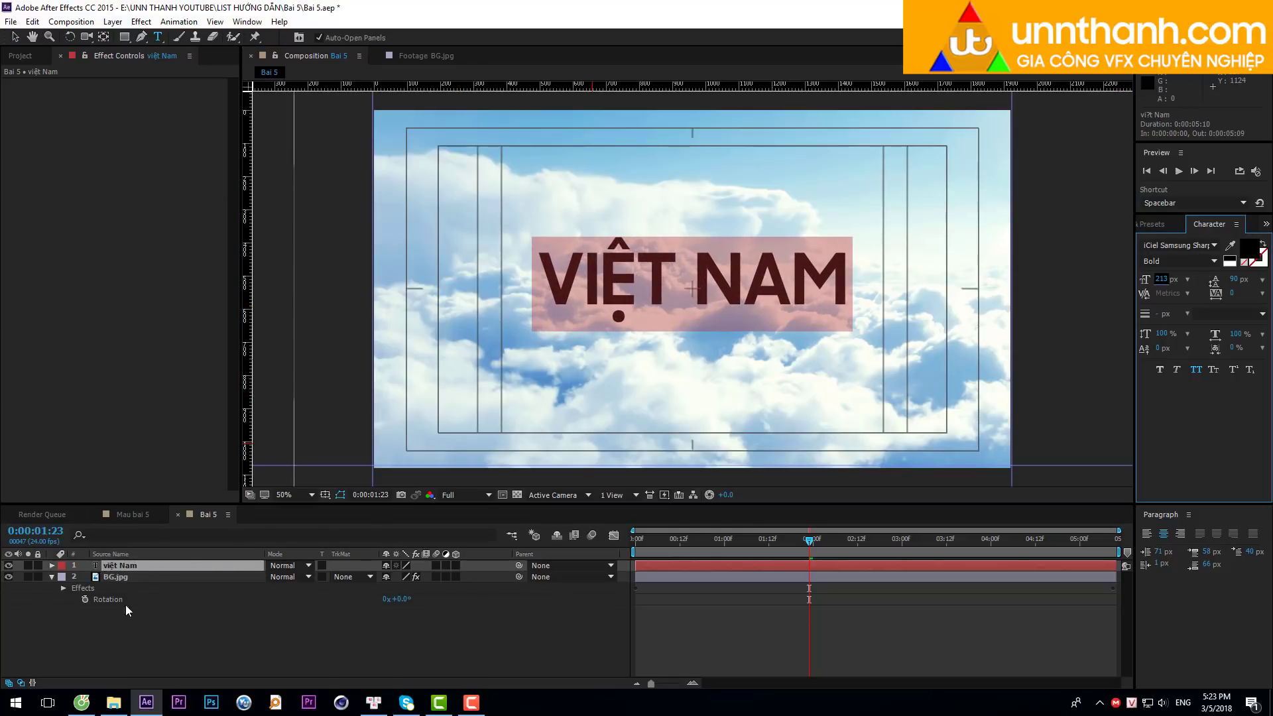
click(137, 575)
click(136, 569)
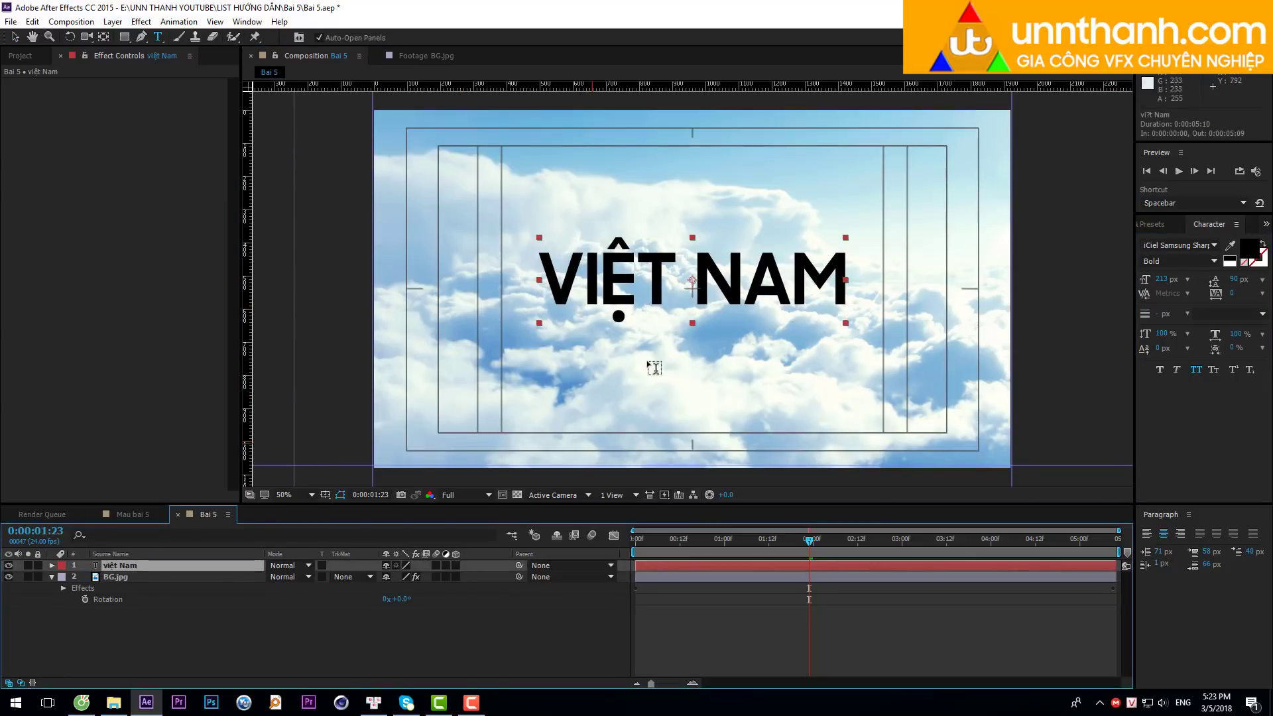
click(740, 280)
text(V)
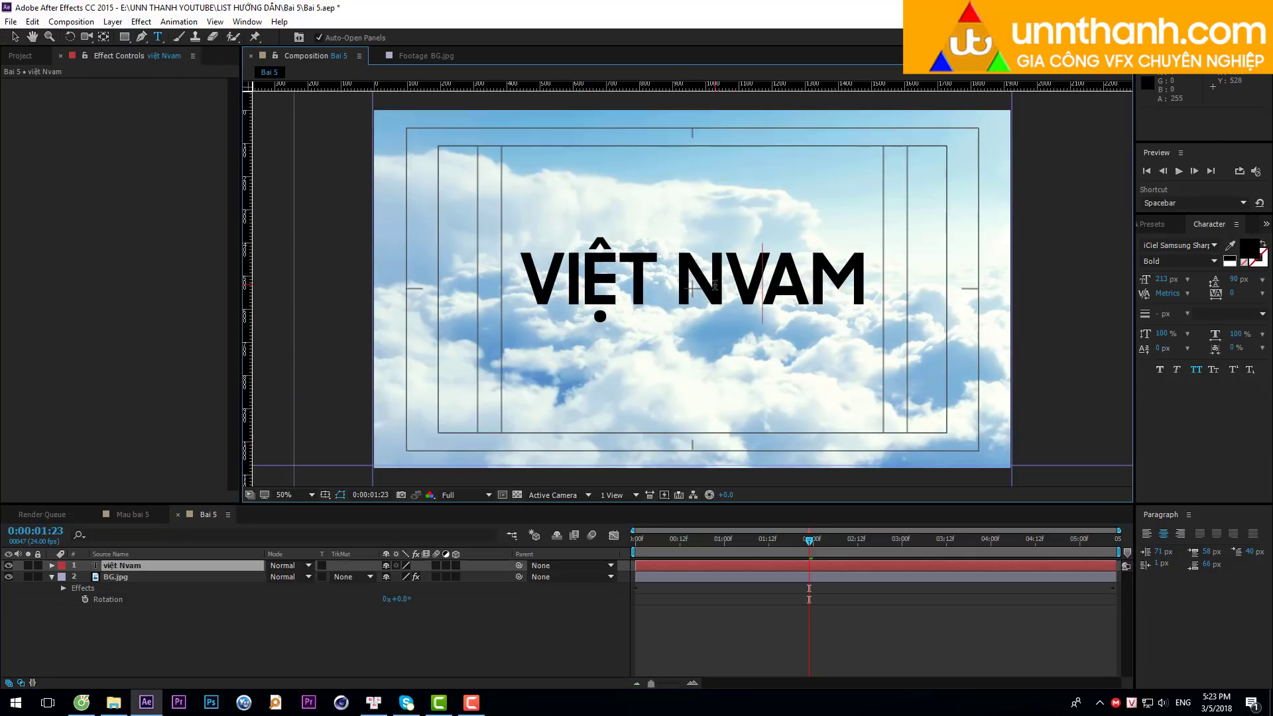
key(BackSpace)
text(V)
key(BackSpace)
click(15, 37)
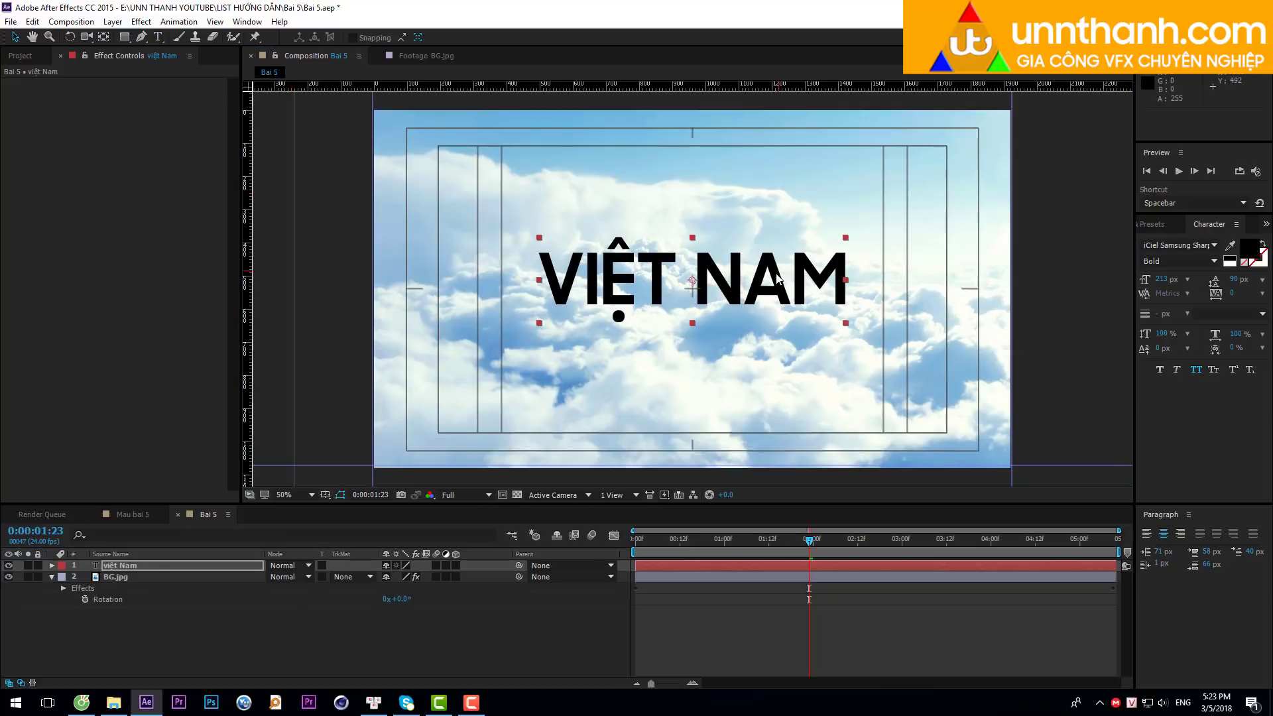
Zoom out and nudge the title with arrow keys to sit centred over the clouds.
key(comma)
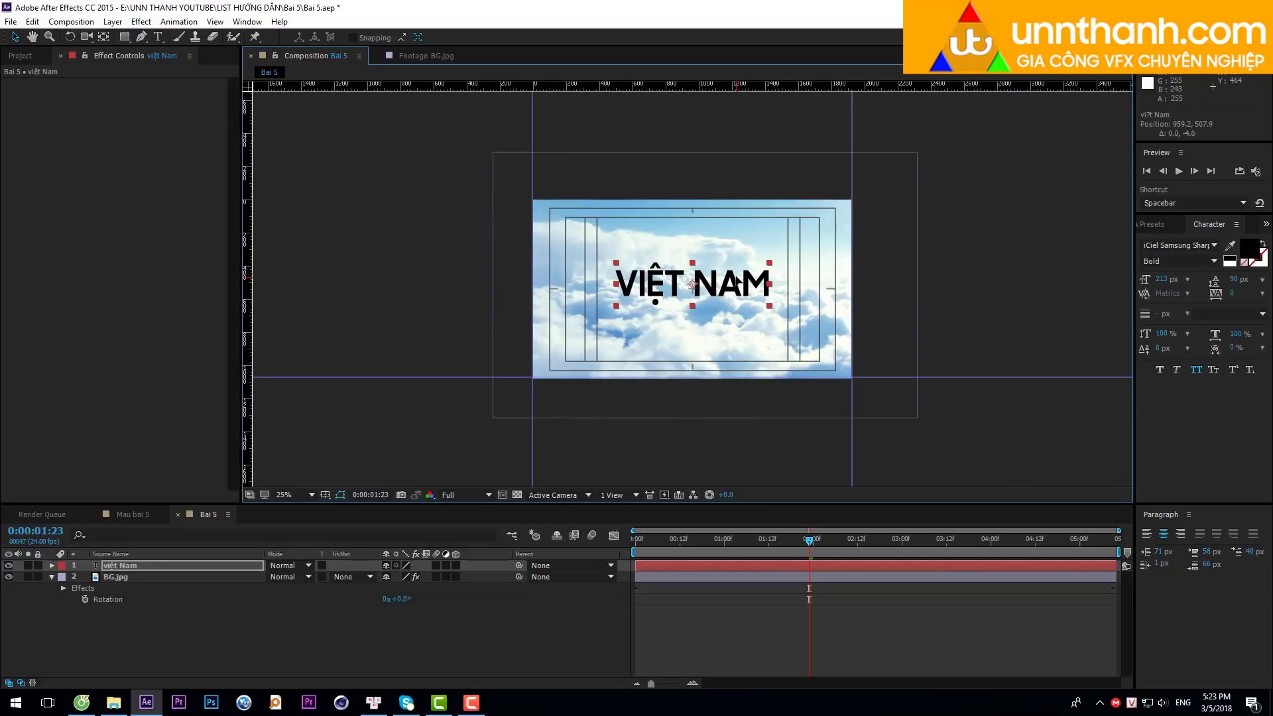
key(shift+Up)
key(shift+Up)
key(shift+Up)
key(Down)
key(Down)
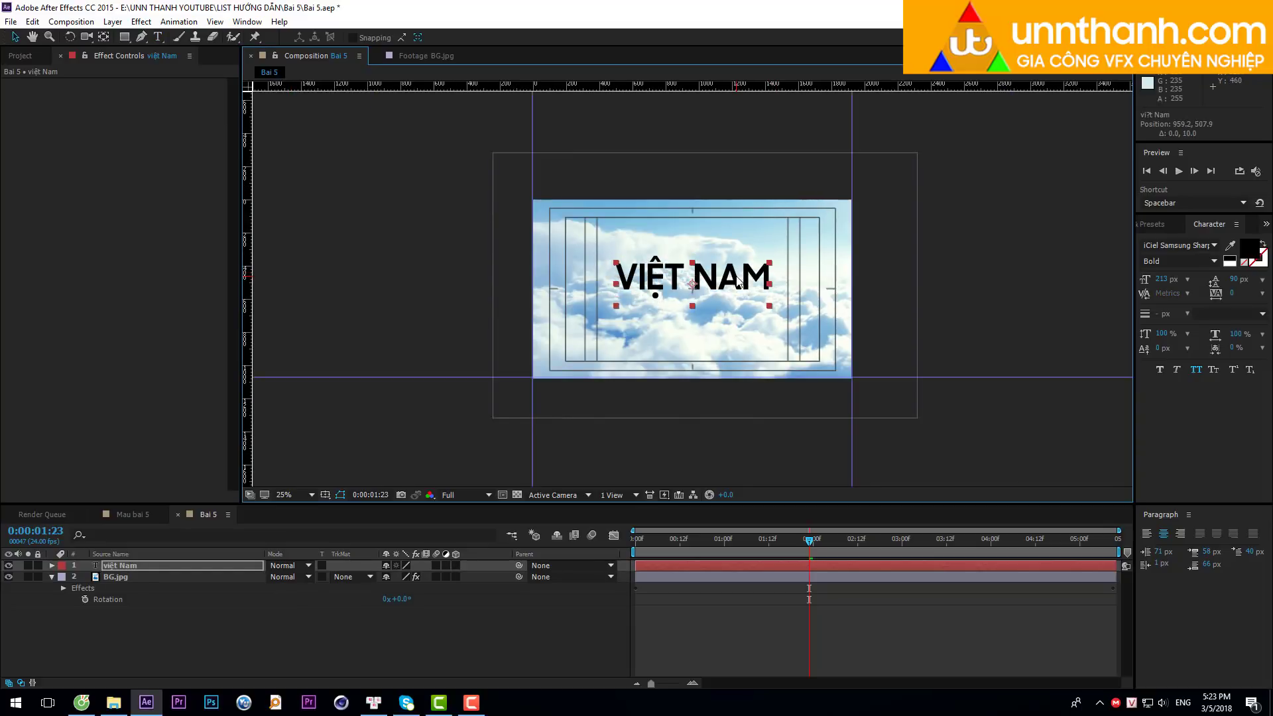
key(Down)
key(Down)
key(Down)
key(Down)
key(Down)
key(Down)
key(Down)
key(Down)
key(Down)
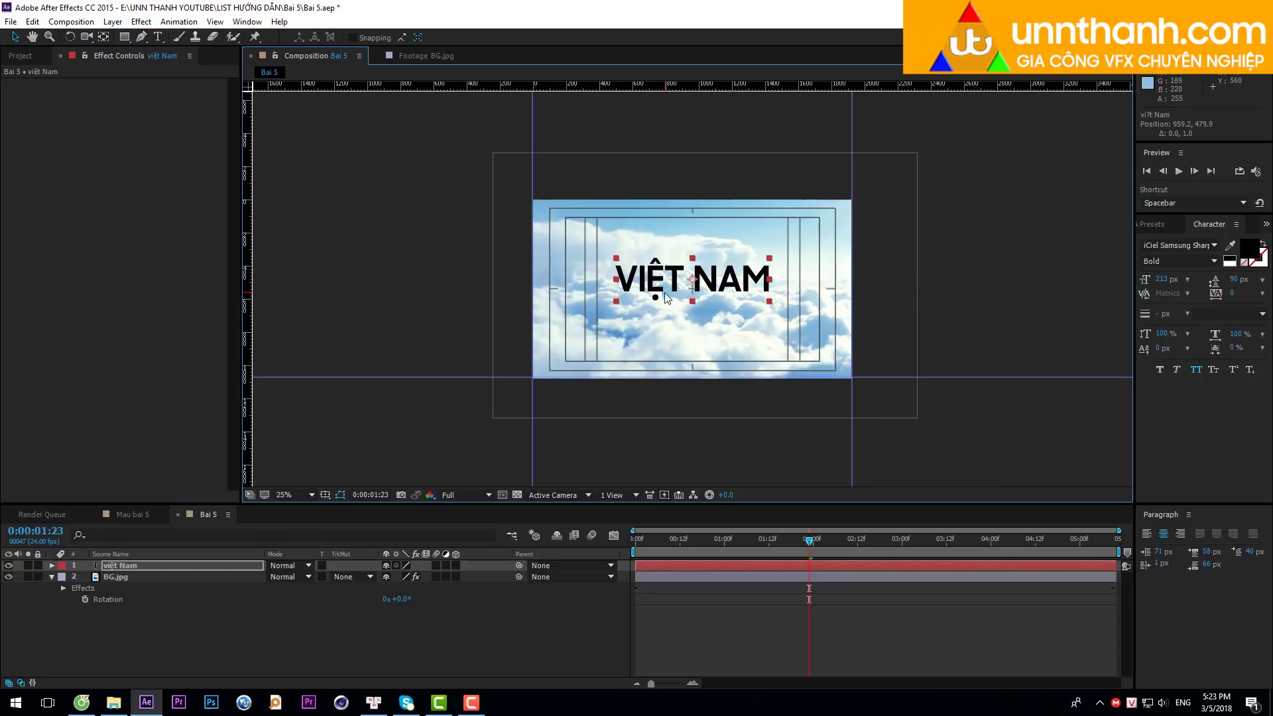
key(period)
click(182, 649)
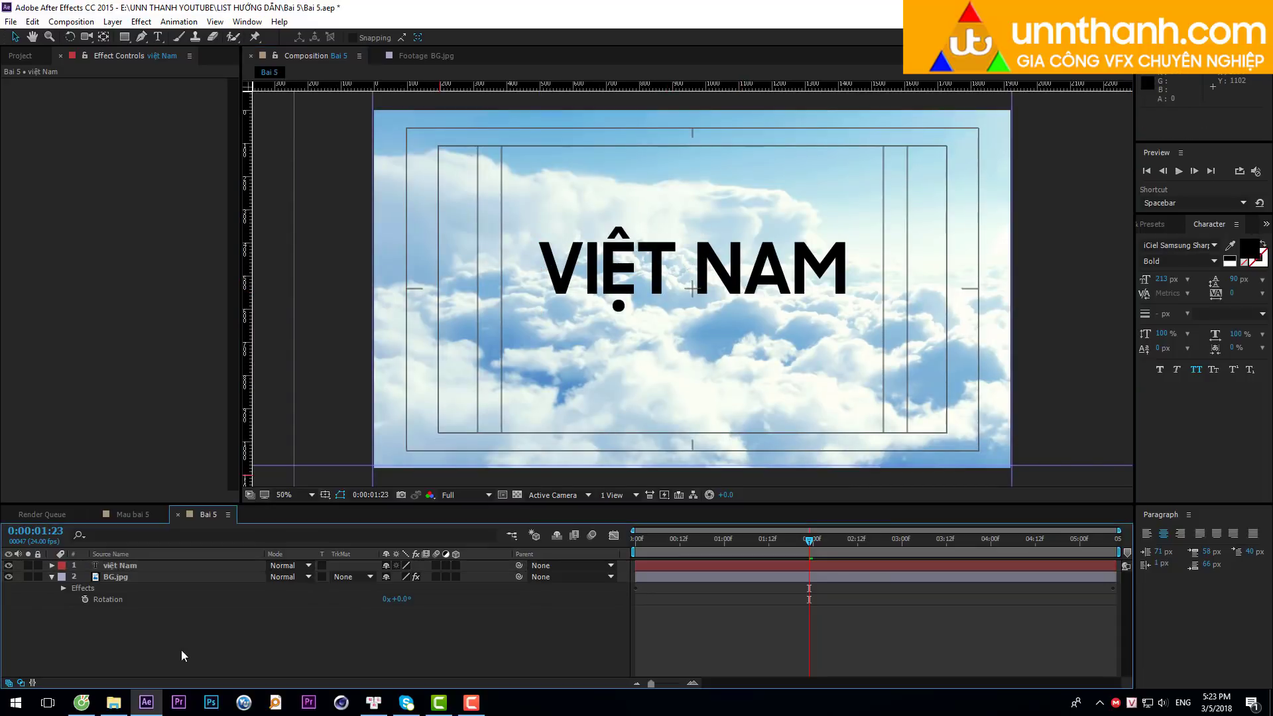
click(132, 514)
drag(846, 541, 938, 547)
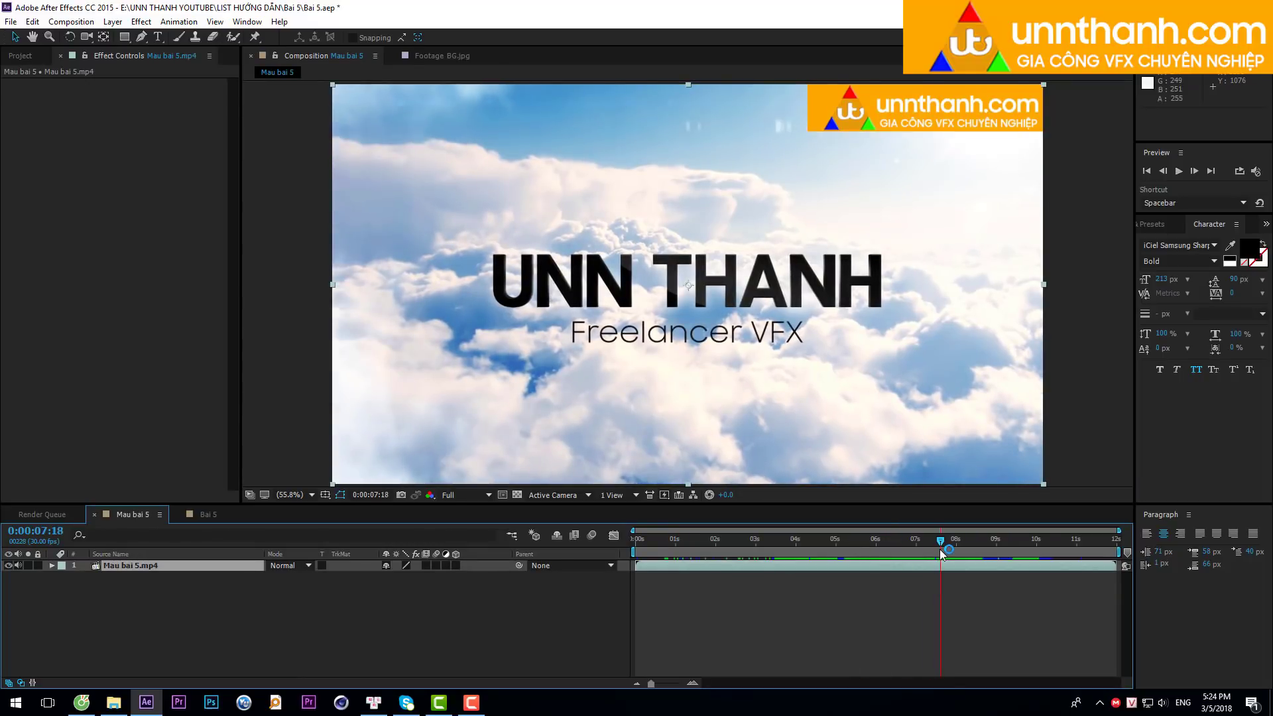
click(207, 515)
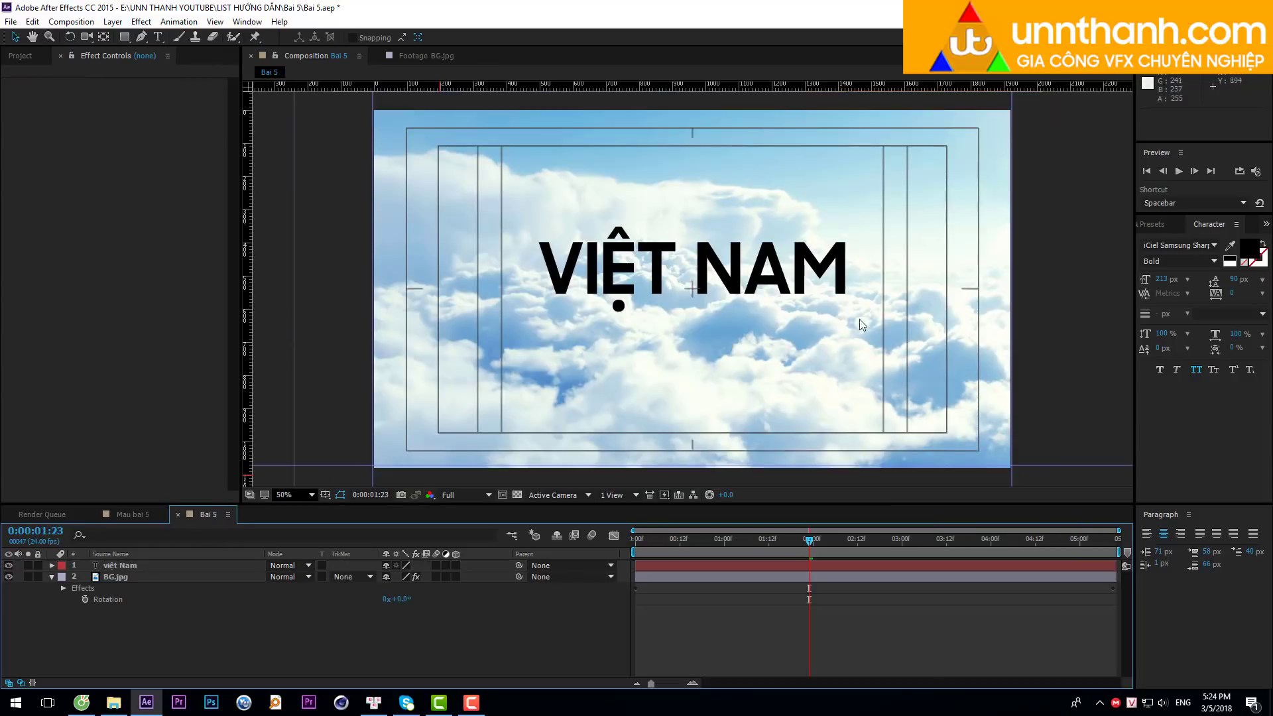
drag(810, 542, 817, 542)
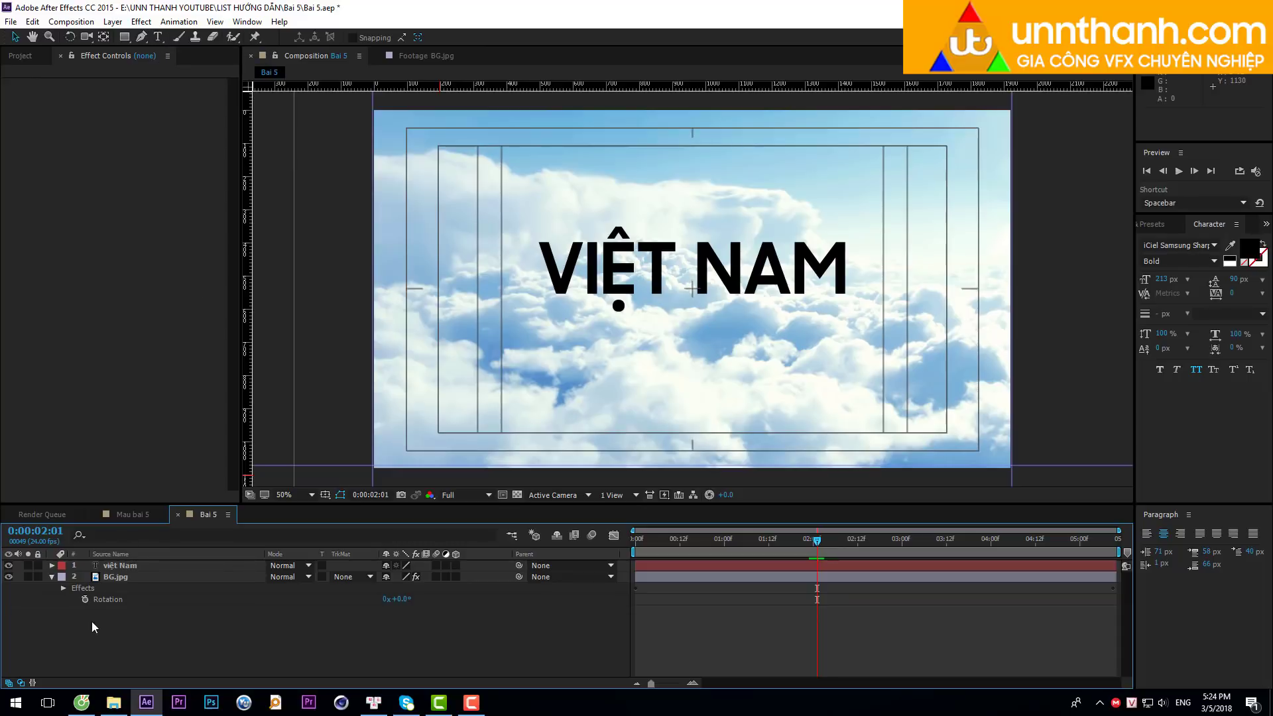
Duplicate the title layer, retype the copy as HOC SINH, and shrink it to 143 px.
click(127, 565)
key(ctrl+d)
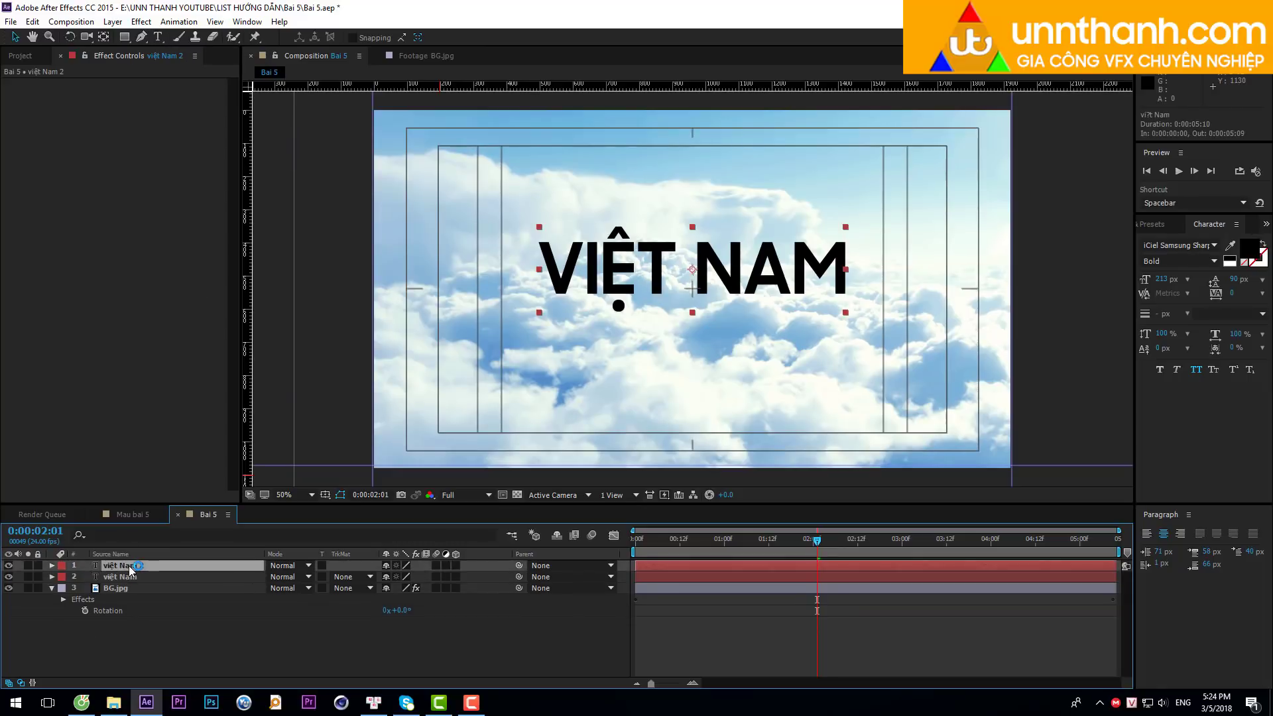
double_click(128, 566)
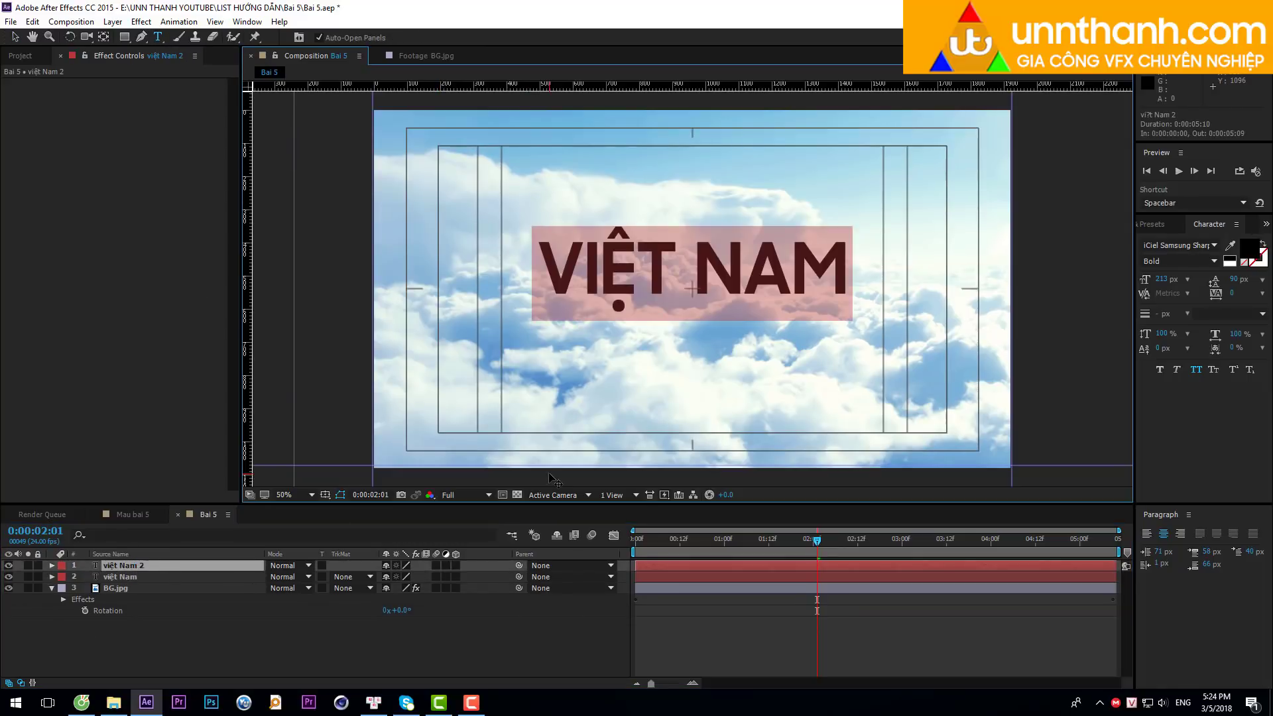
text(H)
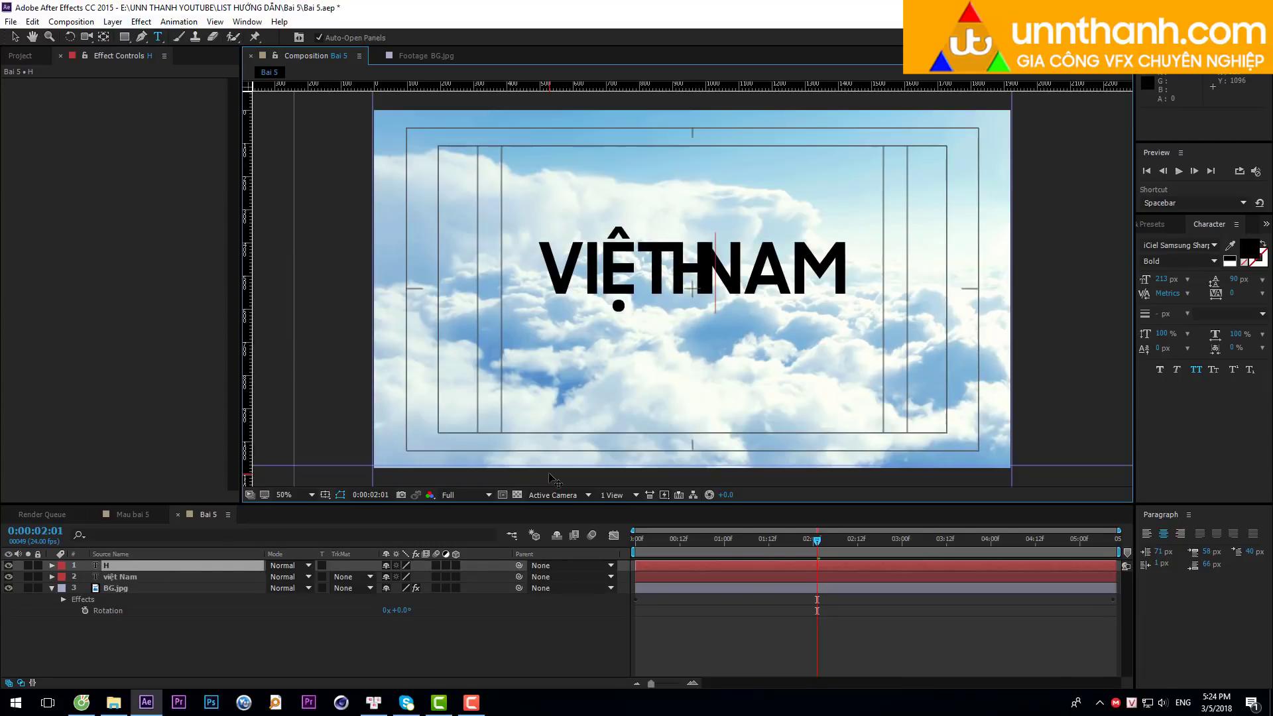
text(OC)
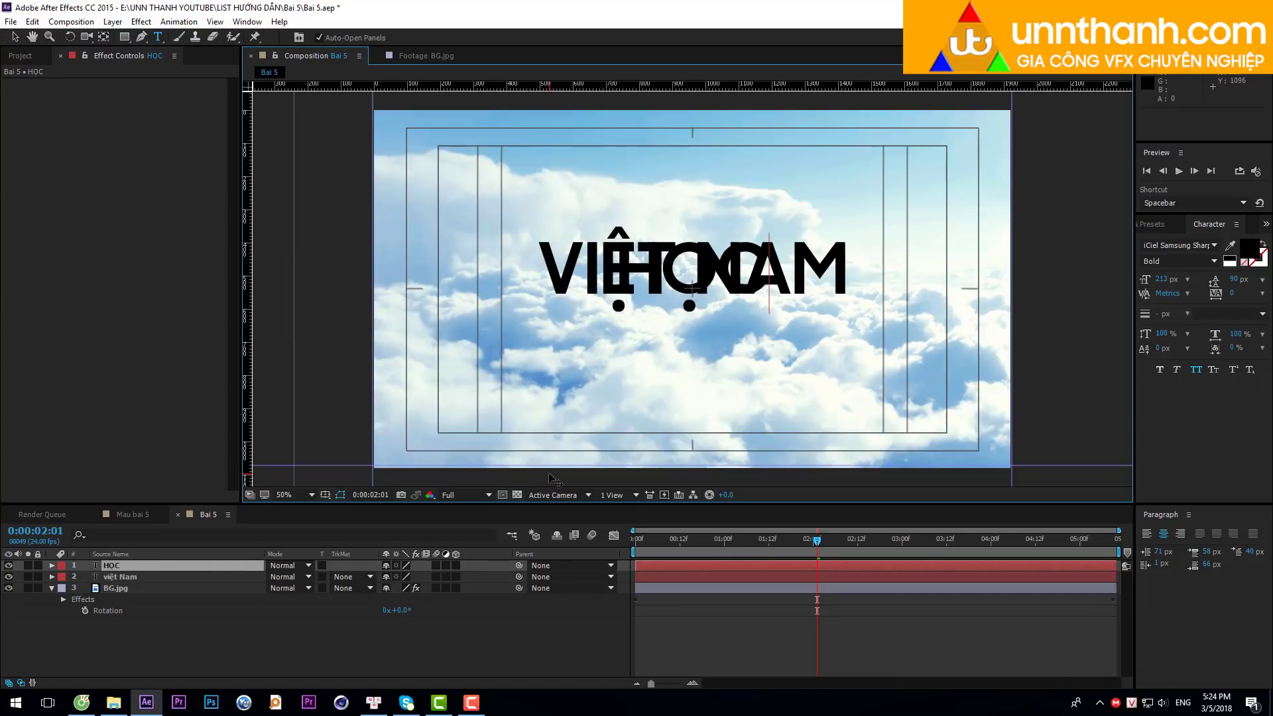
text( SINH)
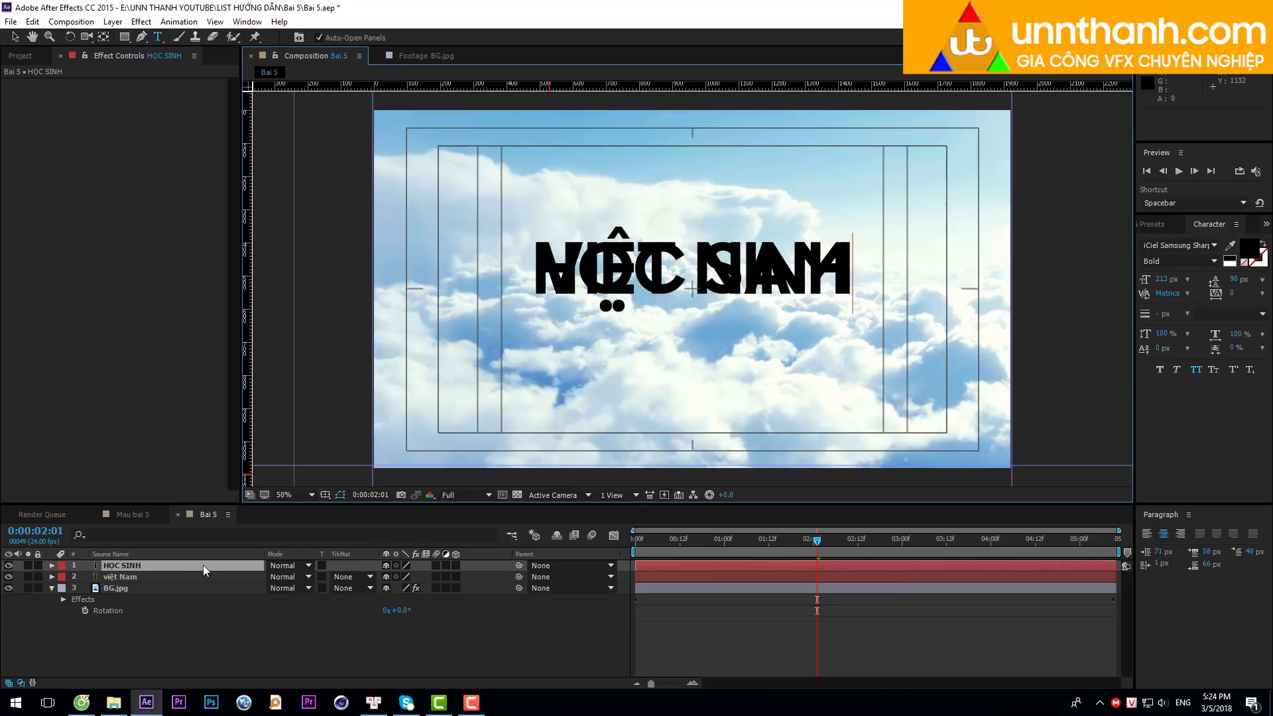
double_click(136, 568)
drag(1160, 279, 1100, 269)
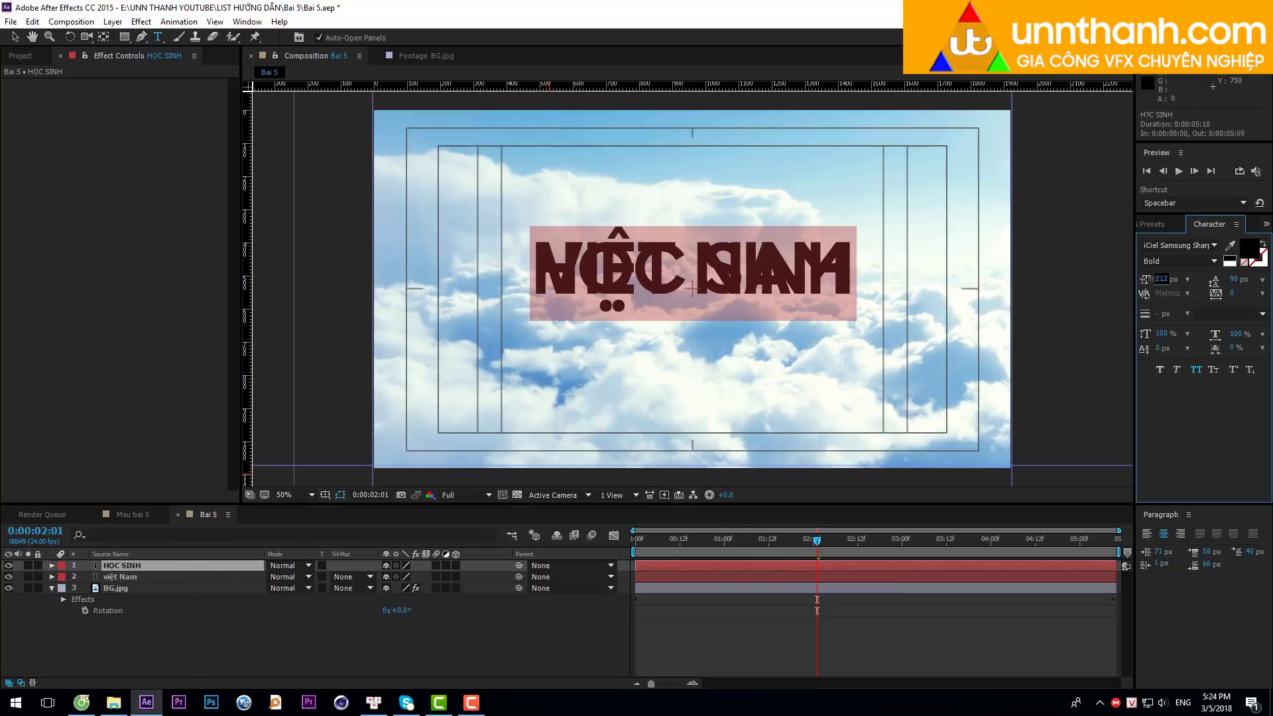
click(125, 561)
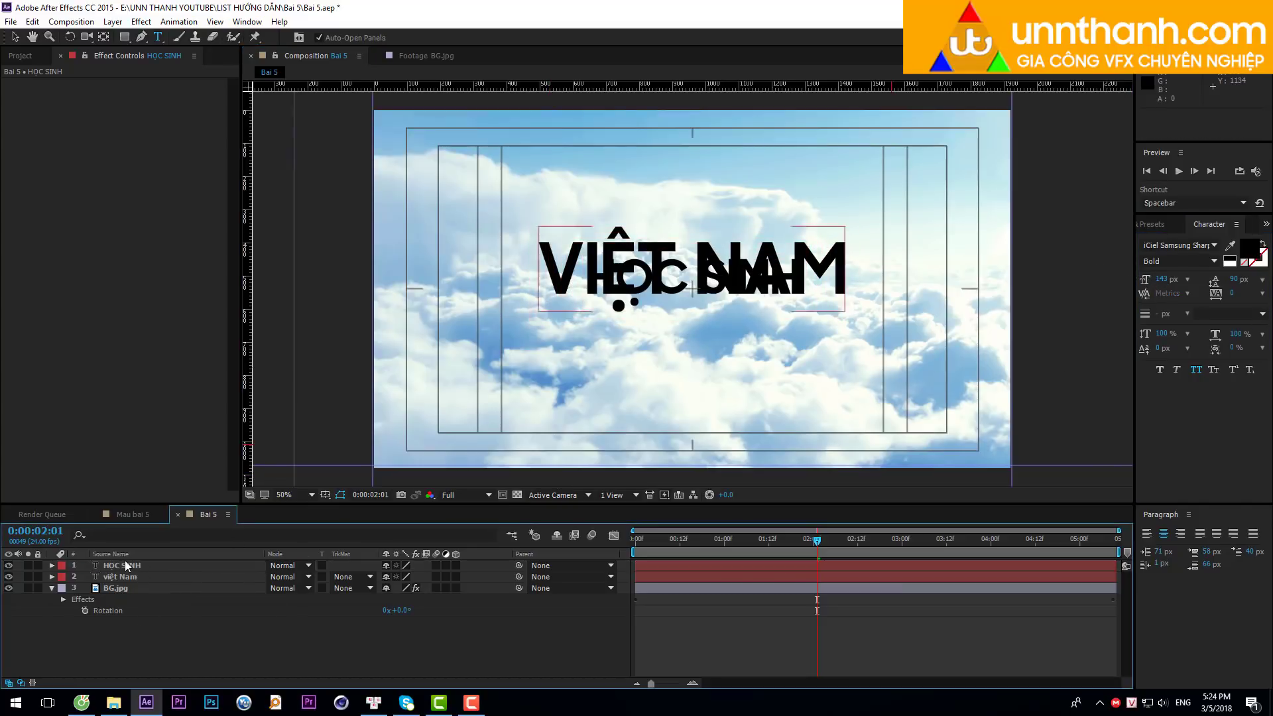
Nudge HỌC SINH below VIỆT NAM and set it to Regular at 77 px.
key(shift+Down)
key(shift+Down)
key(shift+Down)
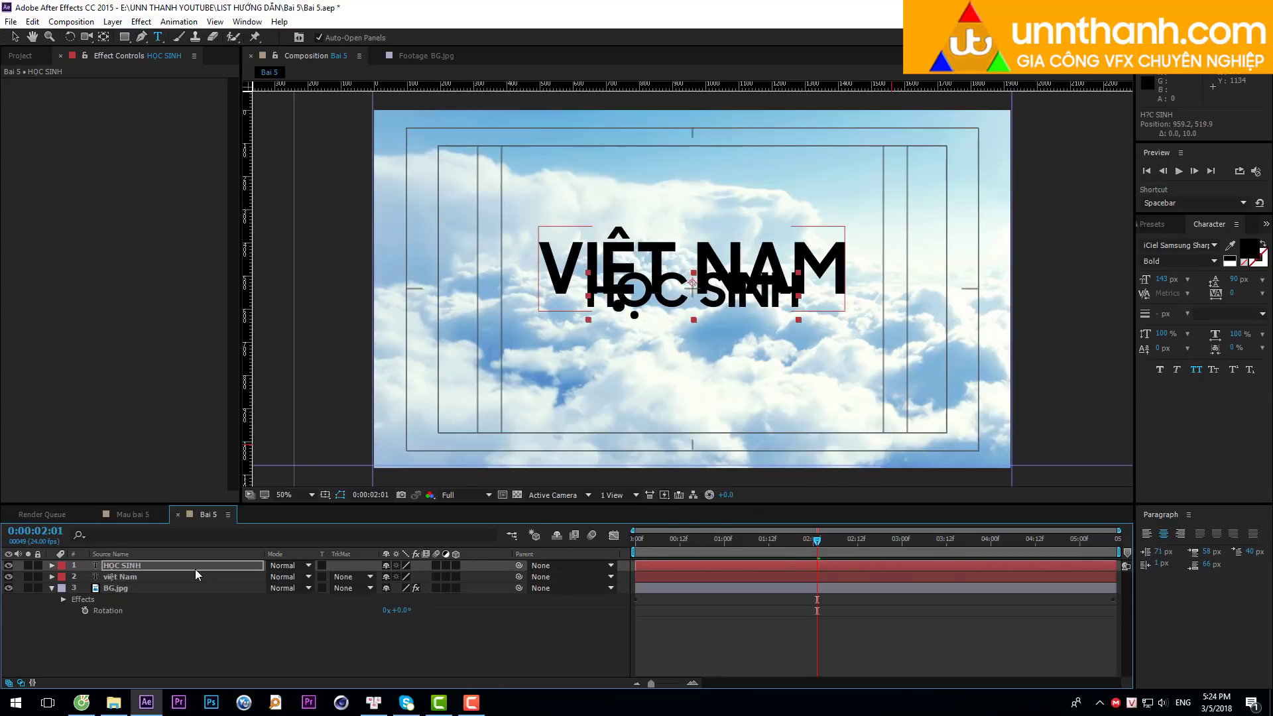
key(shift+Down)
key(shift+Down)
key(shift+Down)
key(shift+Down)
key(shift+Down)
key(shift+Down)
key(shift+Down)
key(shift+Down)
key(shift+Down)
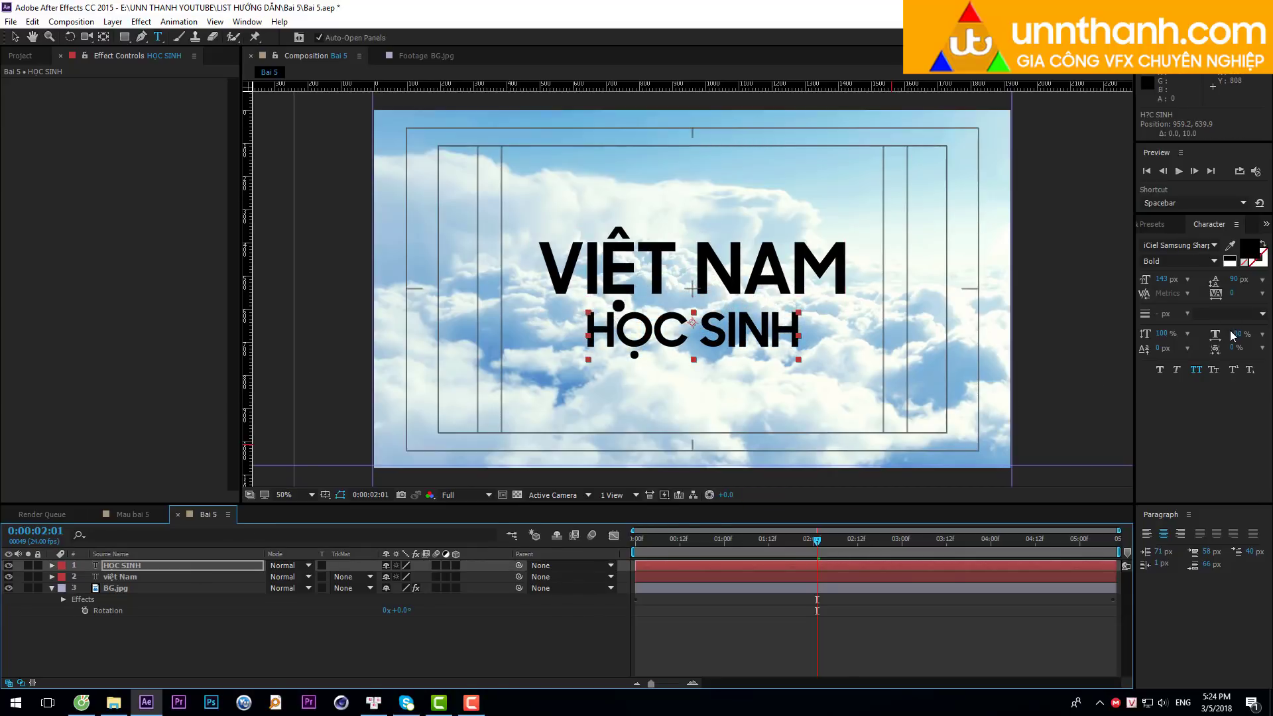
click(1180, 261)
click(1176, 306)
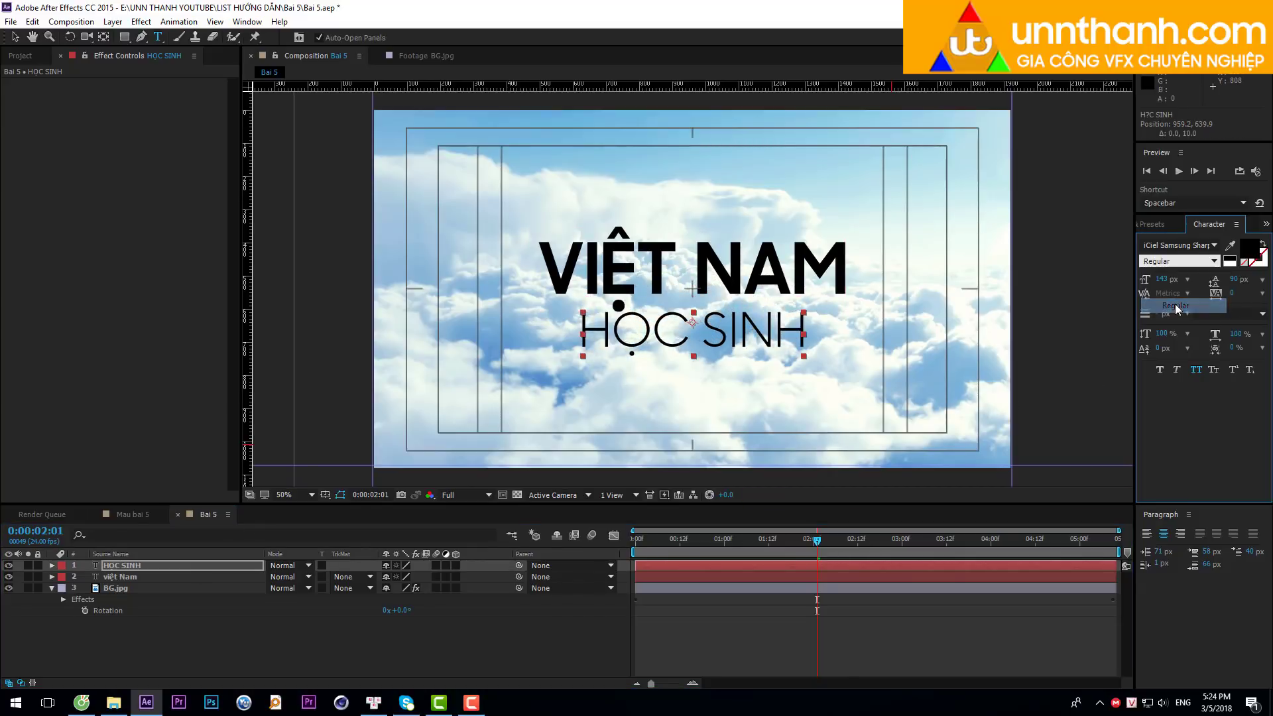
click(128, 567)
double_click(128, 567)
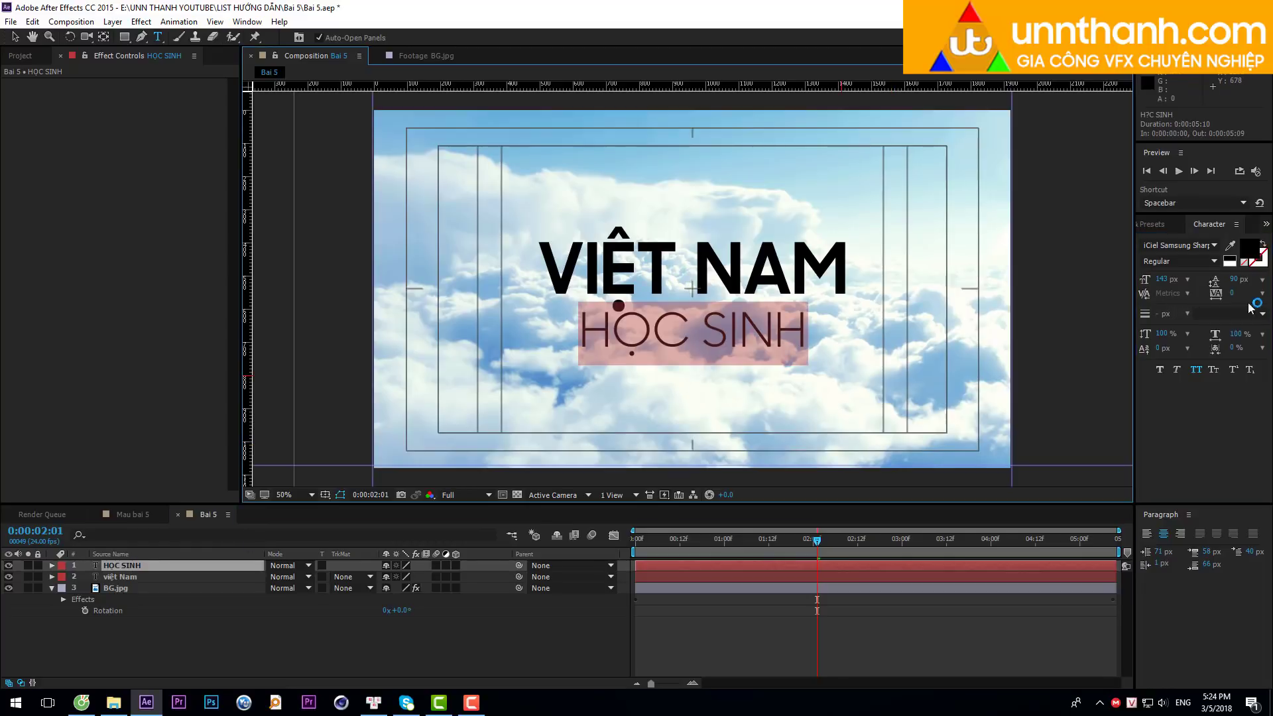
drag(1157, 279, 1117, 281)
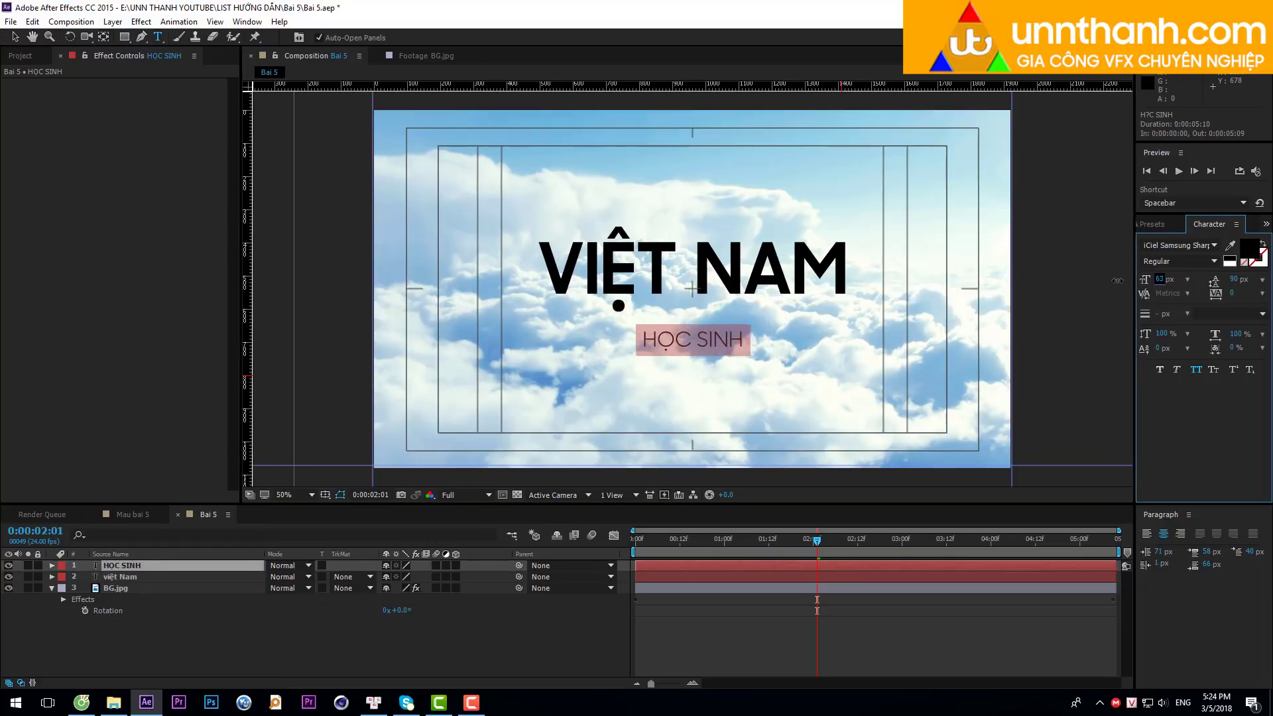
text(77)
Centre HỌC SINH's anchor point, nudge it up slightly, zoom to 25% and preview the comp.
click(140, 565)
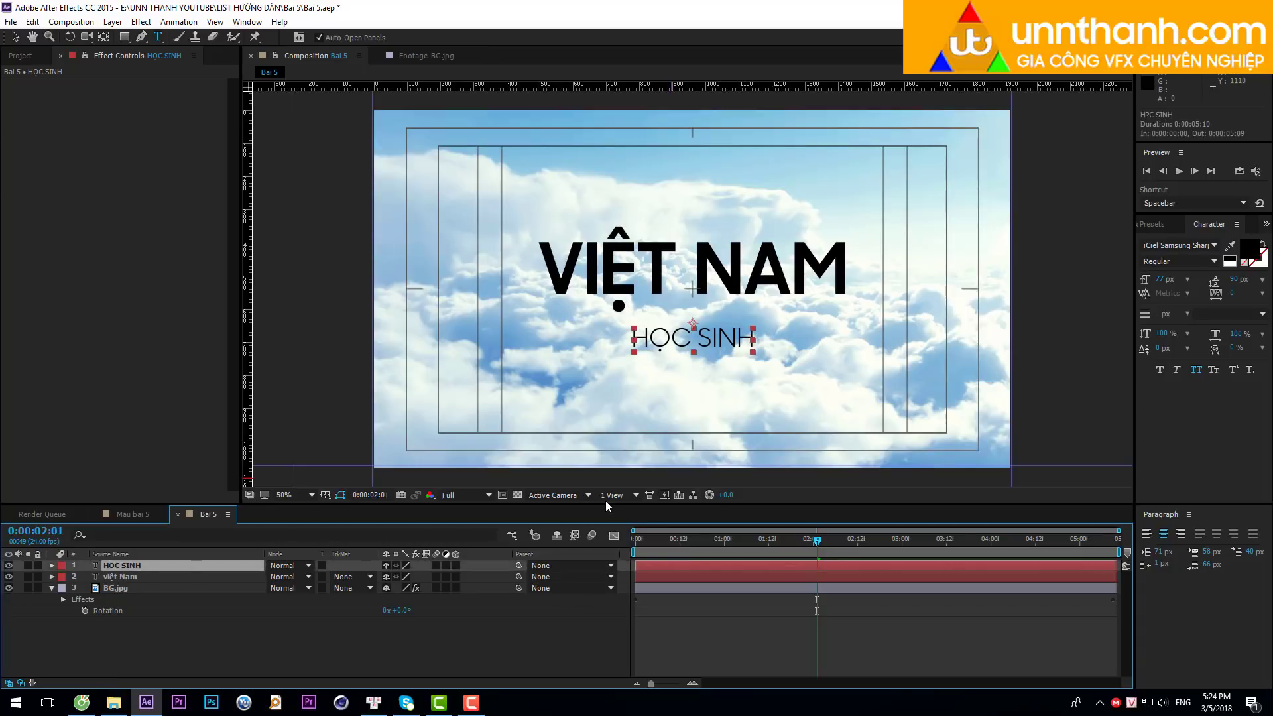
key(ctrl+alt+Home)
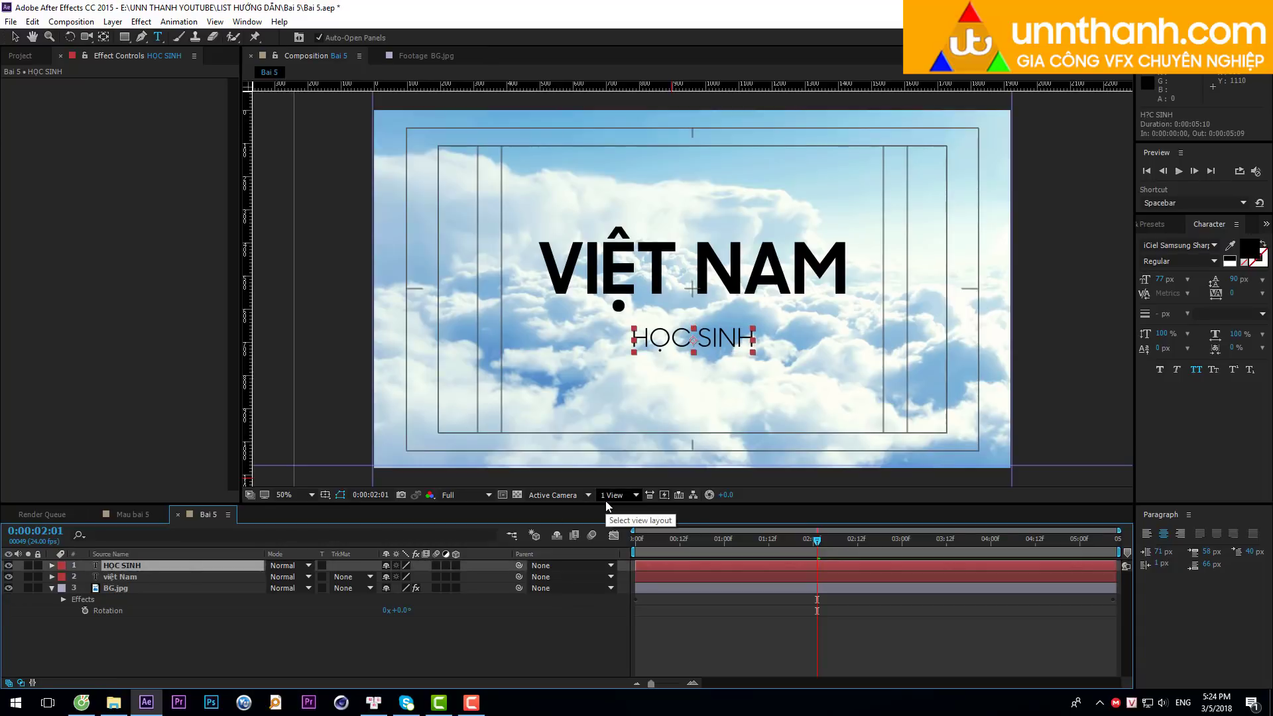
key(shift+Up)
key(shift+Up)
key(shift+Up)
key(shift+Up)
key(shift+Up)
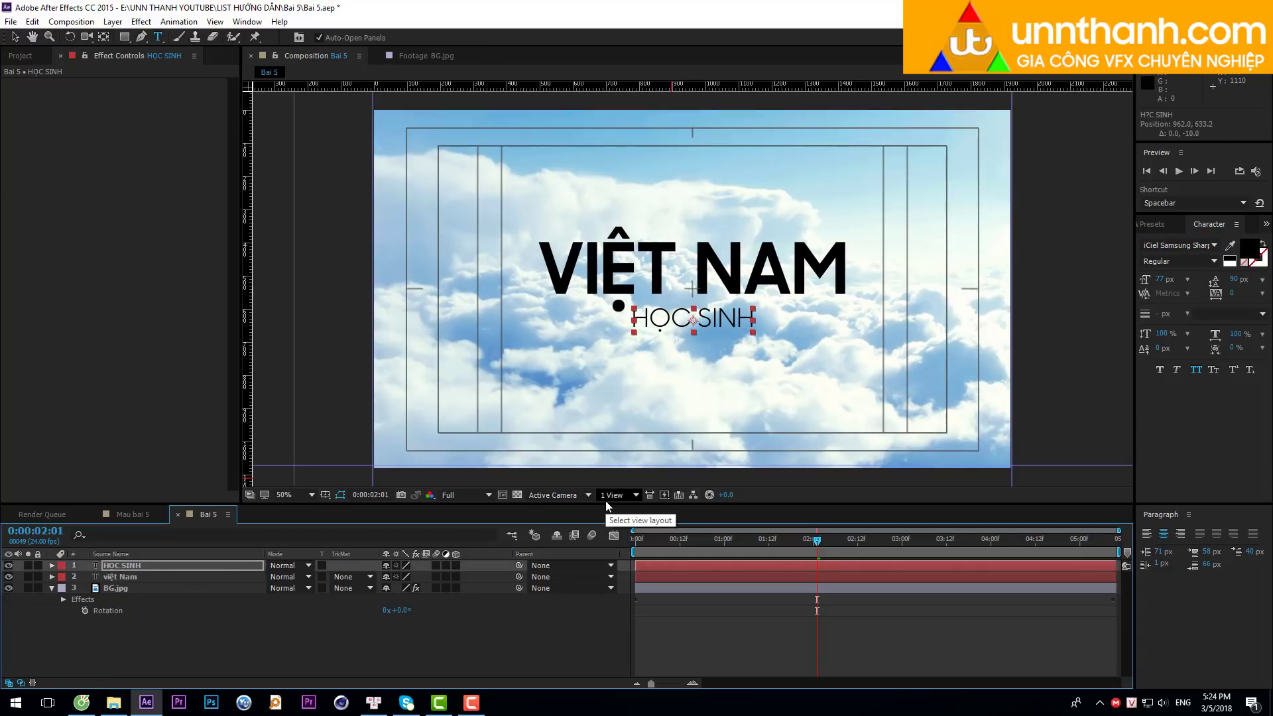
key(comma)
key(space)
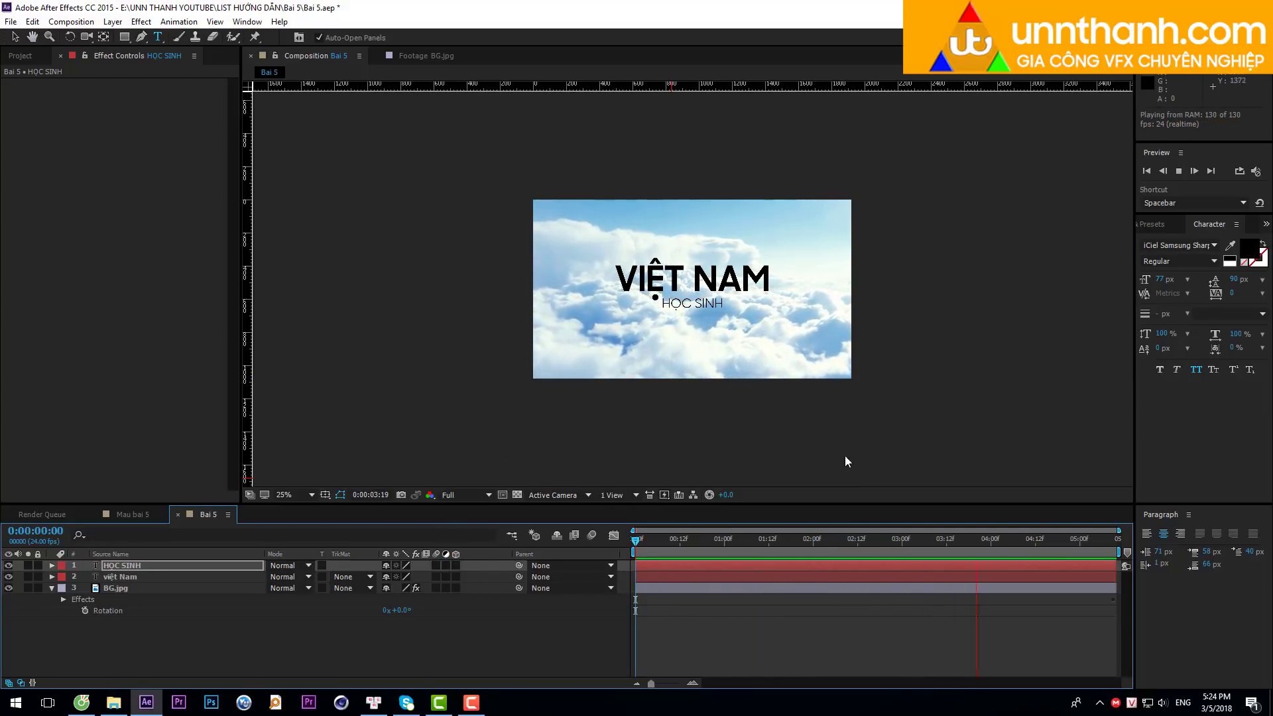
key(space)
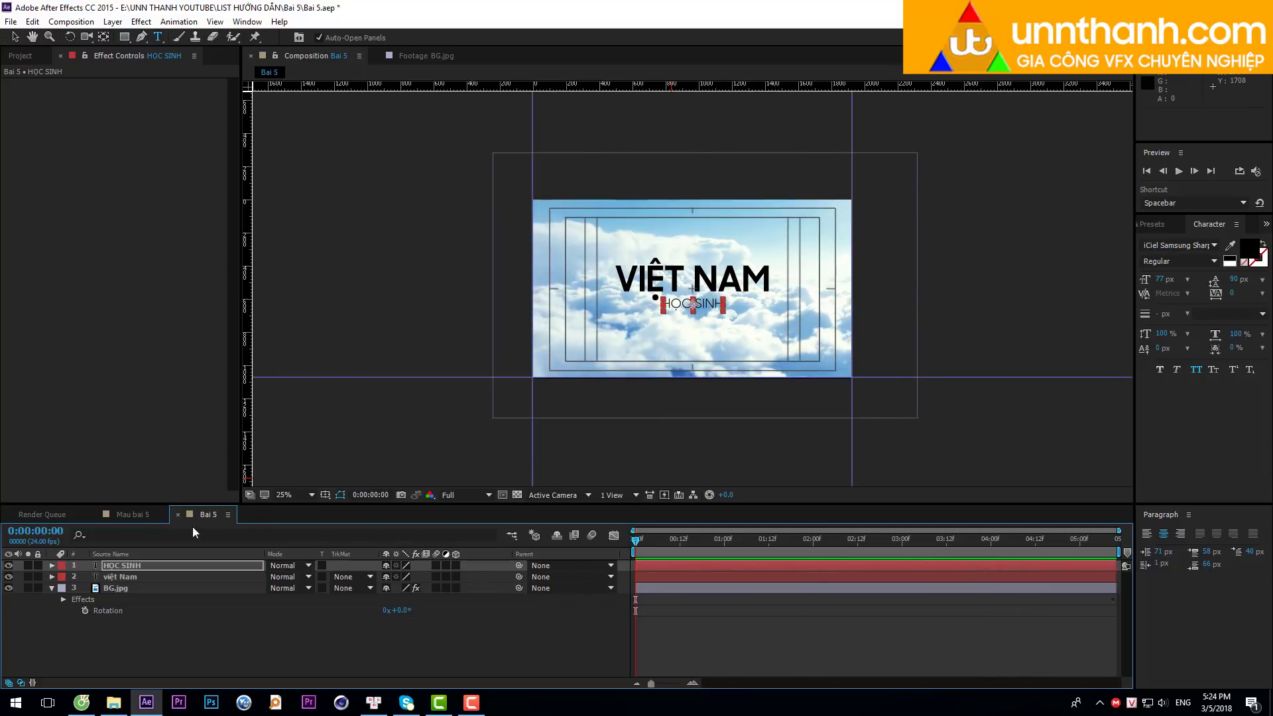
click(132, 514)
mouse_move(809, 537)
mouse_down()
mouse_move(773, 540)
mouse_move(797, 548)
mouse_up()
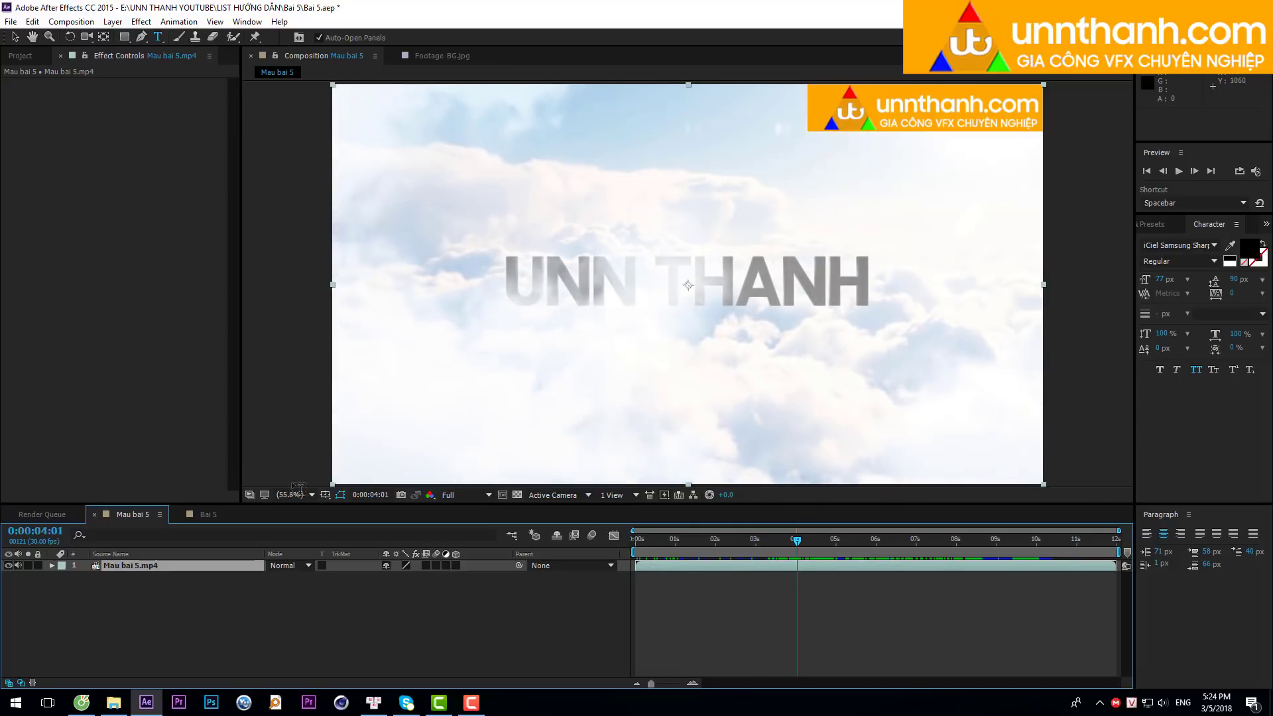
click(207, 515)
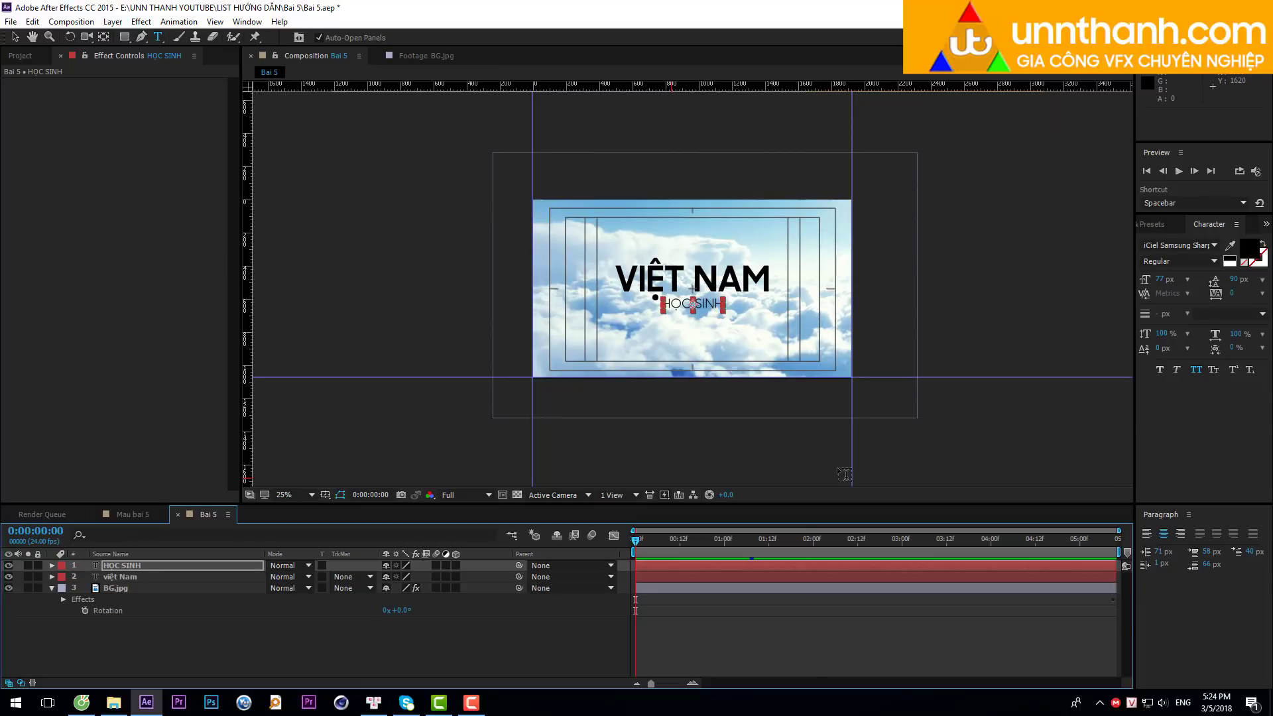
key(ctrl+k)
Change the Bai 5 composition duration to 0:00:12:10.
click(945, 389)
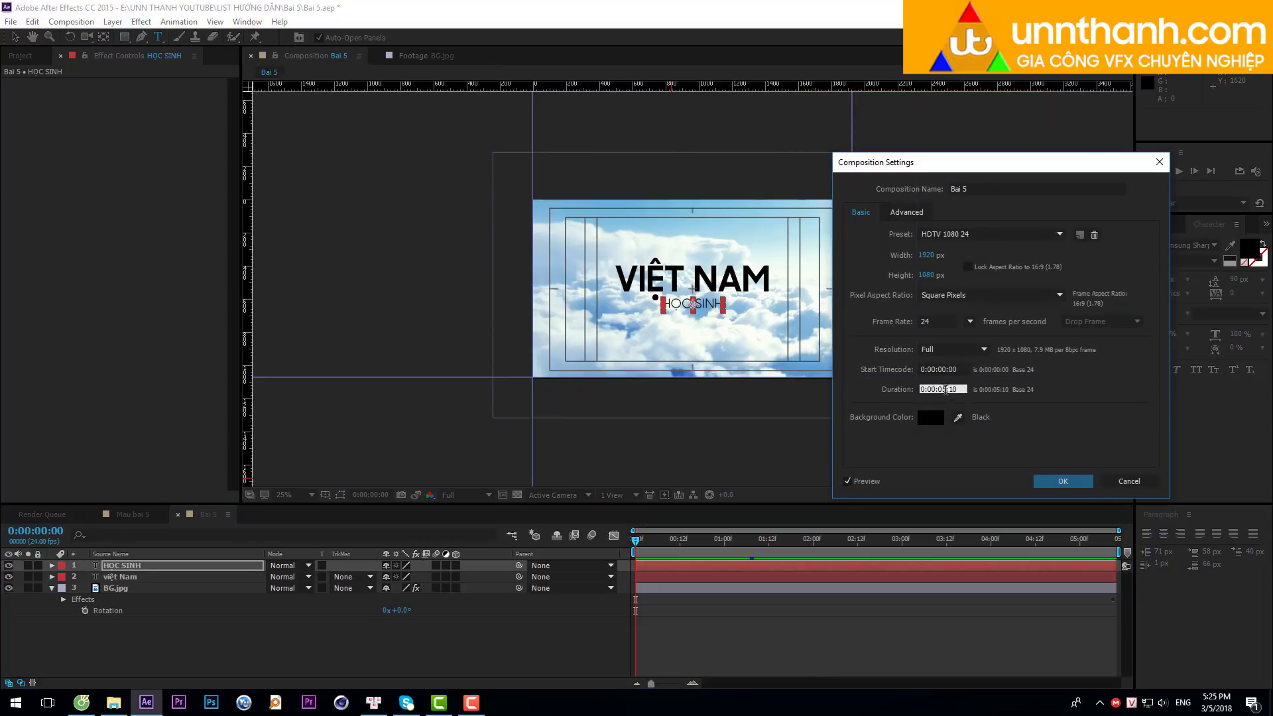
double_click(942, 389)
text(02)
key(Return)
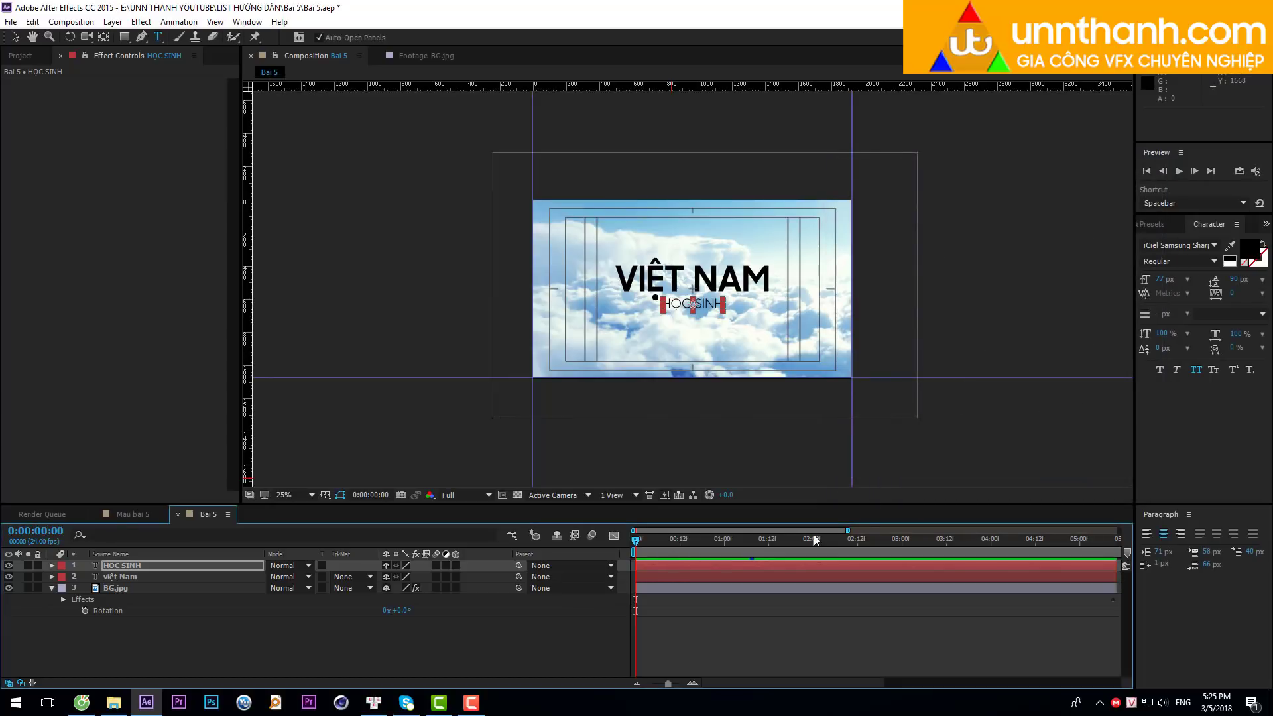
Stretch all three layers' out points to the end of the 12-second timeline.
drag(847, 531, 1236, 489)
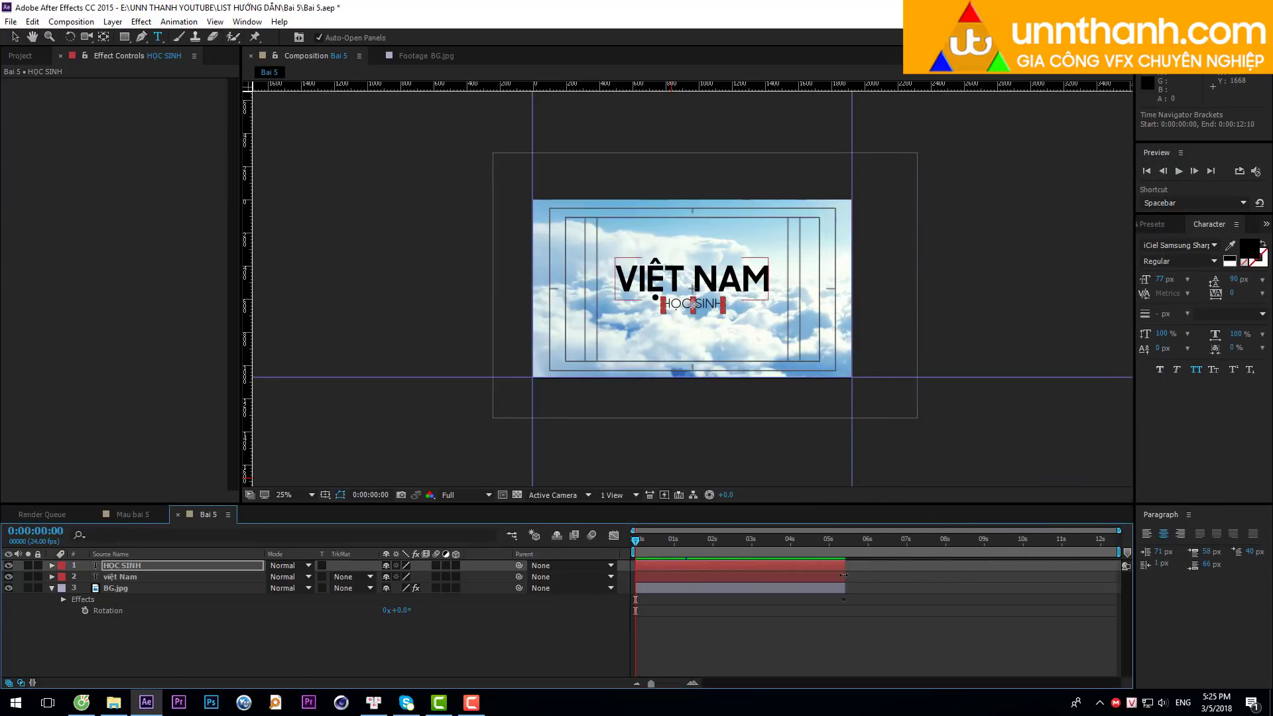
key(ctrl+a)
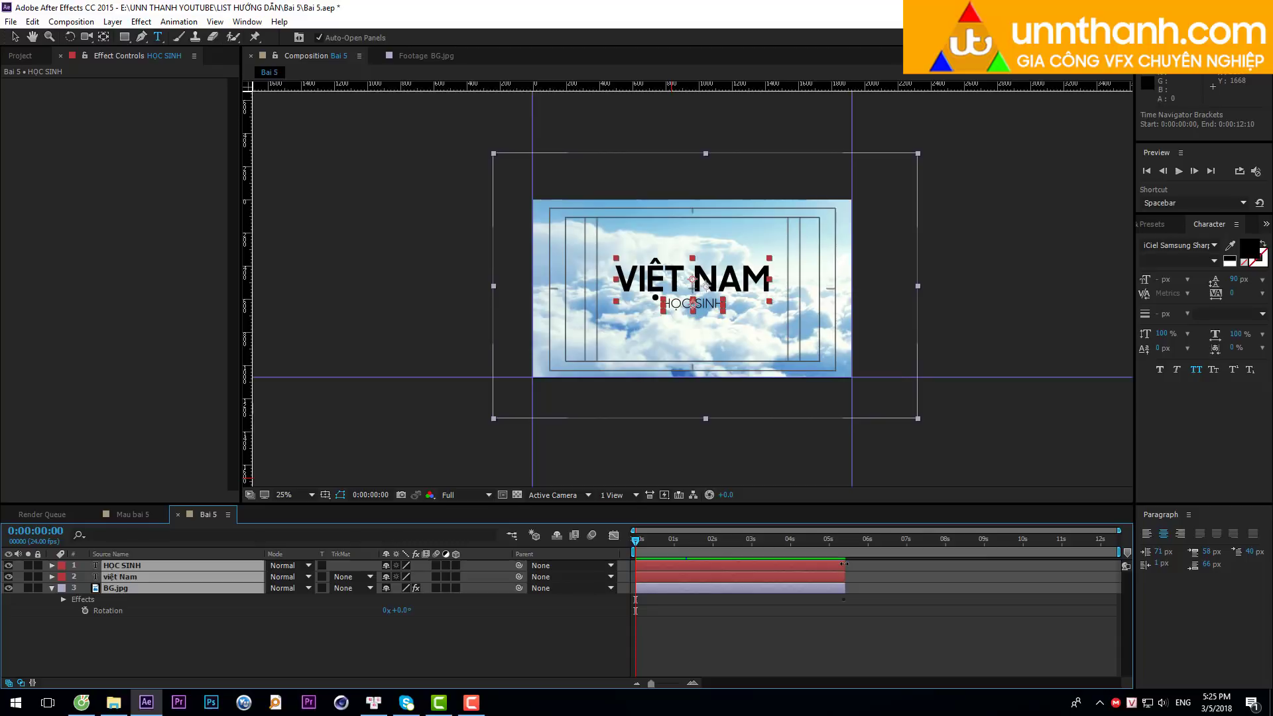
drag(844, 563, 1127, 565)
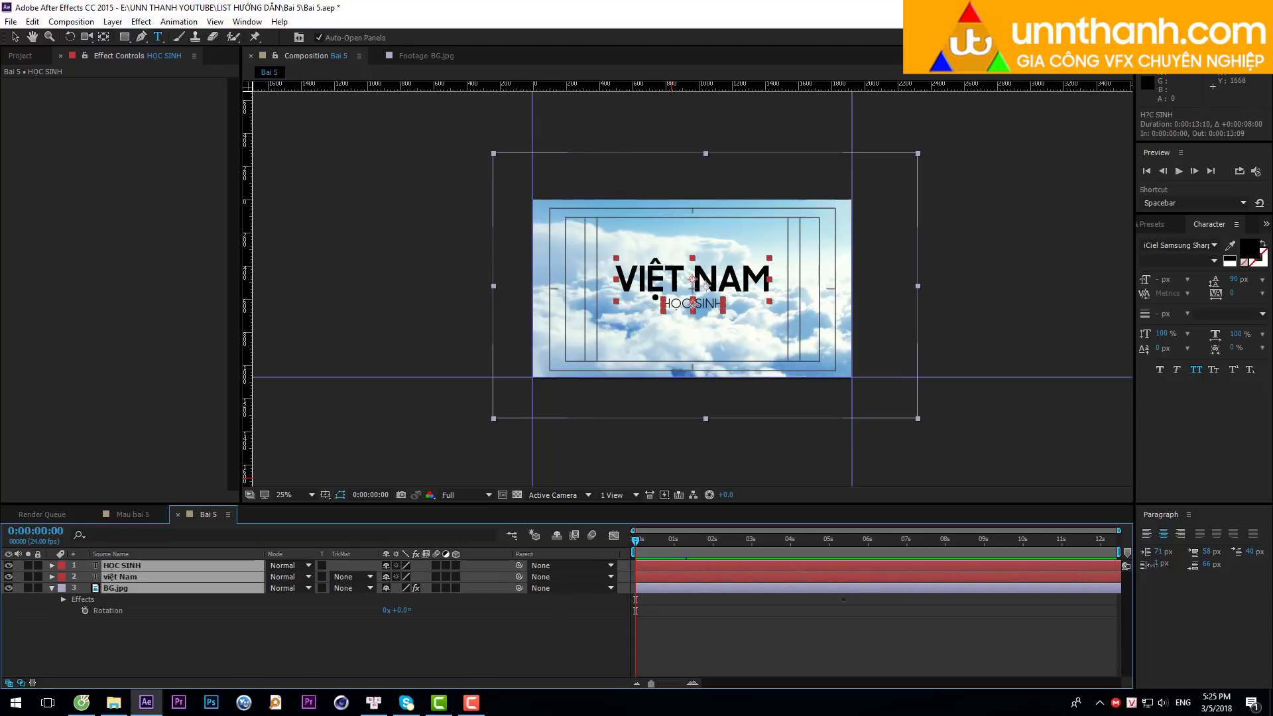
drag(1045, 581, 942, 580)
key(ctrl+z)
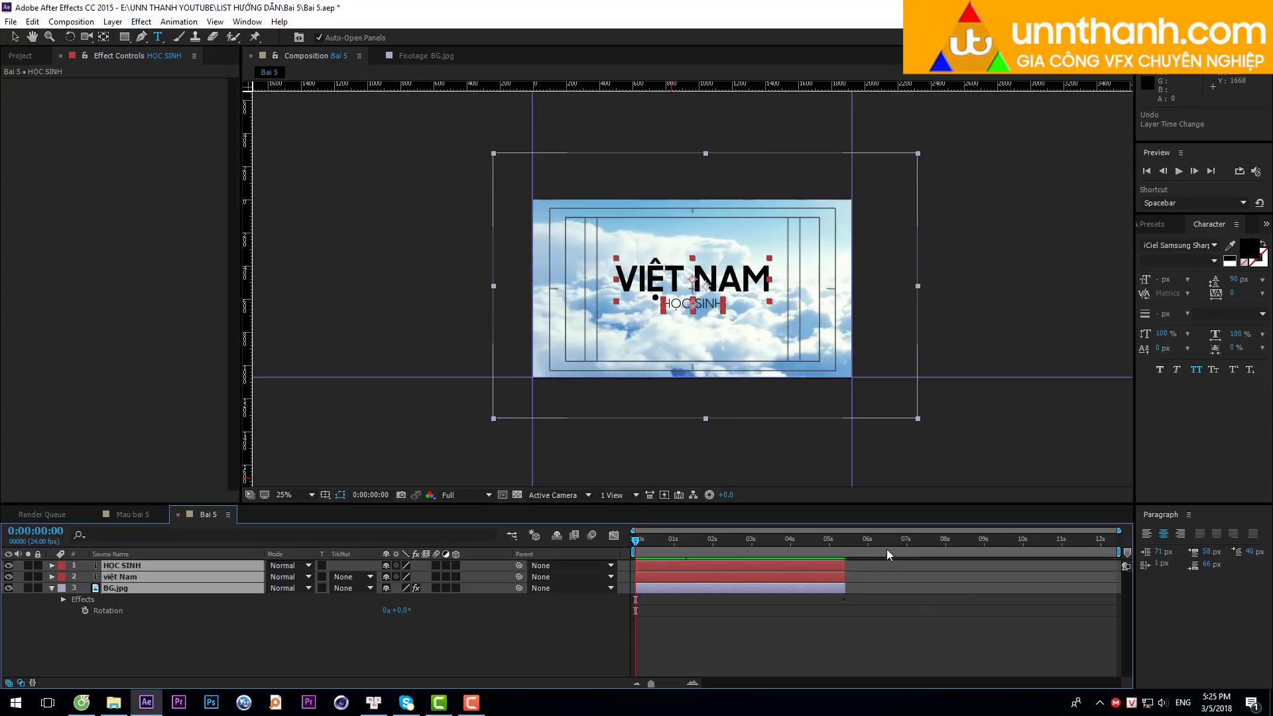
drag(886, 541, 934, 541)
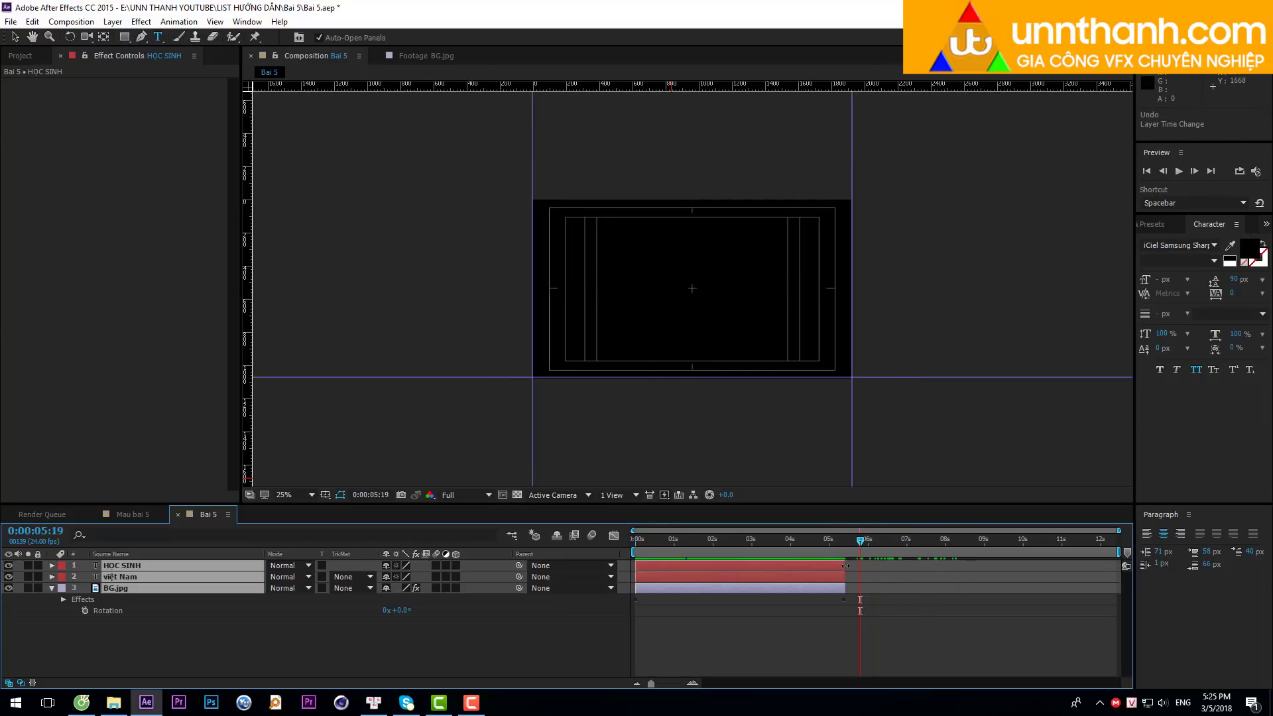
drag(845, 565, 1116, 565)
key(Home)
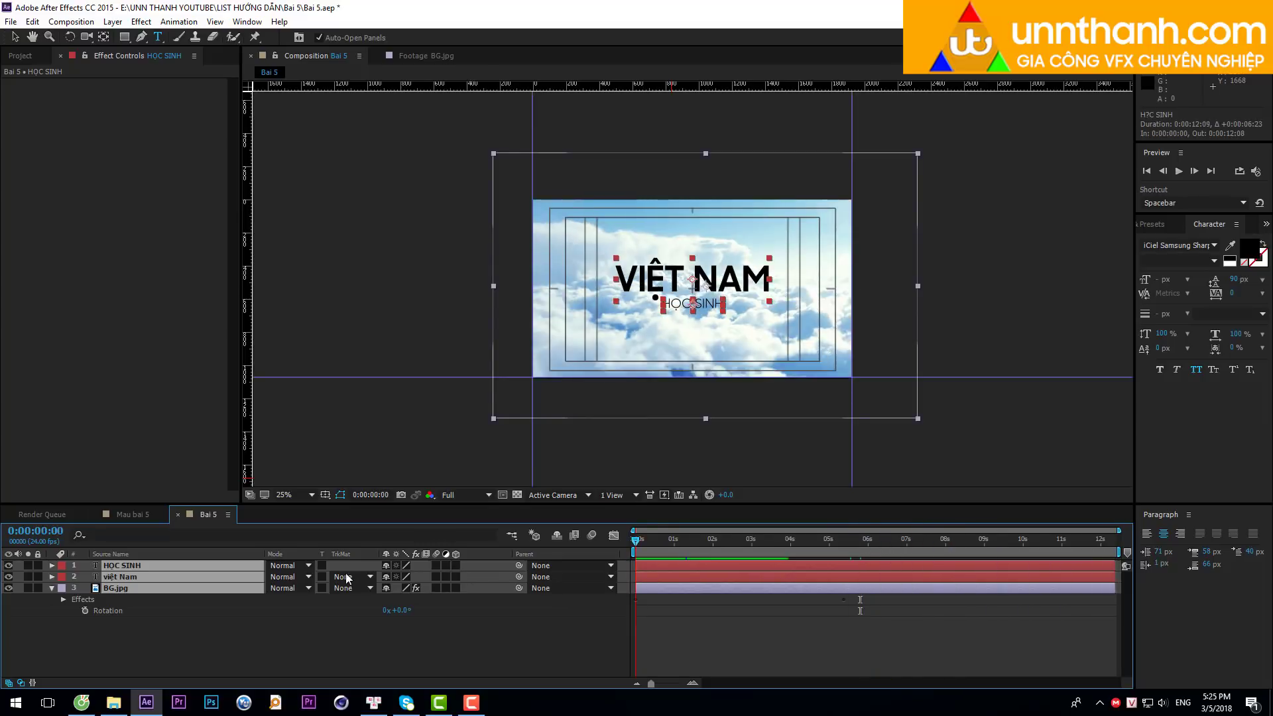
click(193, 626)
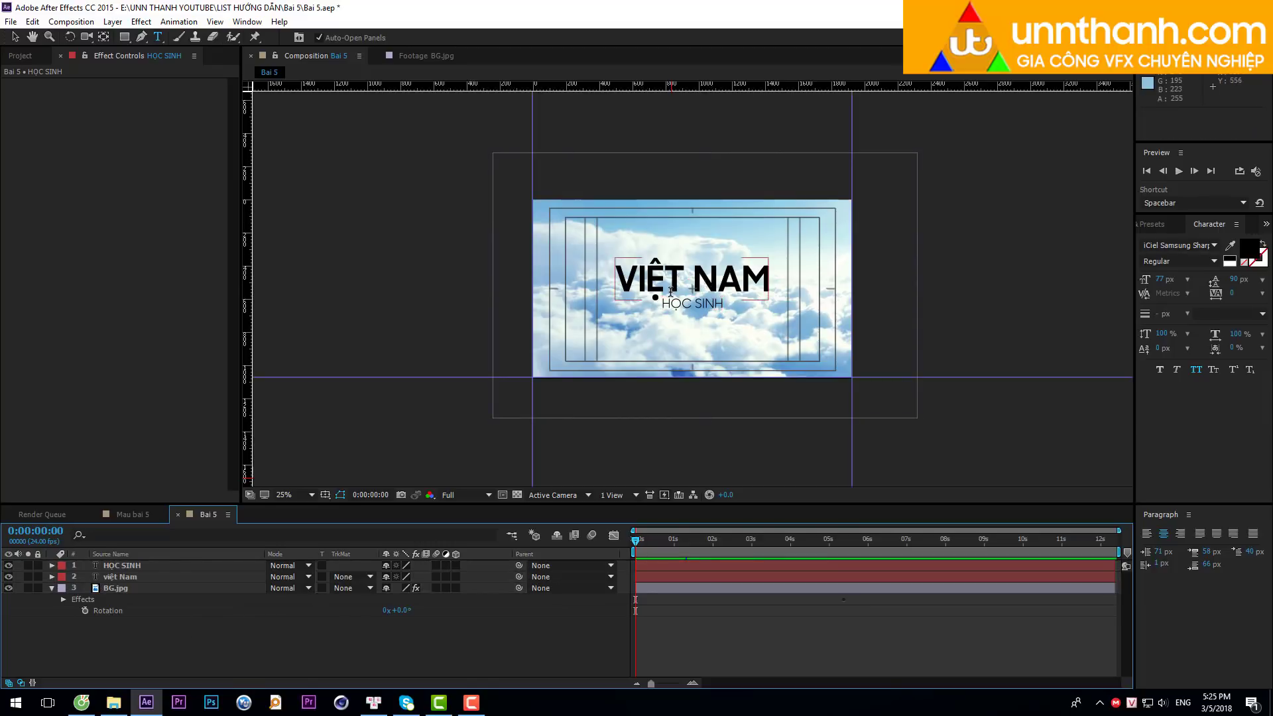
click(791, 539)
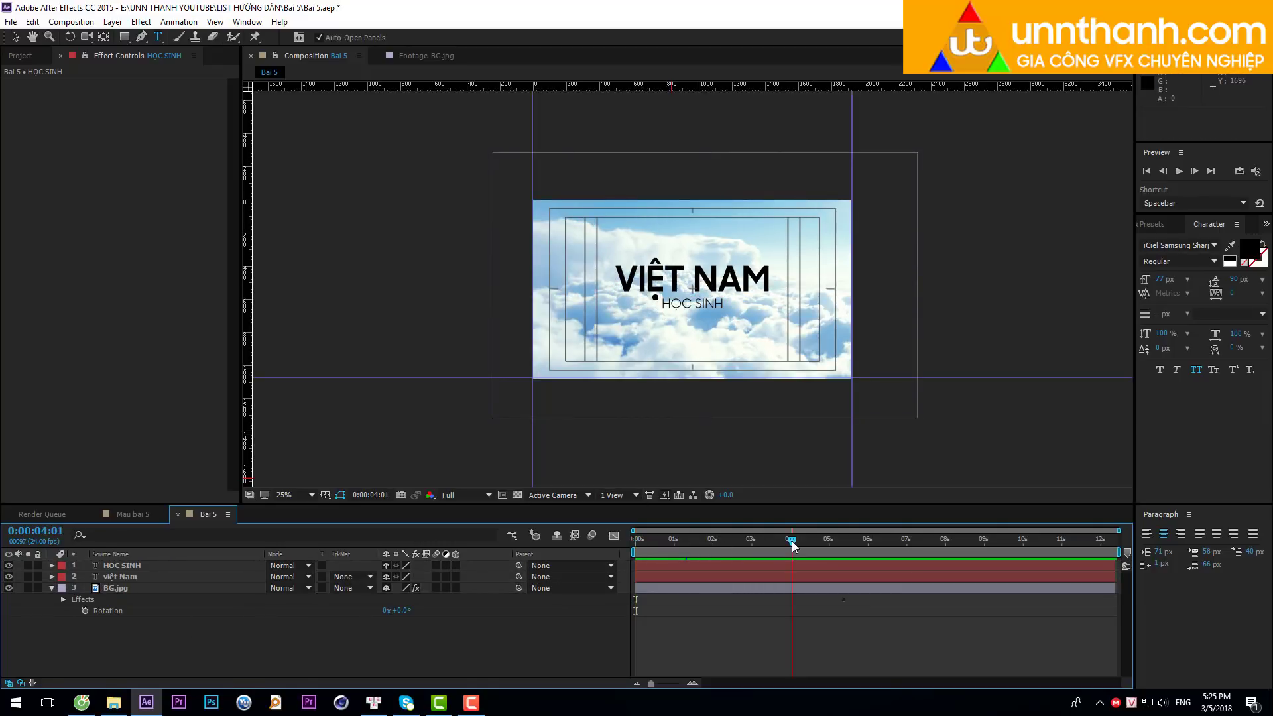
Keyframe việt Nam Opacity from 0% at 03:01 to 100% around 04:12.
drag(792, 542, 797, 542)
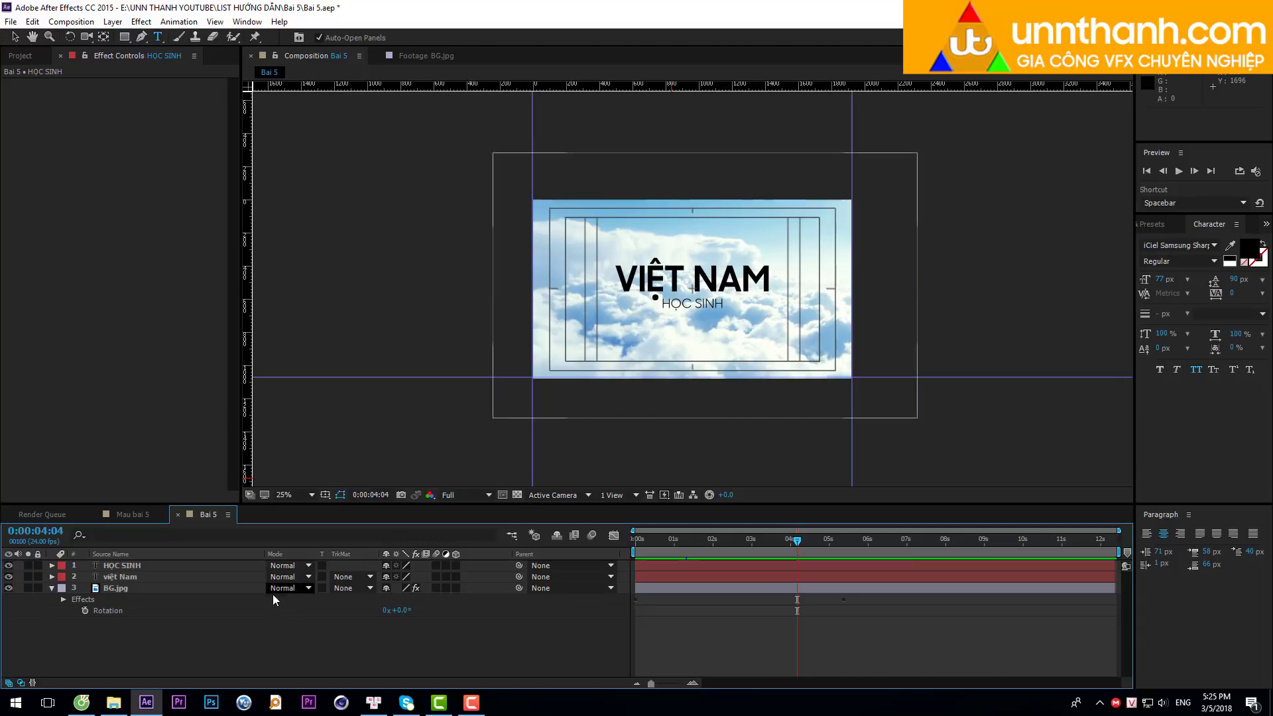
click(127, 567)
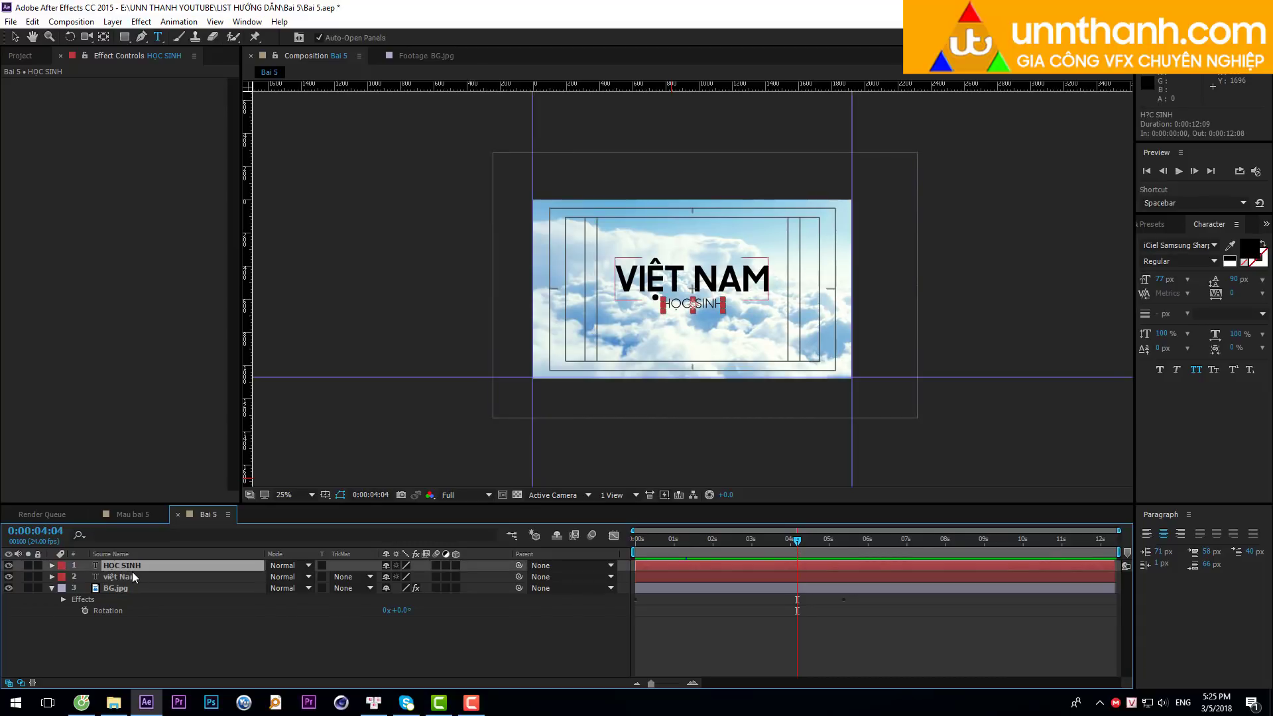
click(130, 574)
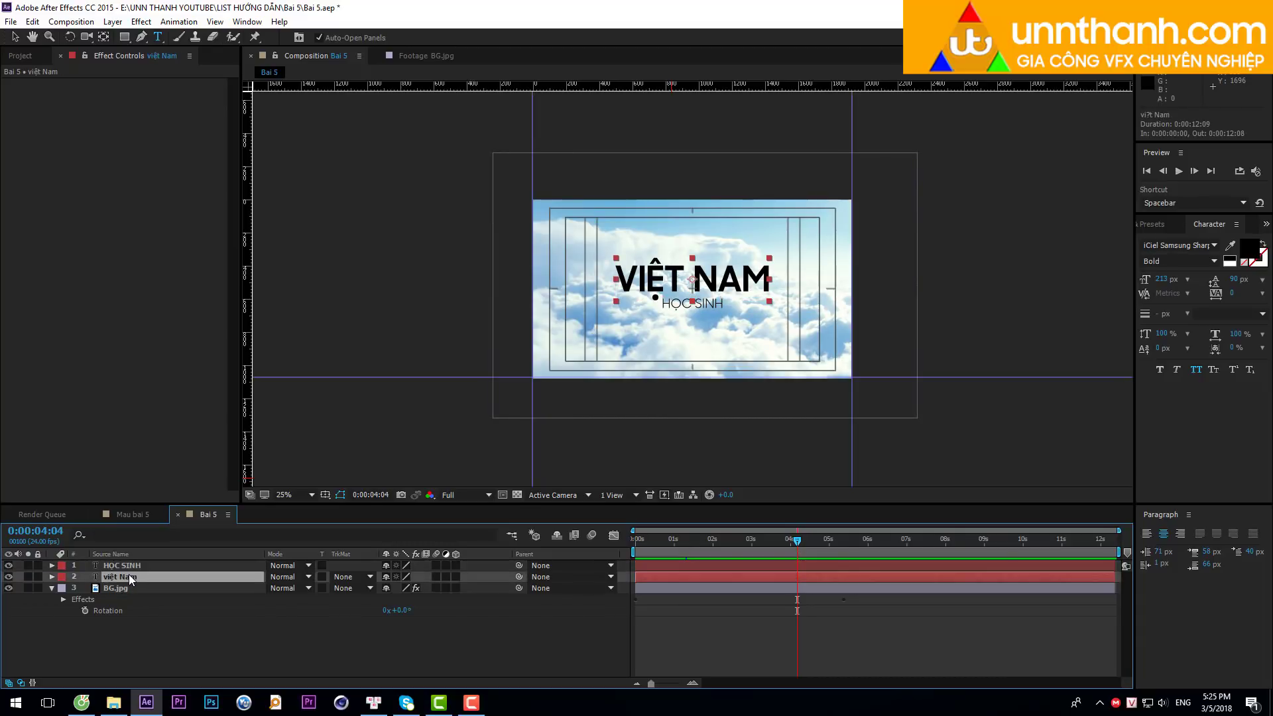
key(t)
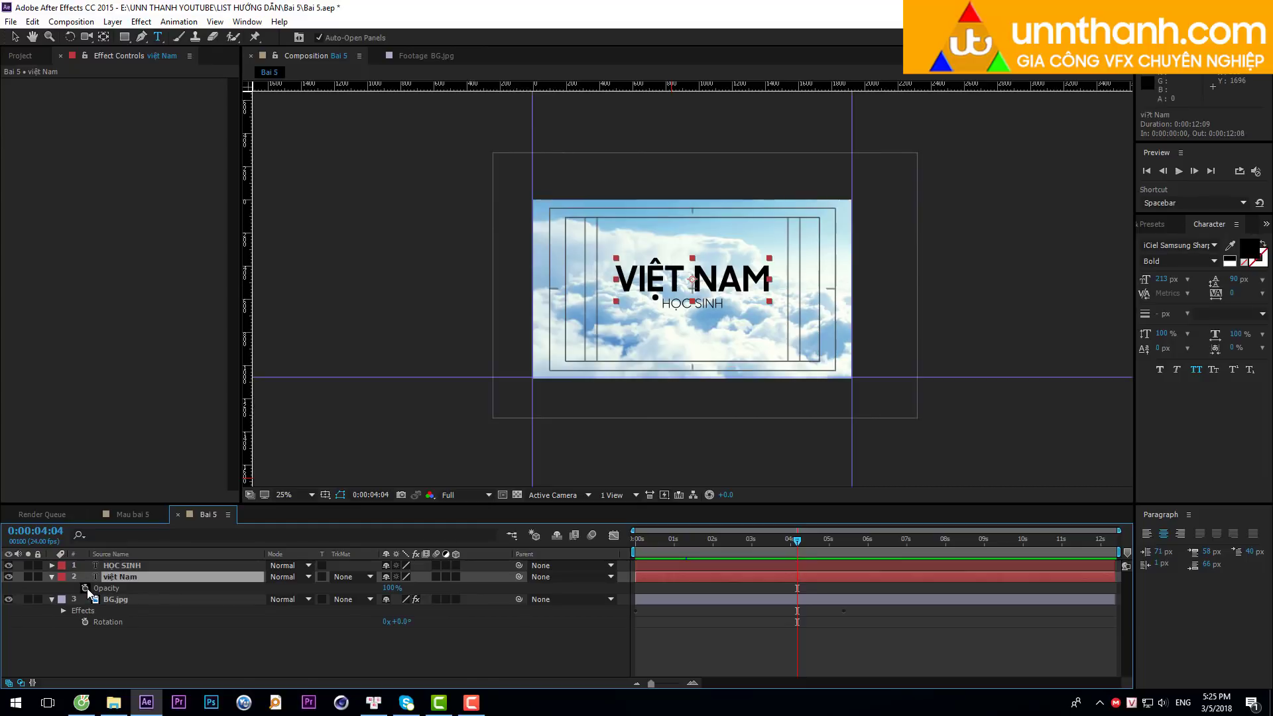
click(85, 588)
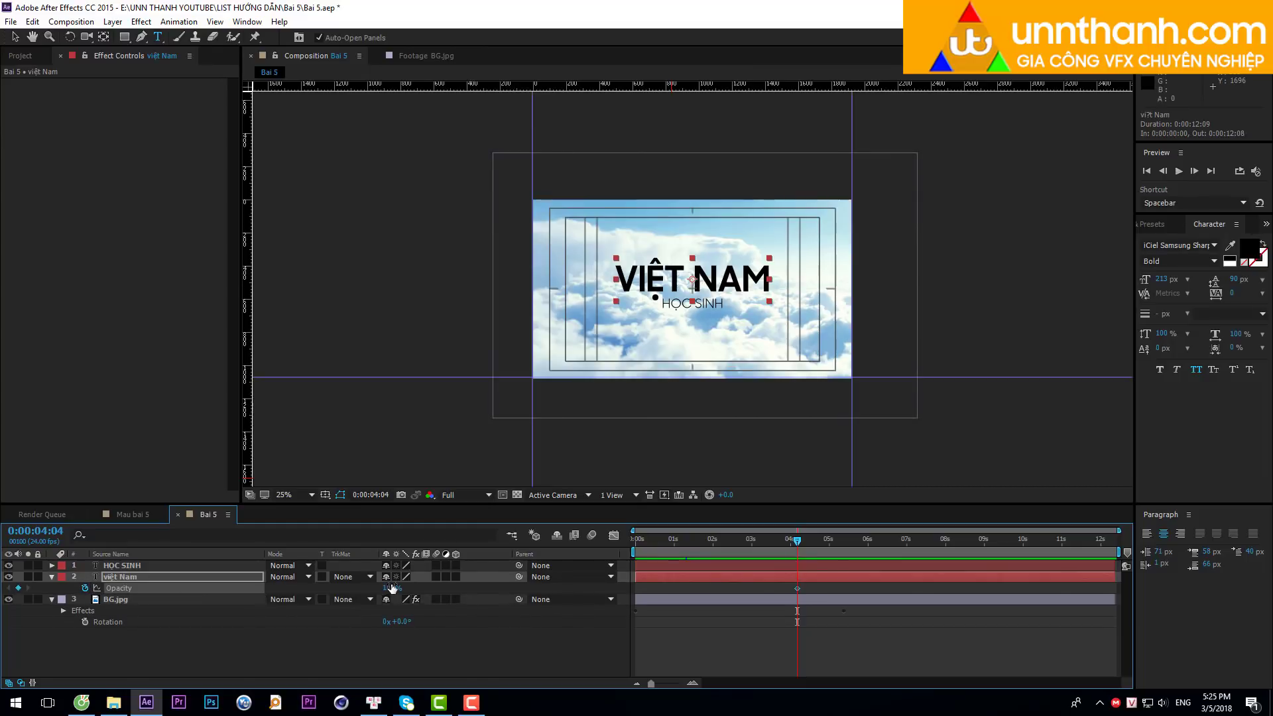
drag(798, 588, 810, 588)
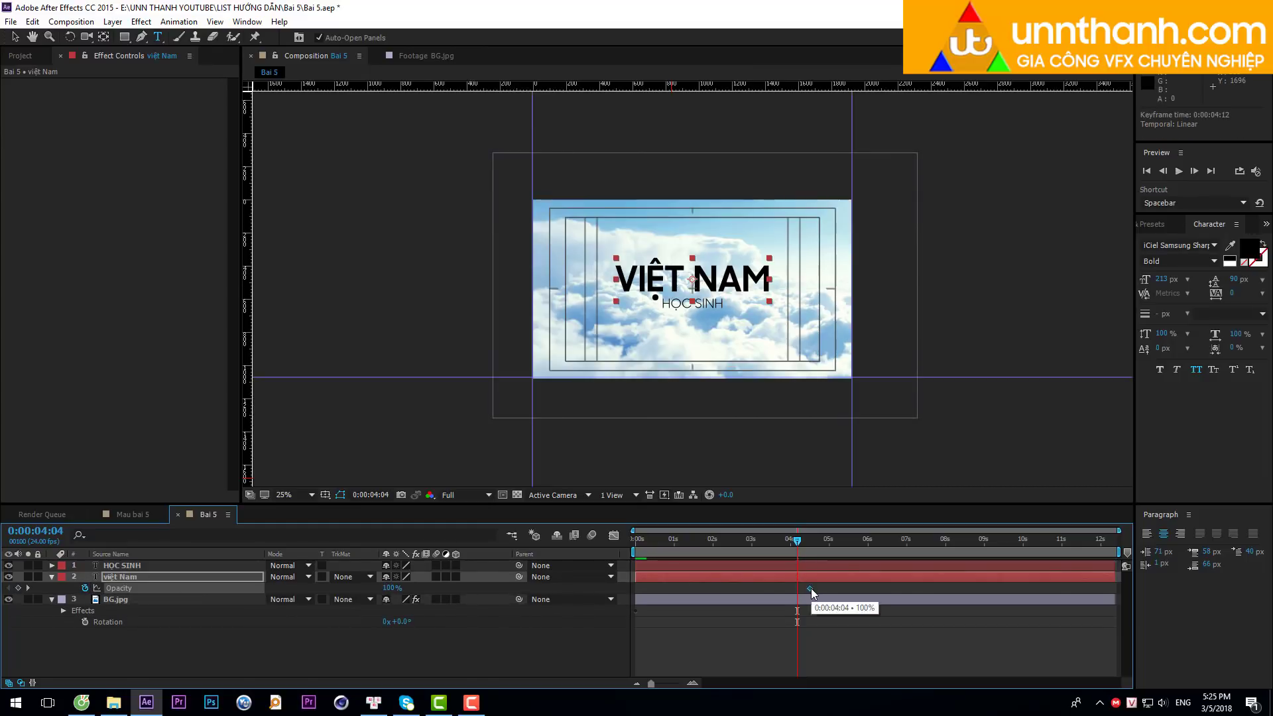
drag(797, 541, 753, 541)
click(392, 588)
text(0)
key(Return)
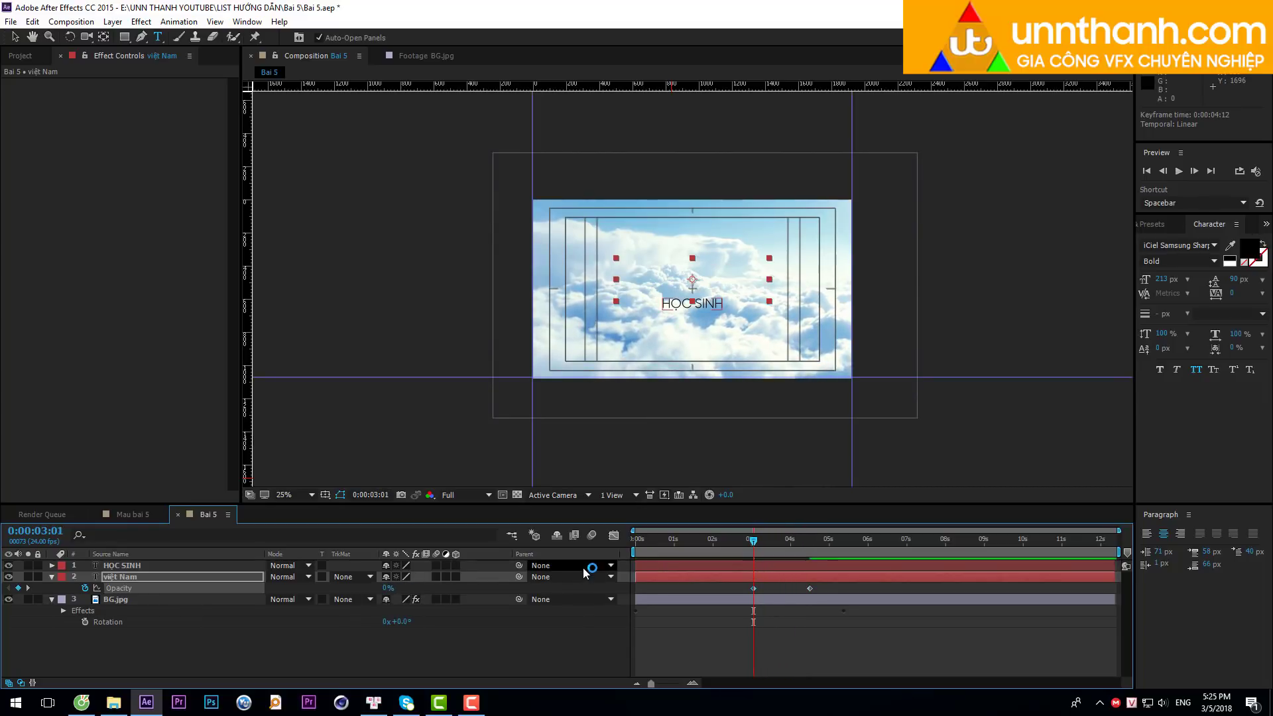
Preview the VIỆT NAM fade-in and move its 100% Opacity keyframe to 04:19.
key(space)
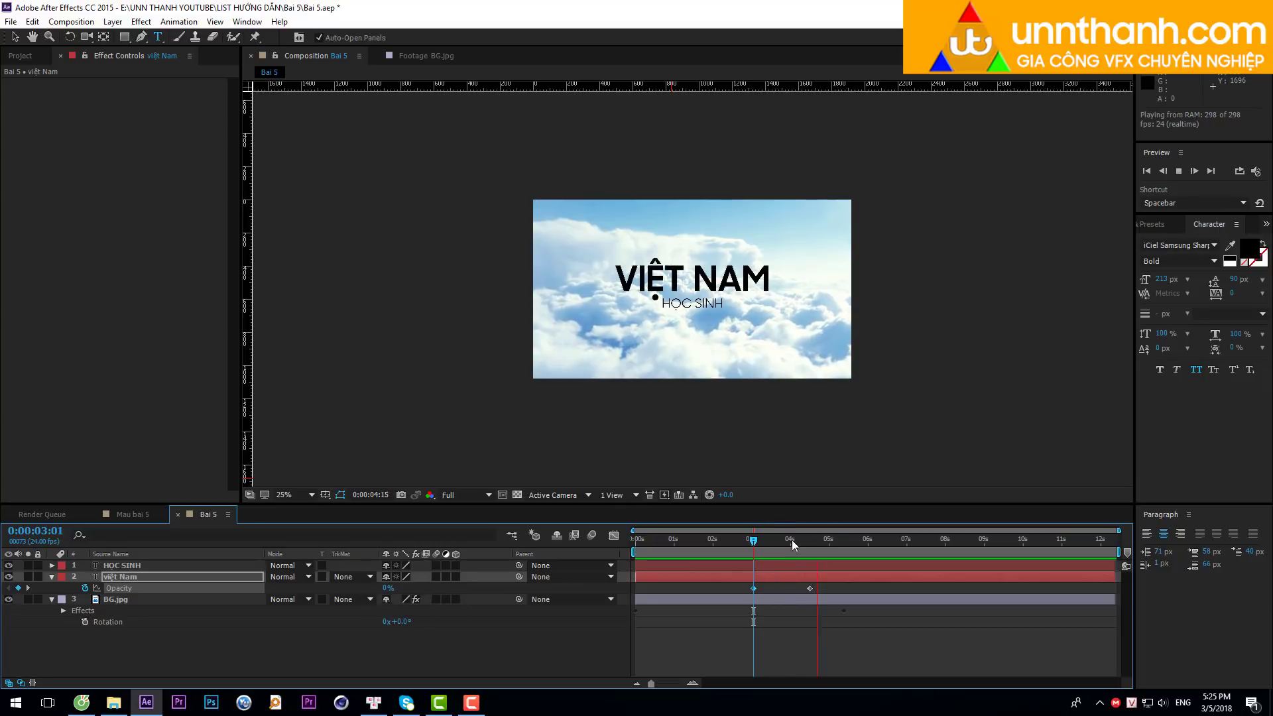
drag(753, 540, 751, 544)
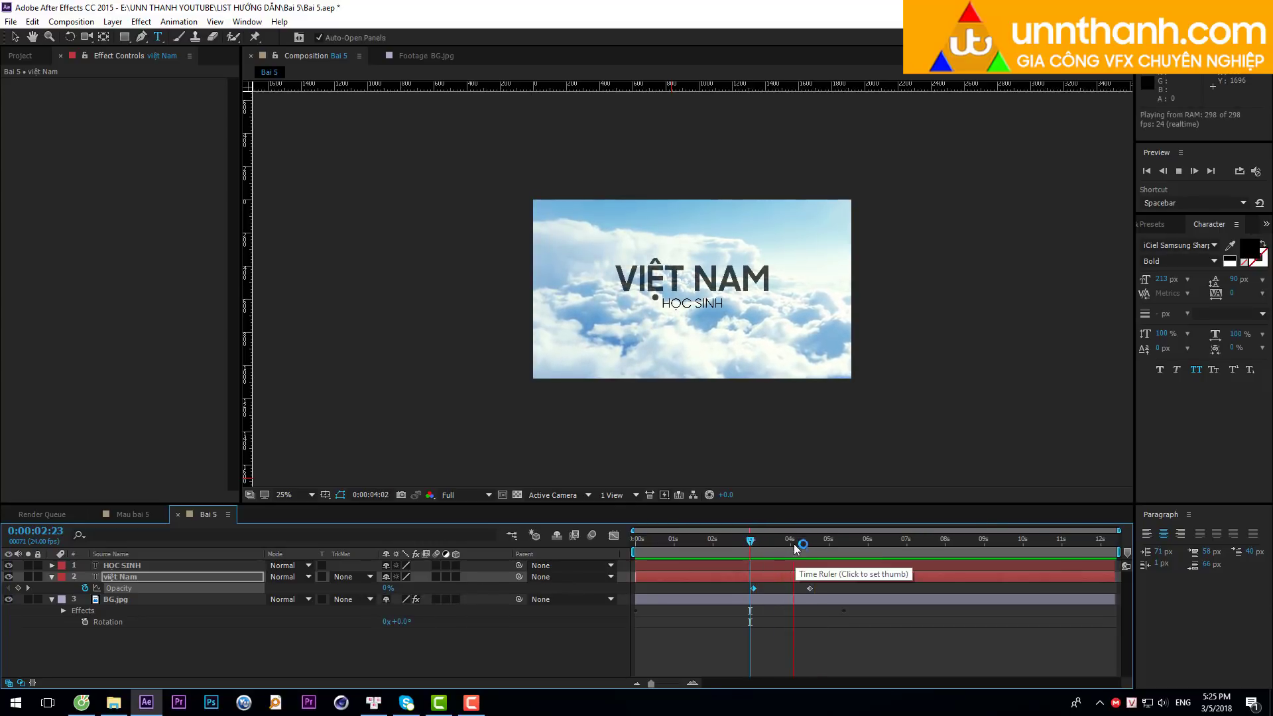
key(space)
drag(810, 590, 821, 588)
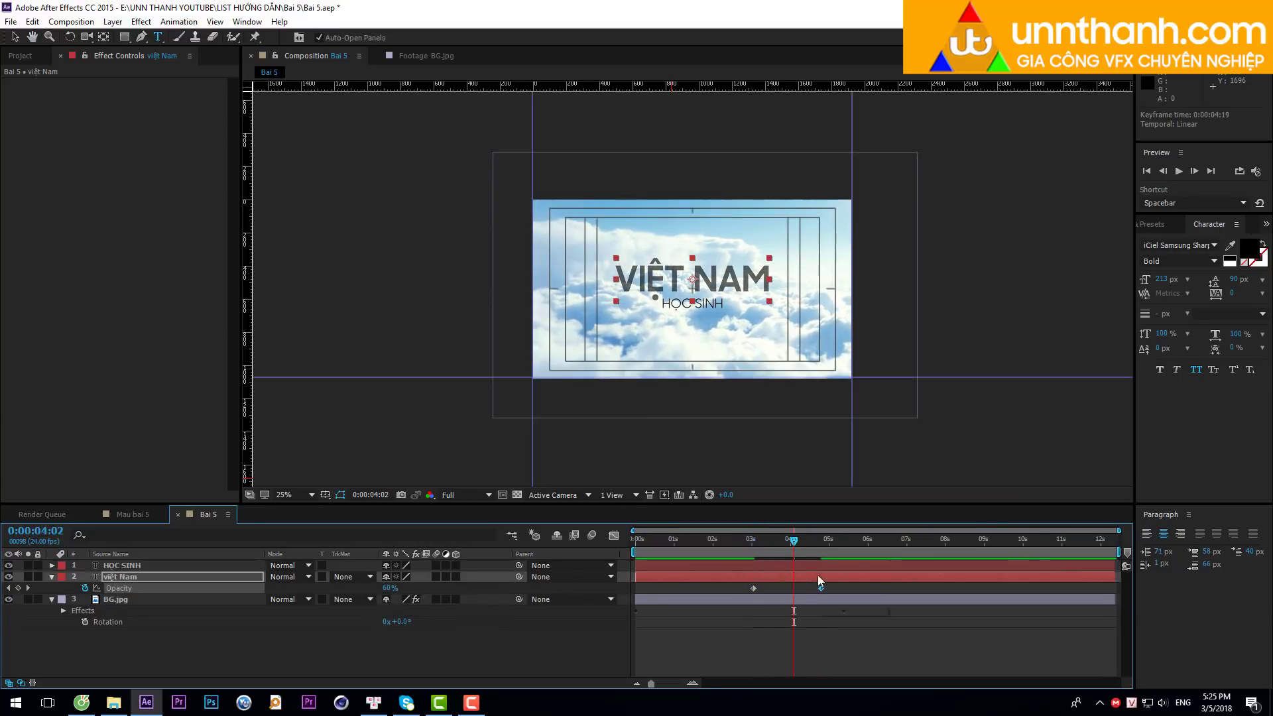
click(827, 540)
click(858, 537)
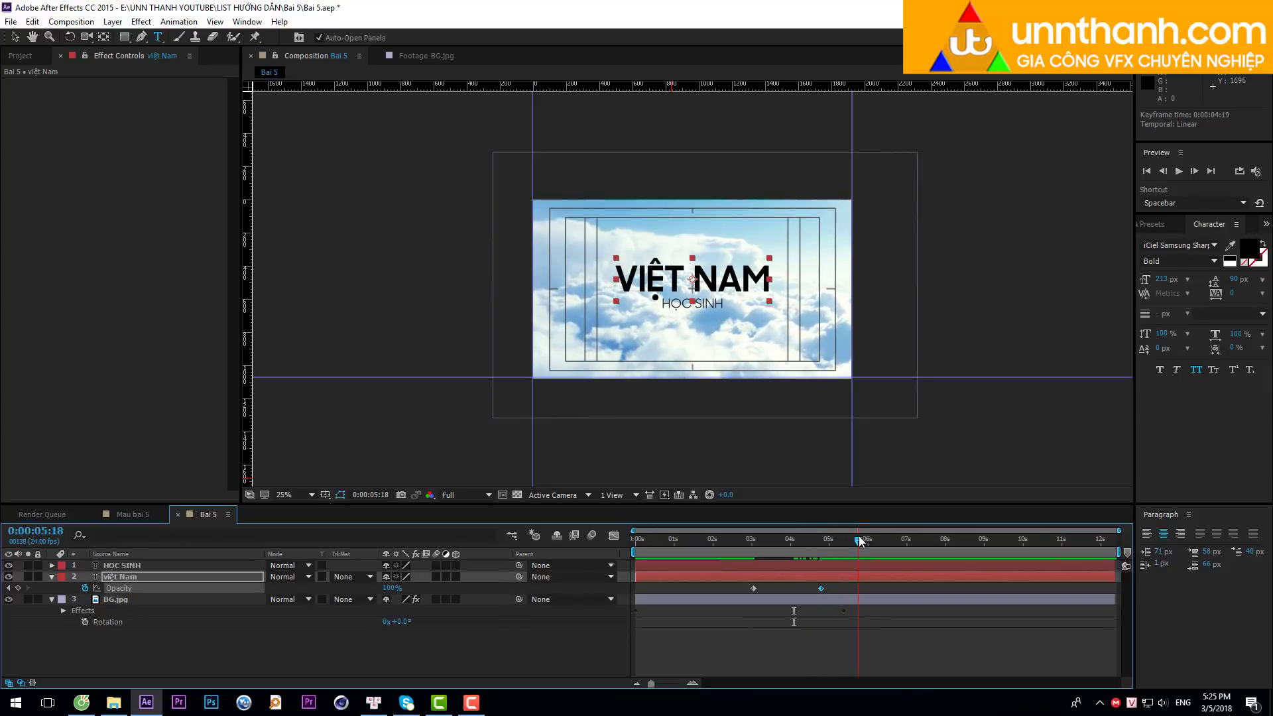
Scrub through the Mau bai 5 reference title fade-in, then return to Bai 5.
click(145, 516)
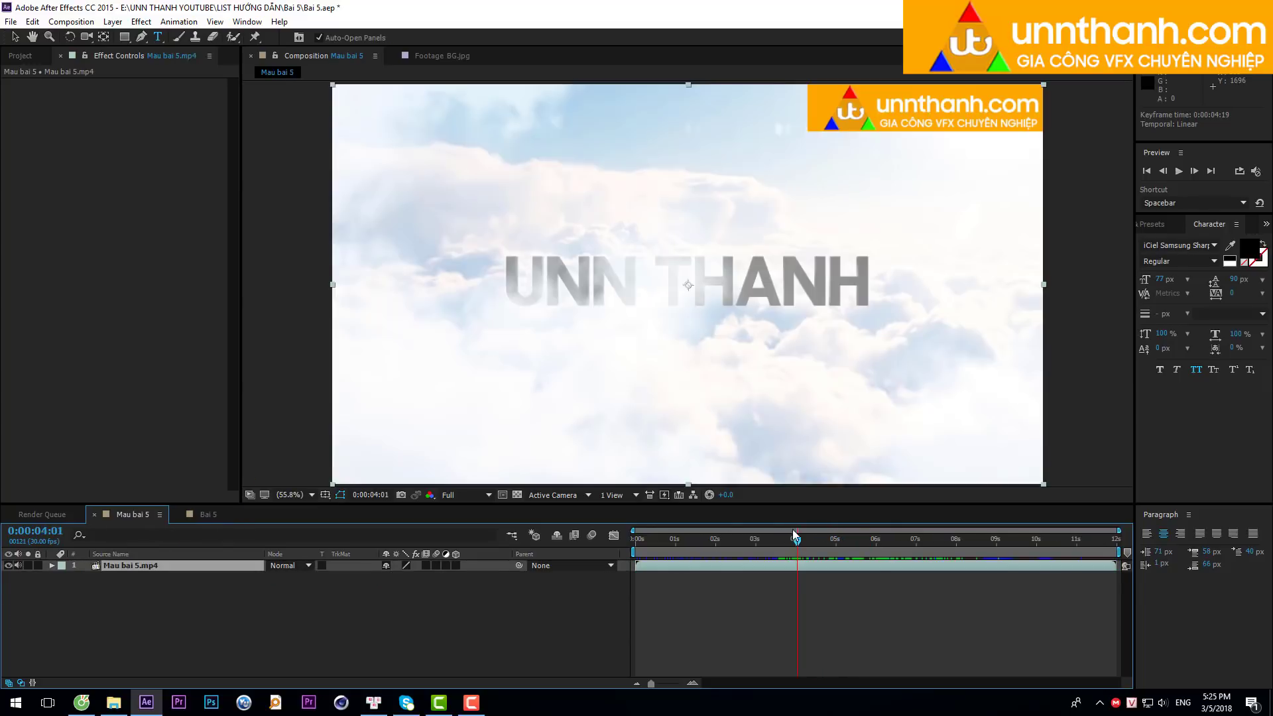
drag(797, 541, 891, 540)
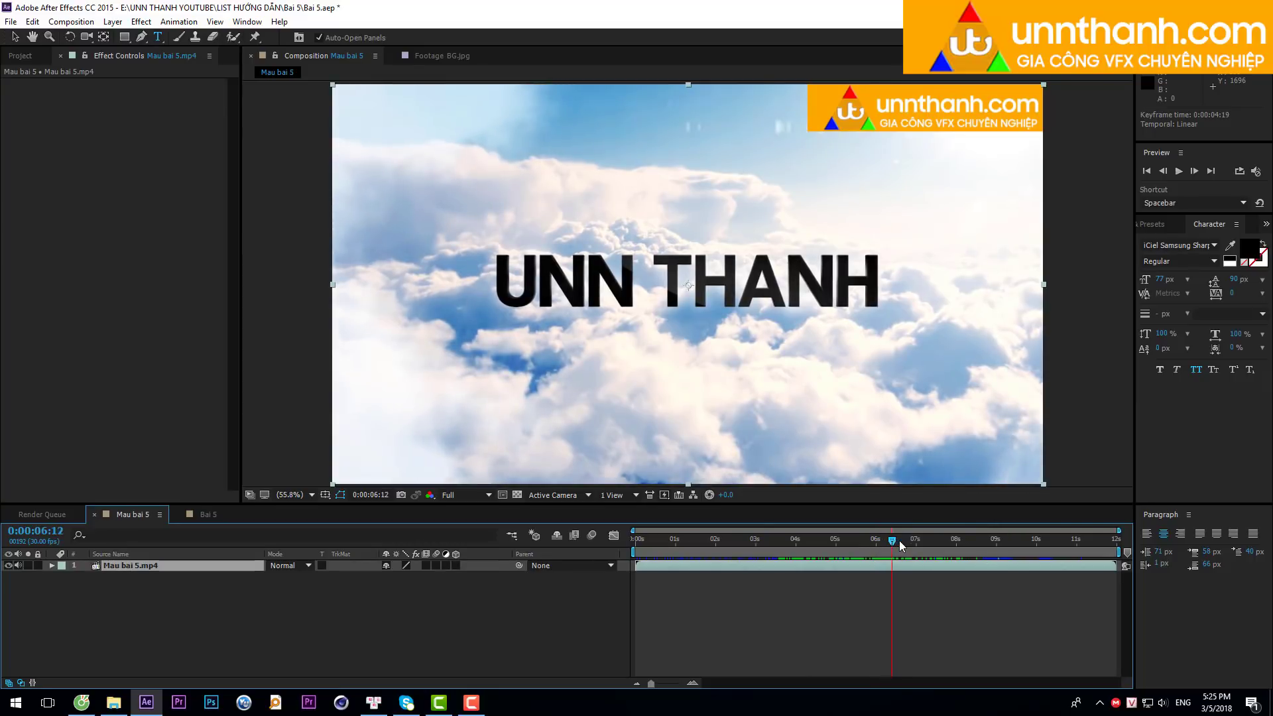
drag(892, 544, 904, 545)
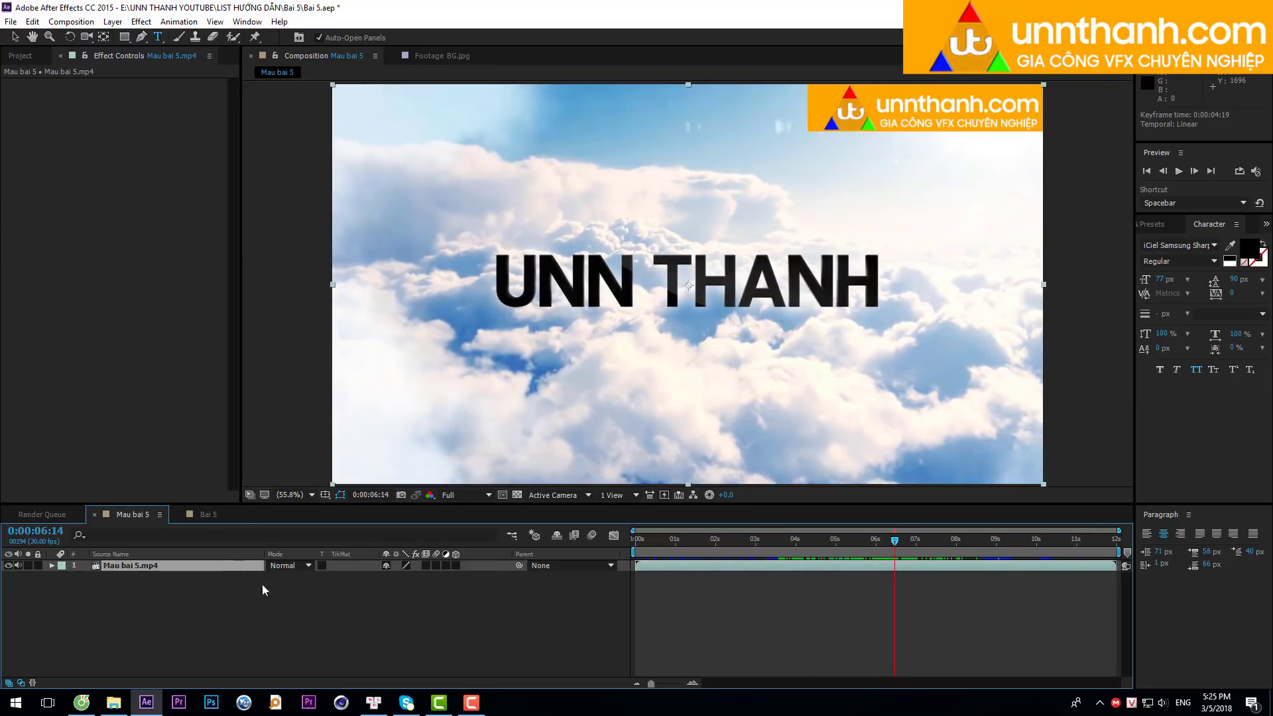
click(211, 515)
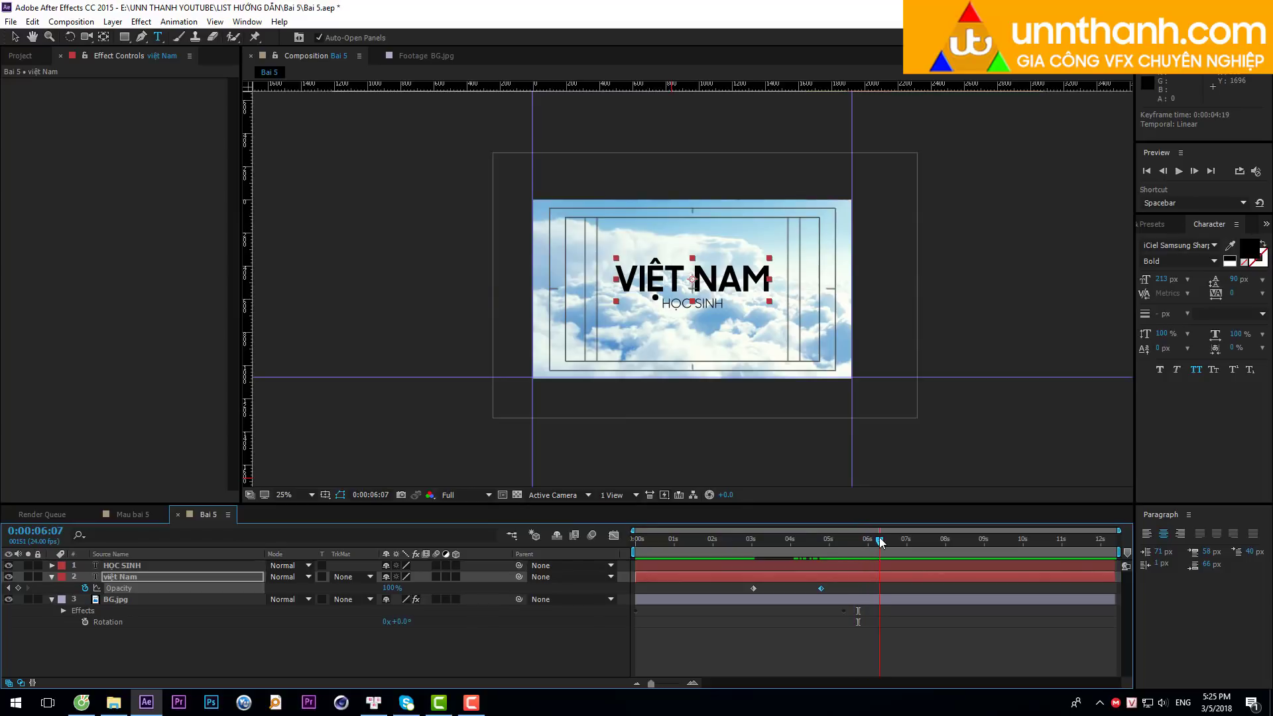
Keyframe HỌC SINH Opacity from 0% at 06:08 to 100% around 07:14.
click(116, 565)
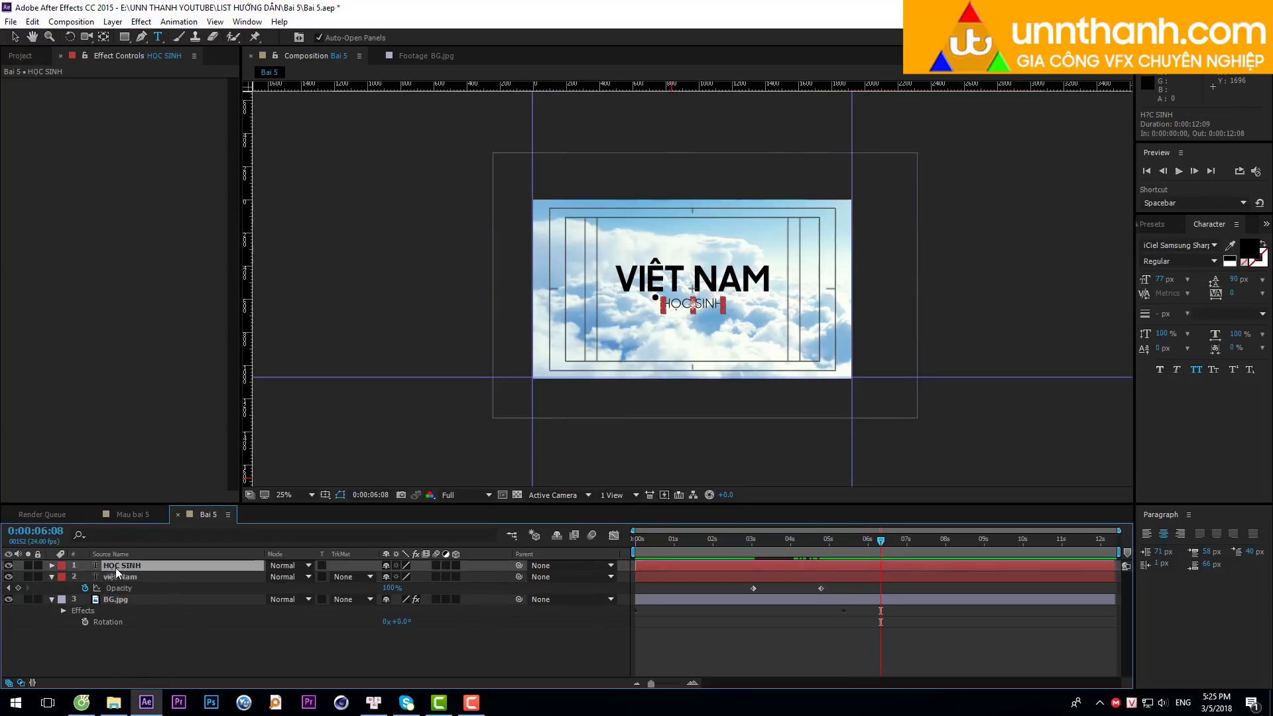
key(t)
click(84, 576)
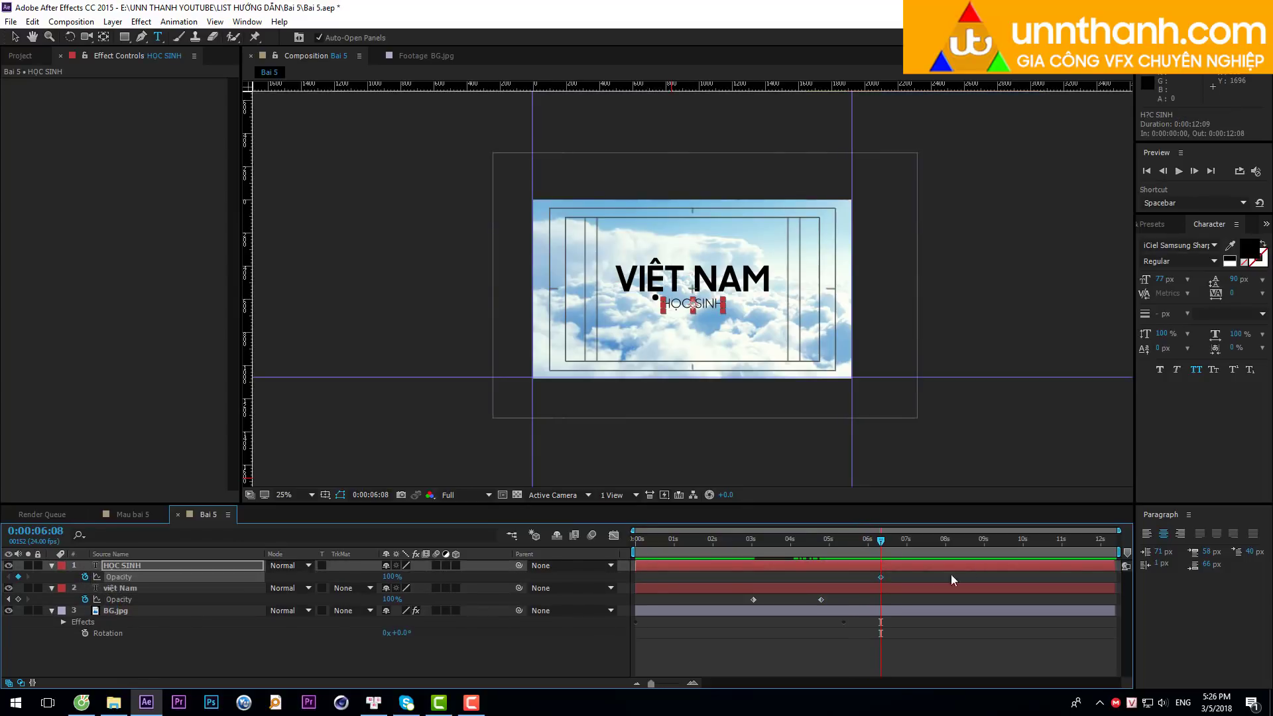
drag(880, 576, 929, 576)
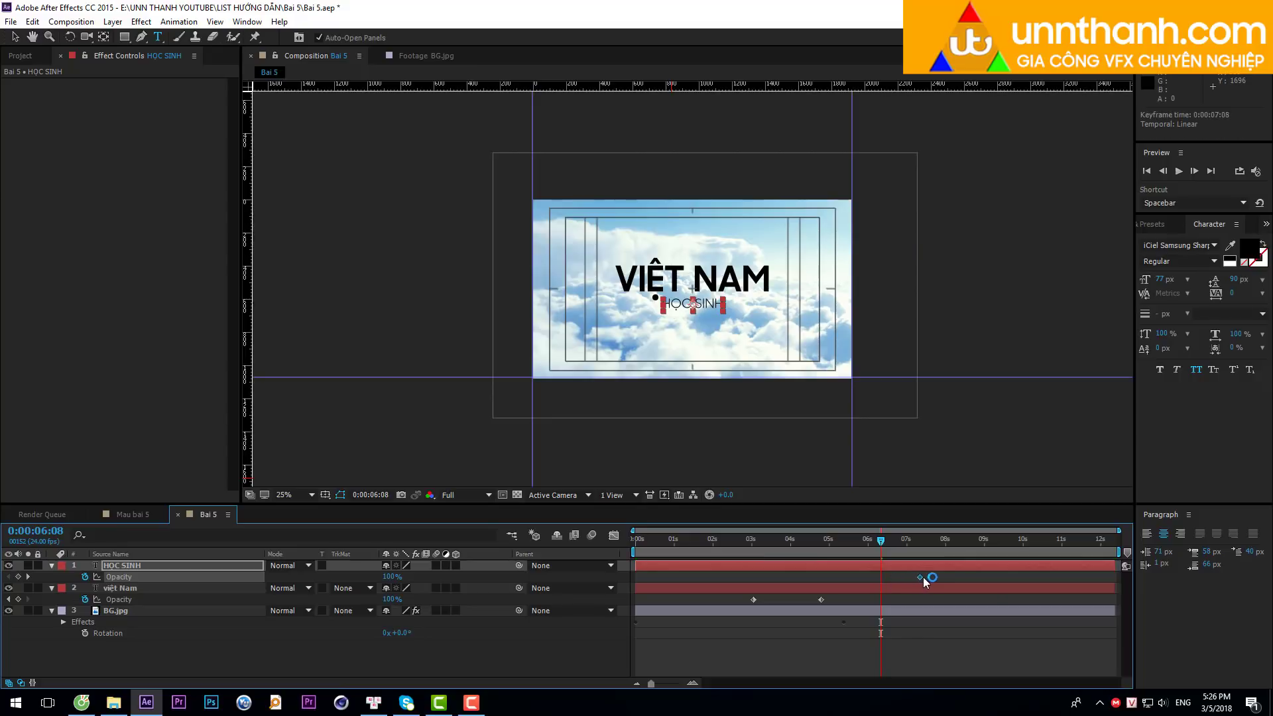
click(390, 576)
text(0)
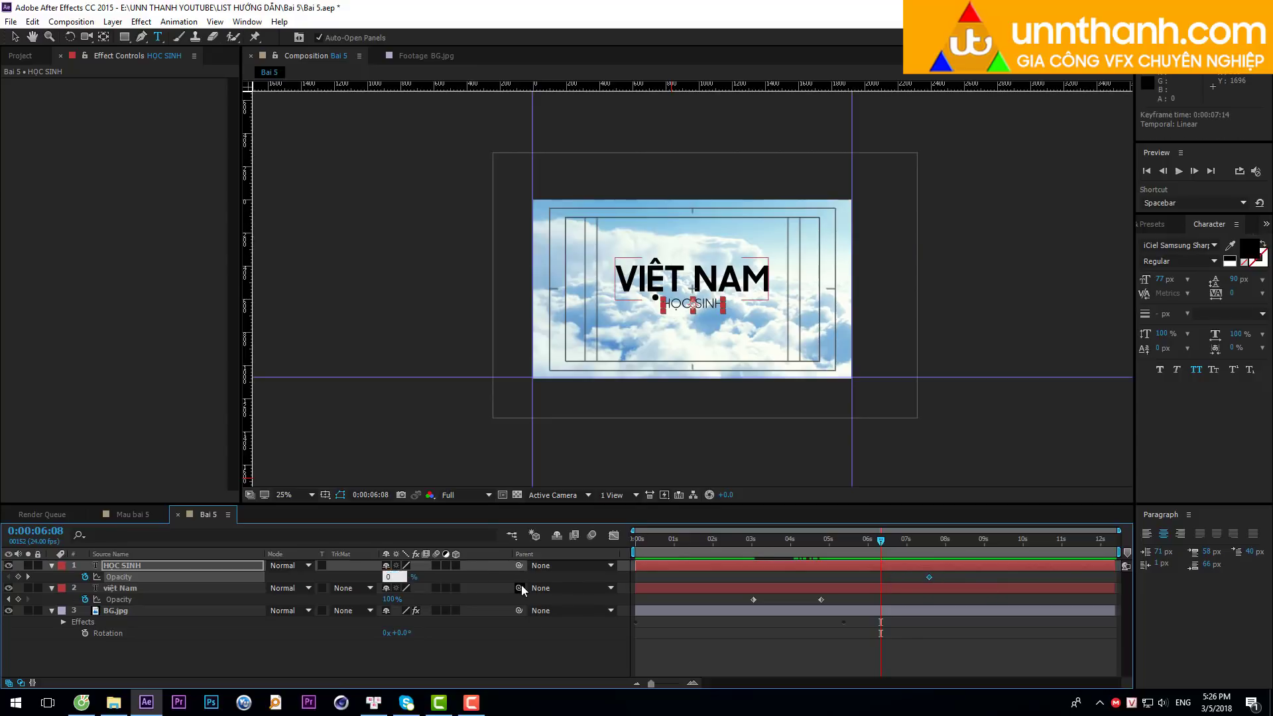
key(Return)
drag(929, 577, 940, 577)
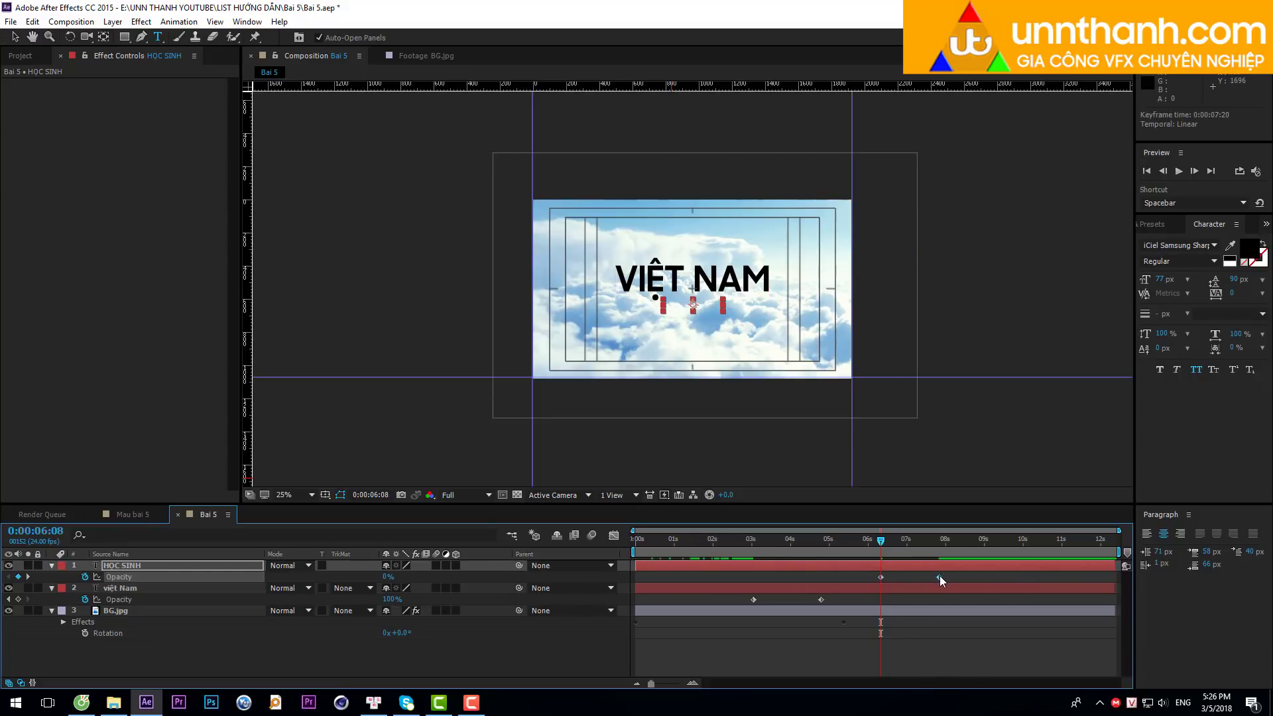
Preview the subtitle fade-in from the start at 50% view and select BG.jpg.
key(space)
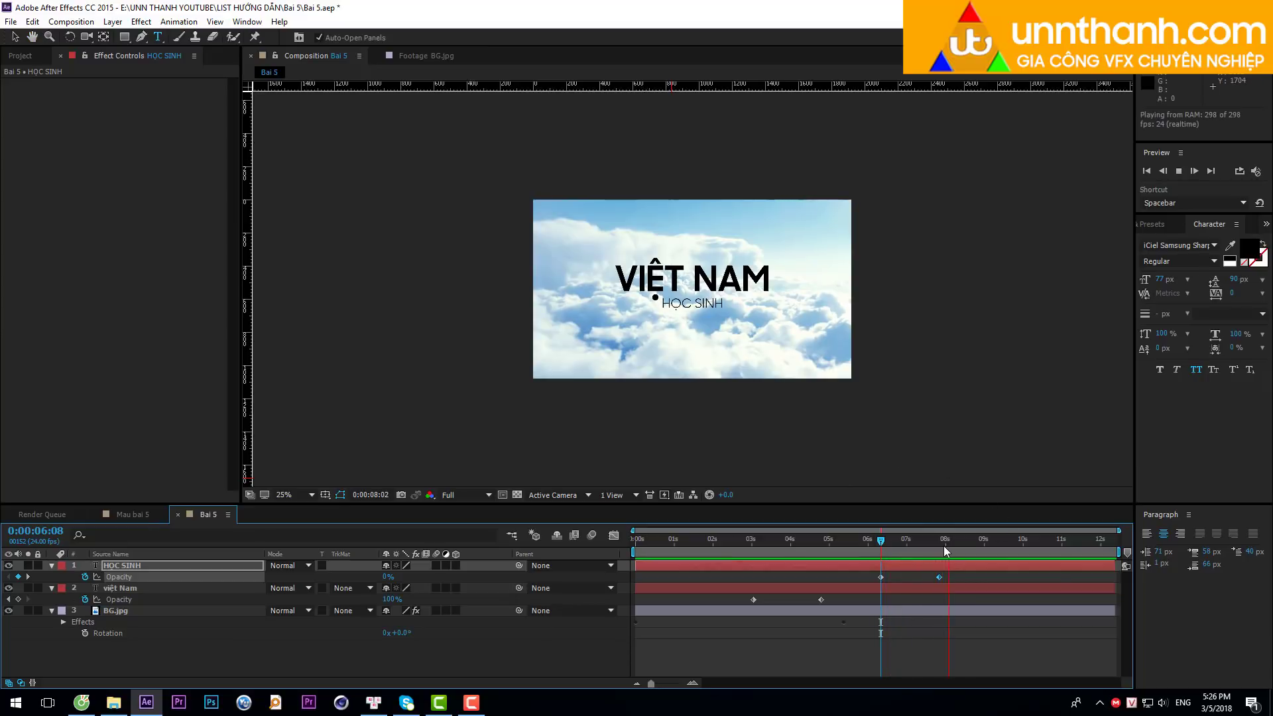
key(Home)
key(space)
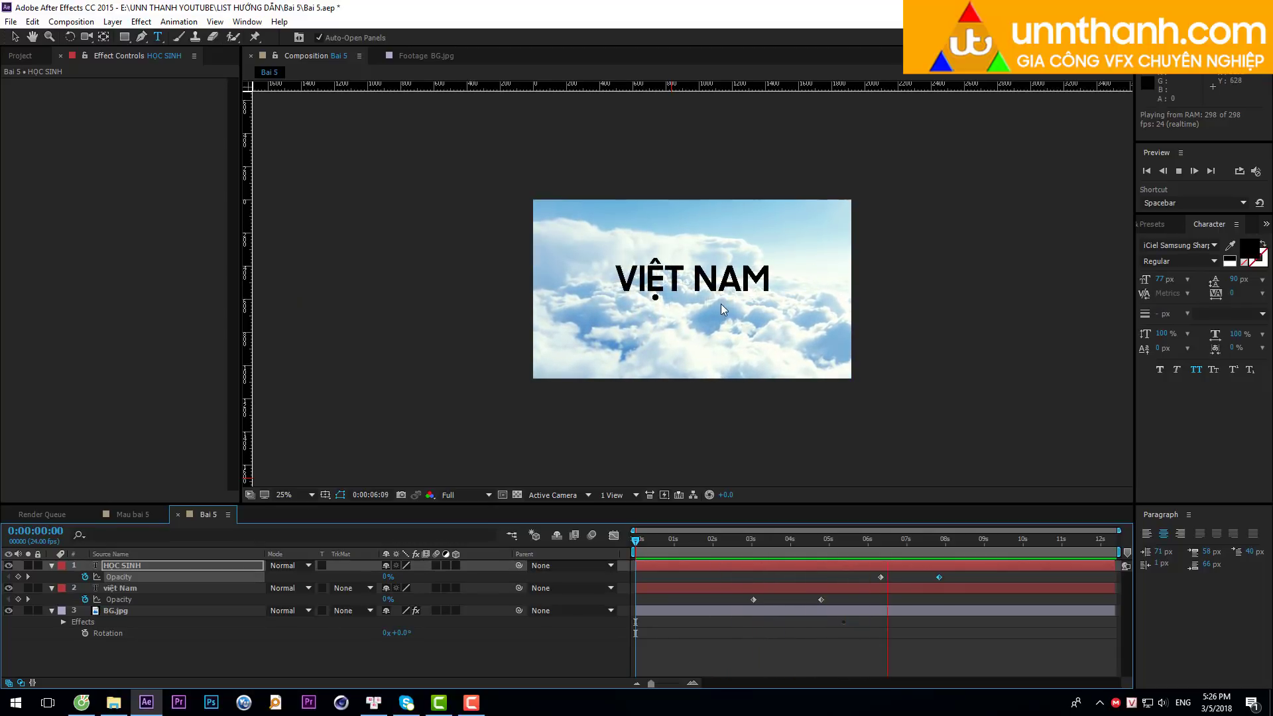
key(period)
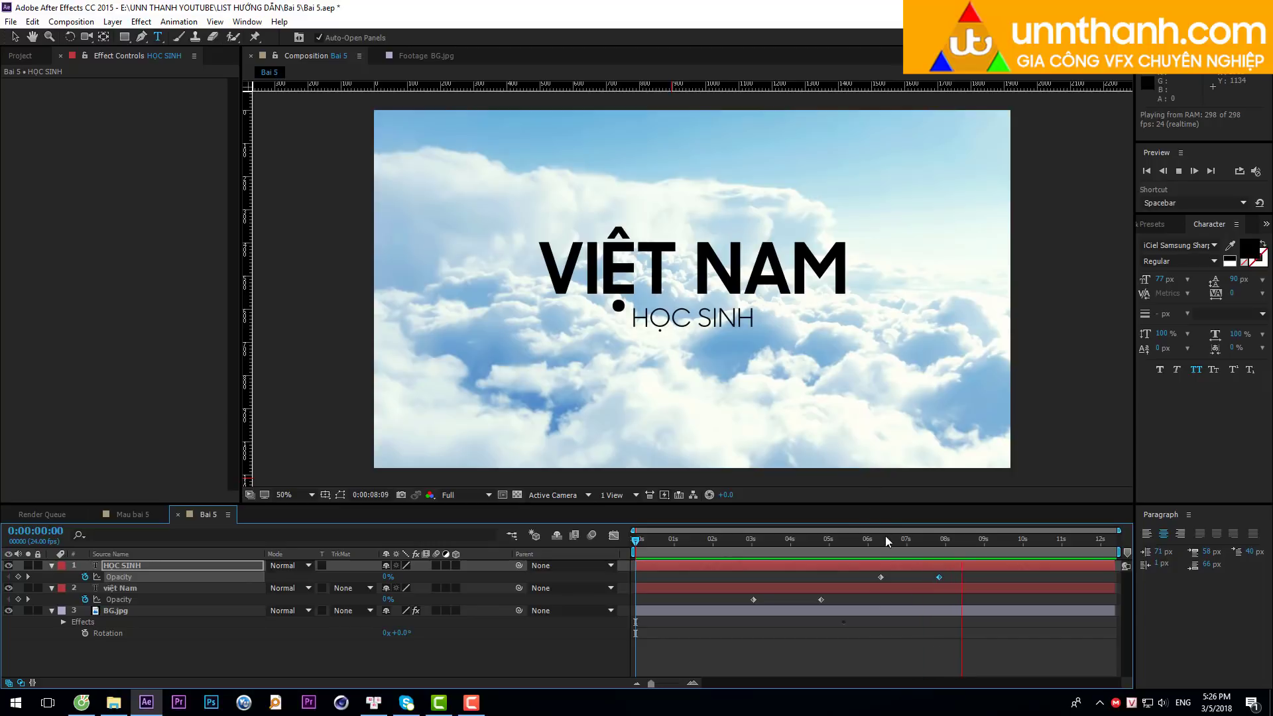
drag(885, 536, 804, 570)
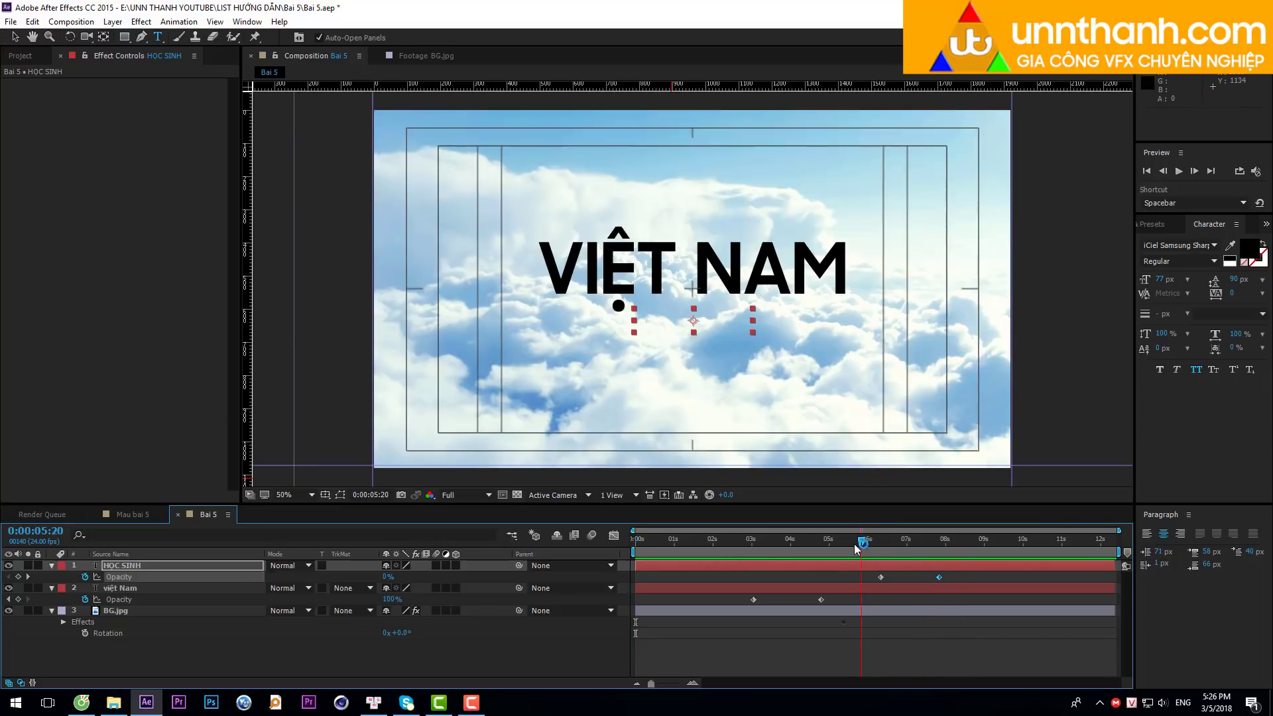
click(833, 629)
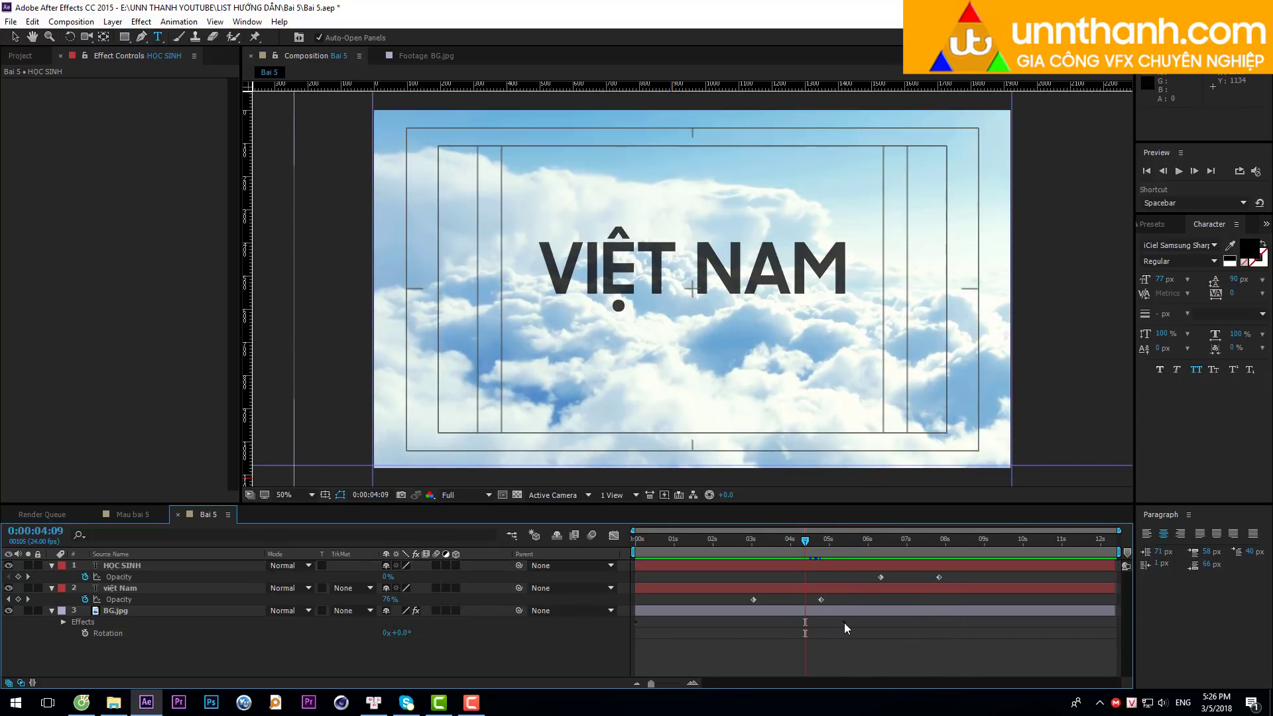
click(790, 610)
Shift BG.jpg's CC Power Pin end keyframes later and preview the perspective move.
key(u)
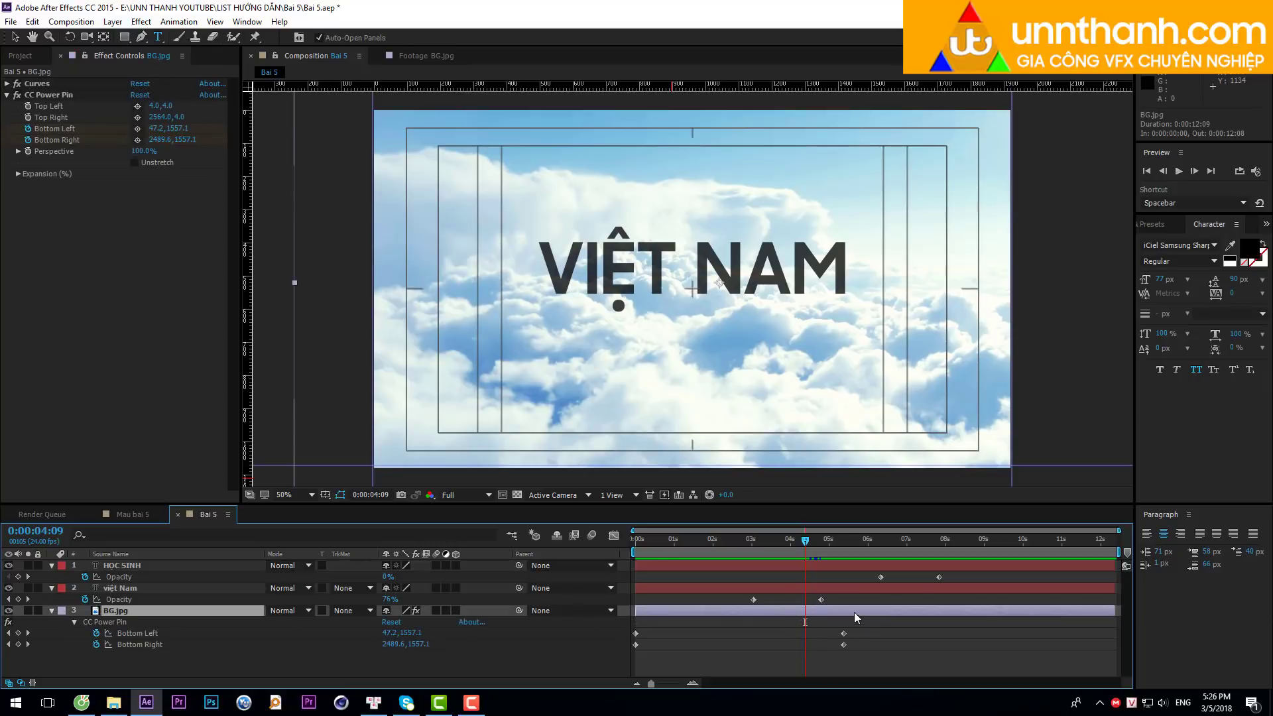
drag(841, 540, 611, 560)
key(comma)
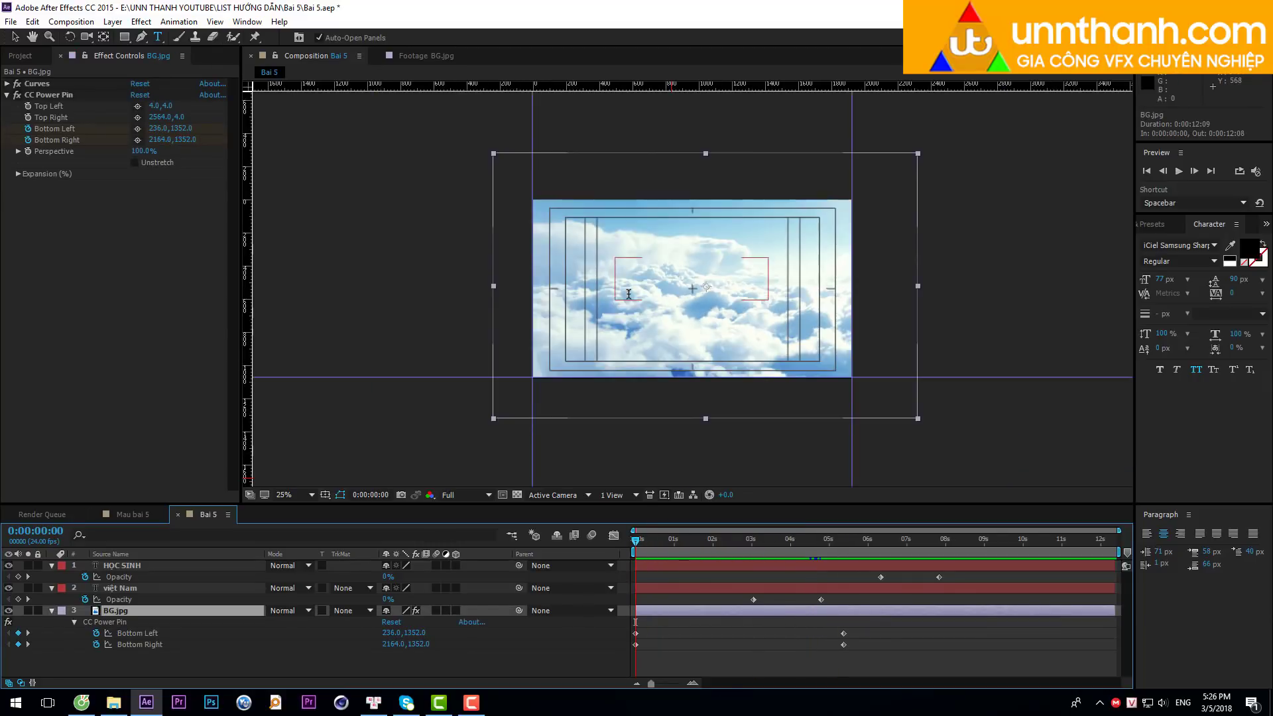
click(63, 95)
key(comma)
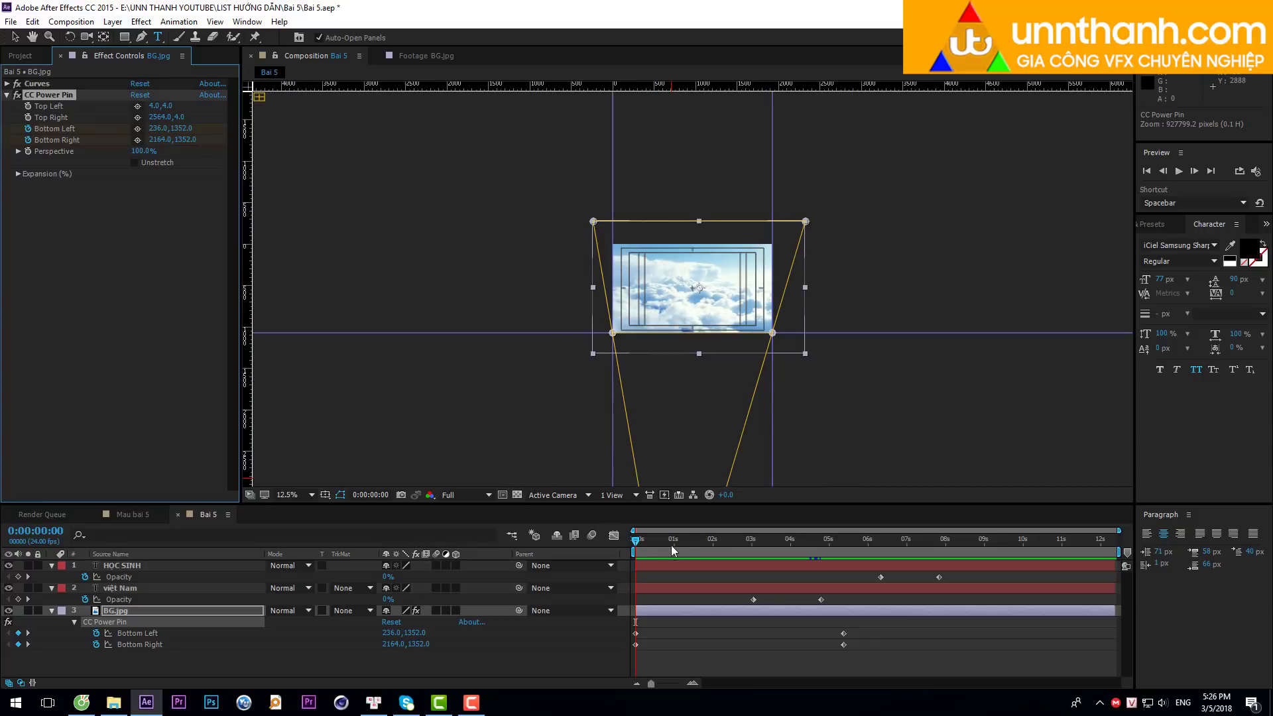
drag(658, 558, 841, 570)
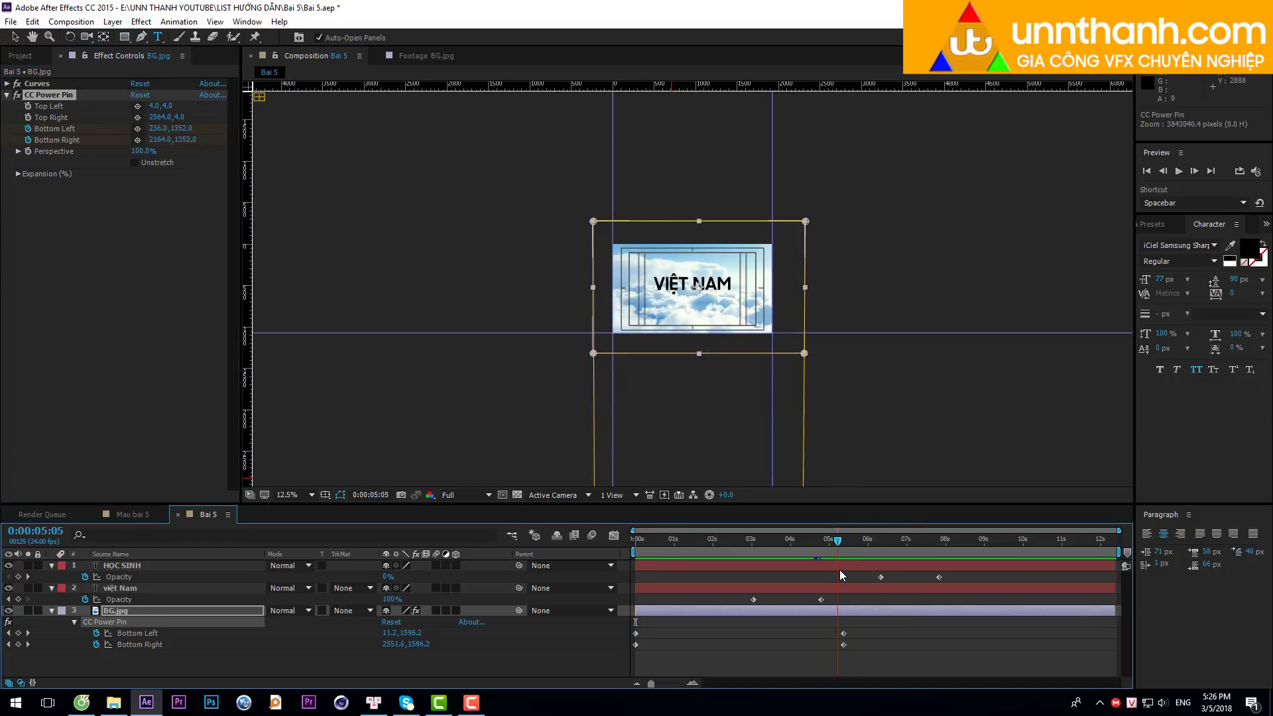
mouse_move(850, 626)
mouse_down()
mouse_move(853, 653)
mouse_move(1114, 638)
mouse_up()
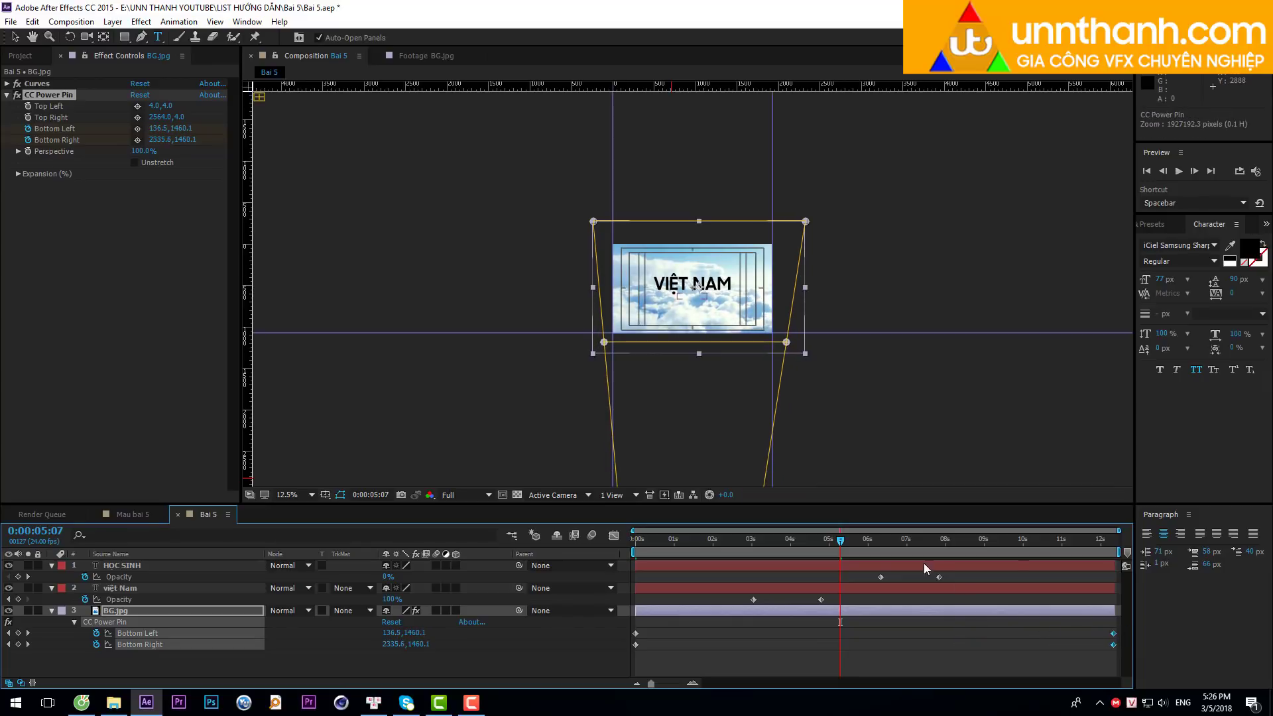
key(space)
key(period)
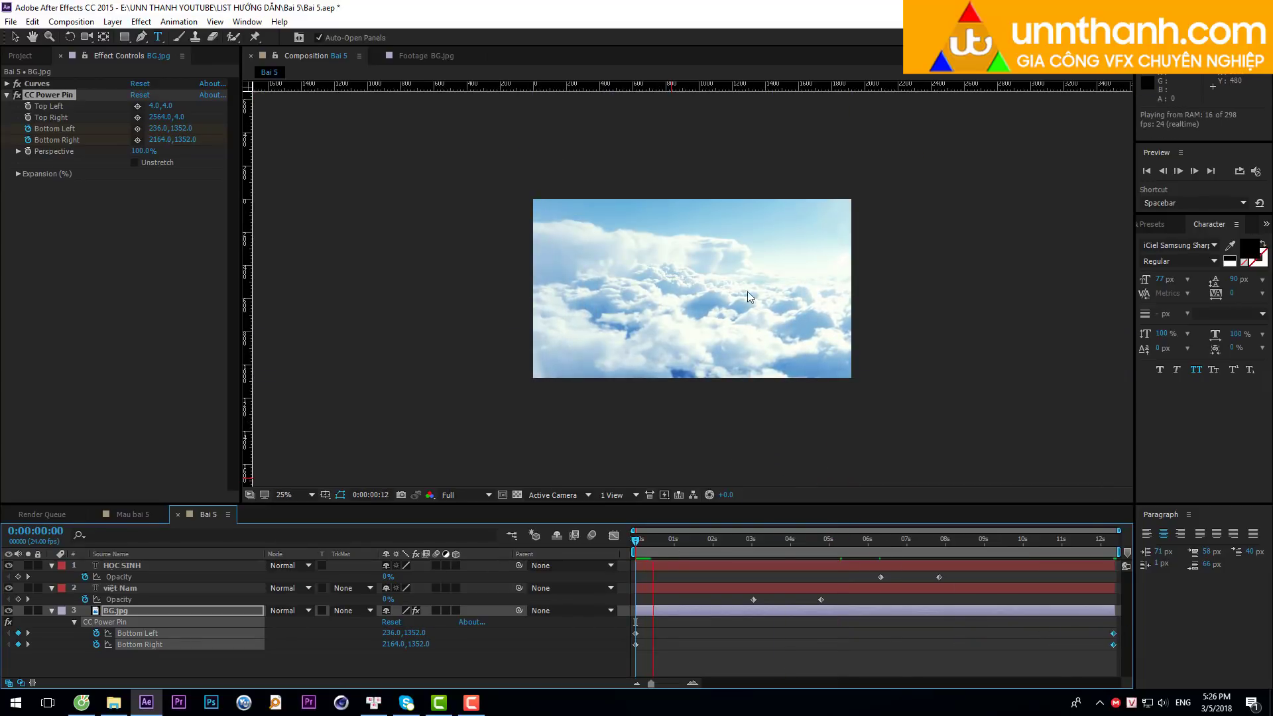
key(period)
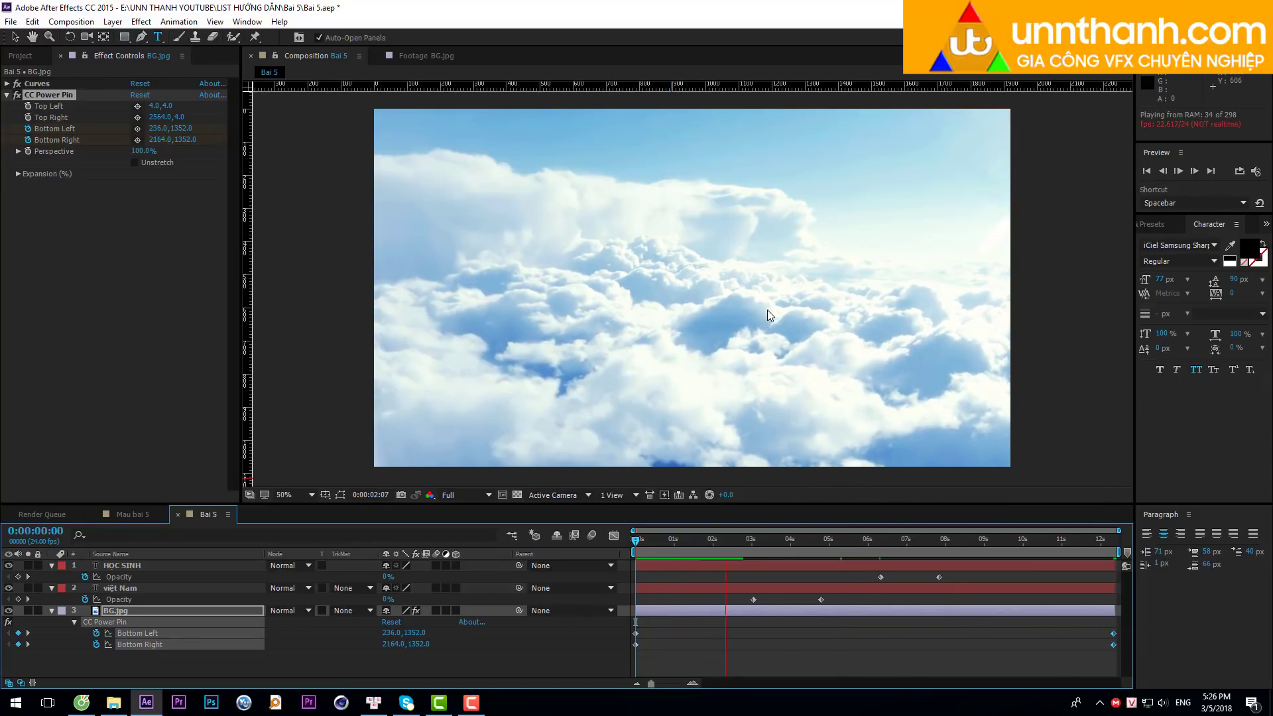
key(comma)
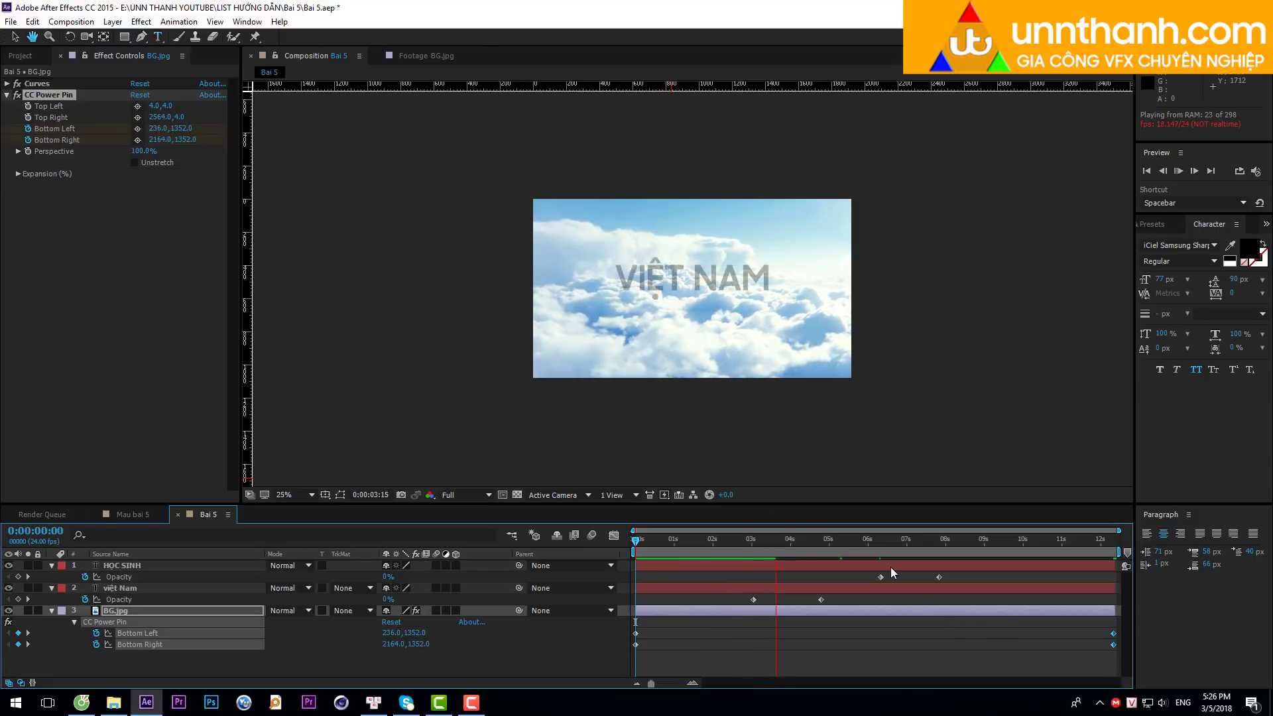
Undo that, push the Power Pin end keyframes near the comp end, and preview everything.
key(ctrl+z)
drag(859, 541, 892, 555)
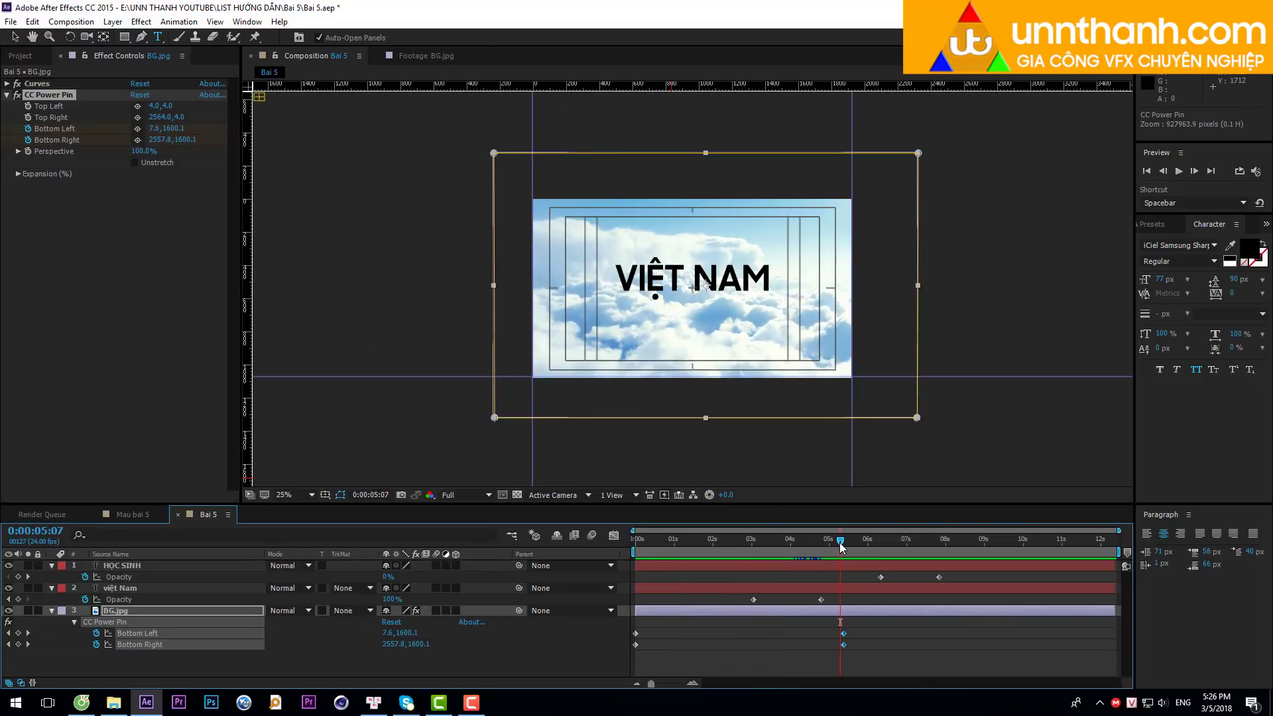
key(ctrl+z)
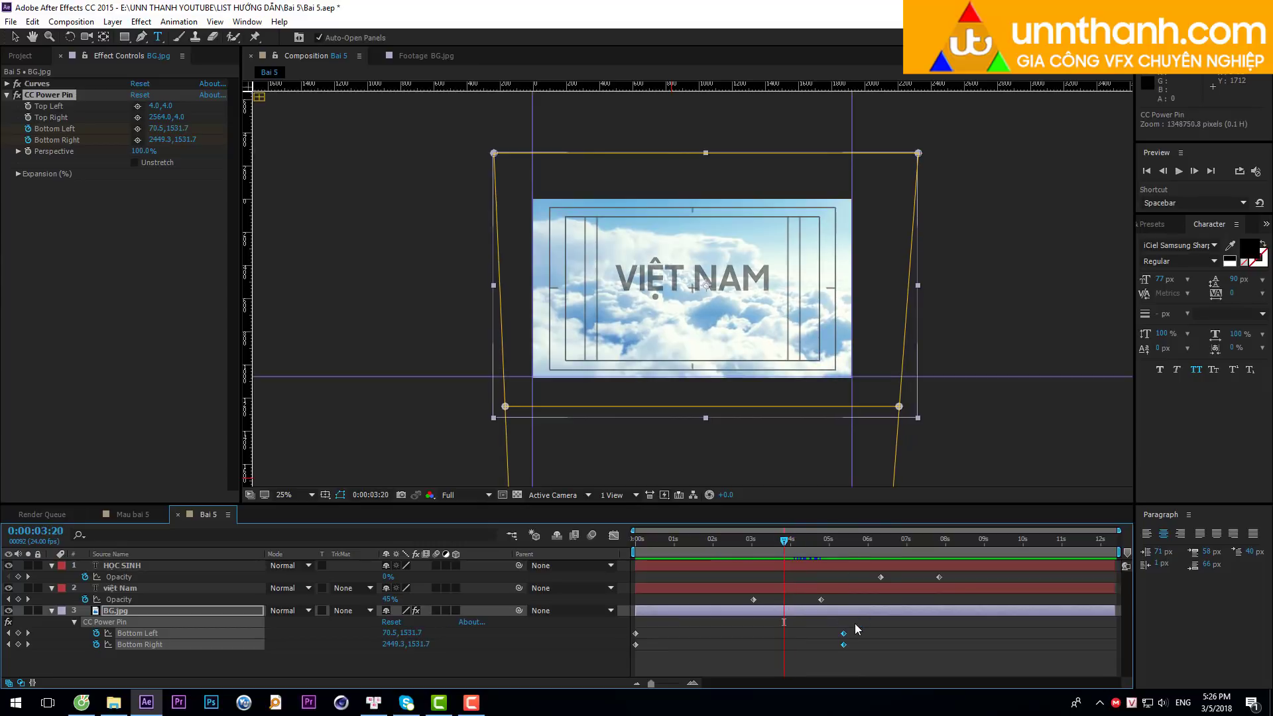
key(ctrl+z)
key(ctrl+shift+z)
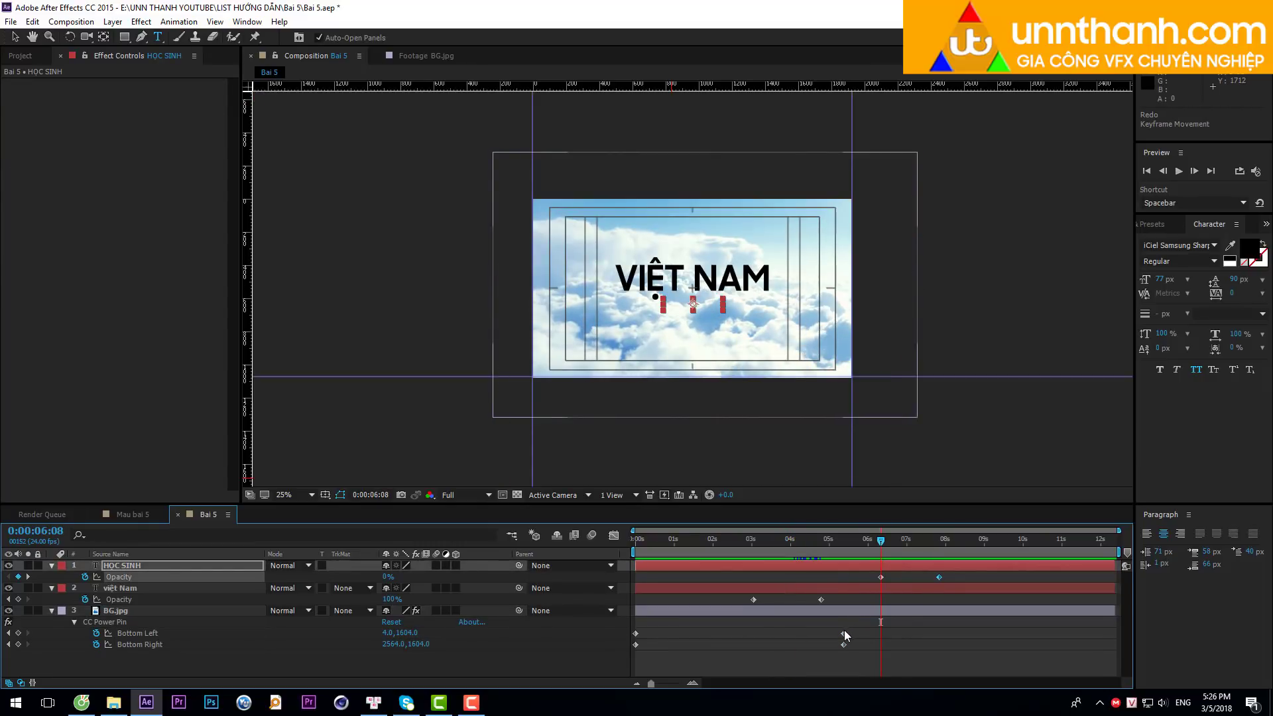
mouse_move(854, 623)
mouse_down()
mouse_move(836, 651)
mouse_move(1113, 638)
mouse_up()
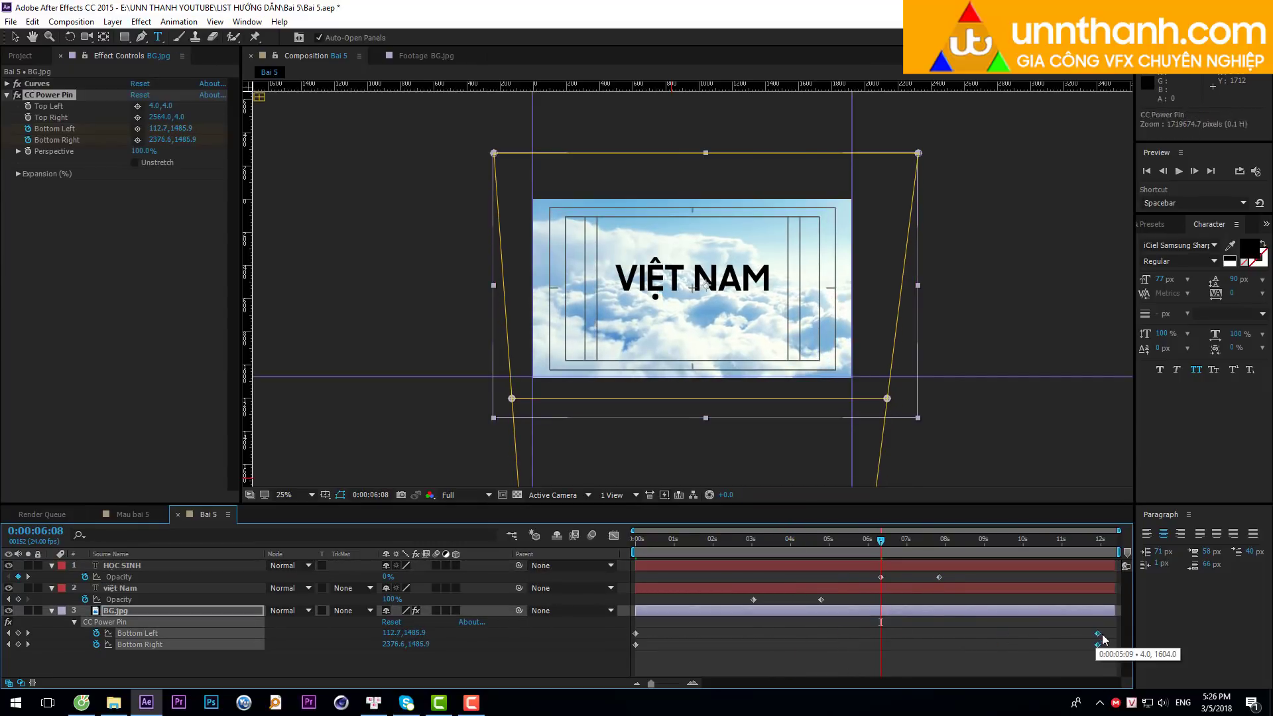
key(Home)
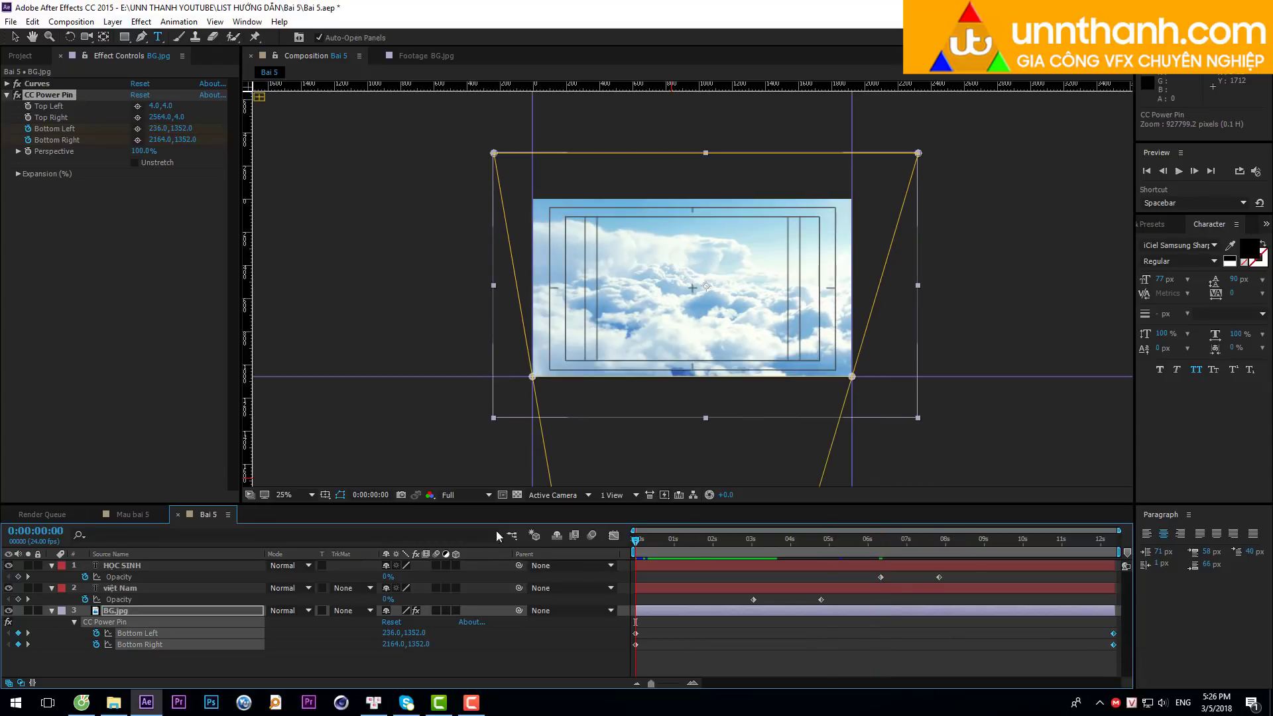
key(space)
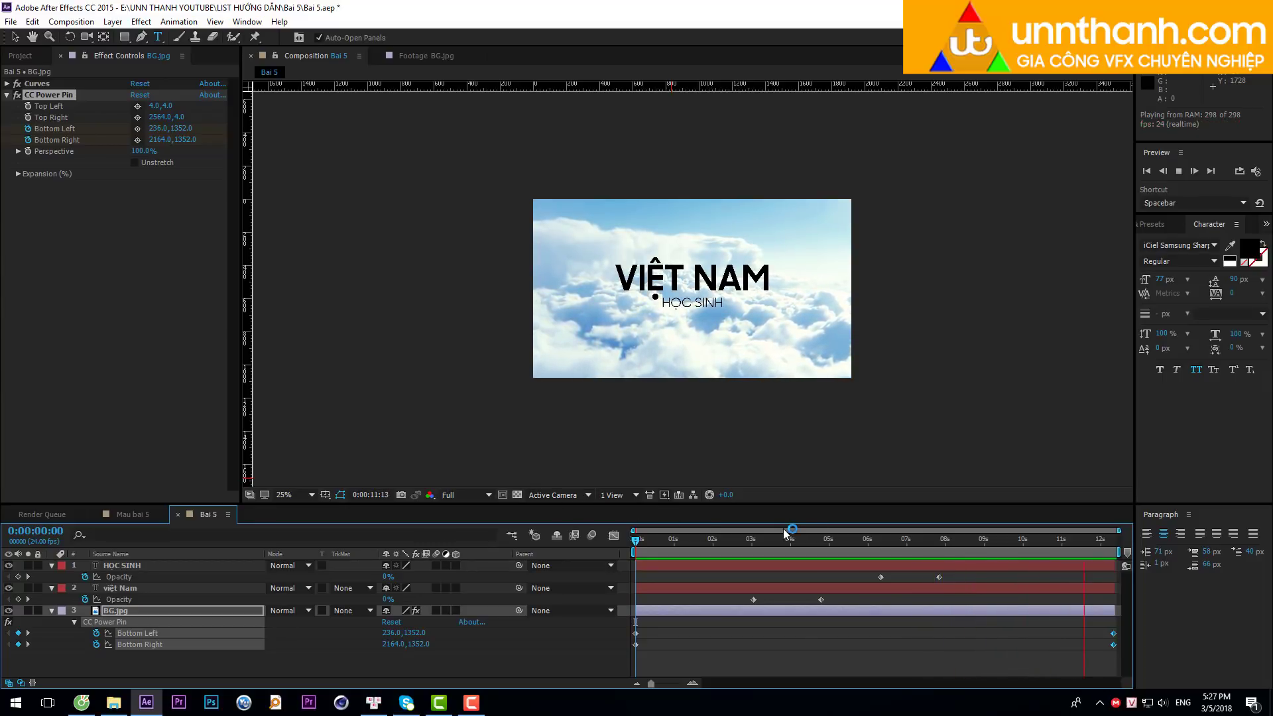
drag(757, 537, 877, 538)
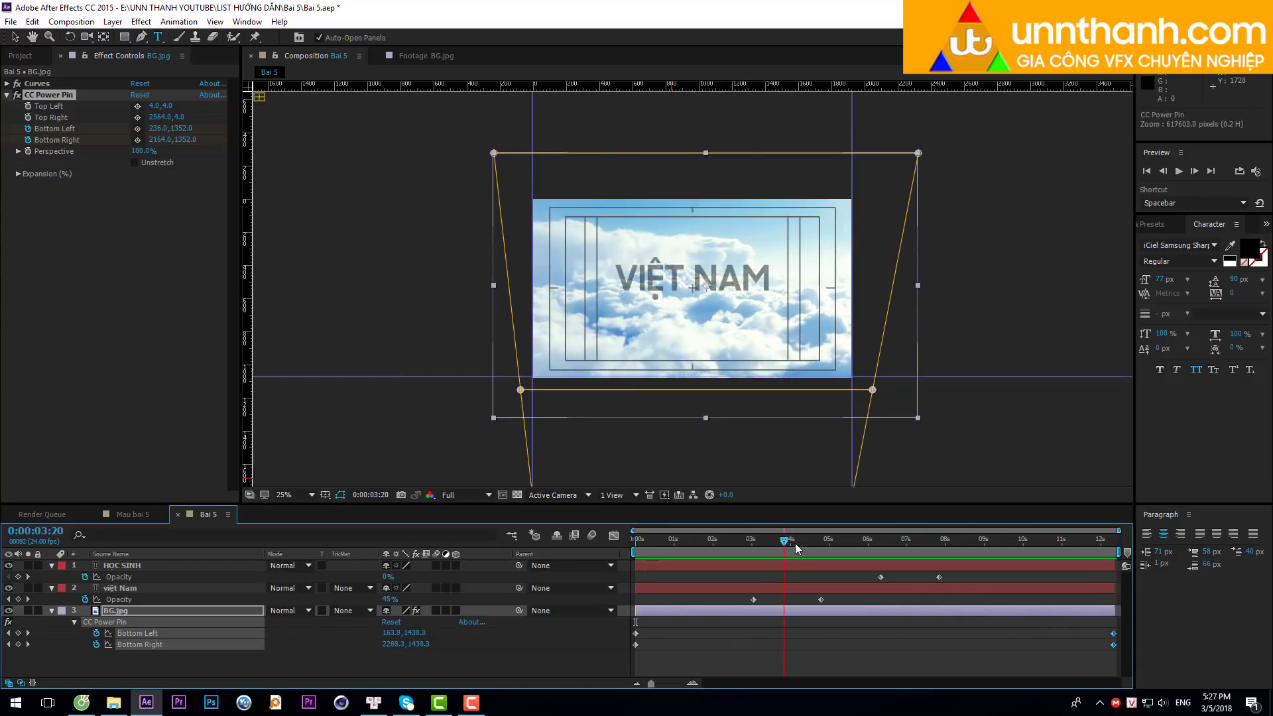
key(space)
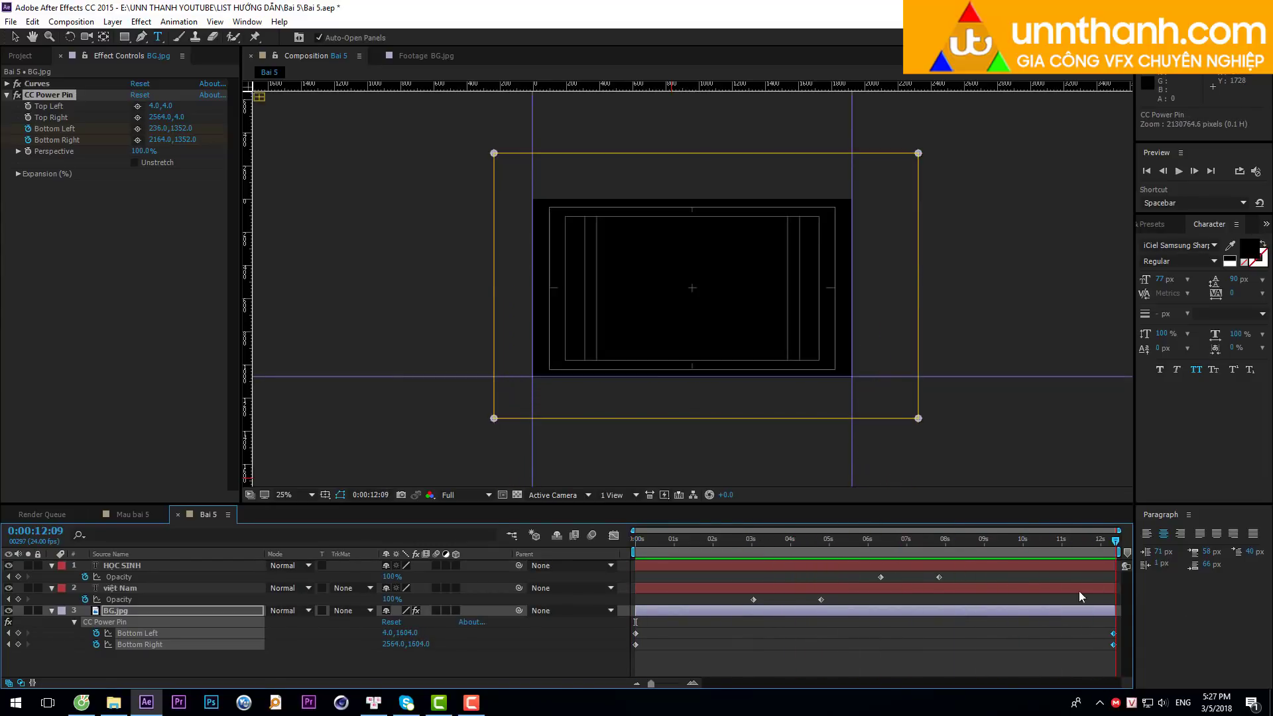
drag(958, 589, 937, 585)
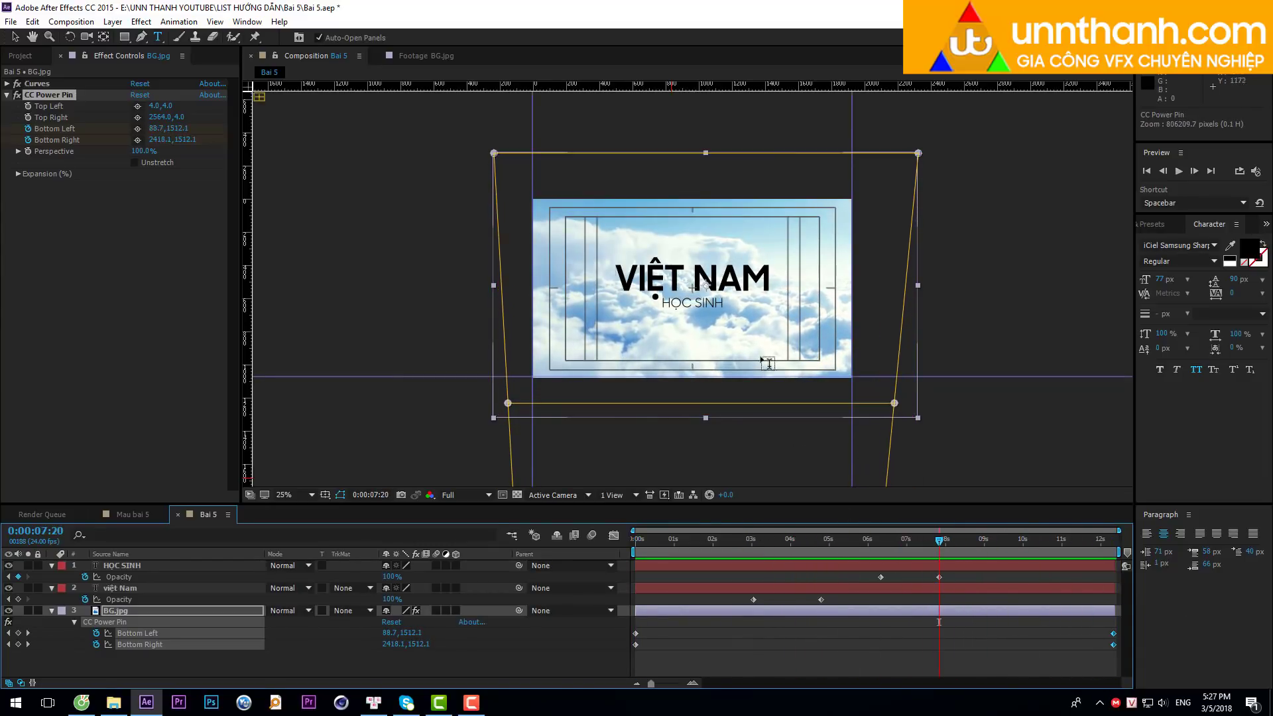
key(period)
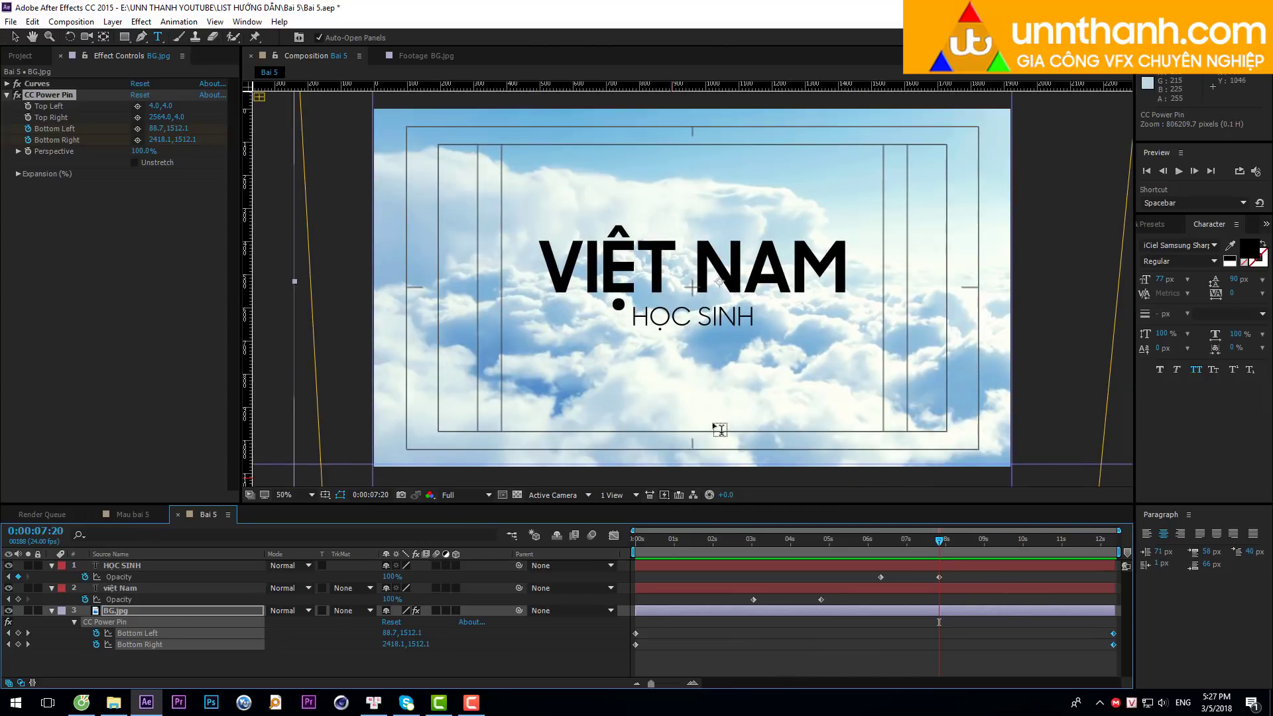
drag(838, 548, 927, 550)
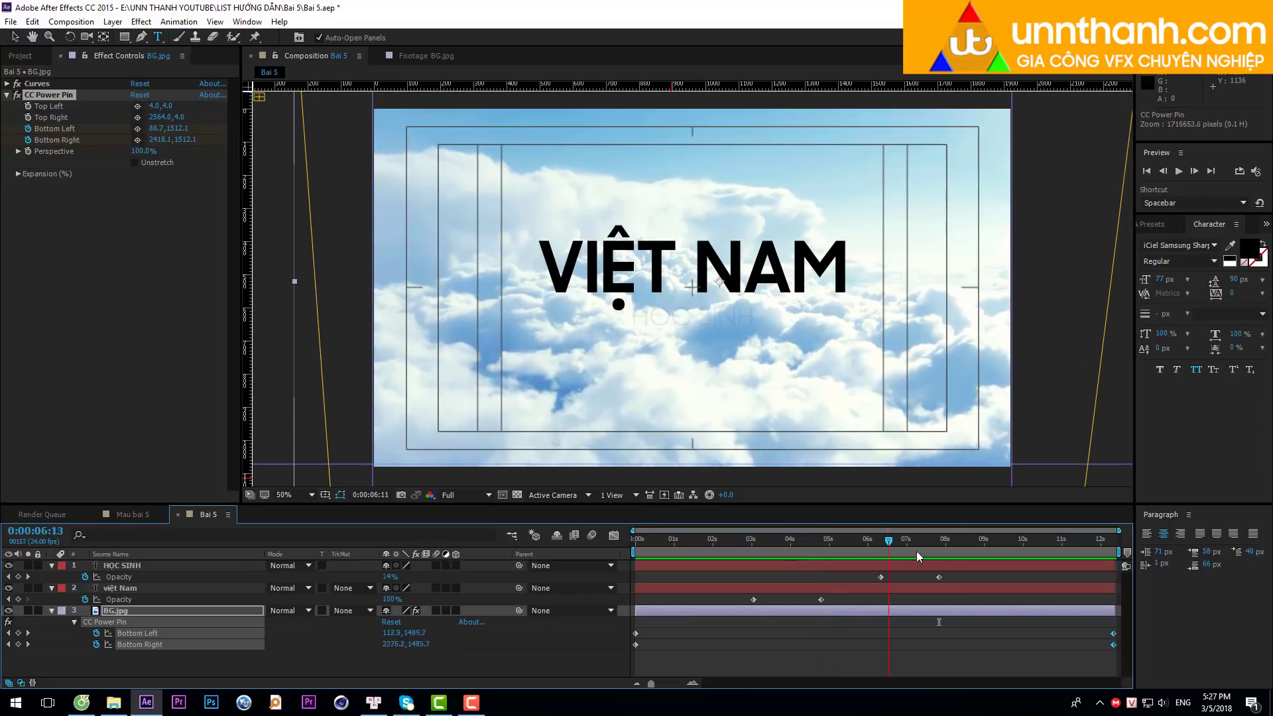
click(130, 565)
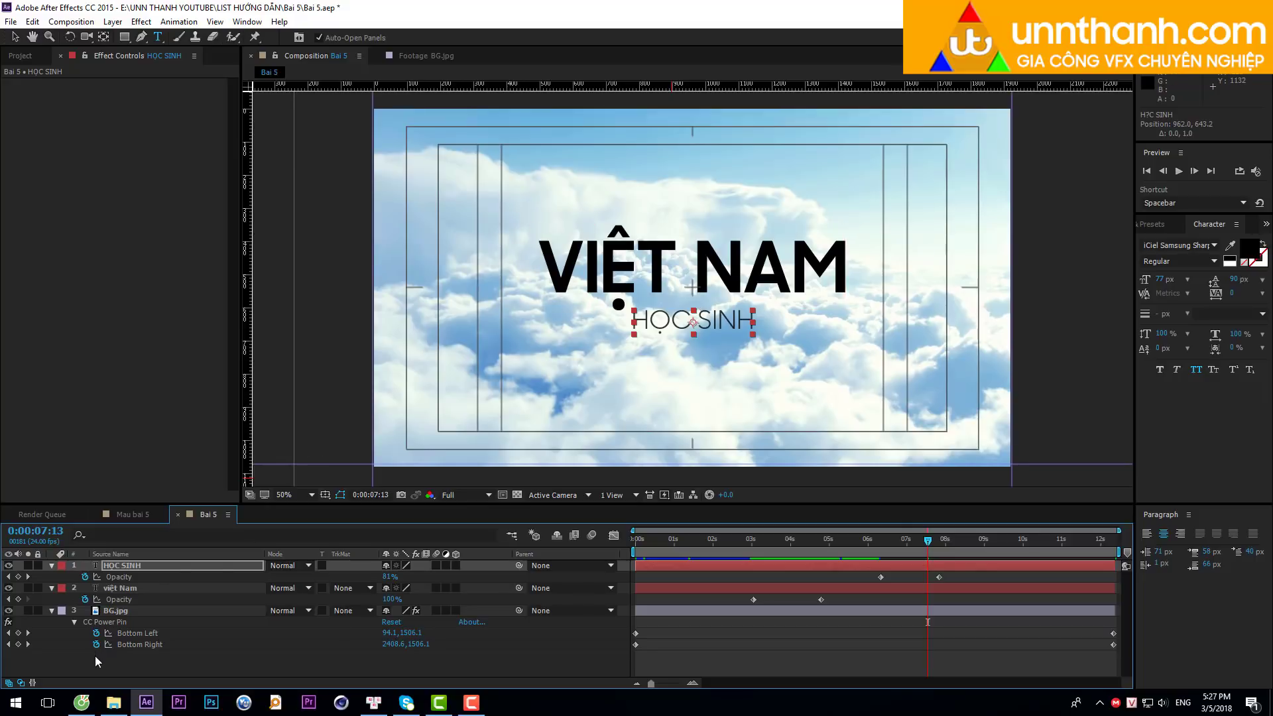
click(126, 658)
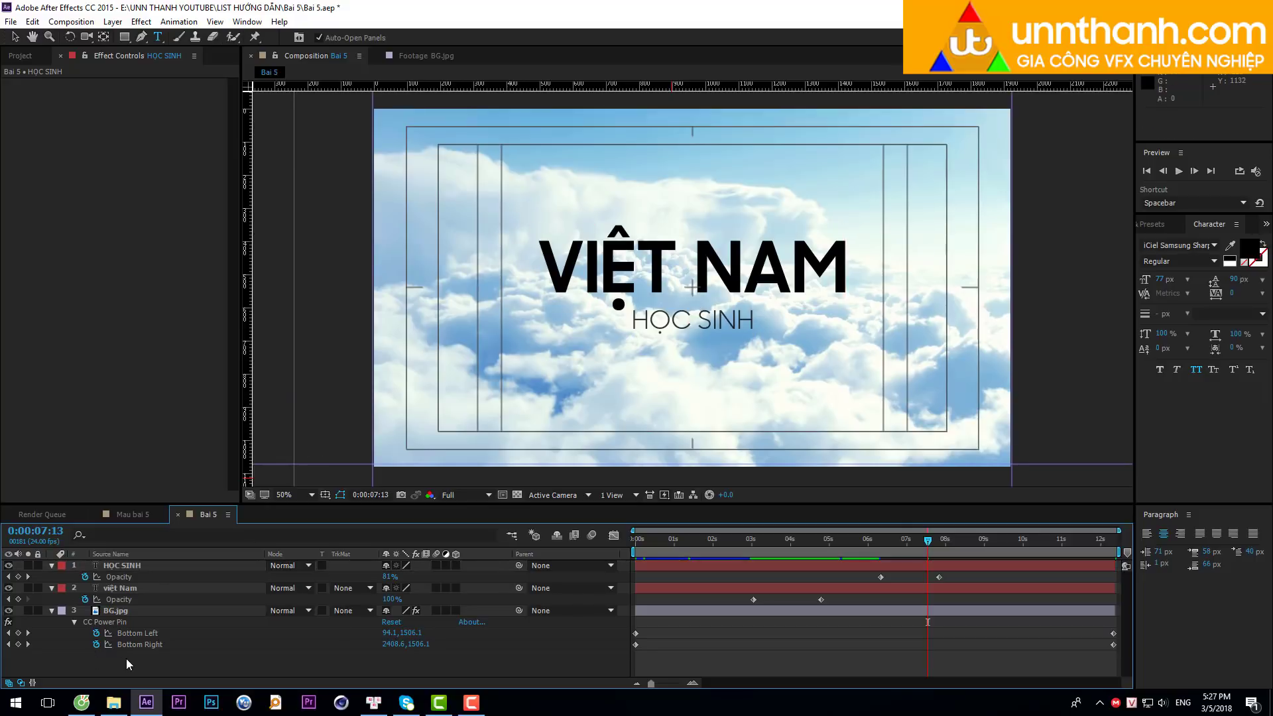
Add a Null Object layer via Layer > New and begin renaming Null 1.
click(113, 22)
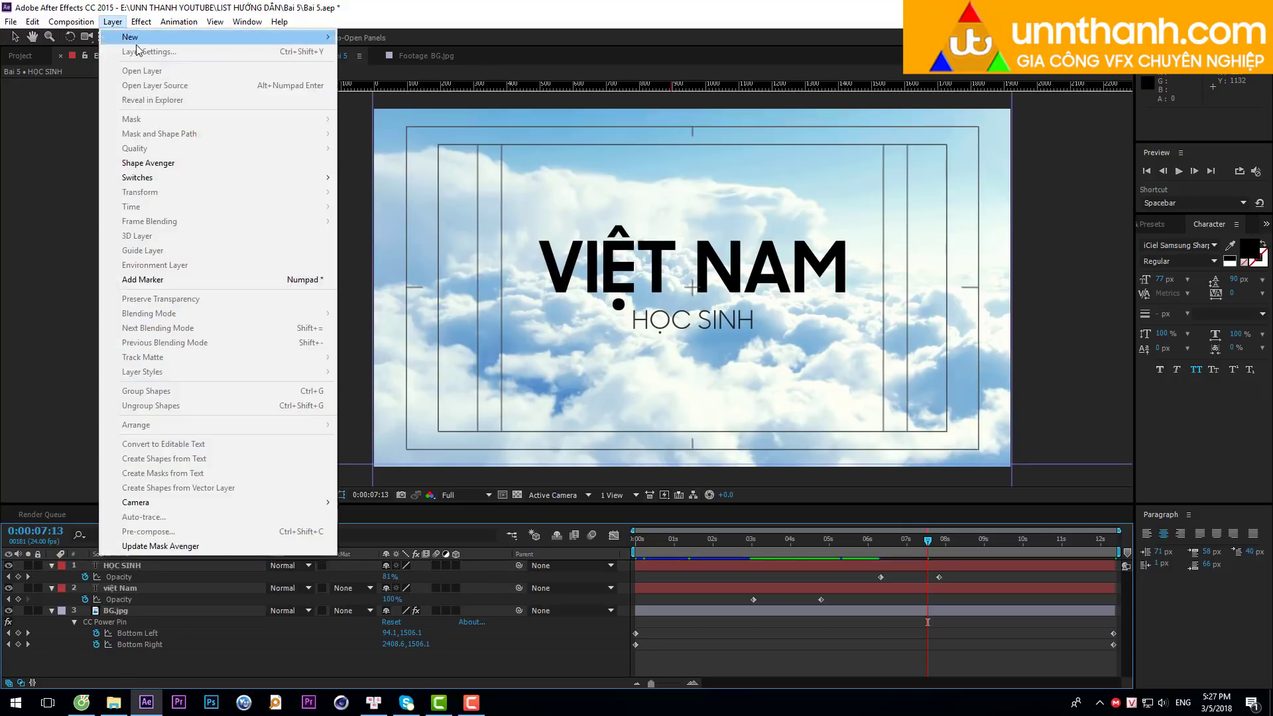
mouse_move(137, 40)
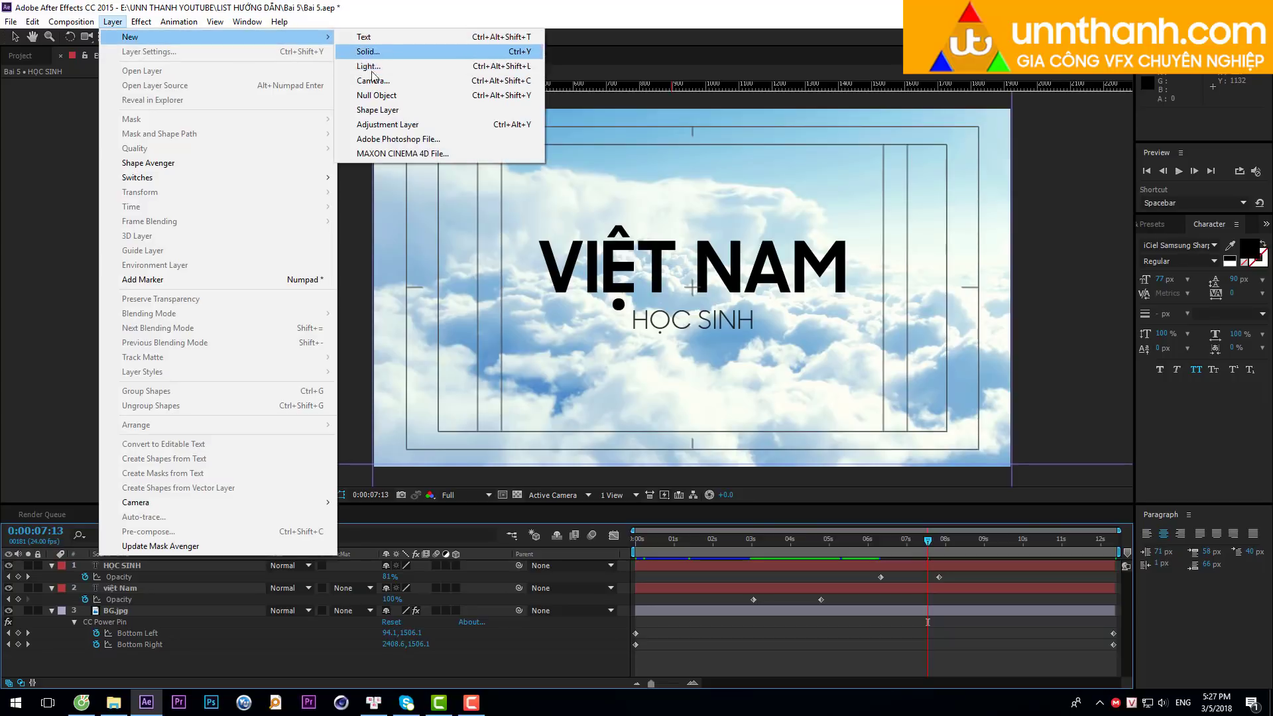
click(373, 98)
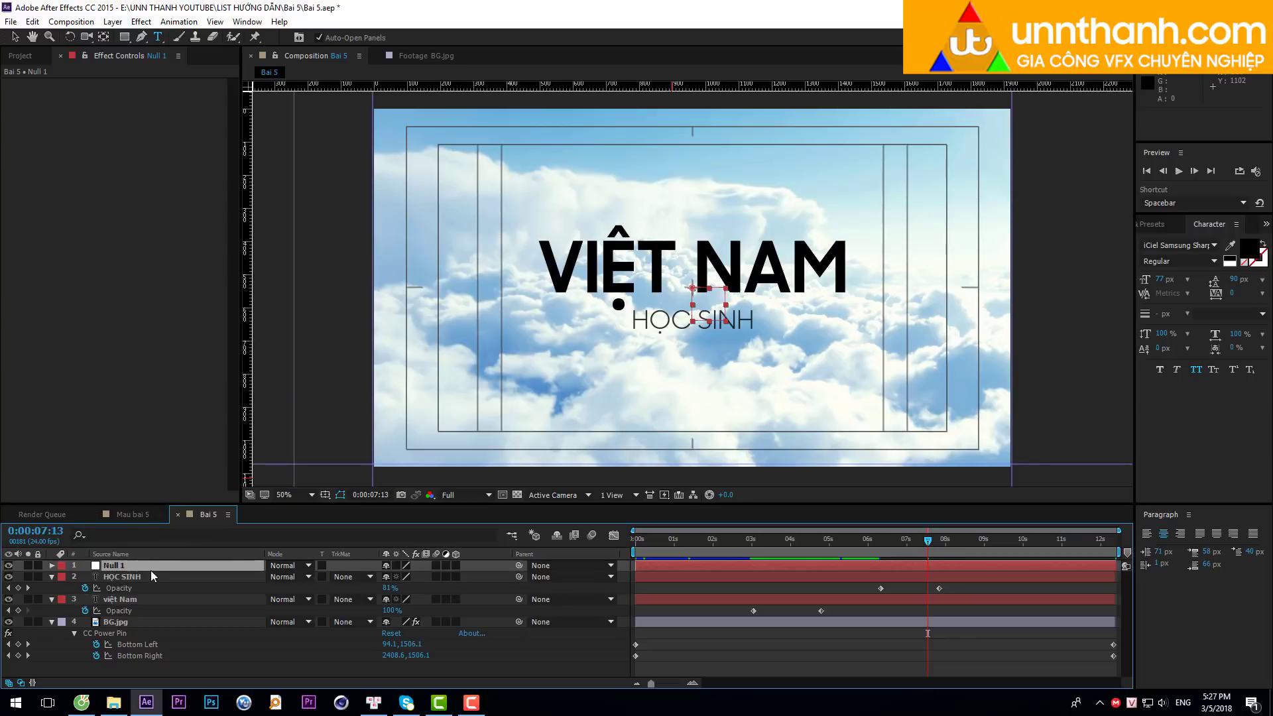
click(159, 565)
right_click(152, 569)
click(197, 555)
text(cd)
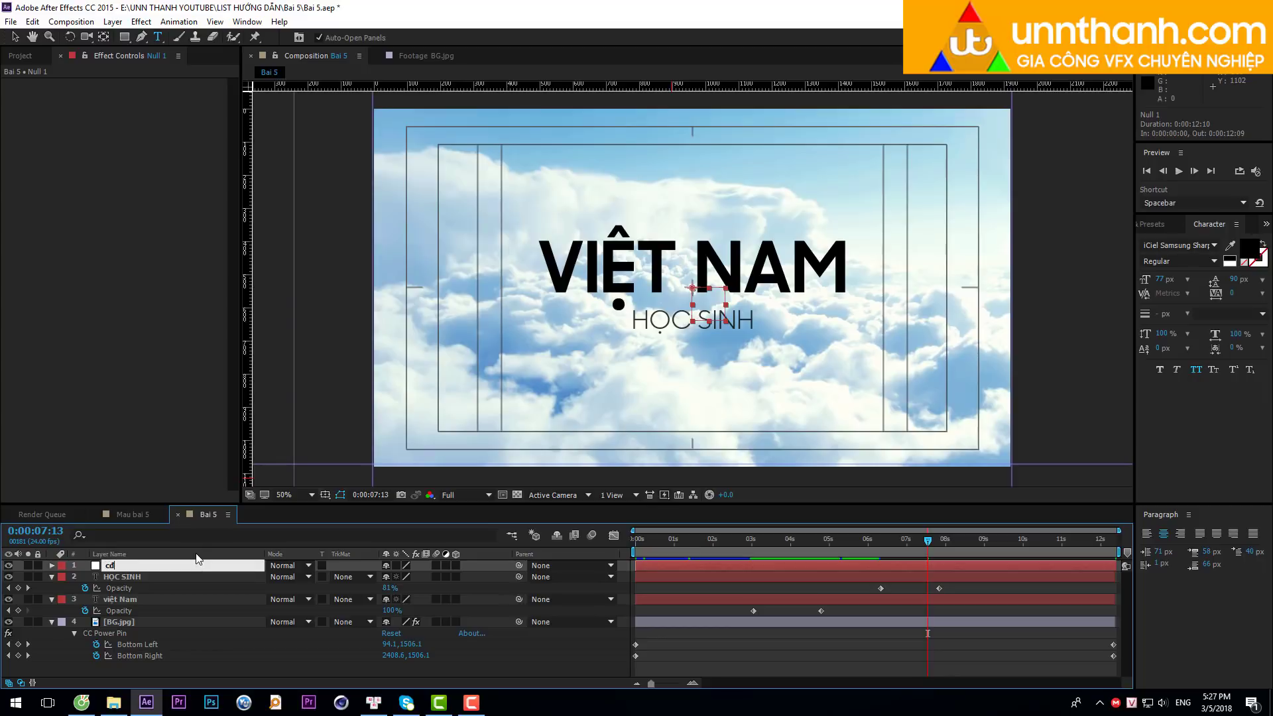
Rename the null layer to CD.
key(Return)
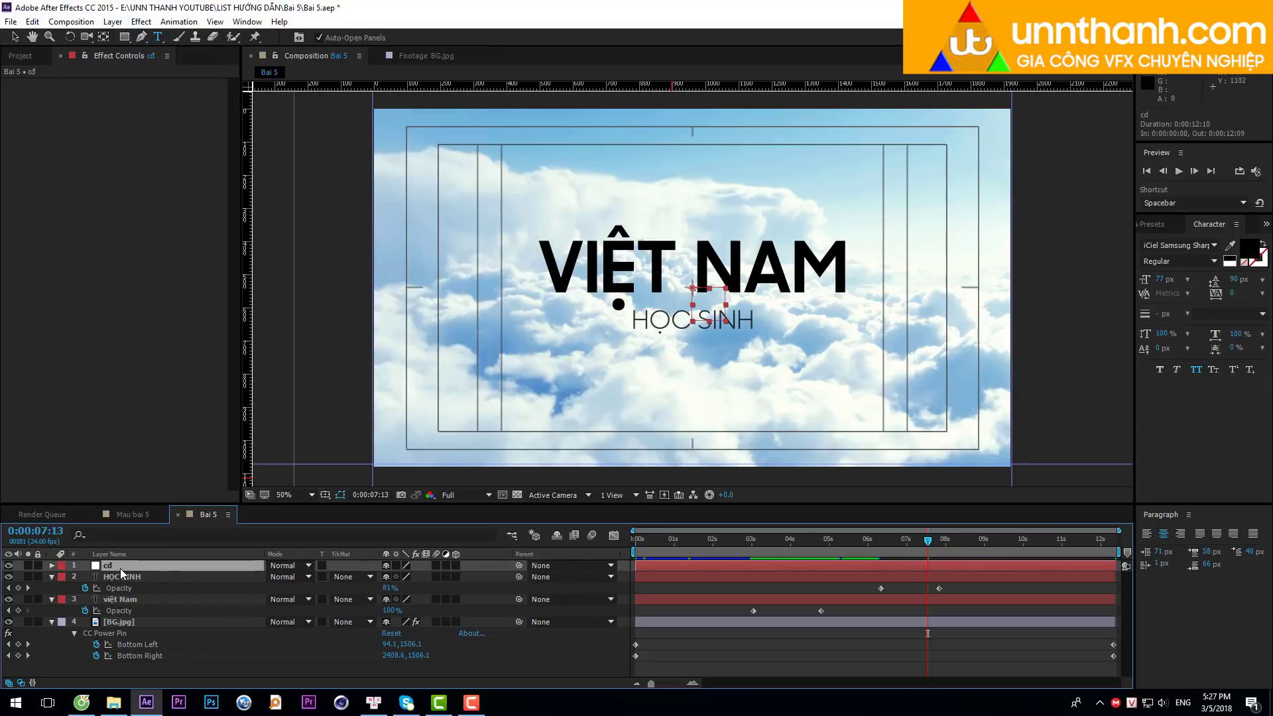
key(Return)
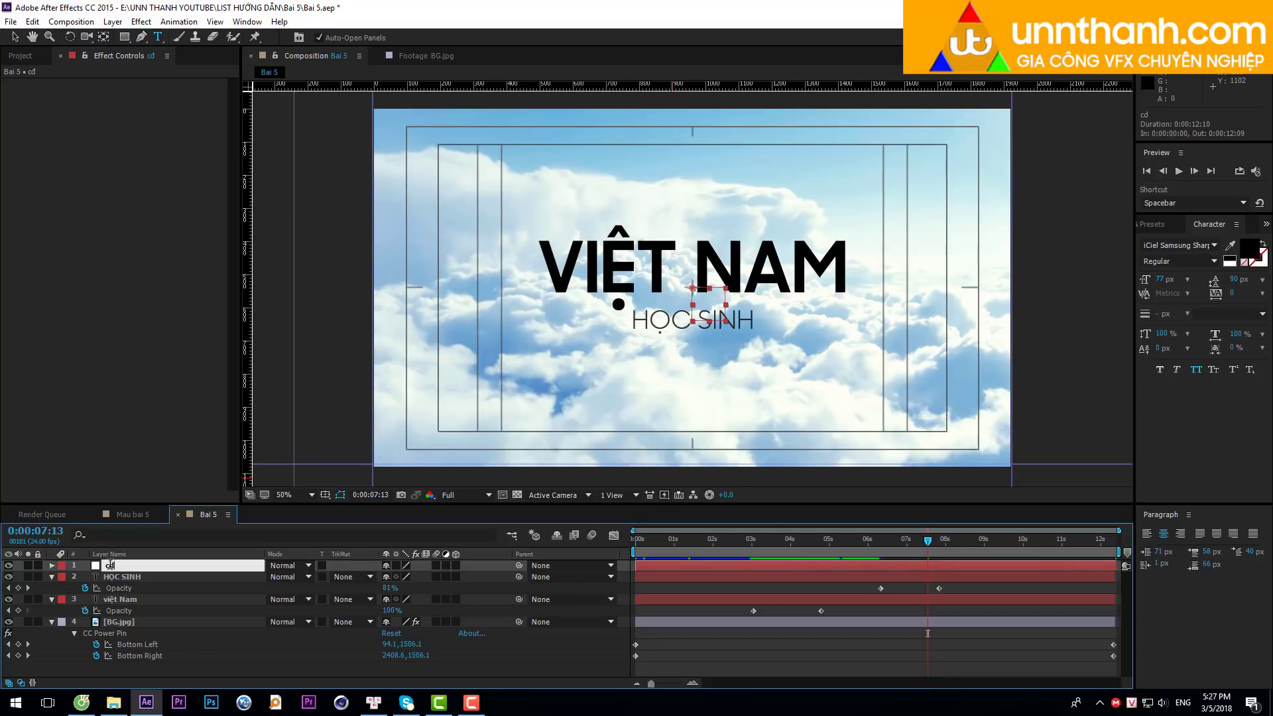
drag(110, 564, 97, 565)
key(Return)
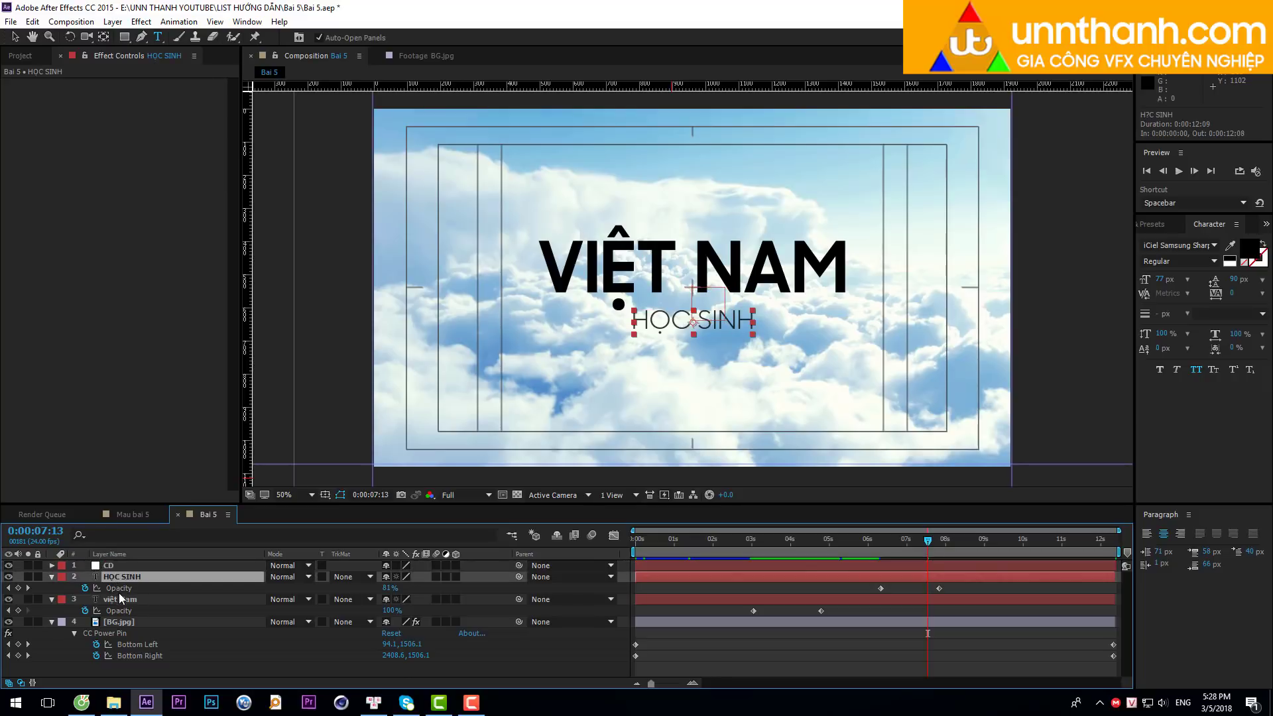
Rename the việt Nam text layer to VIET NAM and collapse both text layers.
click(127, 600)
double_click(127, 601)
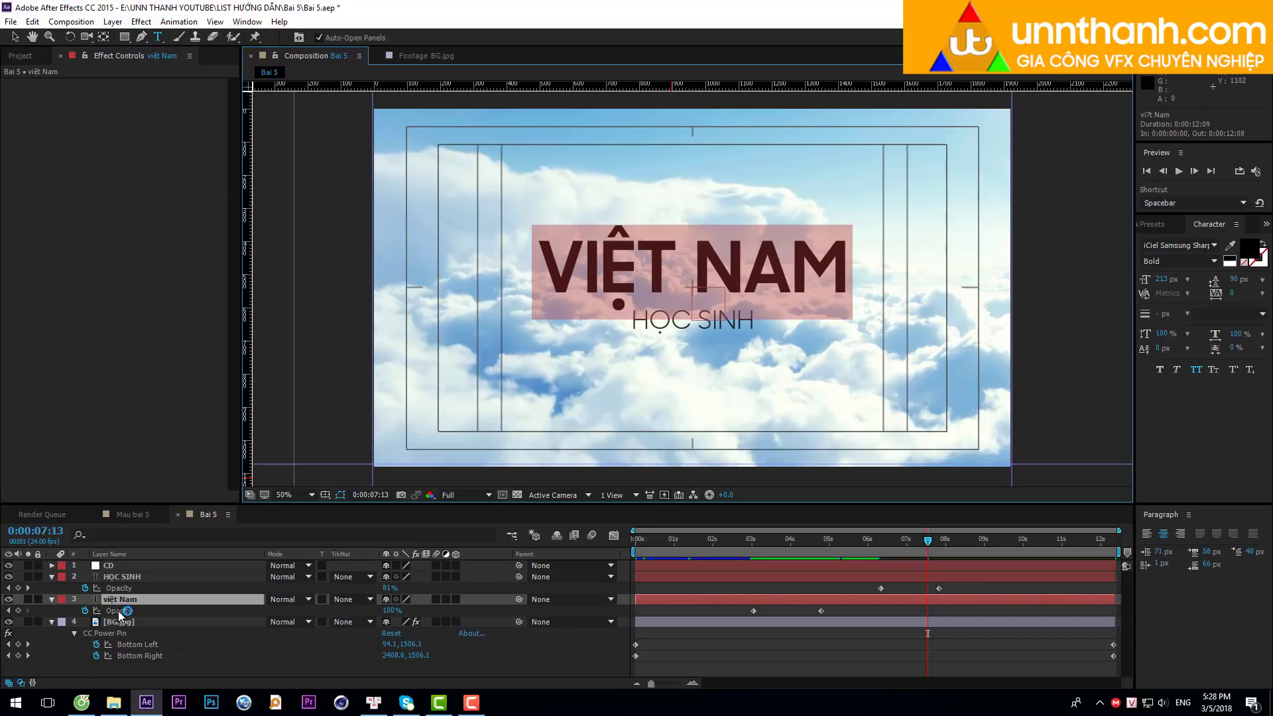
key(Escape)
key(v)
key(Home)
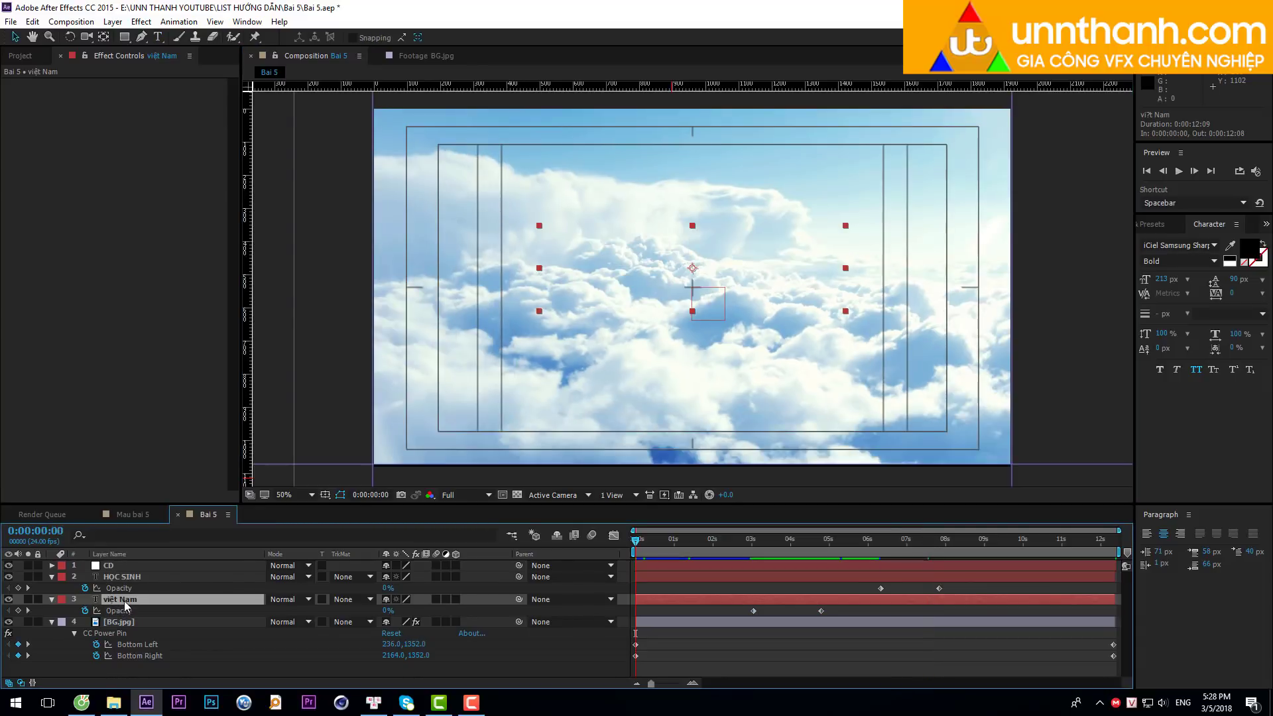
key(space)
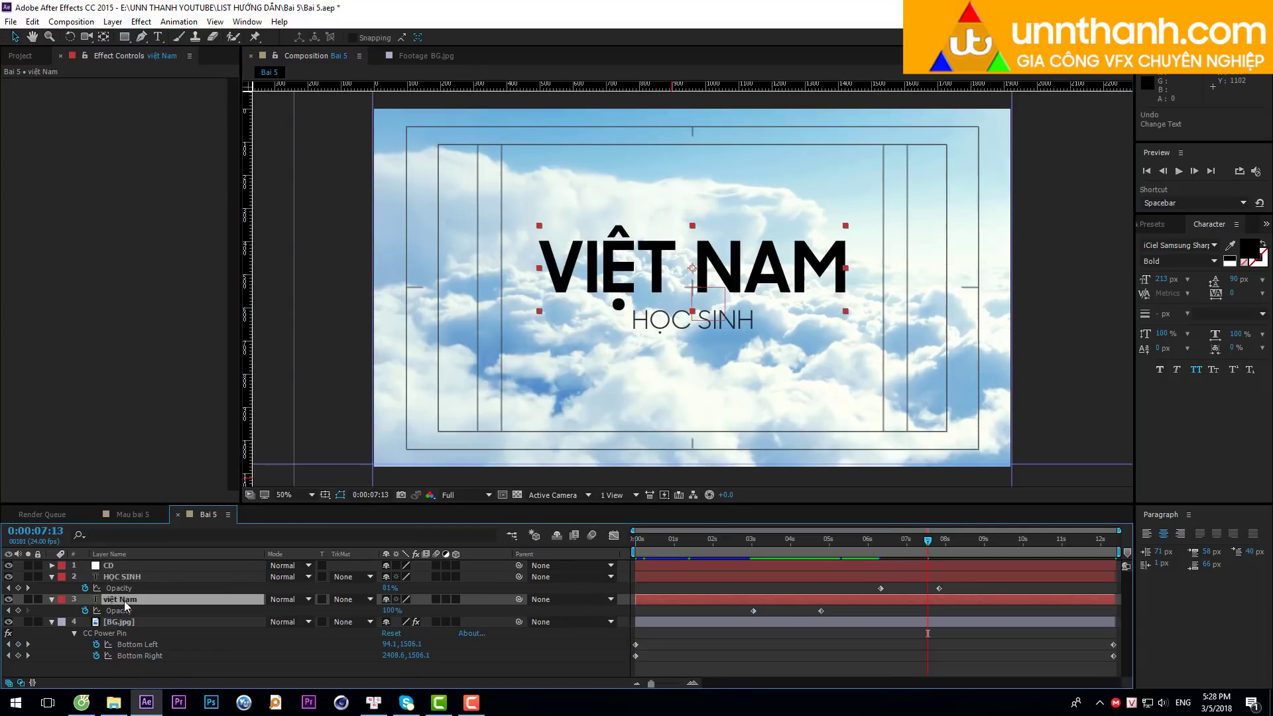
right_click(126, 600)
click(143, 594)
text(VI)
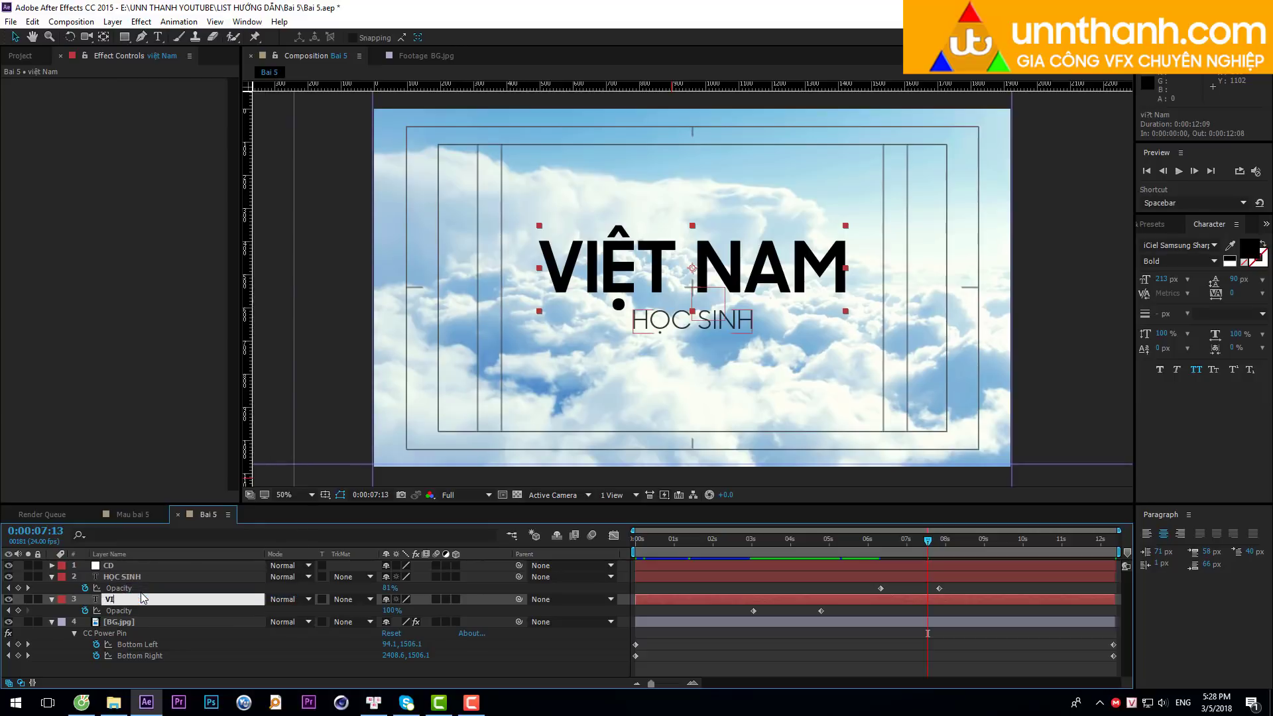
text(ET NAM)
key(Return)
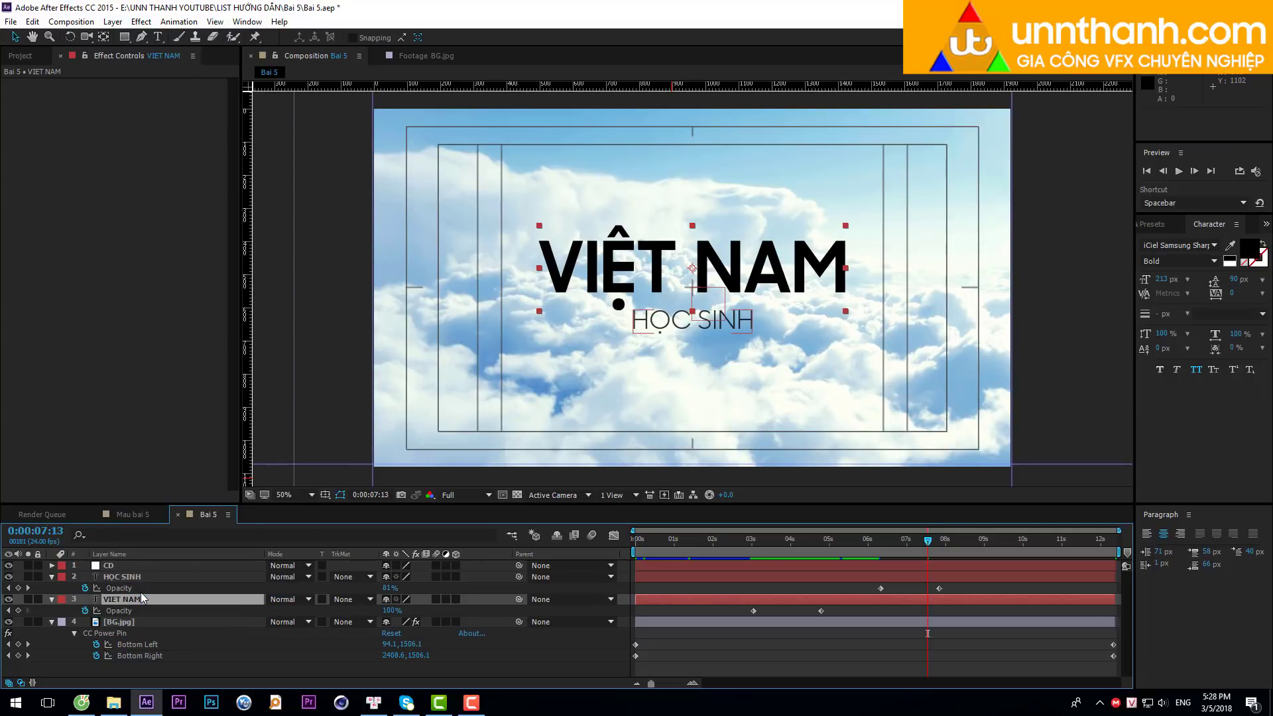
click(52, 577)
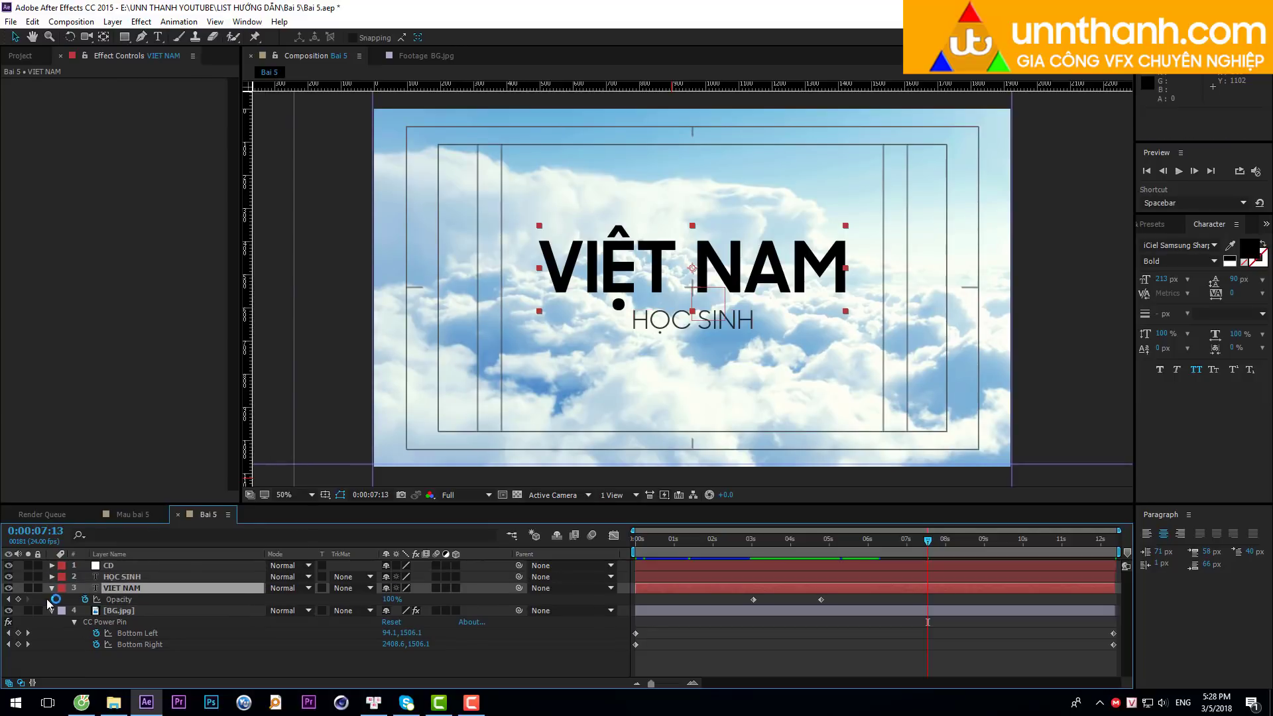
click(53, 589)
click(53, 600)
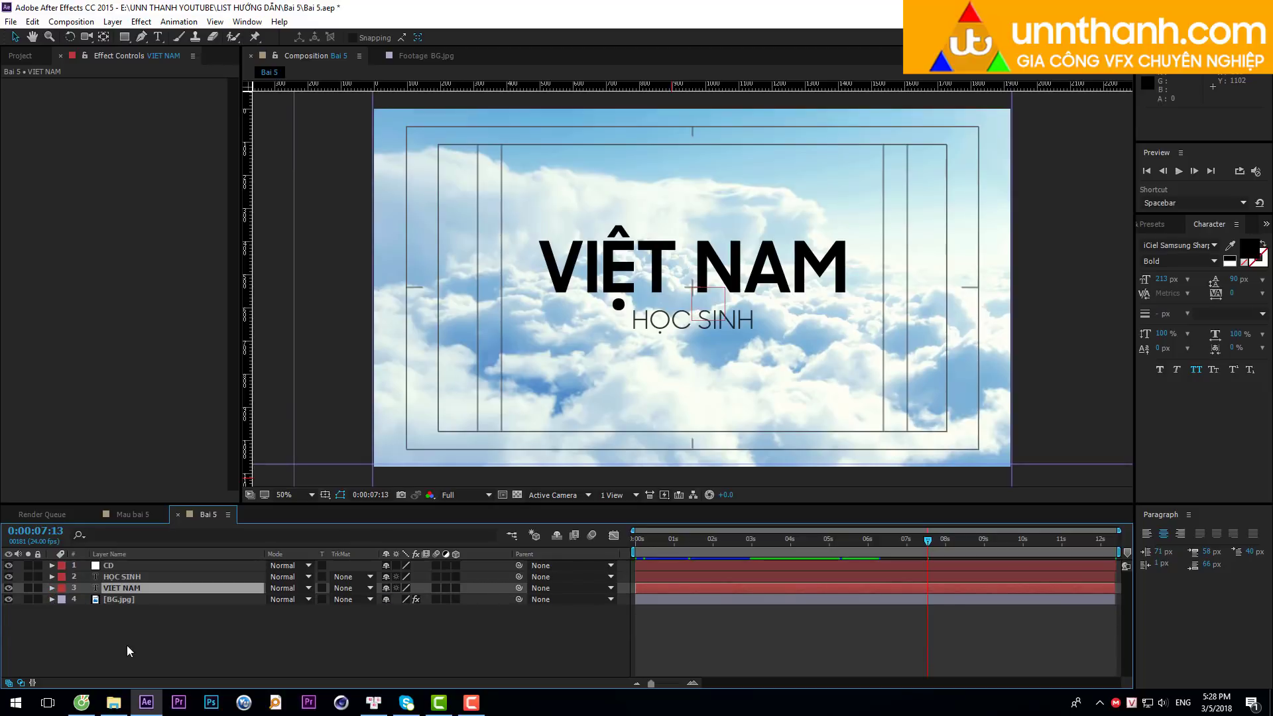
click(126, 645)
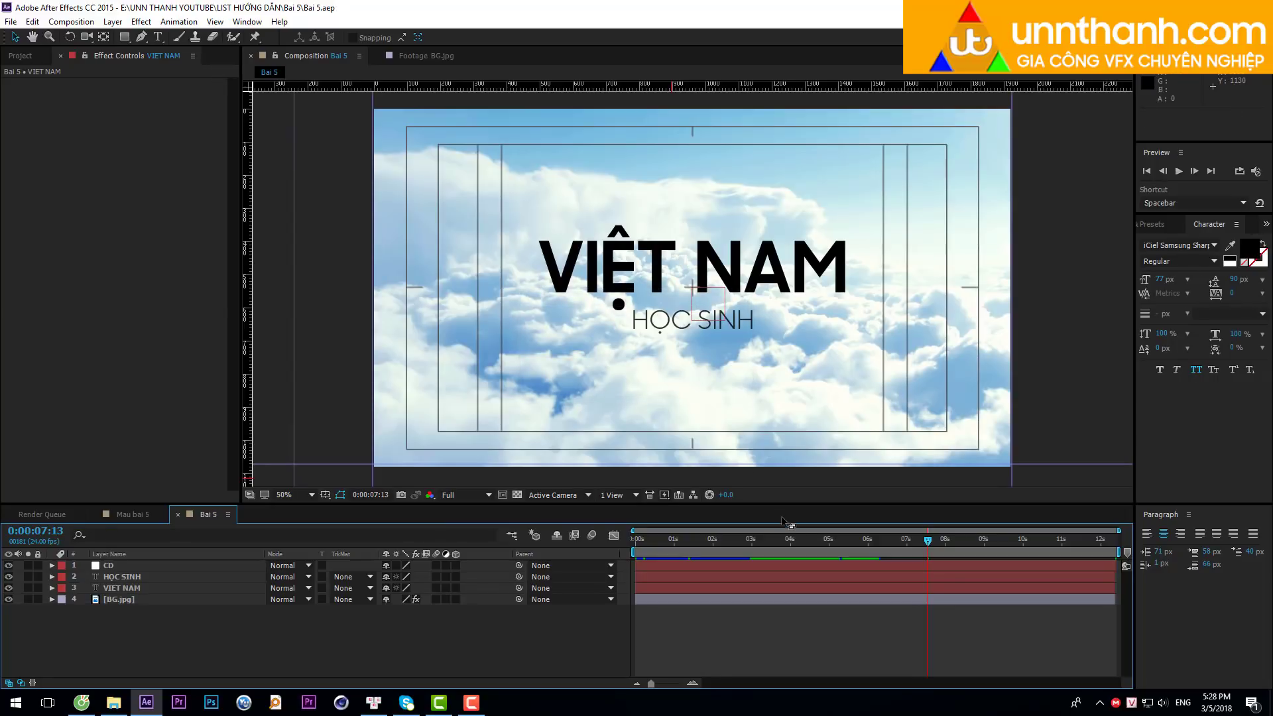
key(Caps_Lock)
click(803, 545)
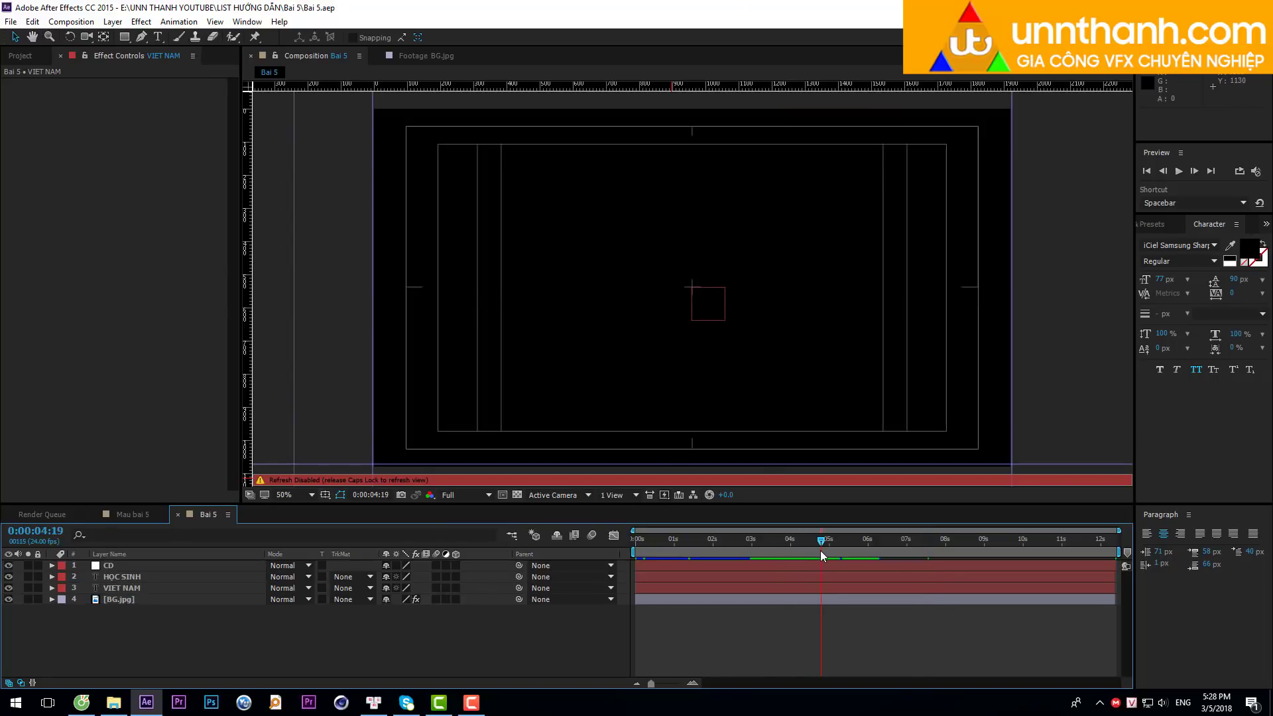
key(Caps_Lock)
click(795, 538)
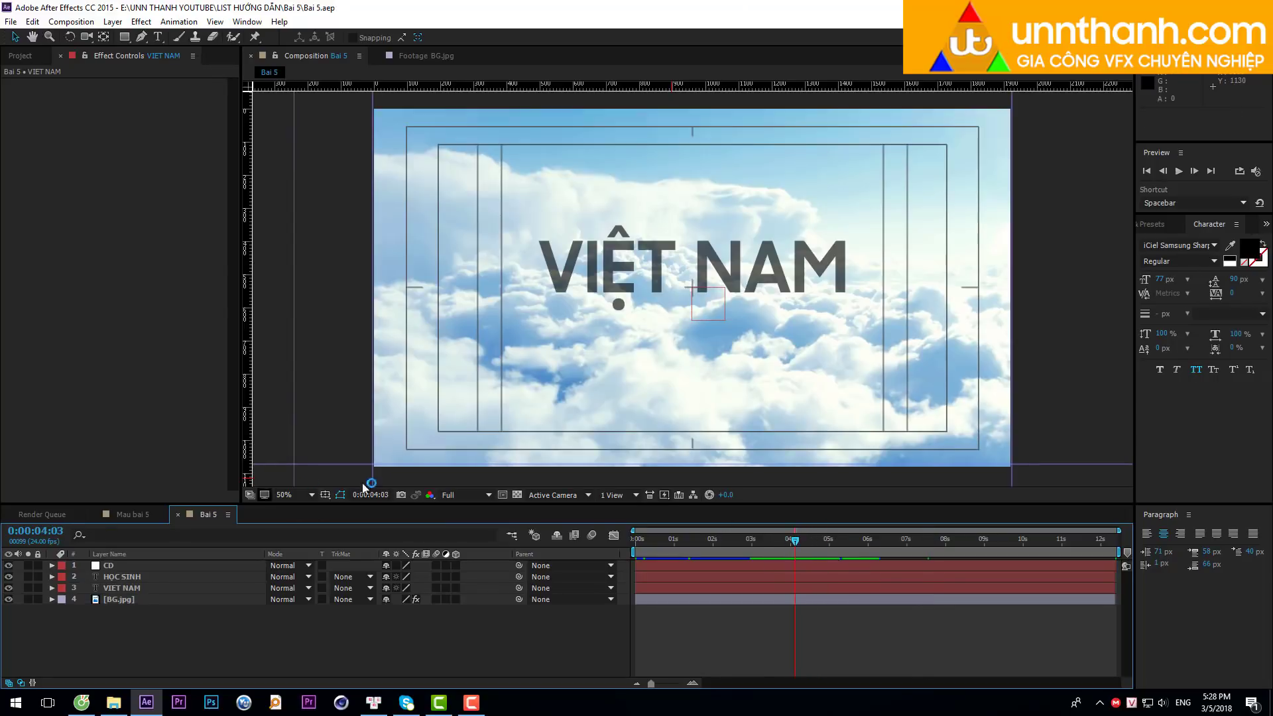
key(Caps_Lock)
click(806, 551)
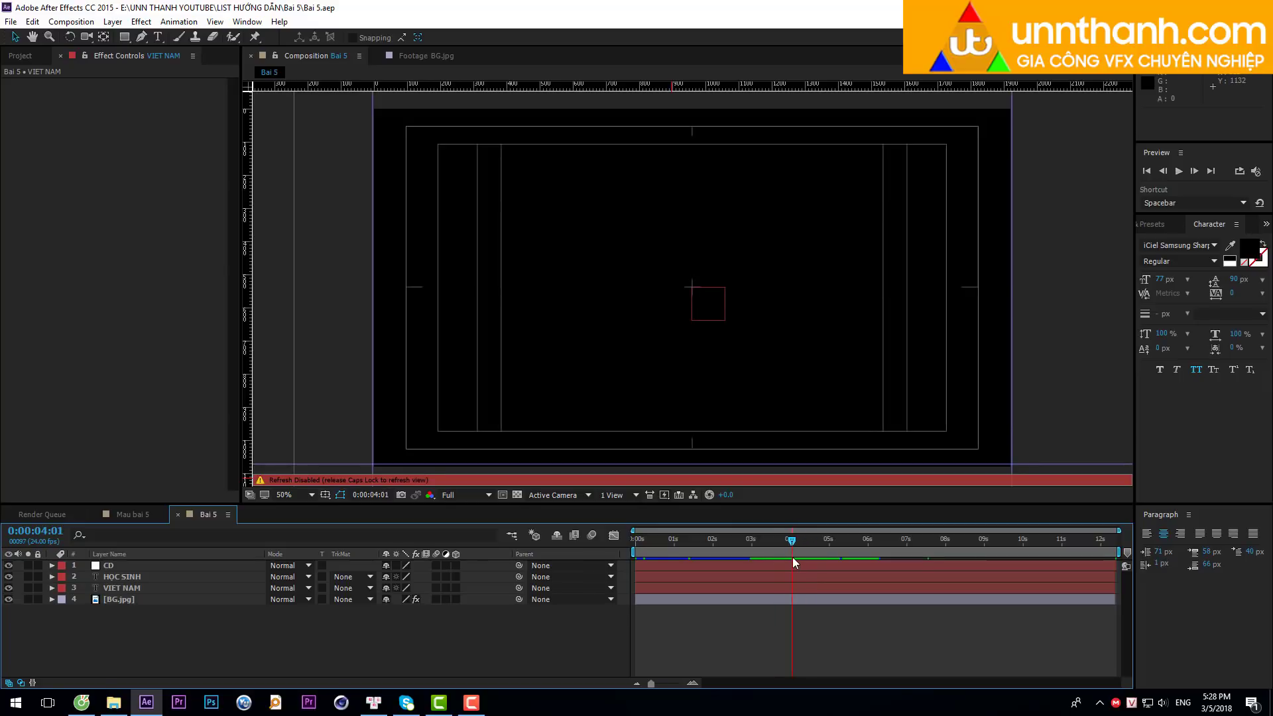
key(Caps_Lock)
drag(786, 550, 948, 555)
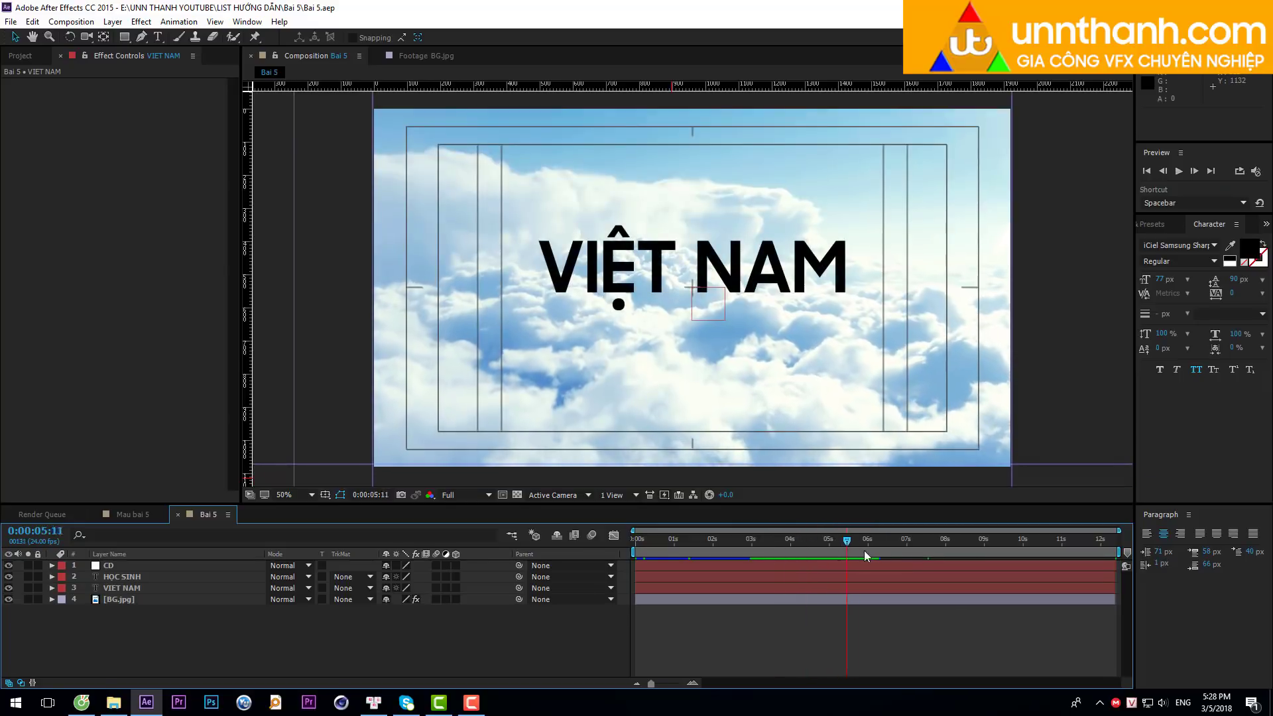
click(108, 567)
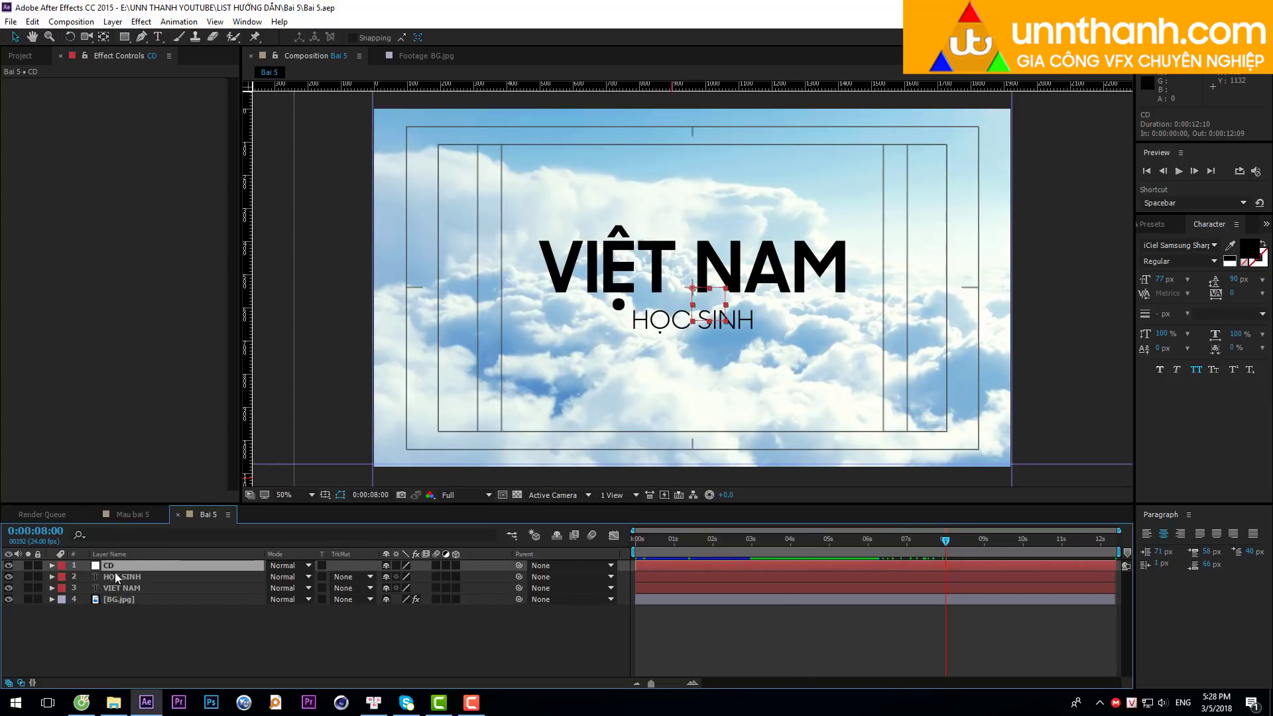
Parent HỌC SINH and VIET NAM to the CD null using the pick whip.
click(117, 577)
shift+click(130, 587)
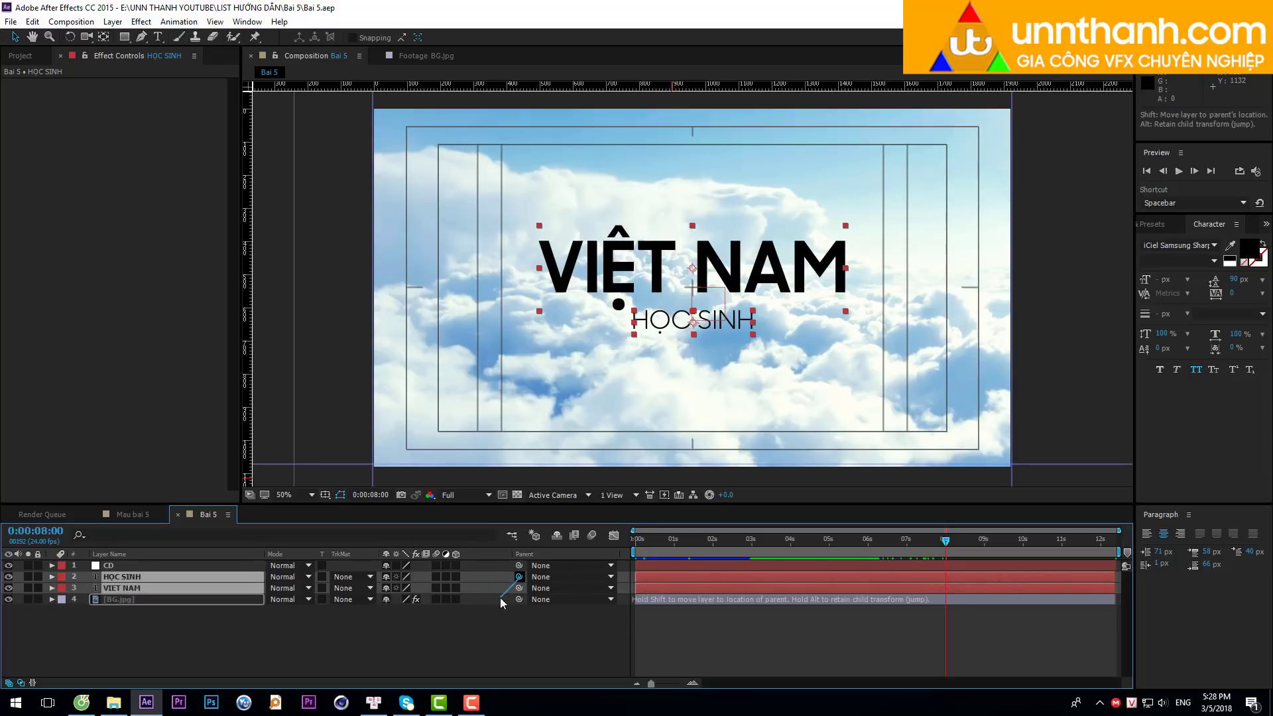
drag(490, 582, 113, 566)
click(187, 619)
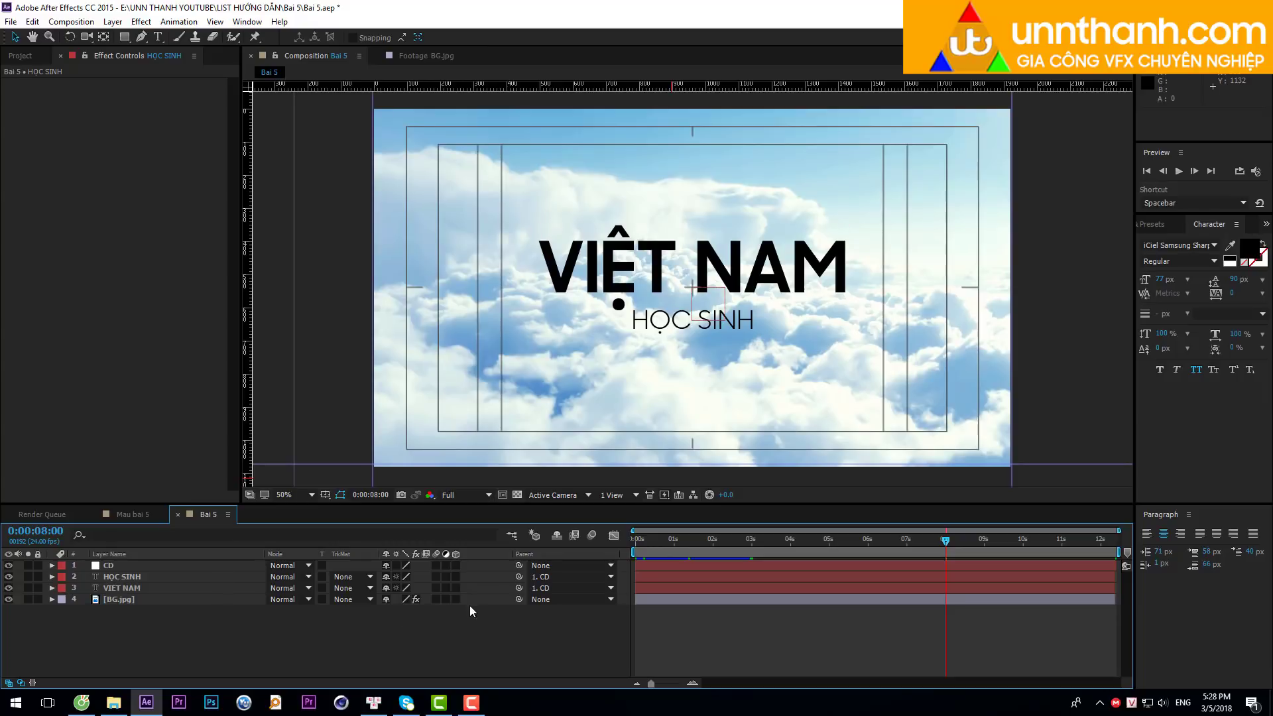
Undo the CD parenting and toggle the Switches and Modes columns off and back on.
key(ctrl+z)
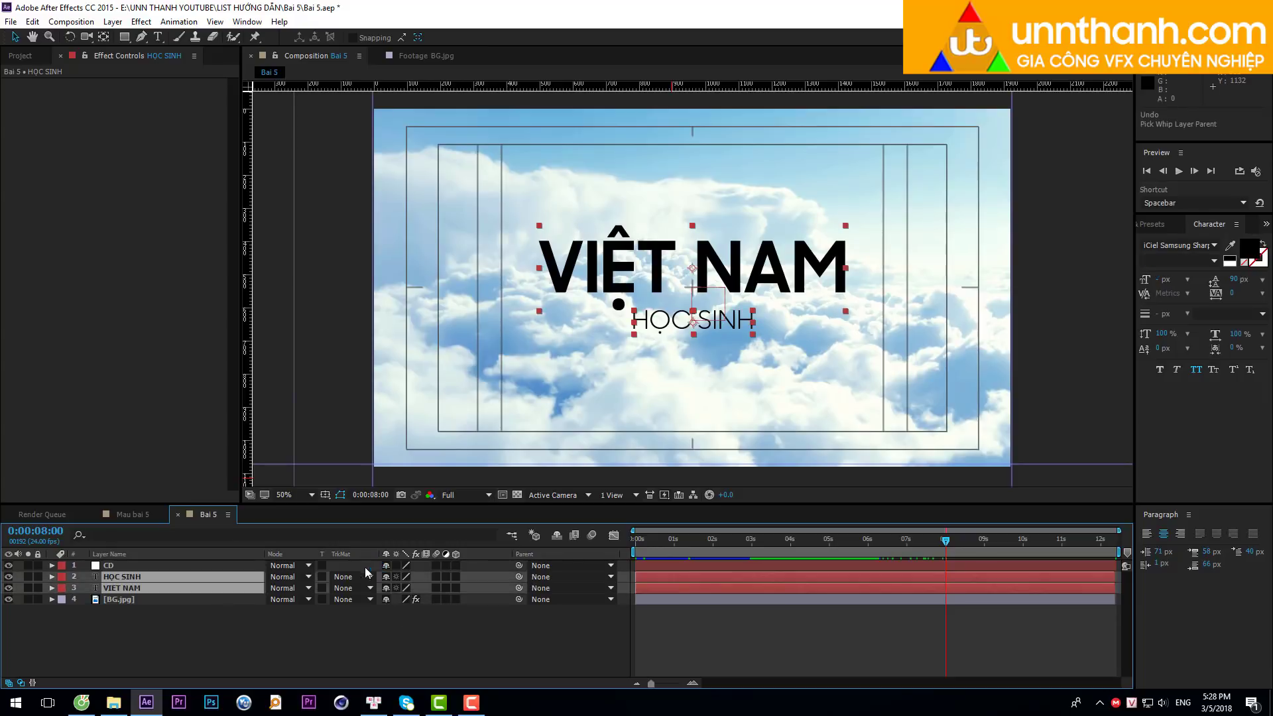
click(254, 646)
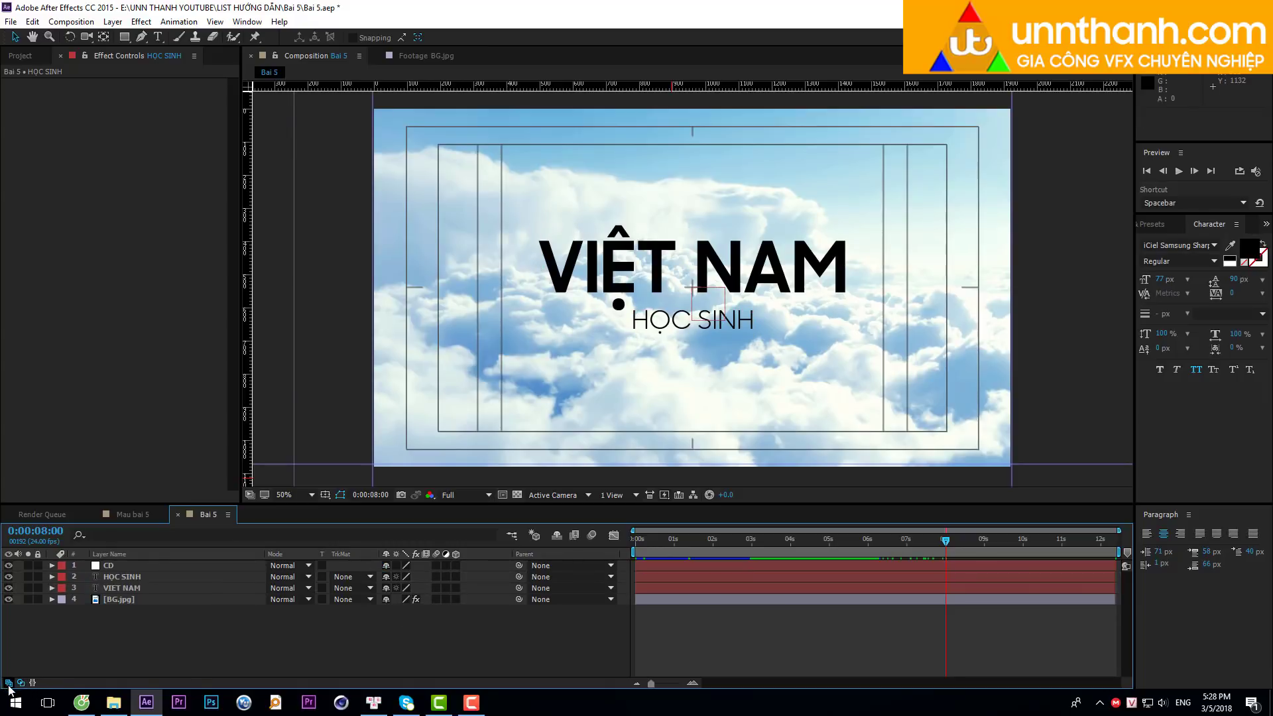
click(483, 707)
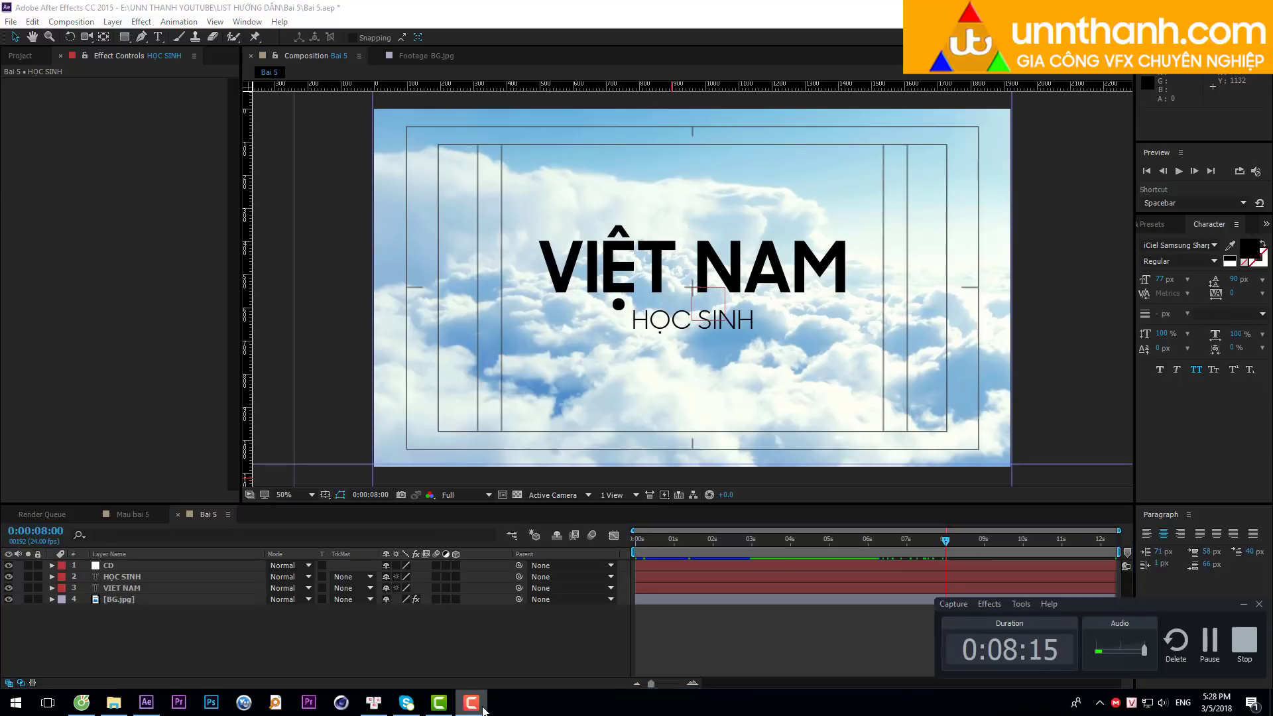
click(482, 706)
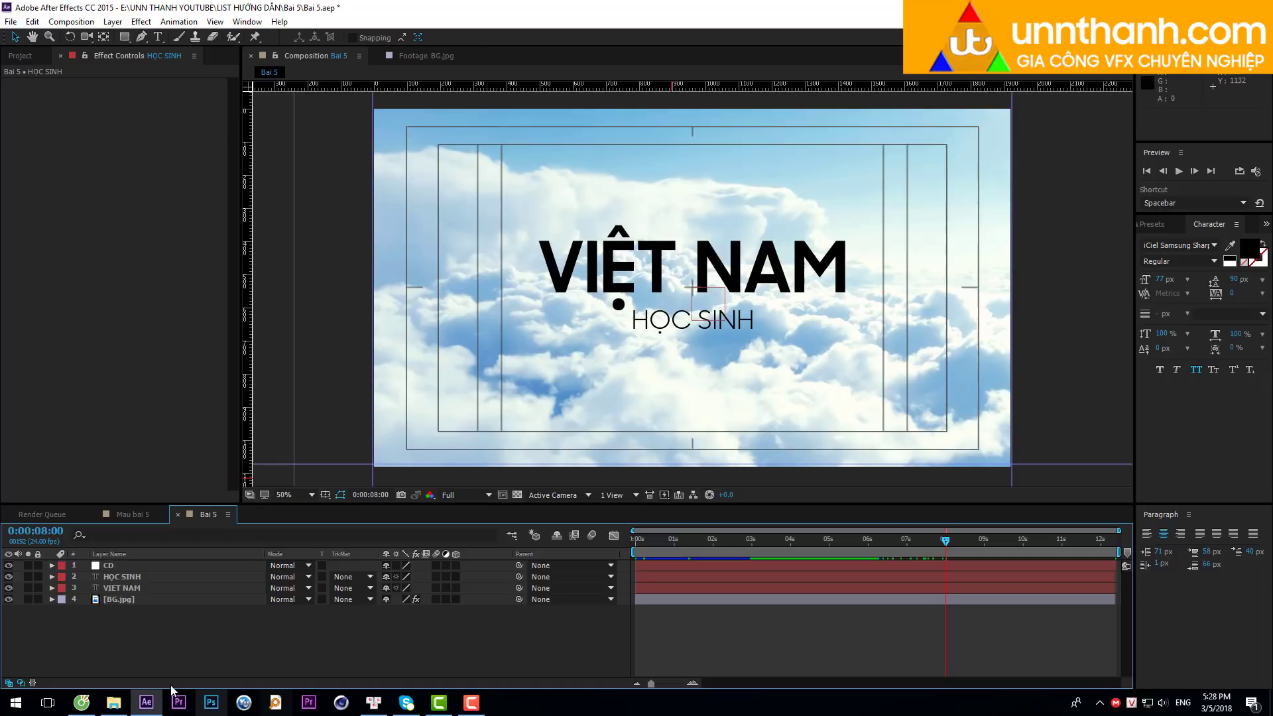
click(20, 683)
click(9, 683)
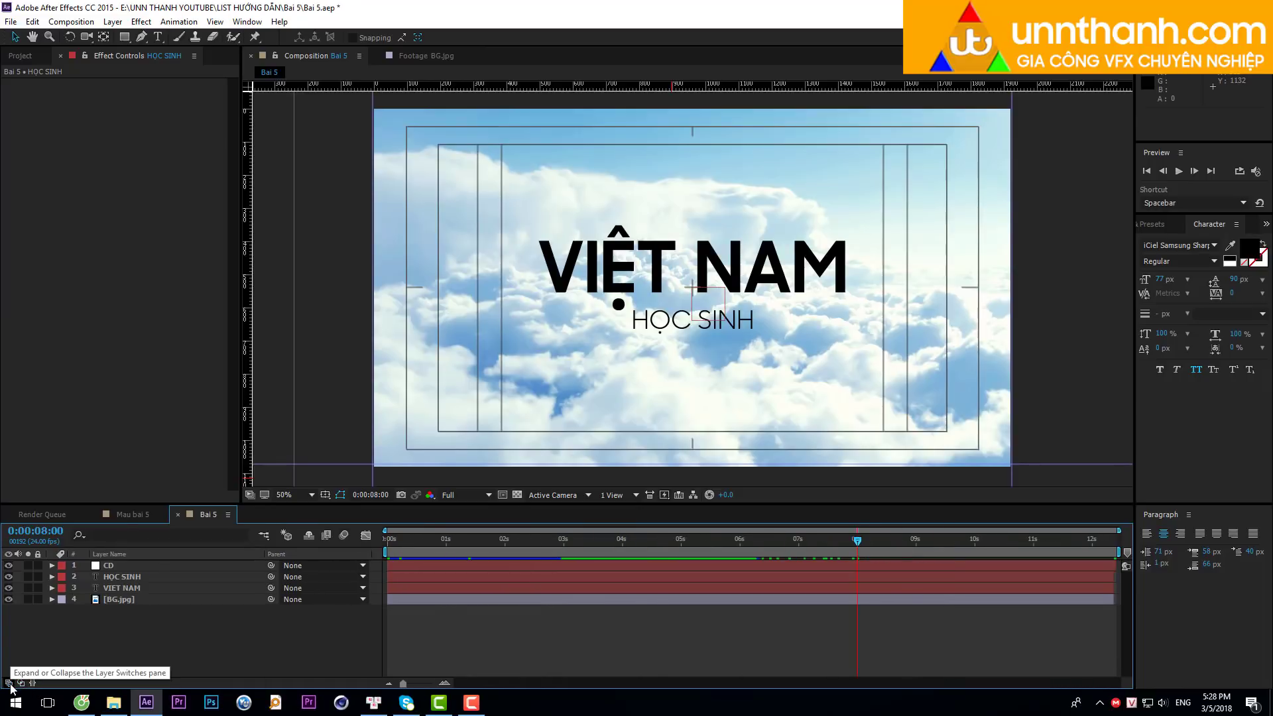
click(310, 588)
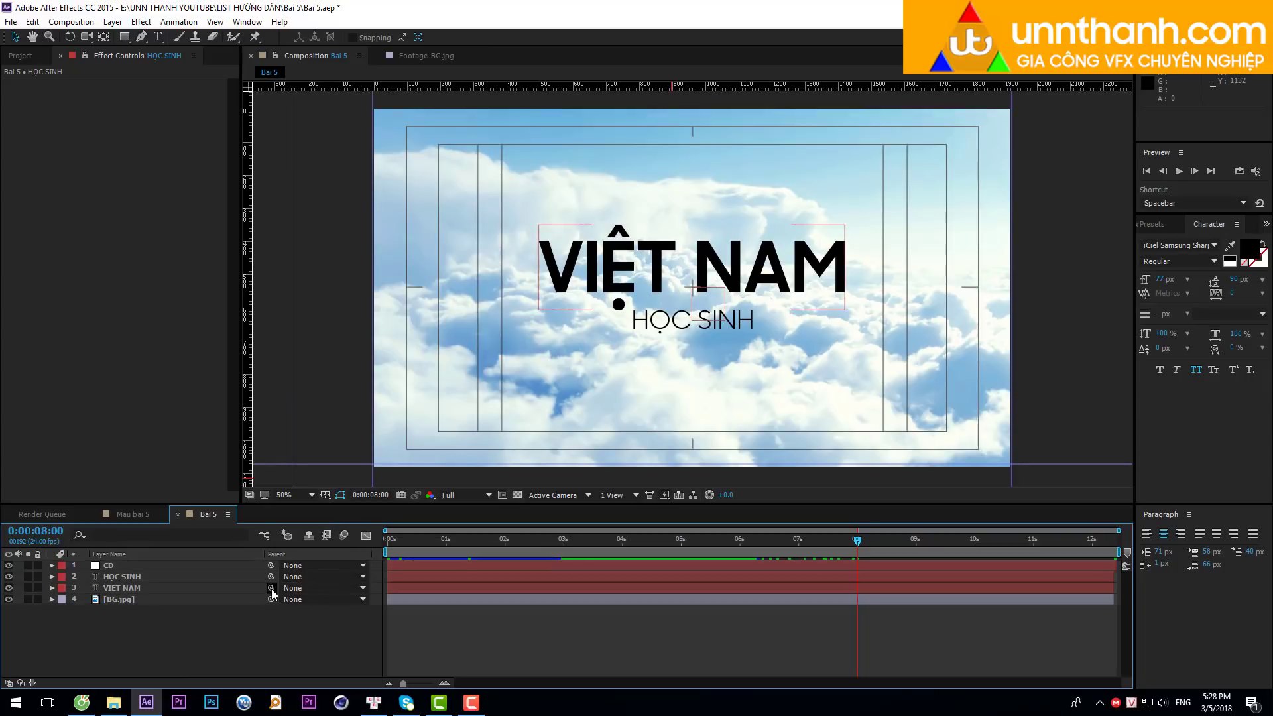
click(261, 630)
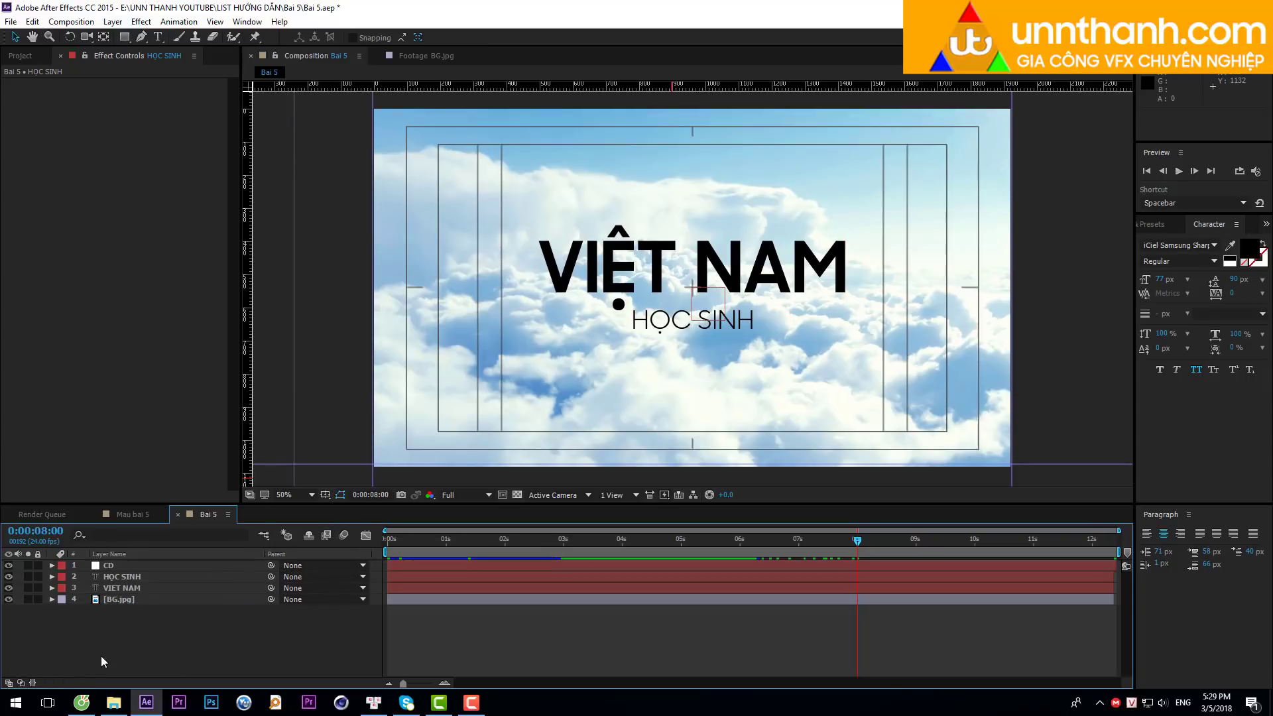
click(9, 682)
click(22, 683)
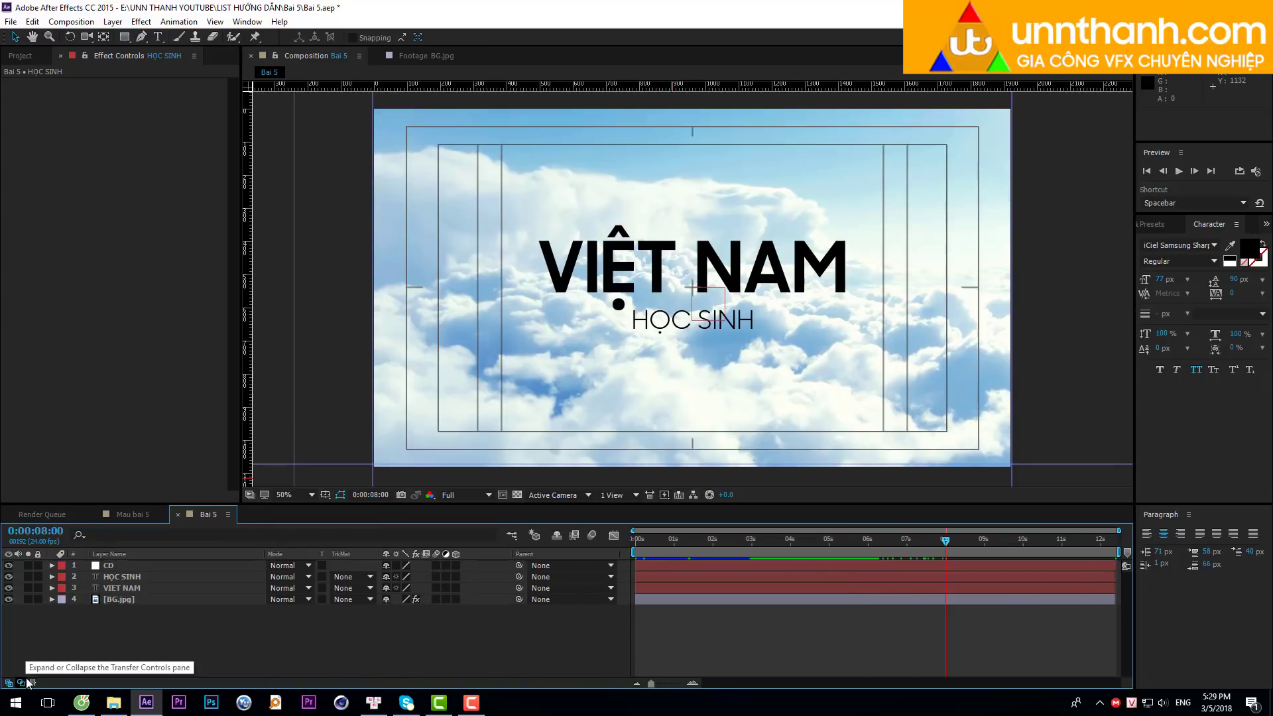
Hide and then restore the Parent column via the header's Columns menu.
right_click(128, 552)
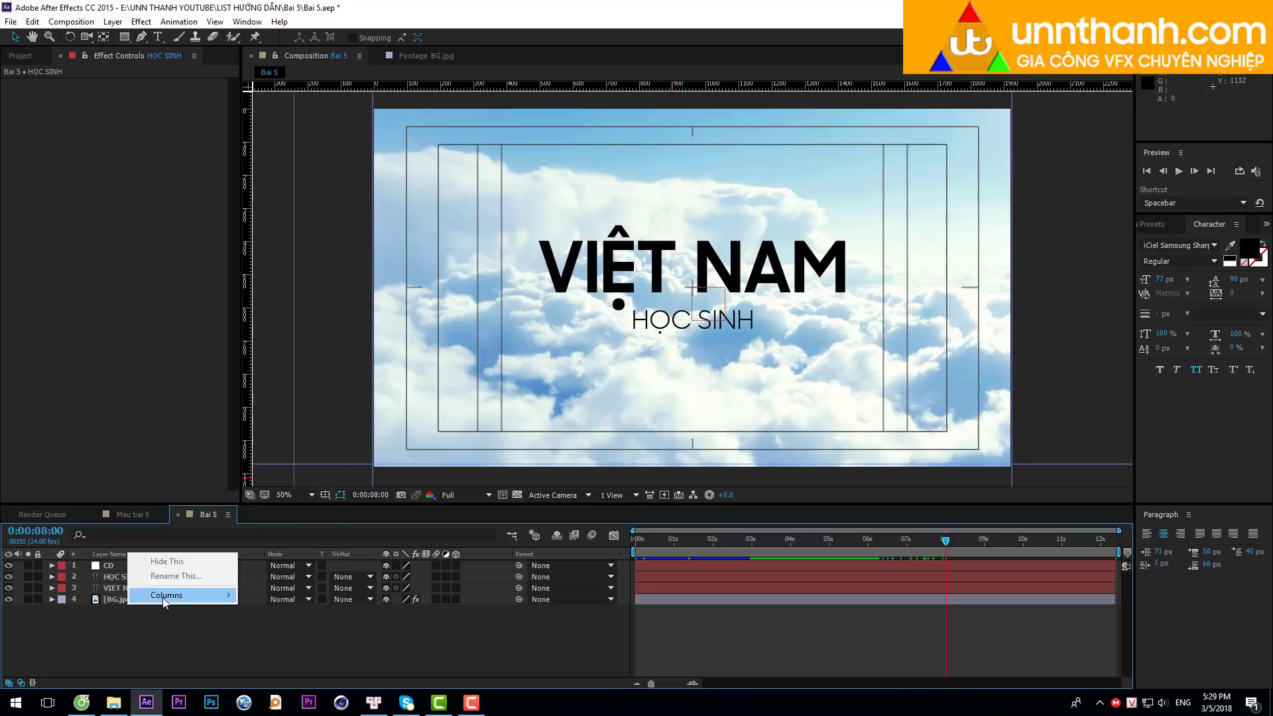
mouse_move(163, 597)
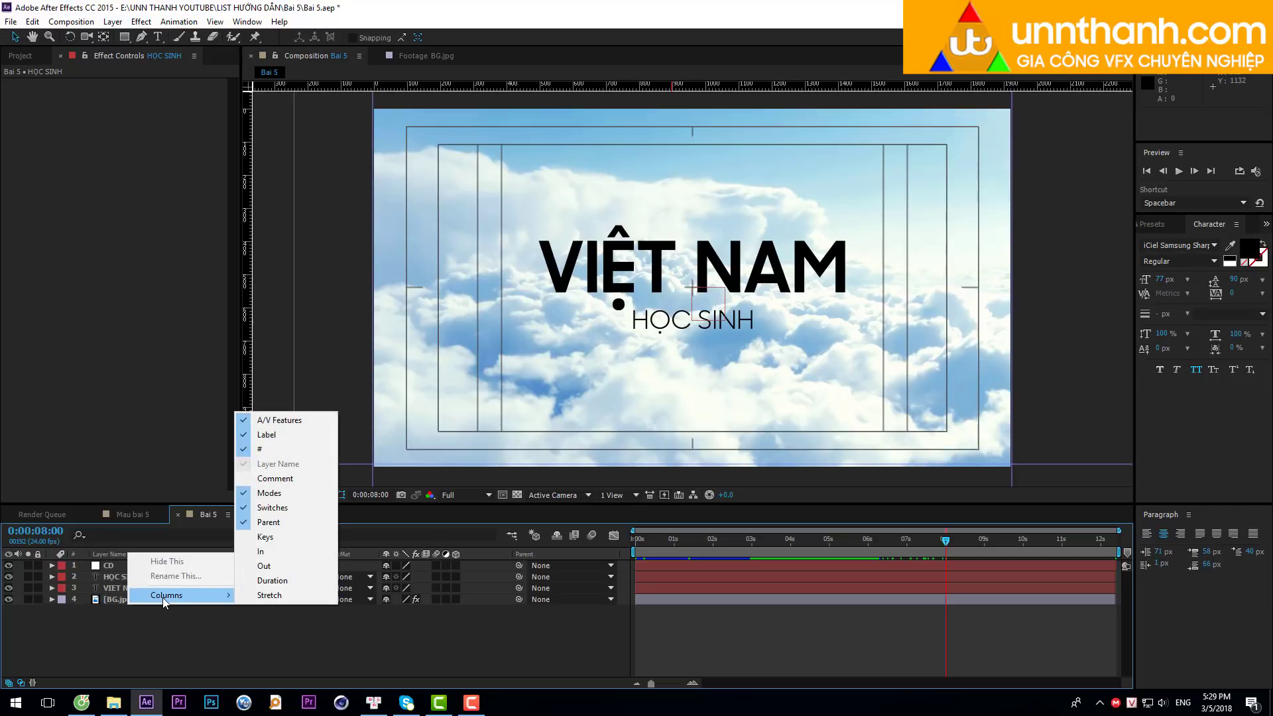
click(250, 523)
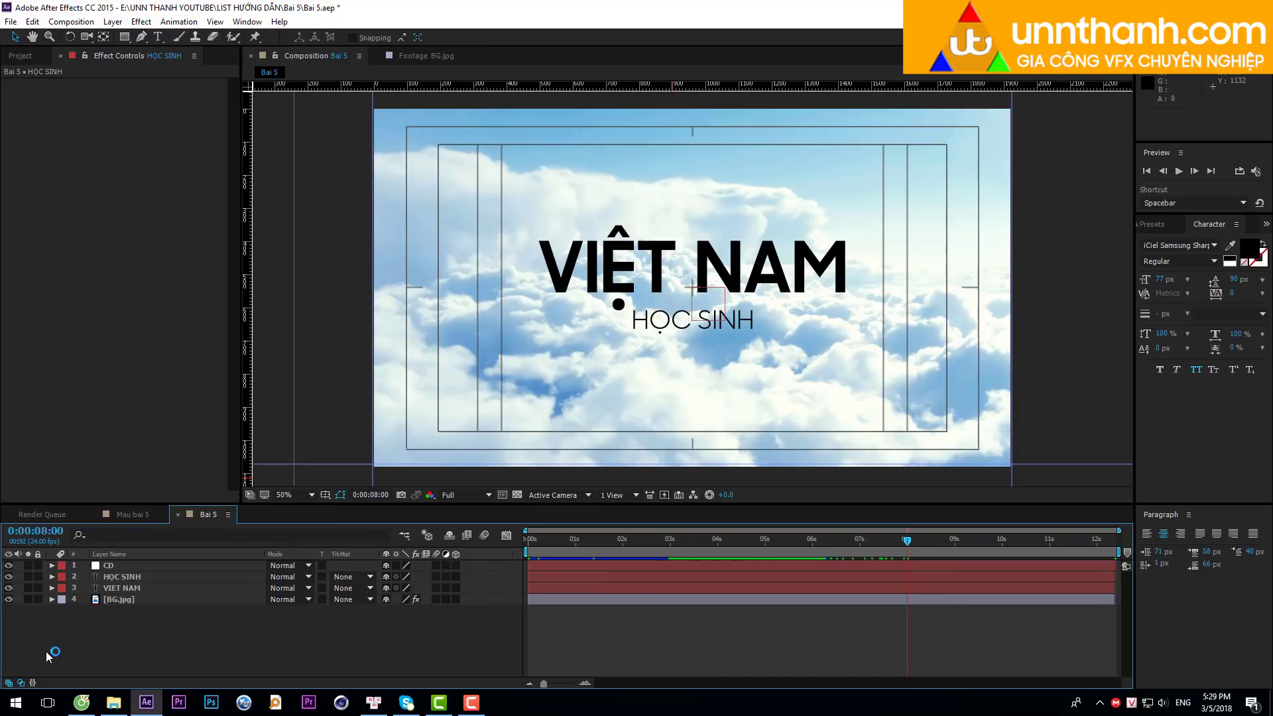
right_click(128, 556)
mouse_move(157, 593)
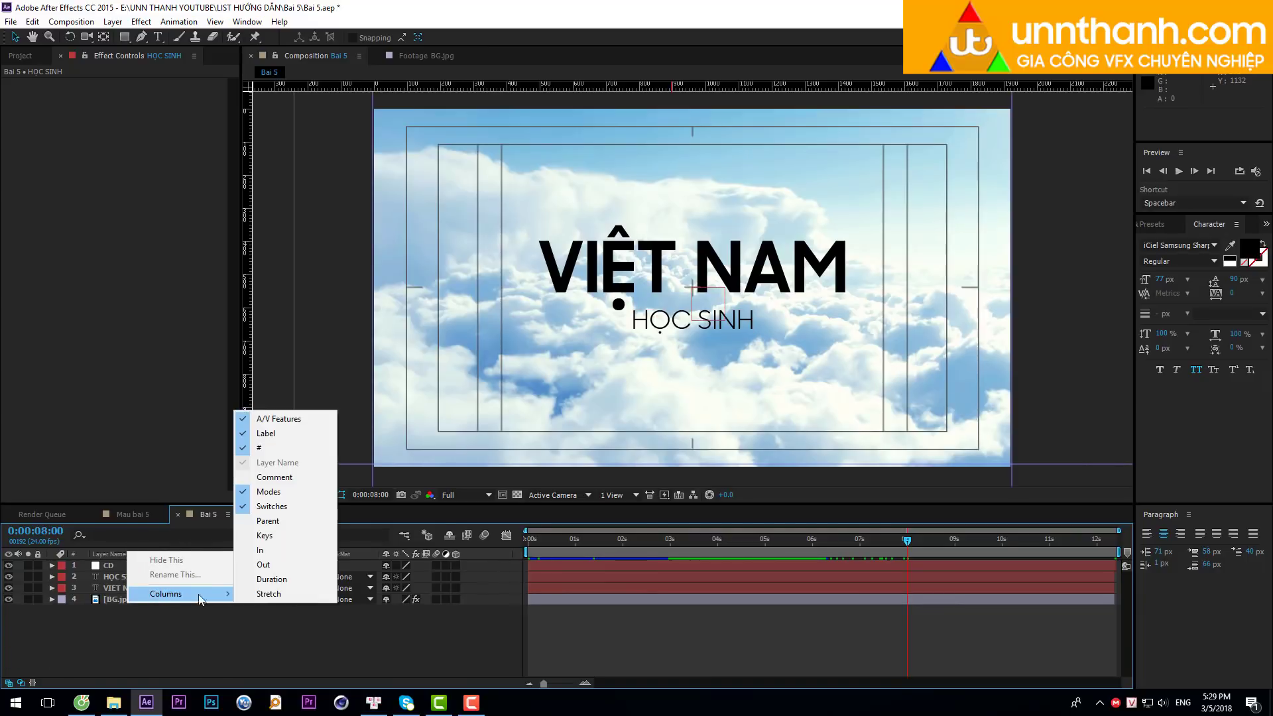
click(264, 522)
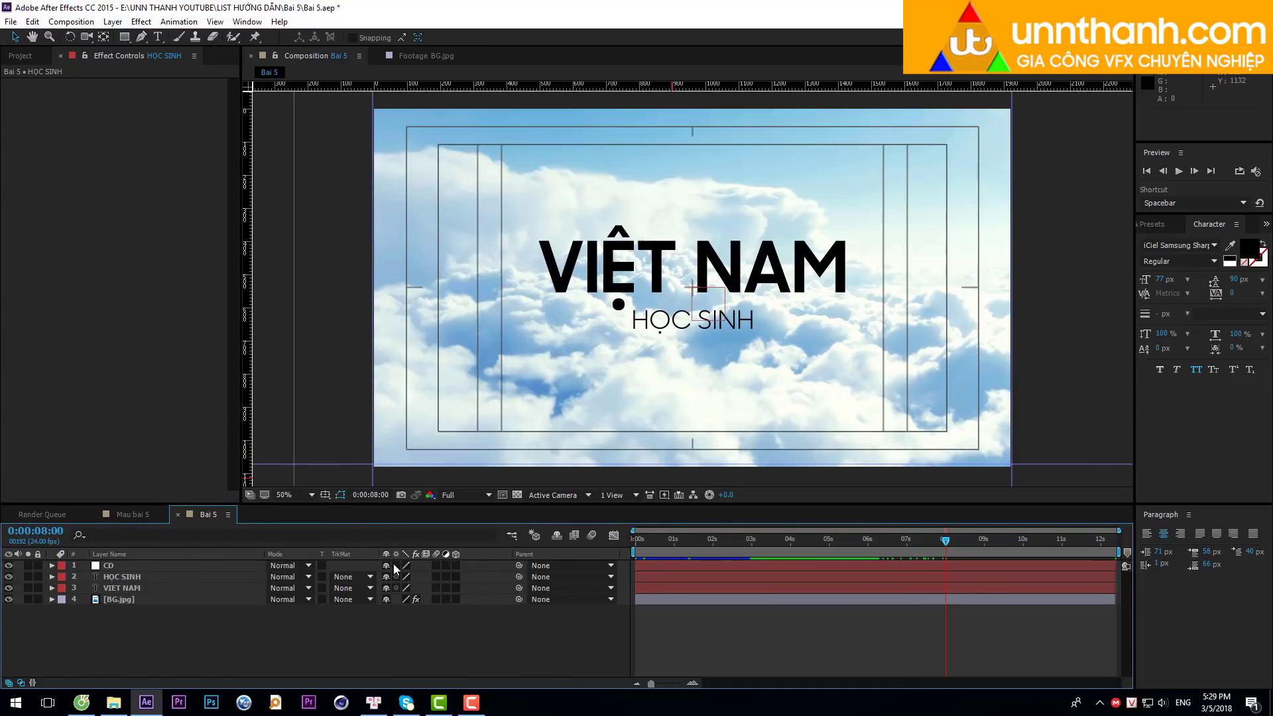
Link HỌC SINH and VIET NAM to CD, scrub back before 3 seconds, and select CD.
click(108, 577)
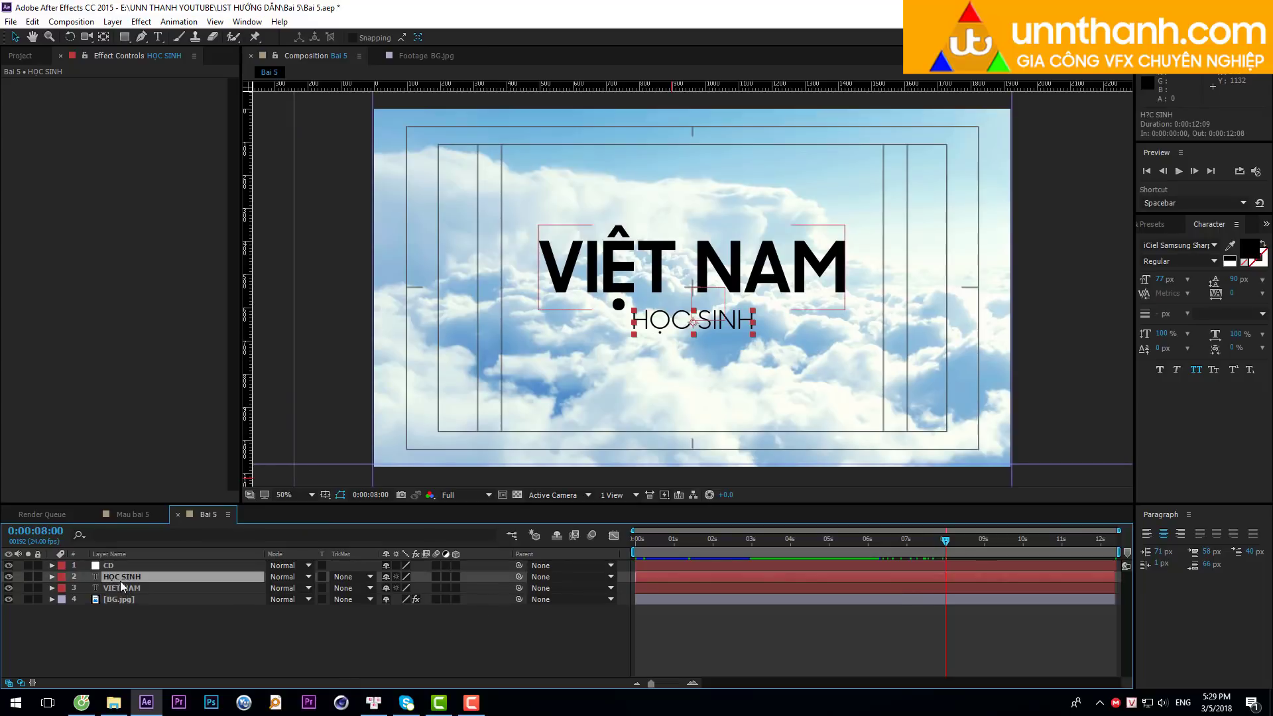
ctrl+click(159, 587)
drag(516, 576, 106, 566)
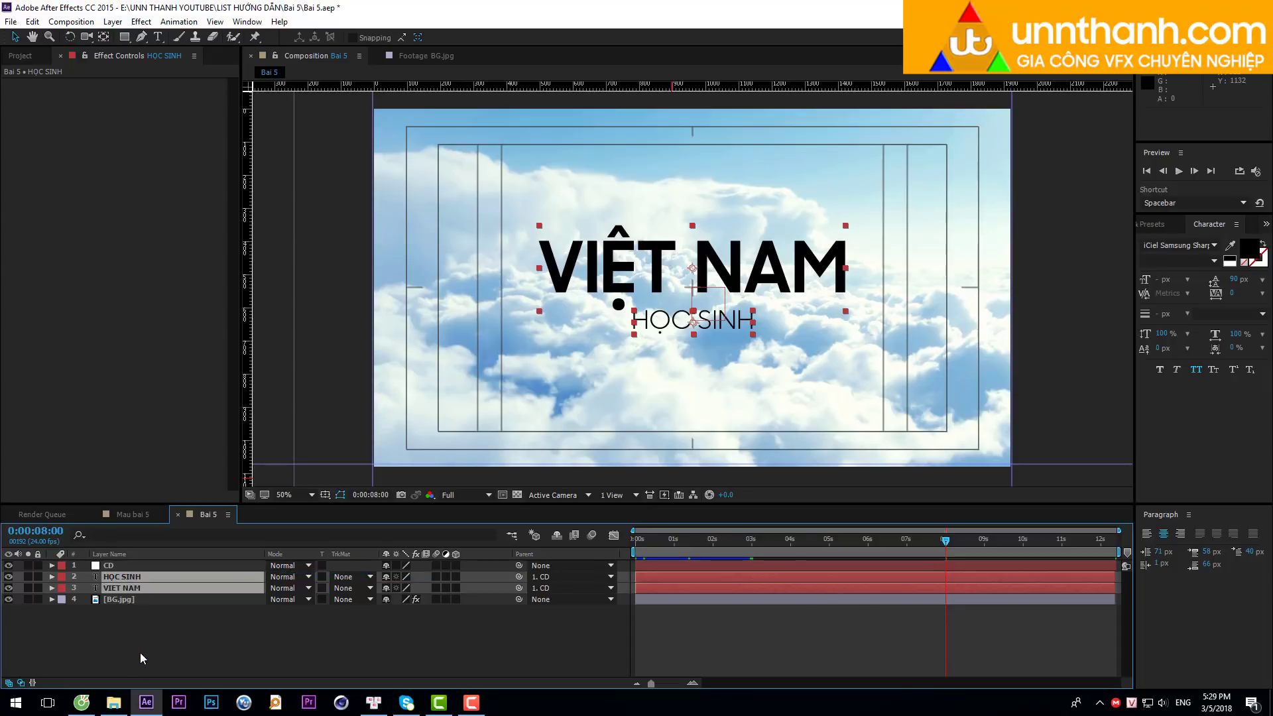
click(1048, 630)
drag(956, 544, 770, 547)
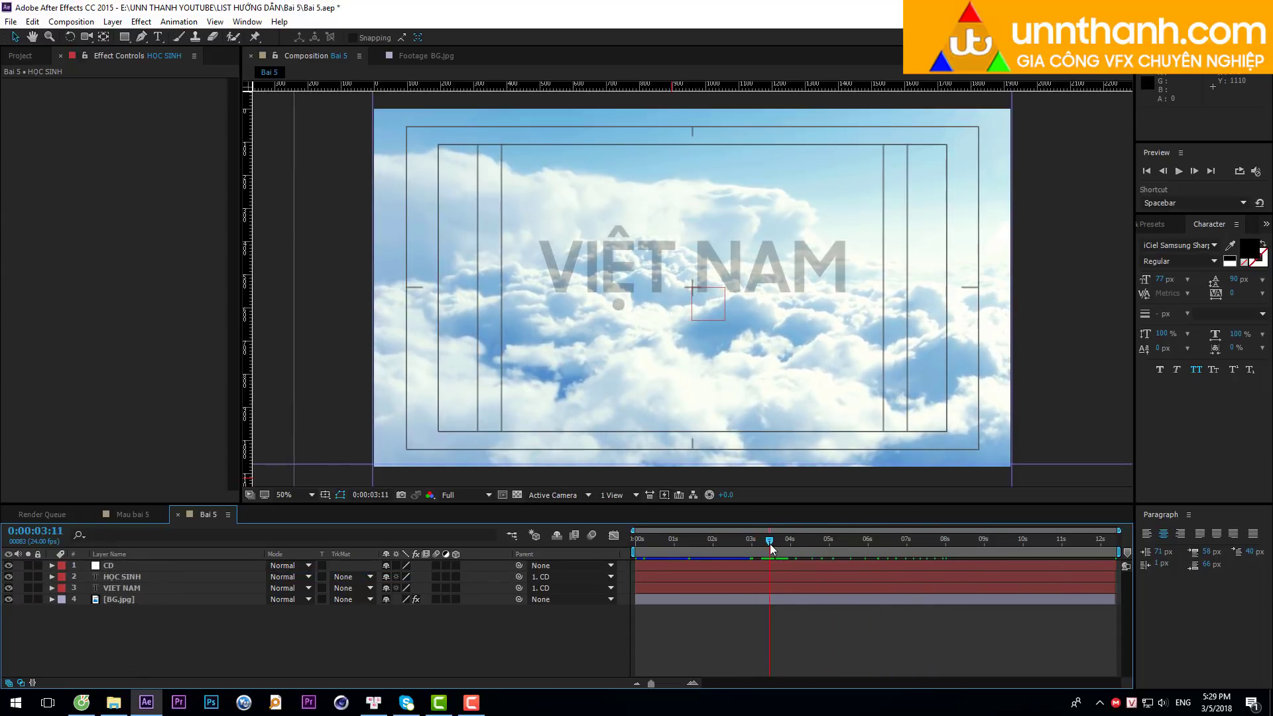
drag(769, 545, 745, 549)
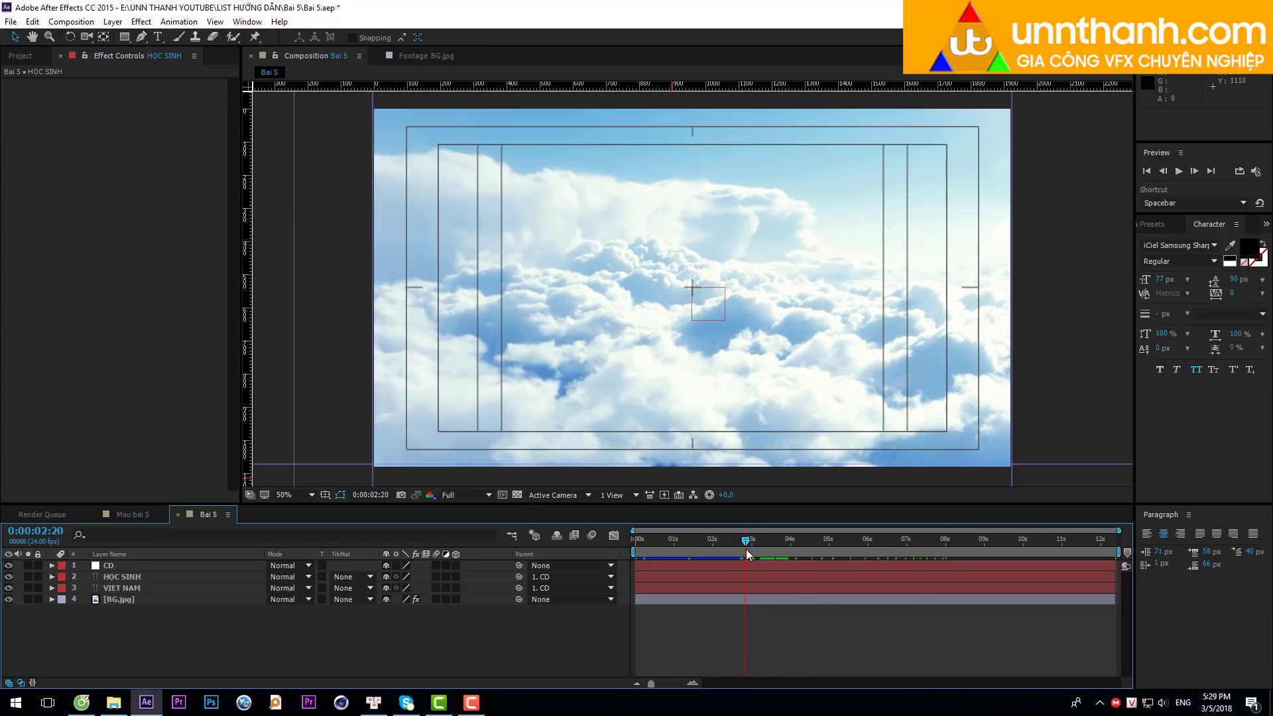
click(106, 565)
Keyframe CD's Scale from 100% at 3 seconds to about 114% at the comp end.
key(s)
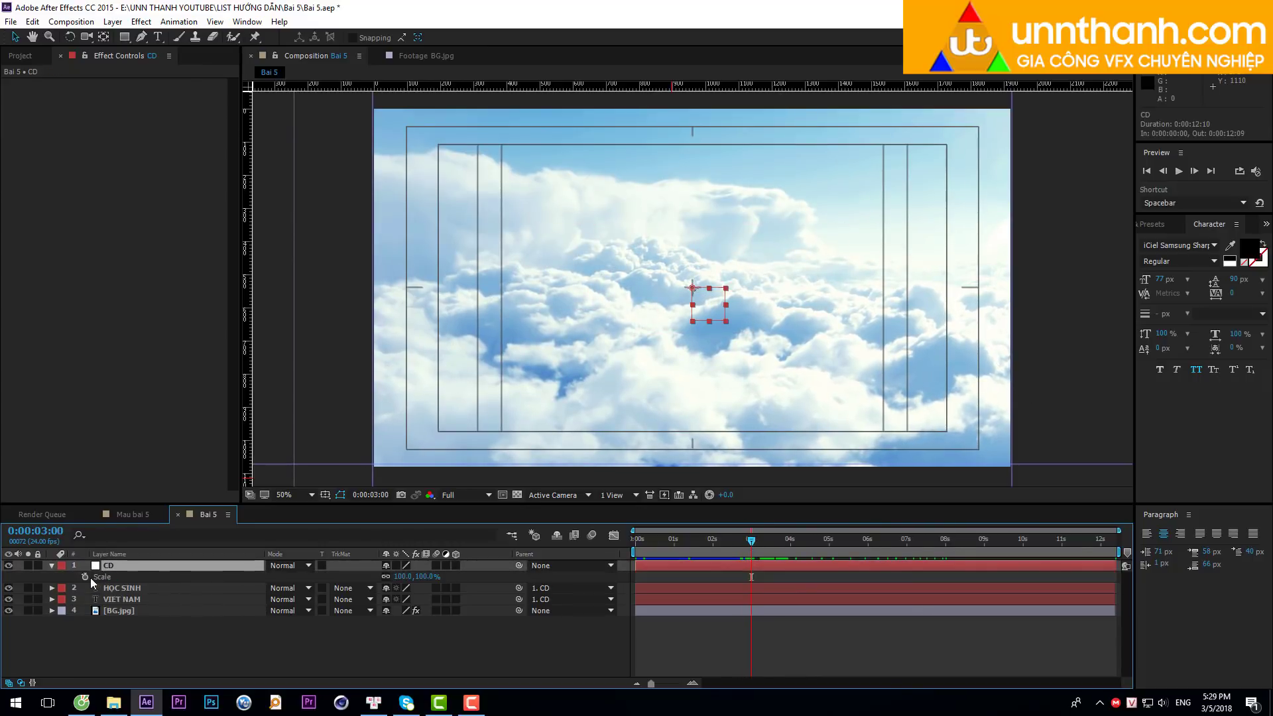
click(85, 577)
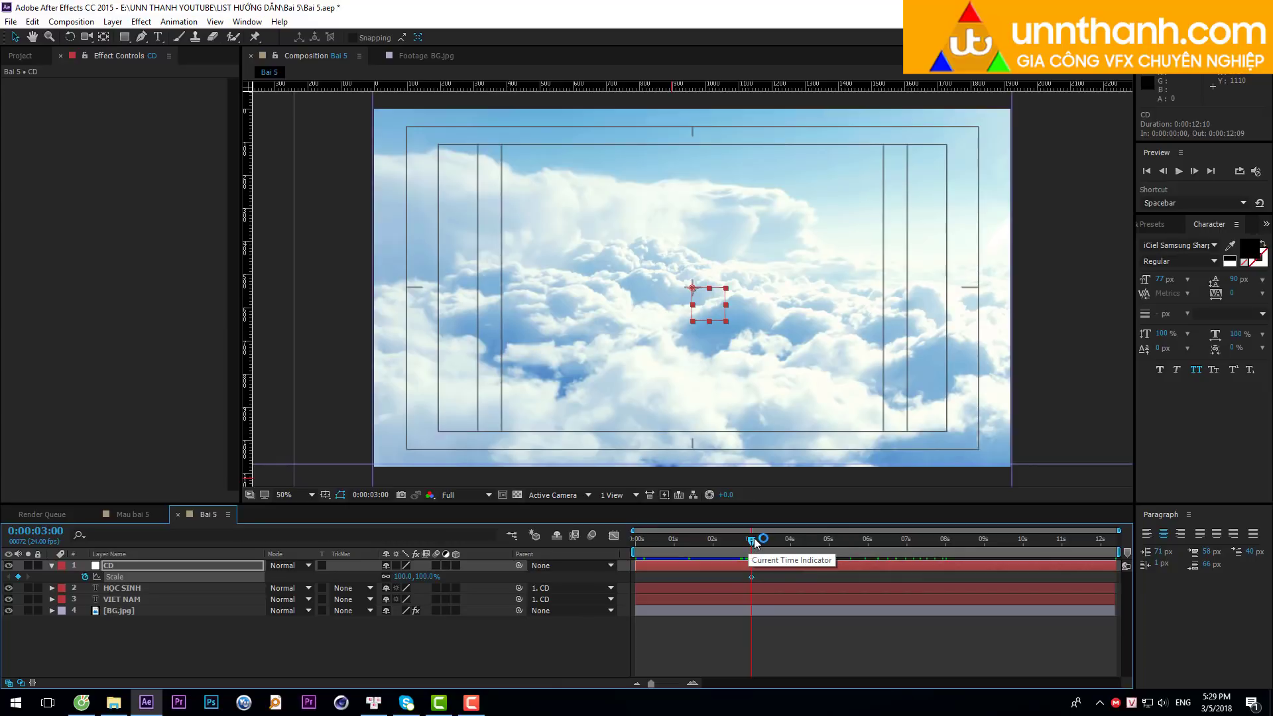
mouse_move(756, 542)
mouse_down()
mouse_move(1131, 539)
mouse_move(1105, 542)
mouse_up()
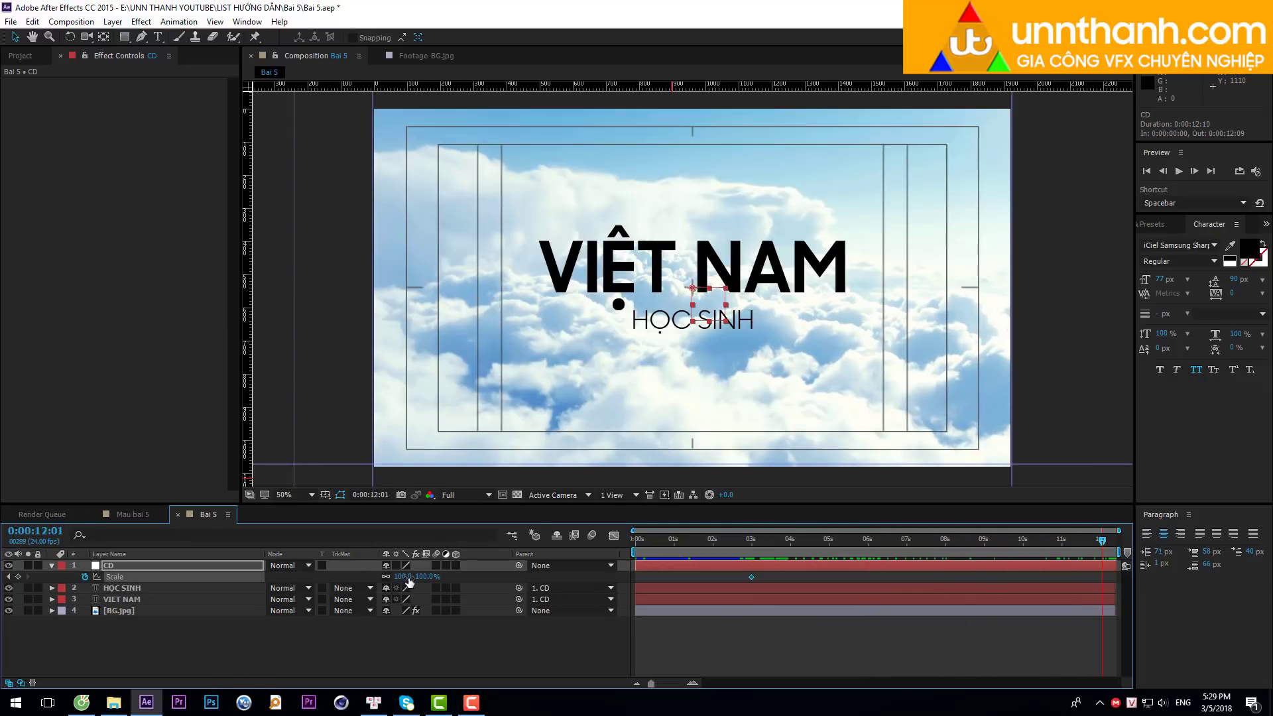
drag(403, 577, 409, 577)
click(763, 549)
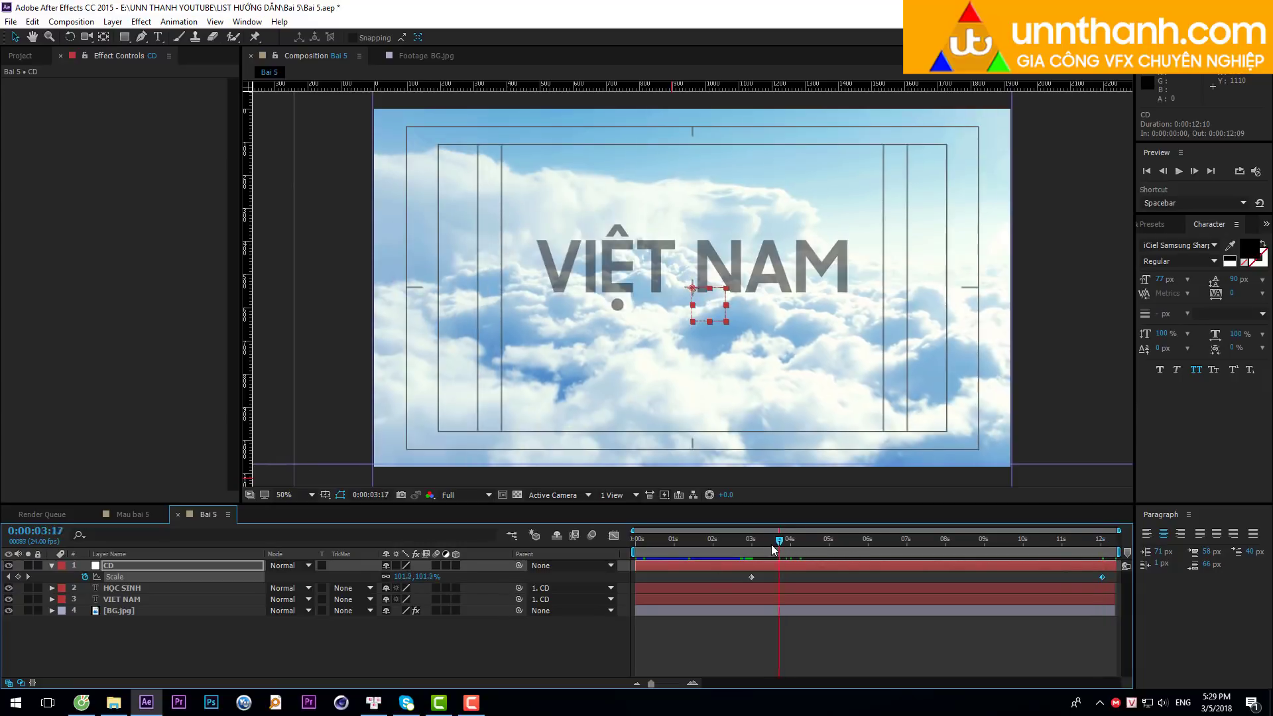
key(space)
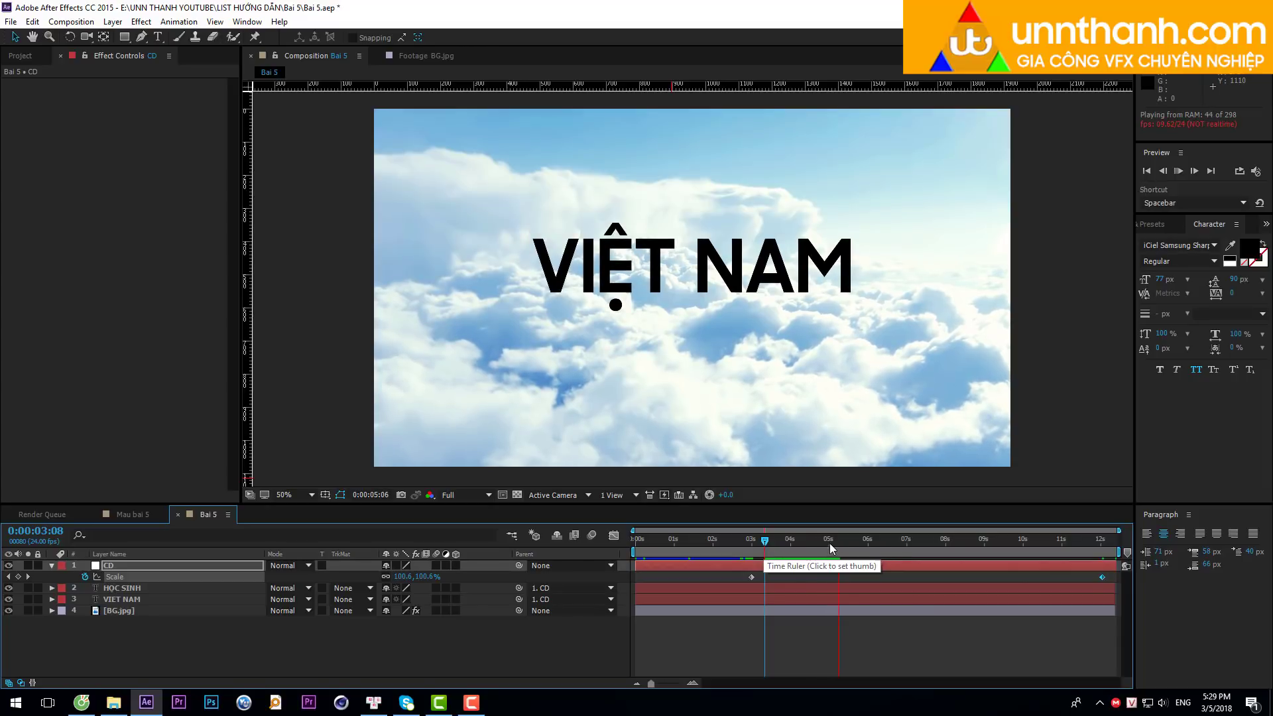
click(798, 548)
Move the end Scale keyframe to about 9 seconds, preview, and switch to Mau bai 5.
drag(798, 548, 1090, 523)
drag(1101, 577, 976, 580)
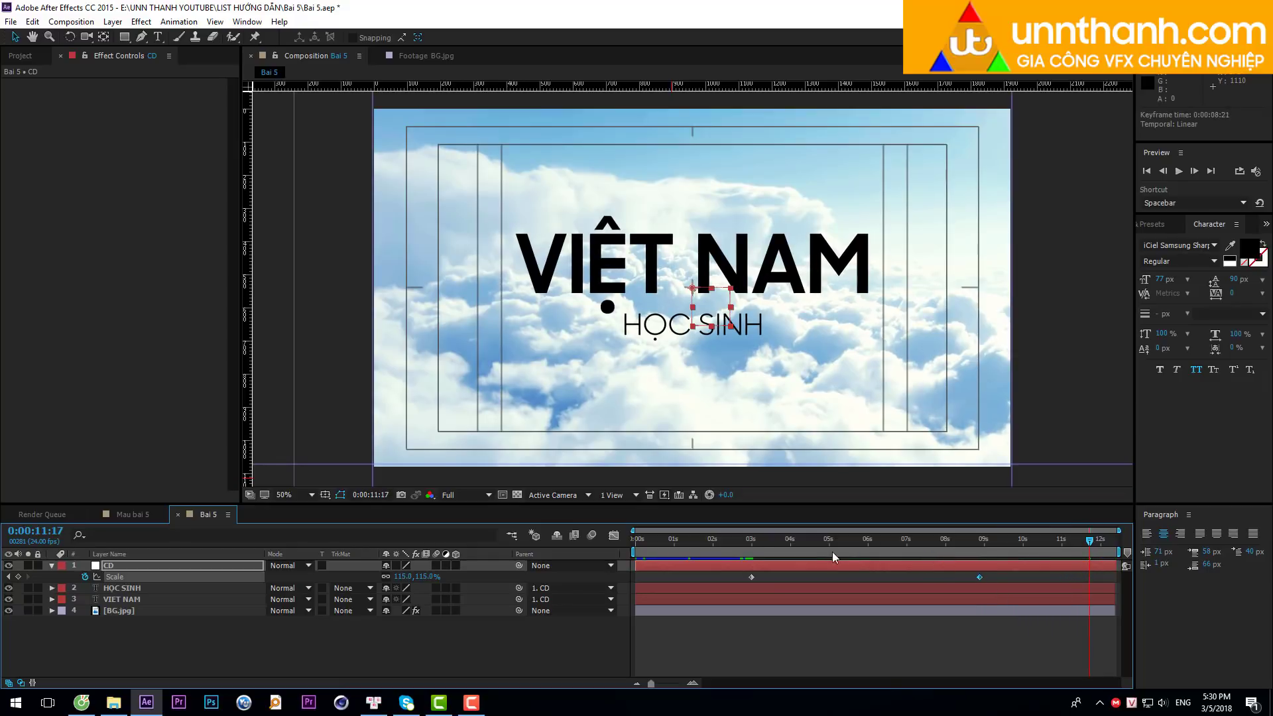
drag(833, 551, 747, 545)
key(space)
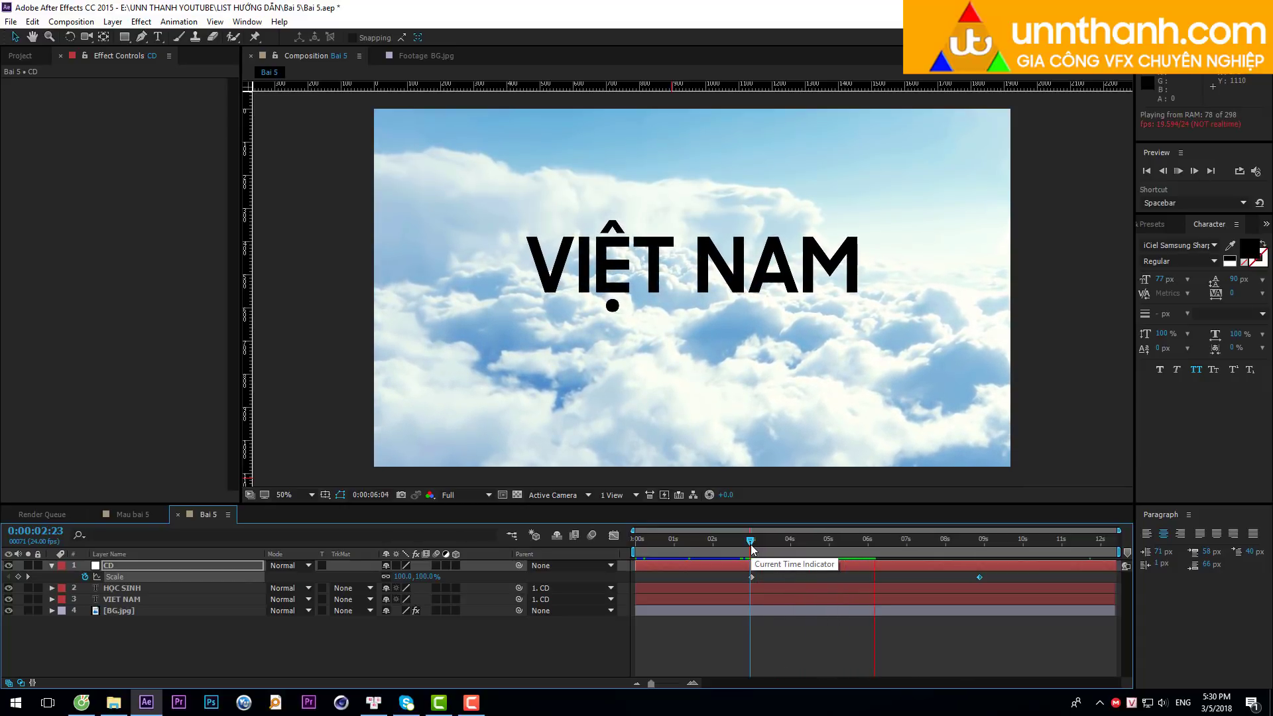
key(space)
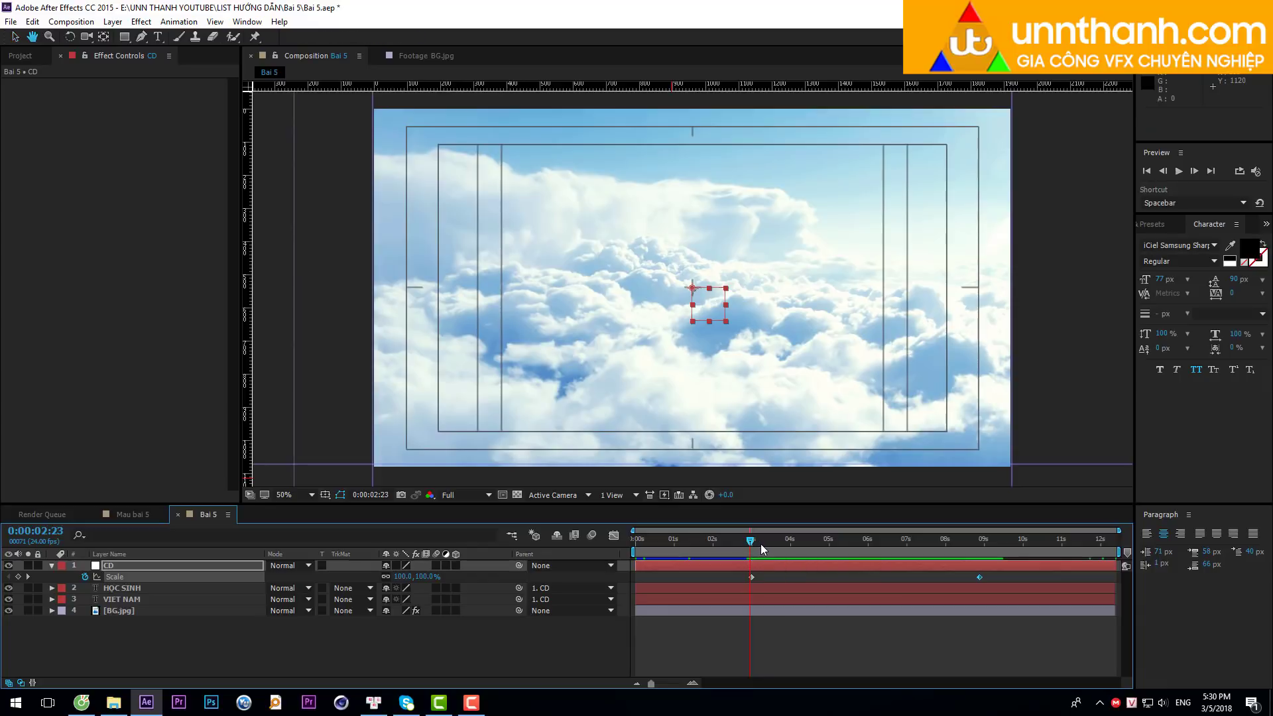
key(space)
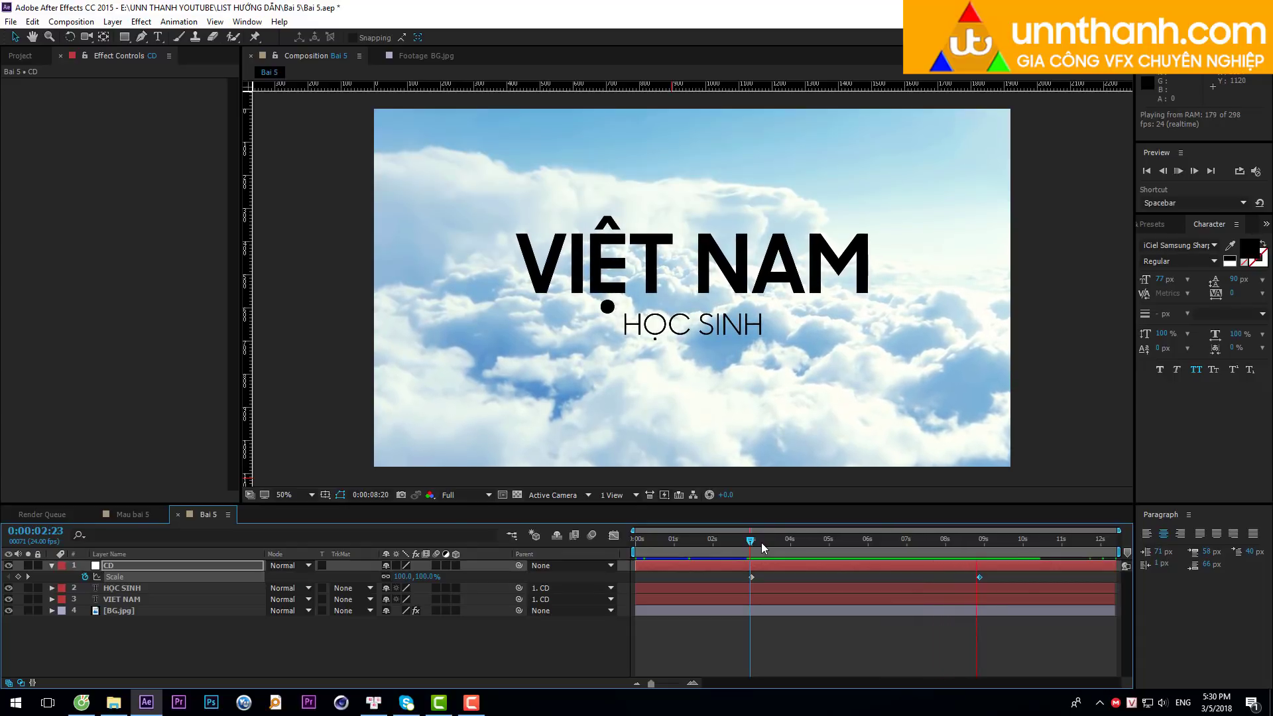
key(space)
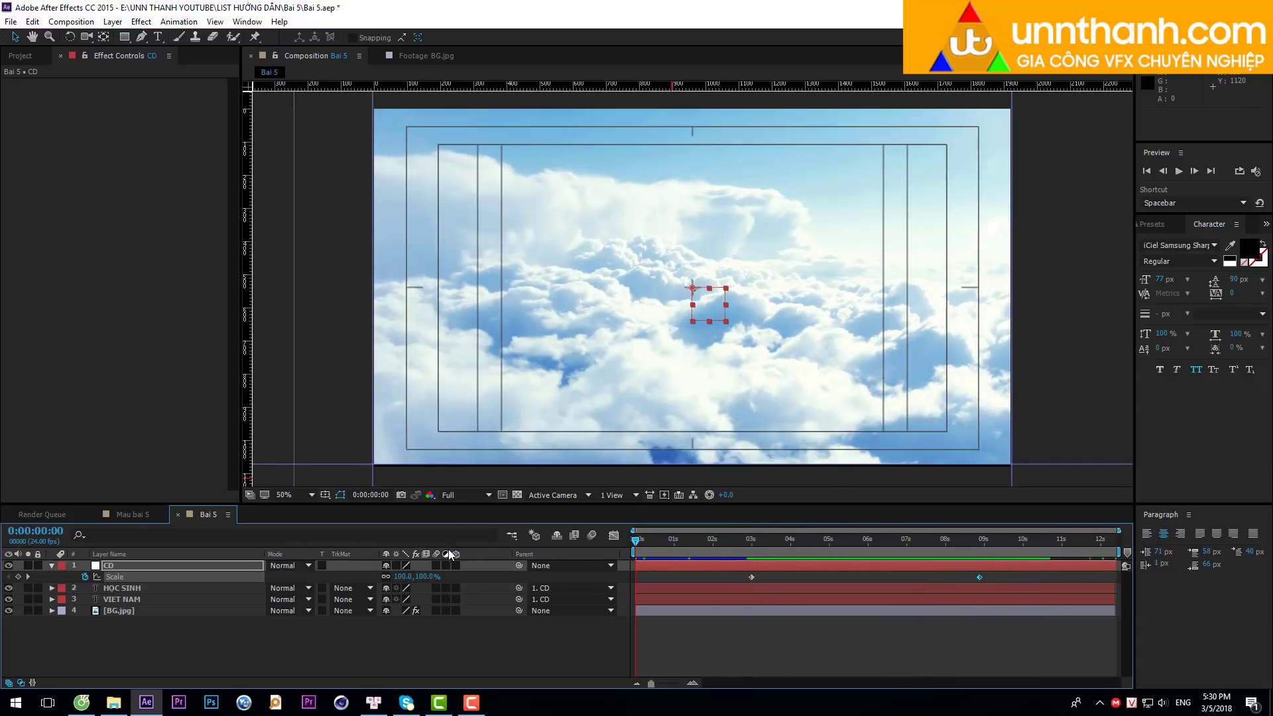
key(space)
key(space)
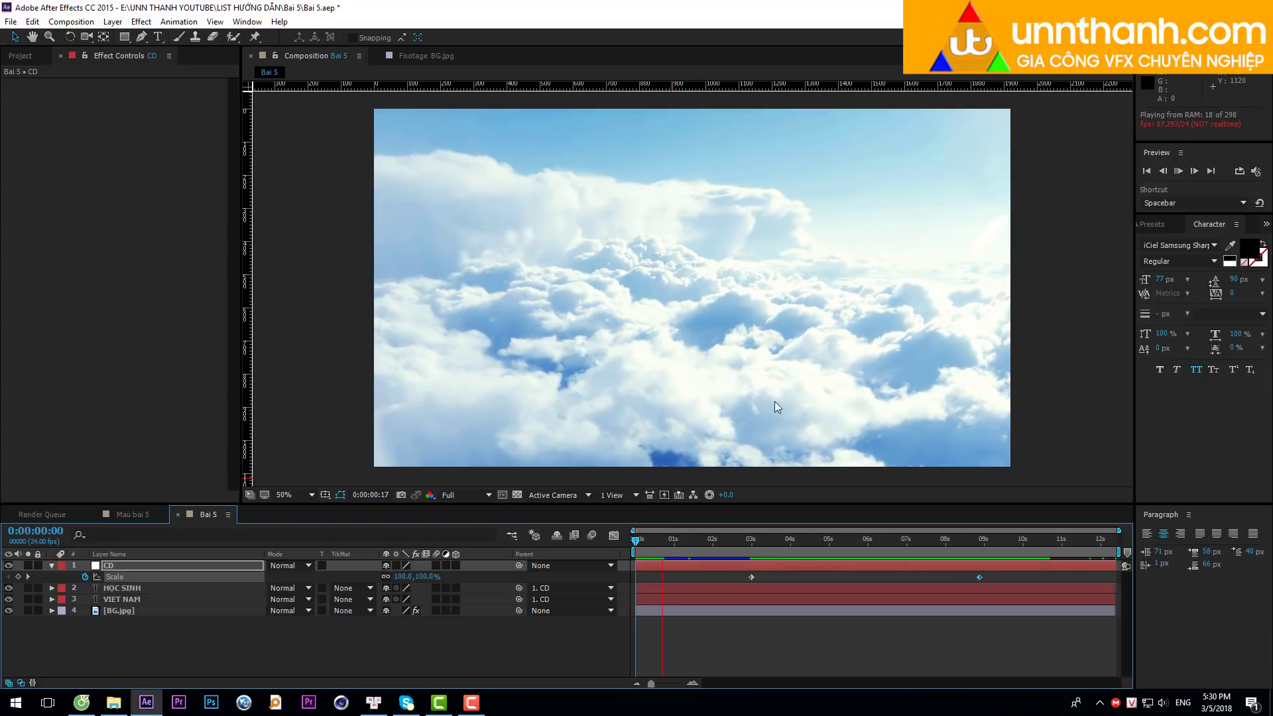
key(space)
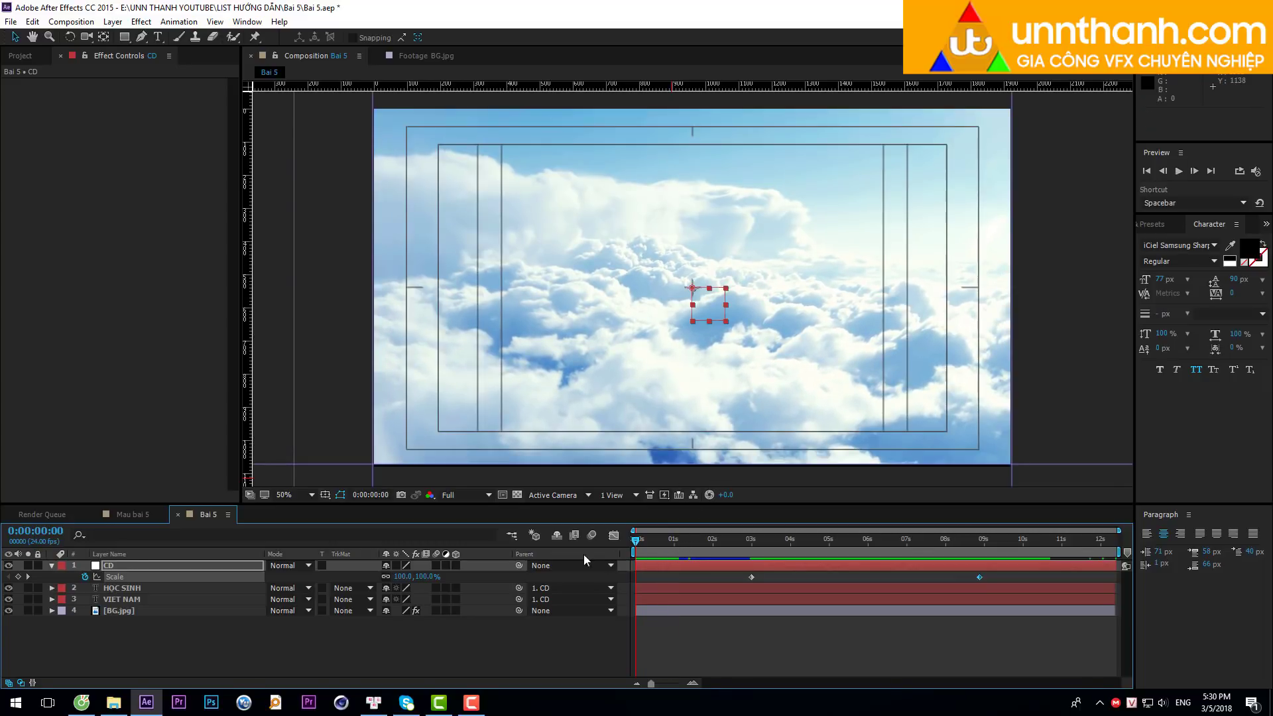
click(130, 514)
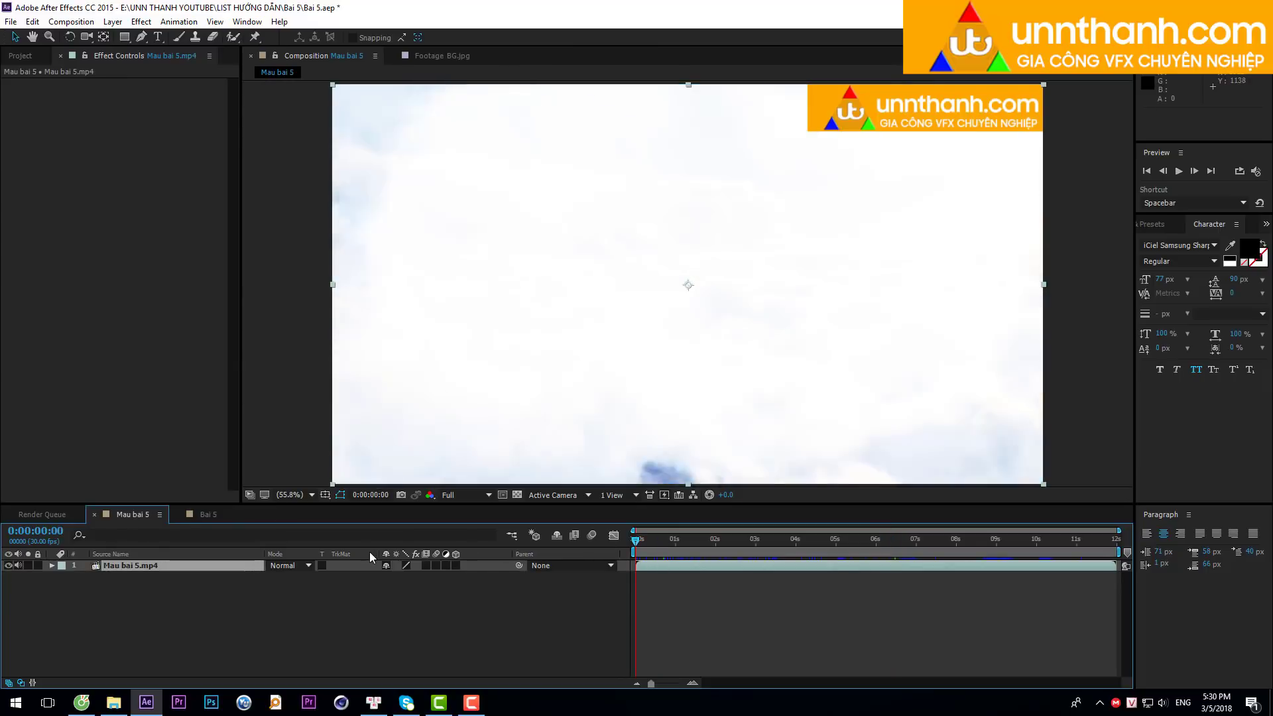
Preview Mau bai 5 at Half resolution from the start, then return to Bai 5 and play it.
key(comma)
key(space)
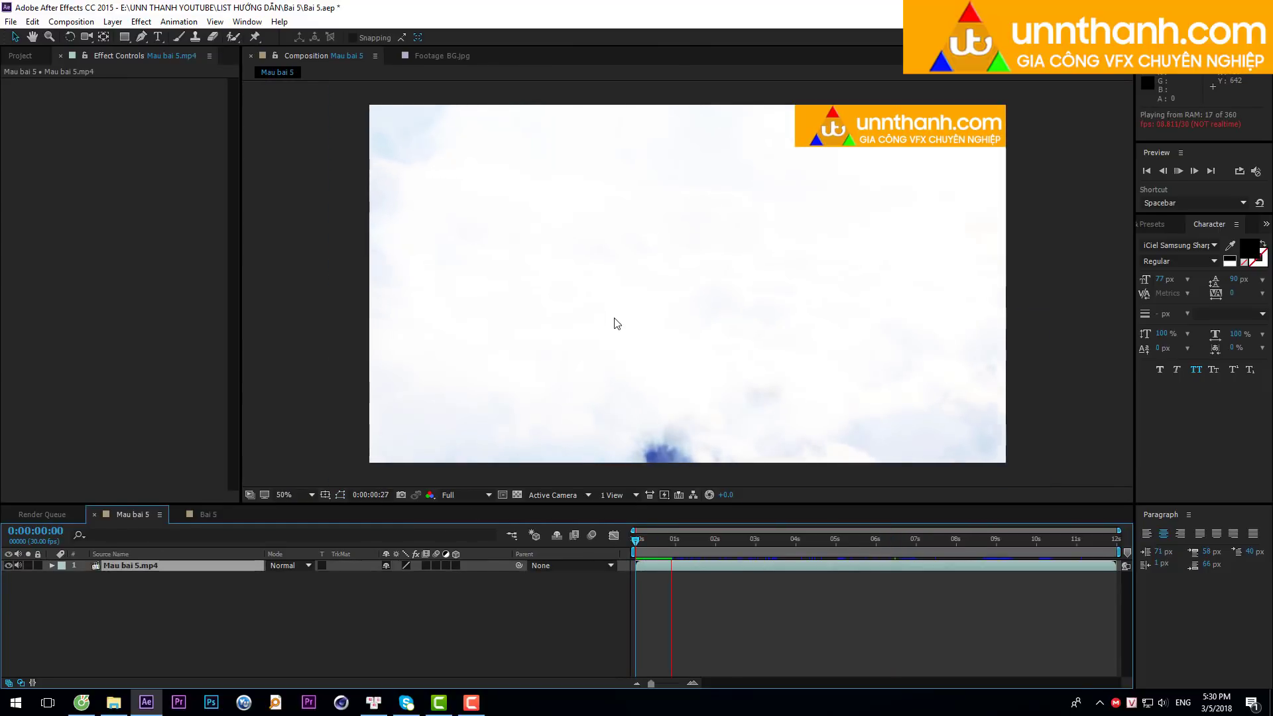
click(451, 495)
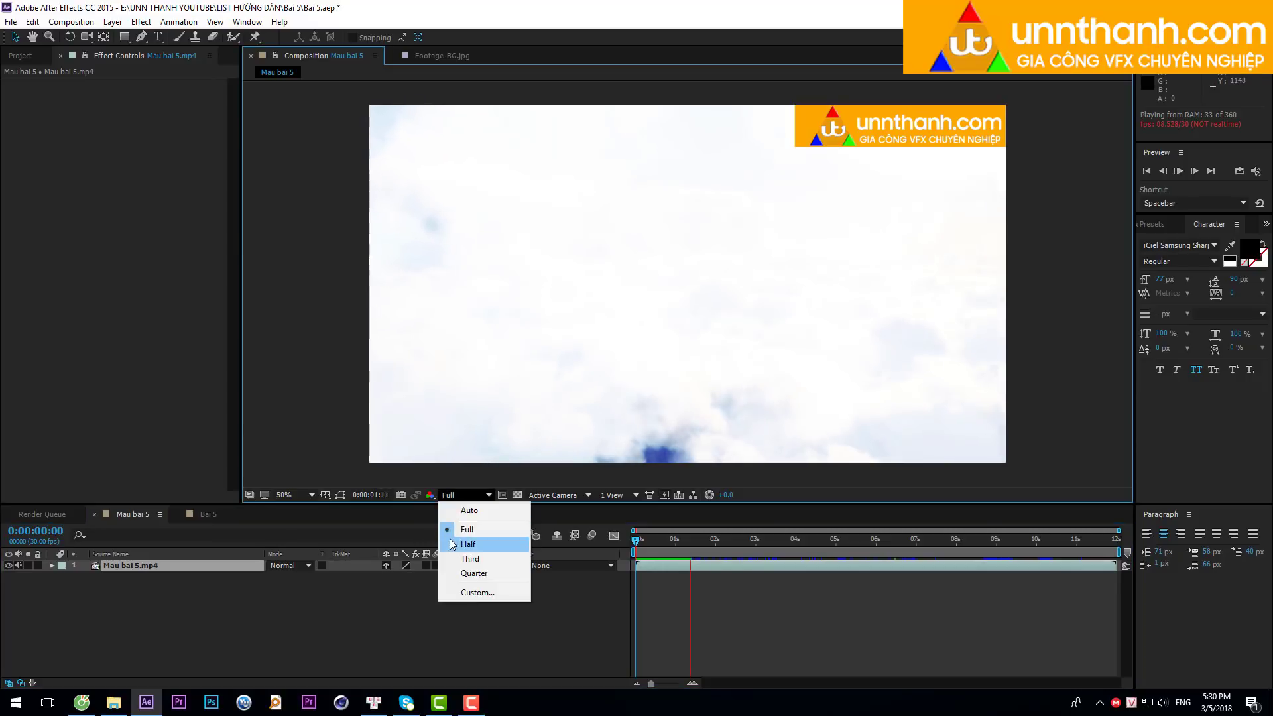
click(464, 538)
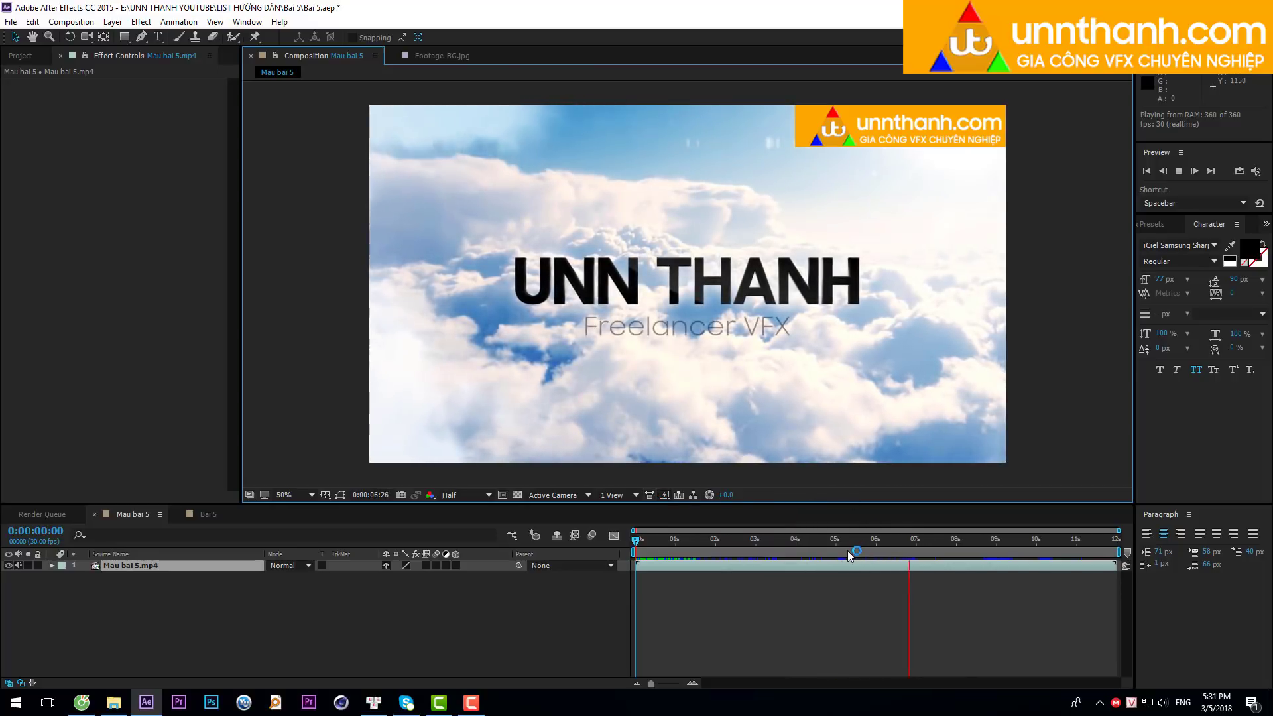
click(702, 568)
key(Home)
key(space)
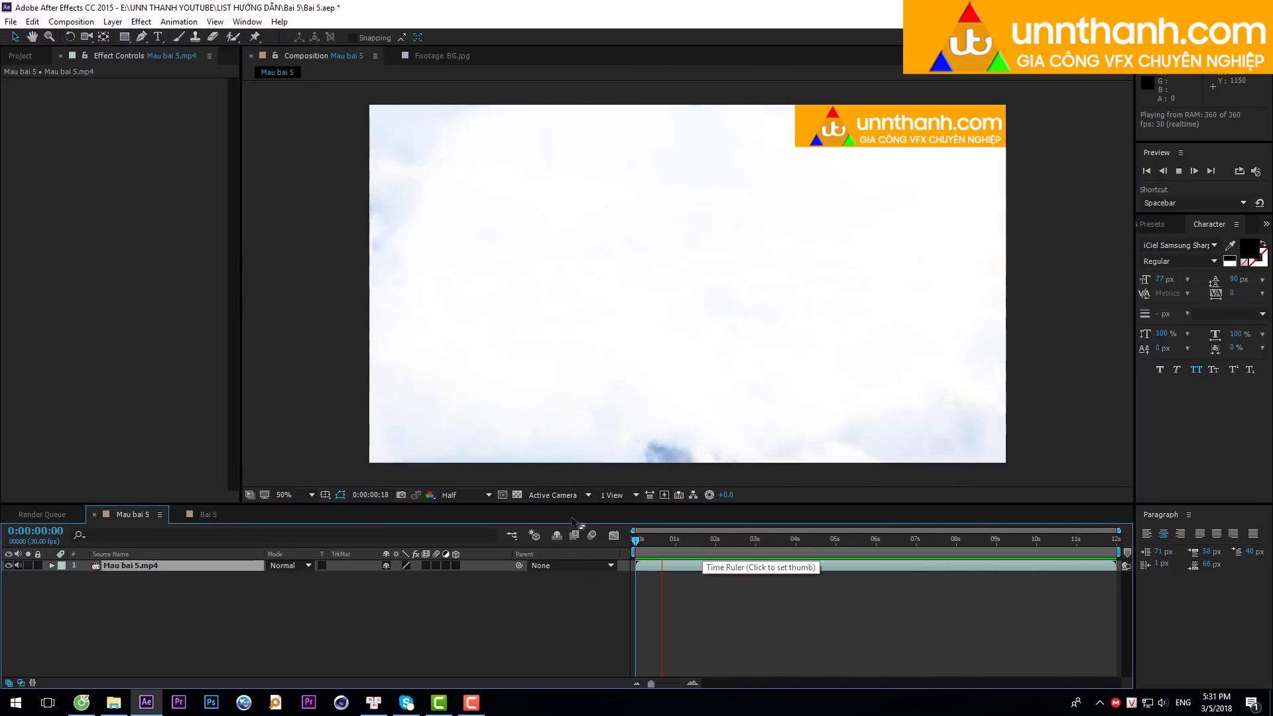
click(209, 514)
key(space)
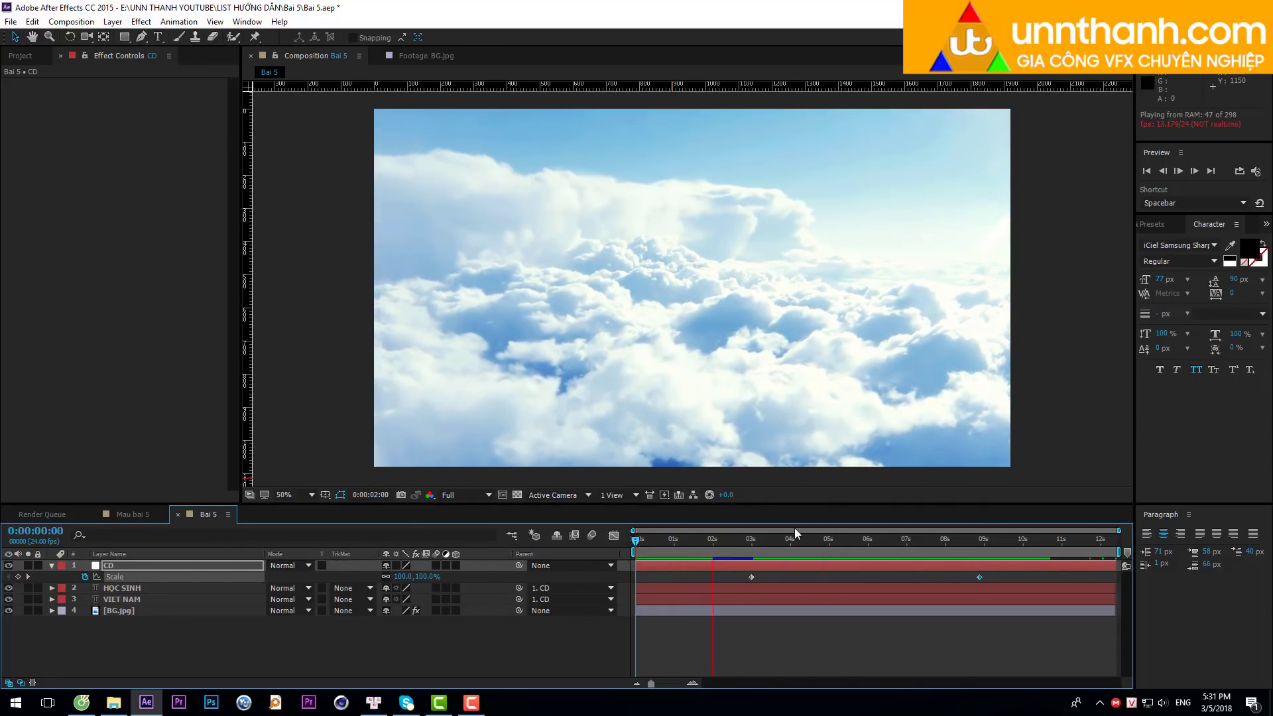
Scrub Bai 5 to 0:00:05:14 to check the VIỆT NAM title, then deselect and collapse layer CD.
drag(742, 542, 851, 542)
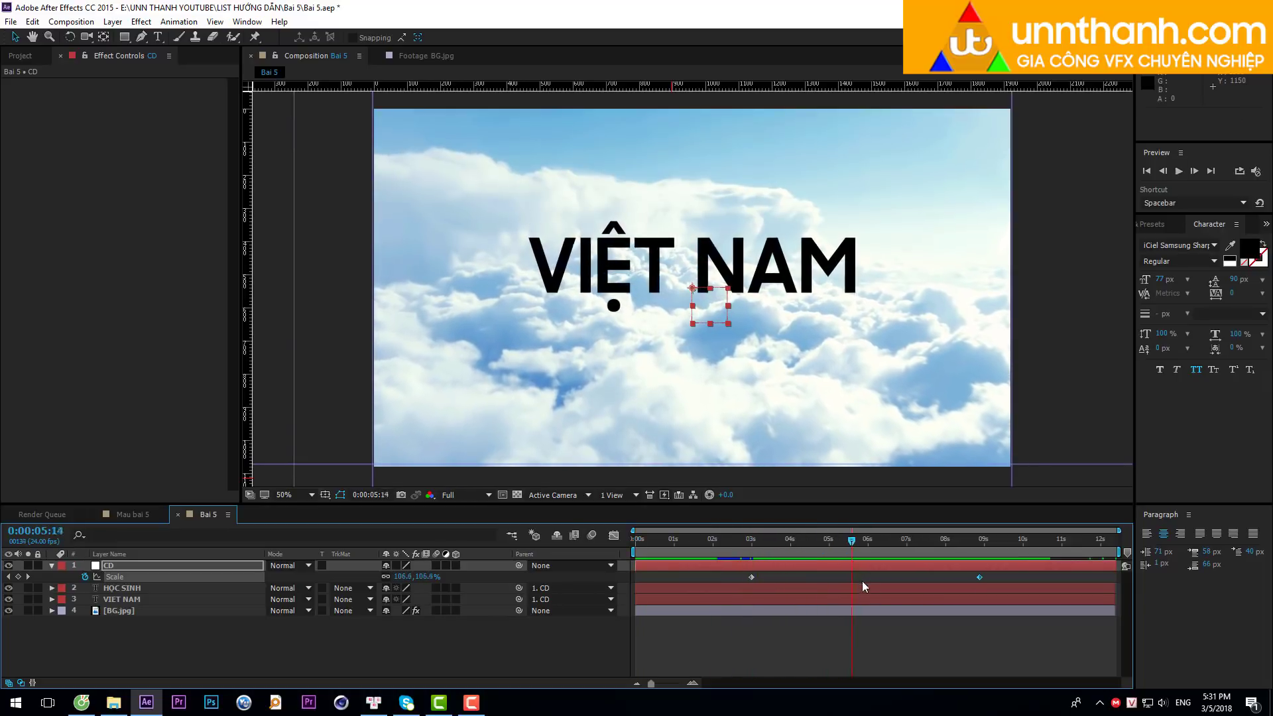
key(space)
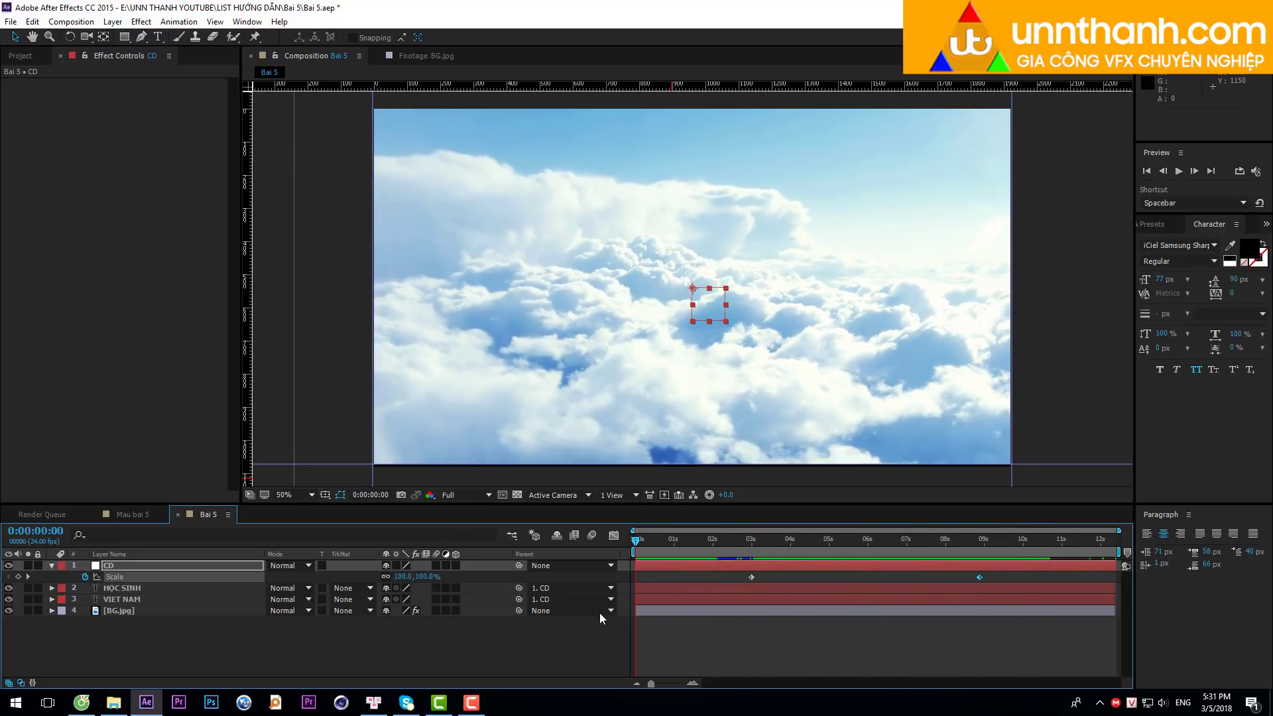
drag(659, 541, 622, 551)
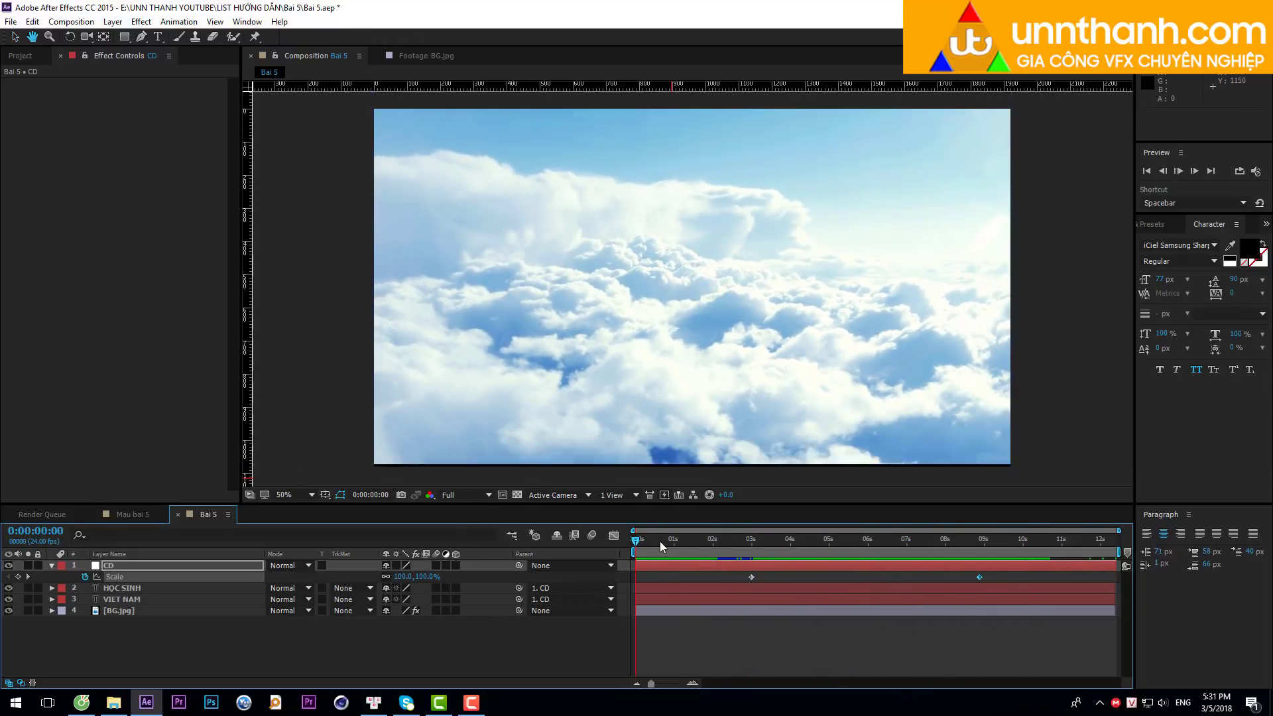
click(79, 629)
click(52, 565)
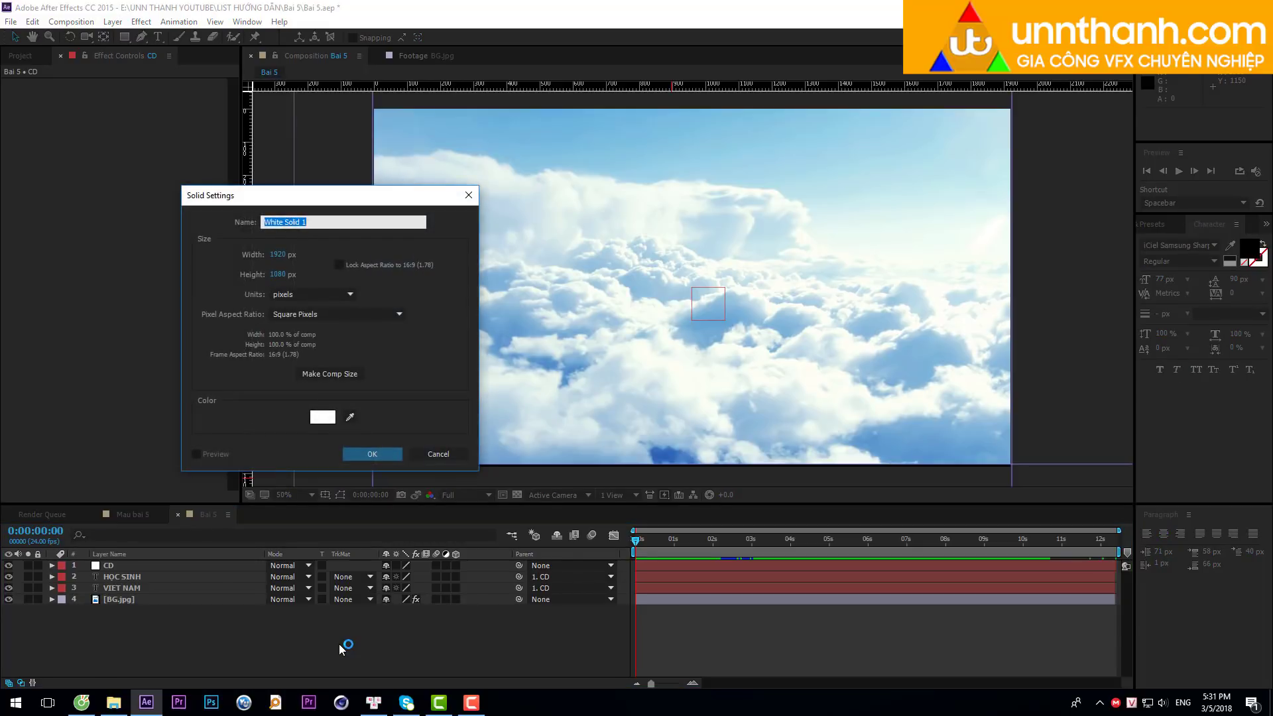
Create the solid named May and rename its layer to MAY.
text(May)
click(372, 454)
right_click(146, 567)
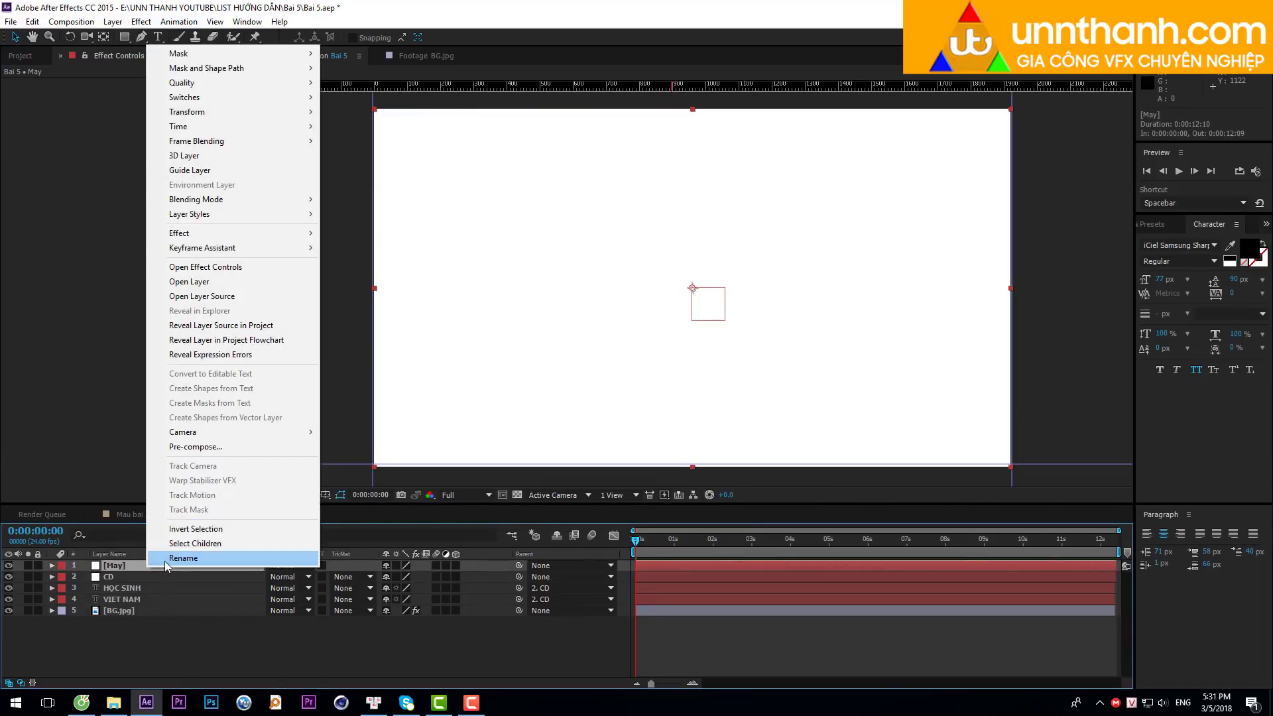
click(167, 558)
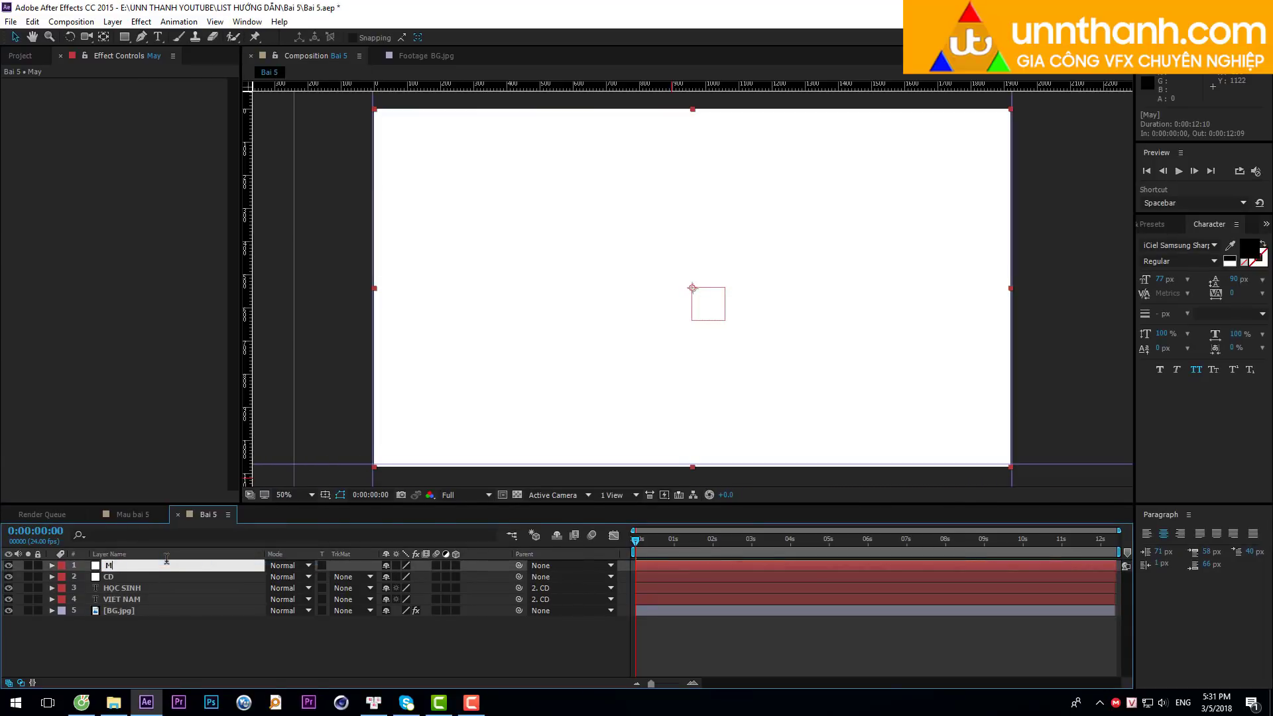
key(Return)
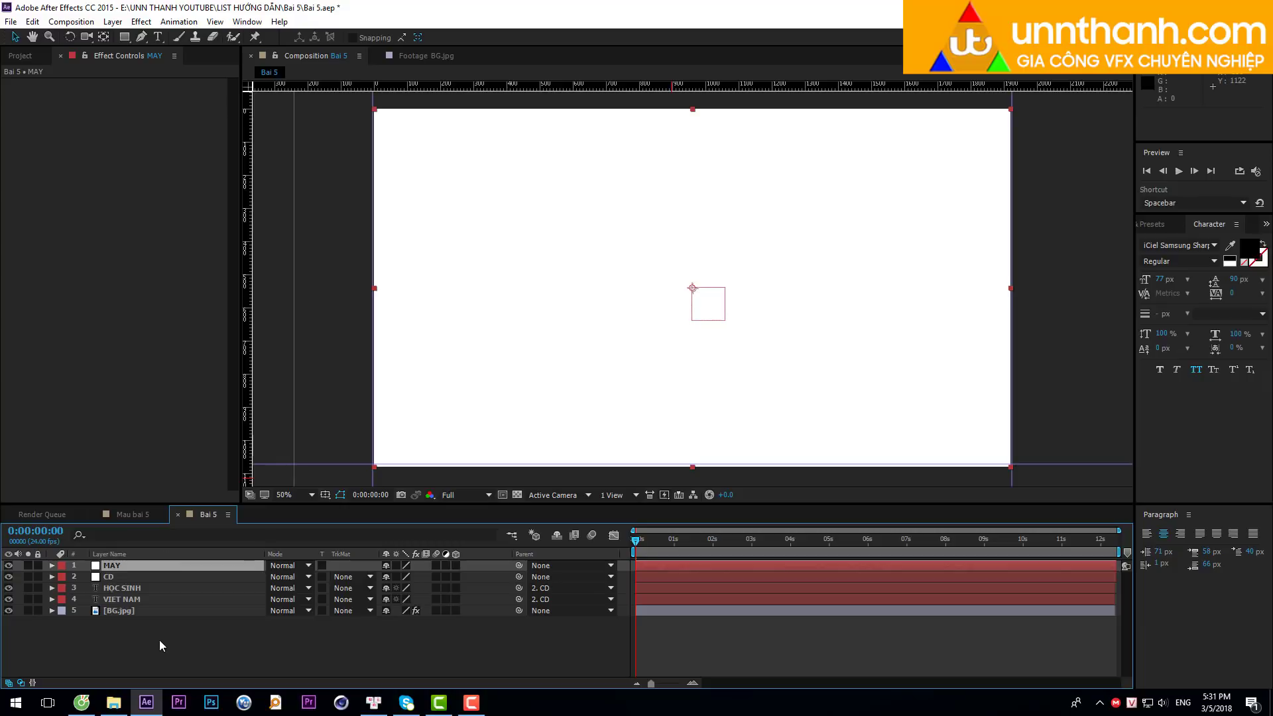
click(159, 639)
Search Effects & Presets for "par" to find Particular.
click(1158, 225)
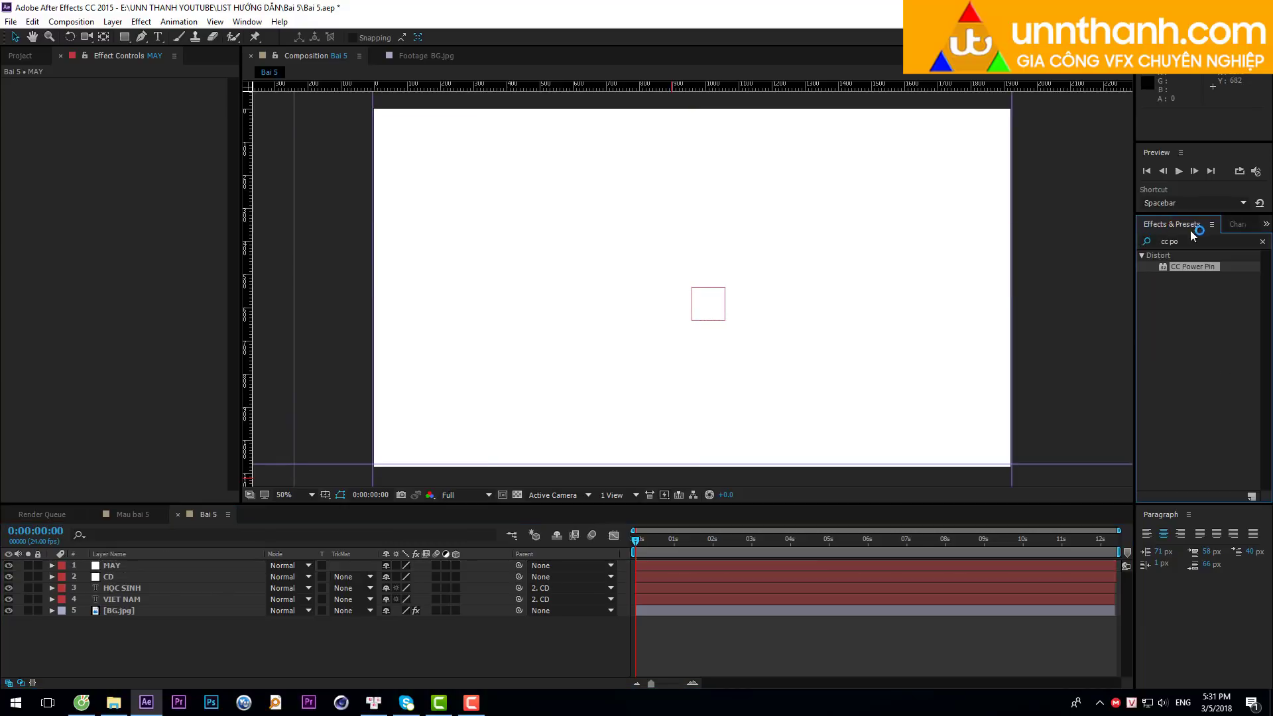
click(1160, 240)
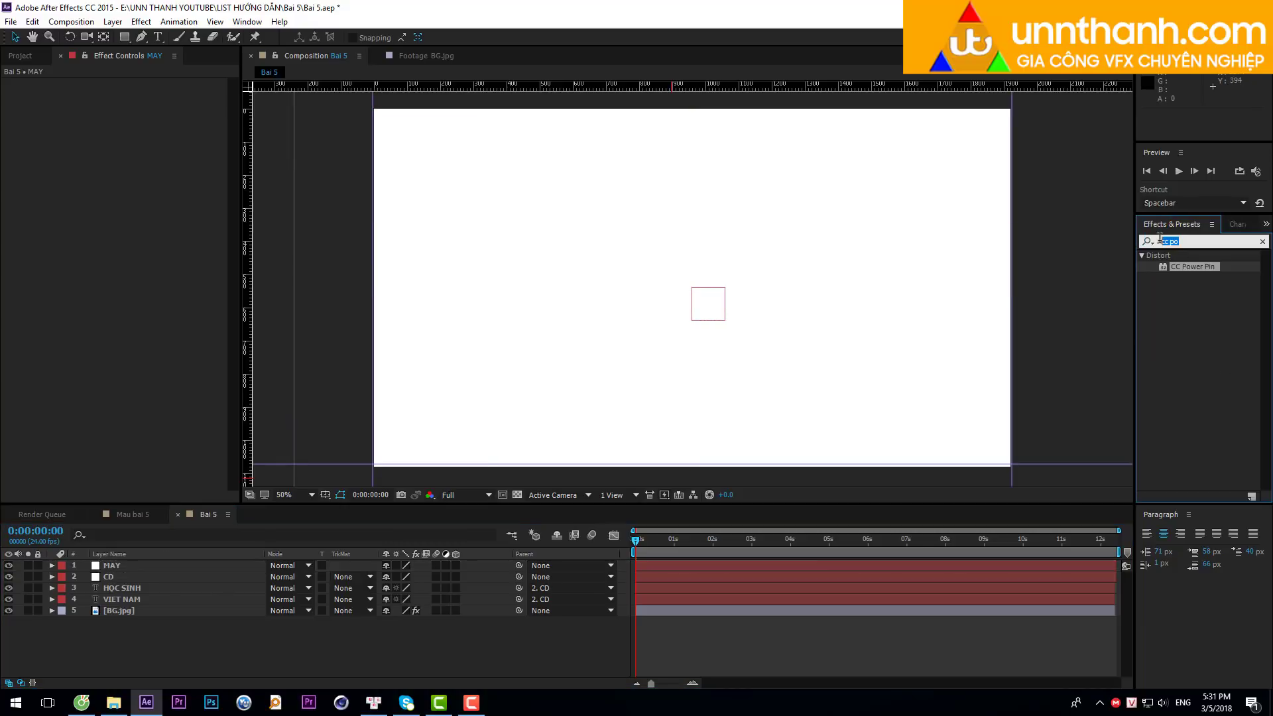
text(par)
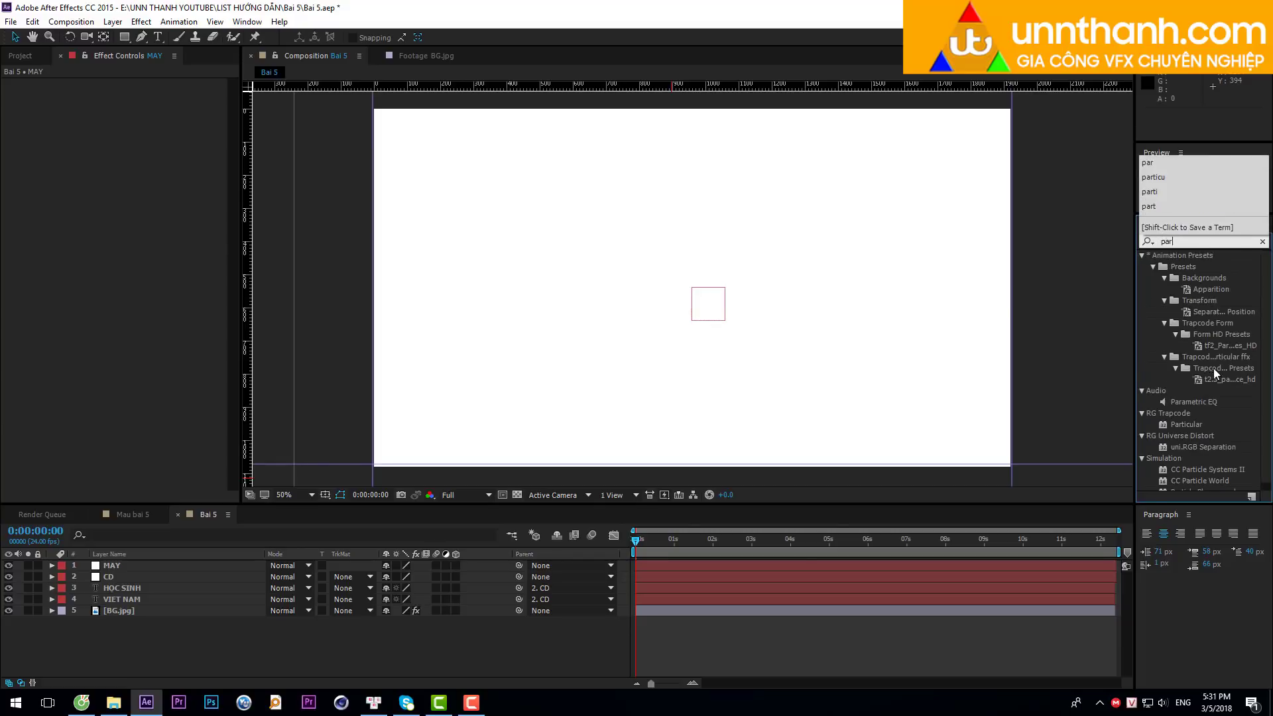
scroll(1213, 368, down, 1)
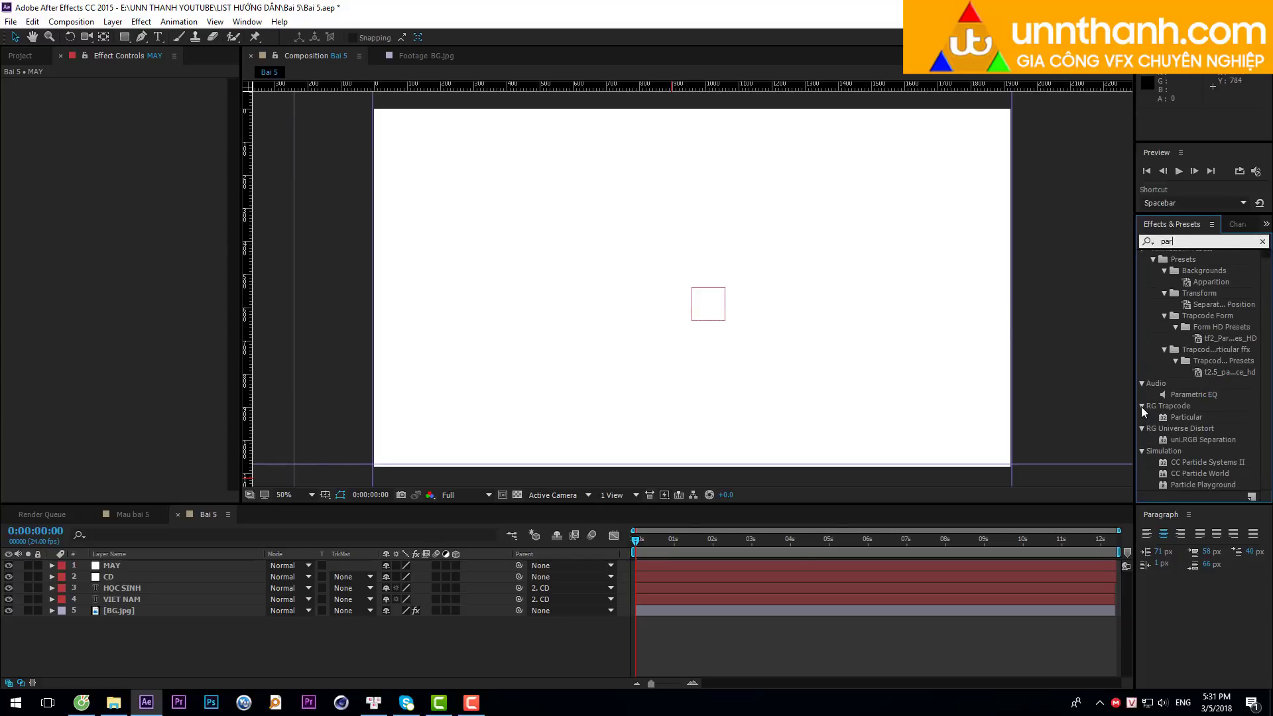
Apply Trapcode Particular to layer MAY, solo it, and preview the particles.
drag(1179, 416, 119, 570)
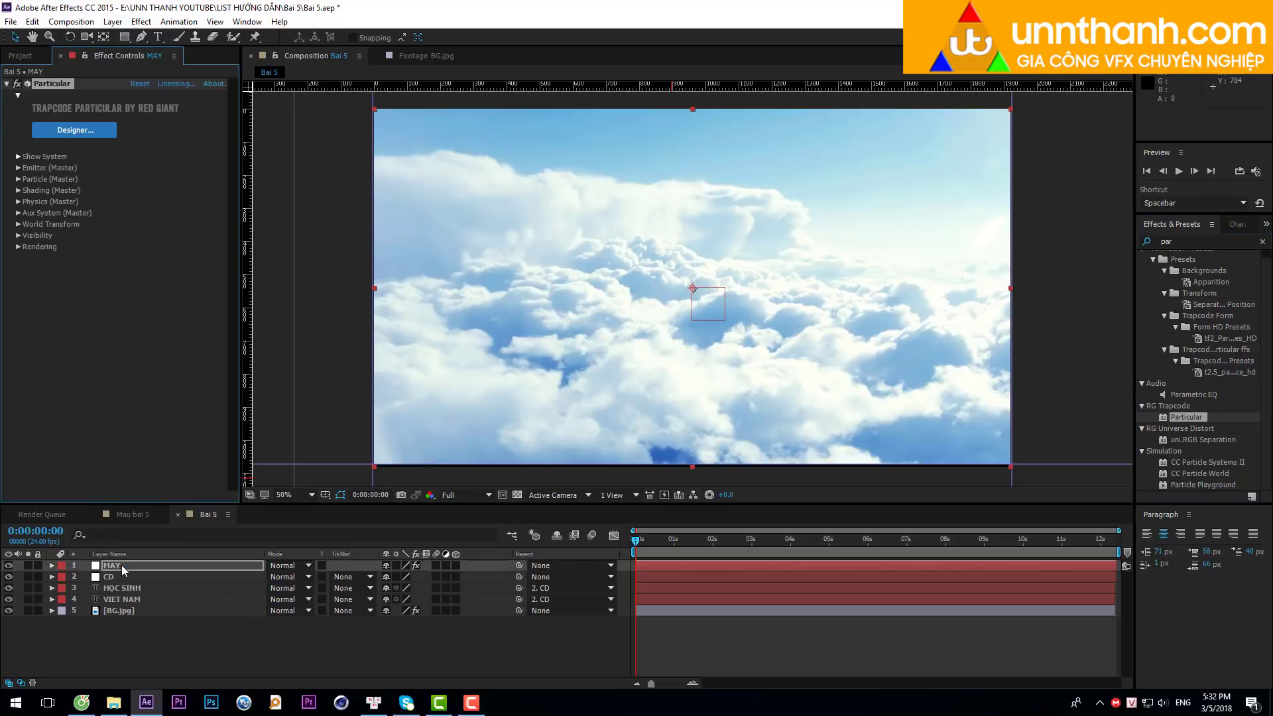
click(28, 565)
key(space)
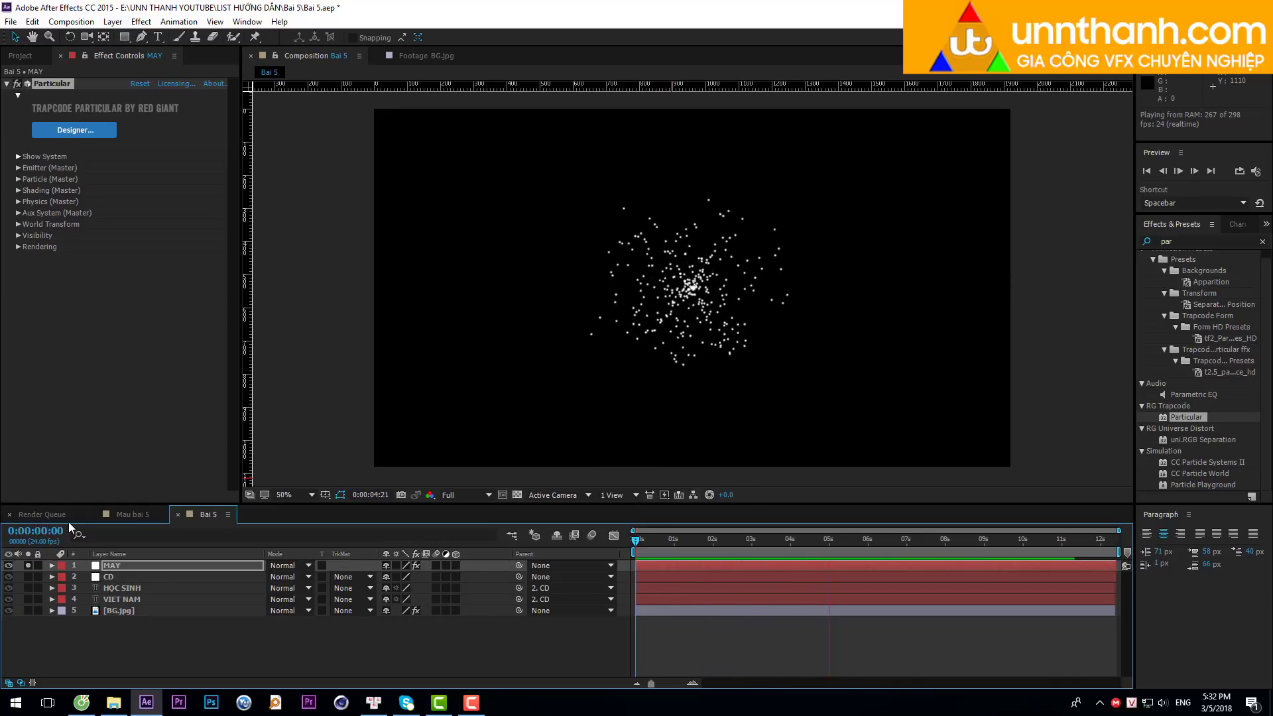
Compare Bai 5's particles against Mau bai 5, ending at 0:00:02:04 in Bai 5.
click(123, 514)
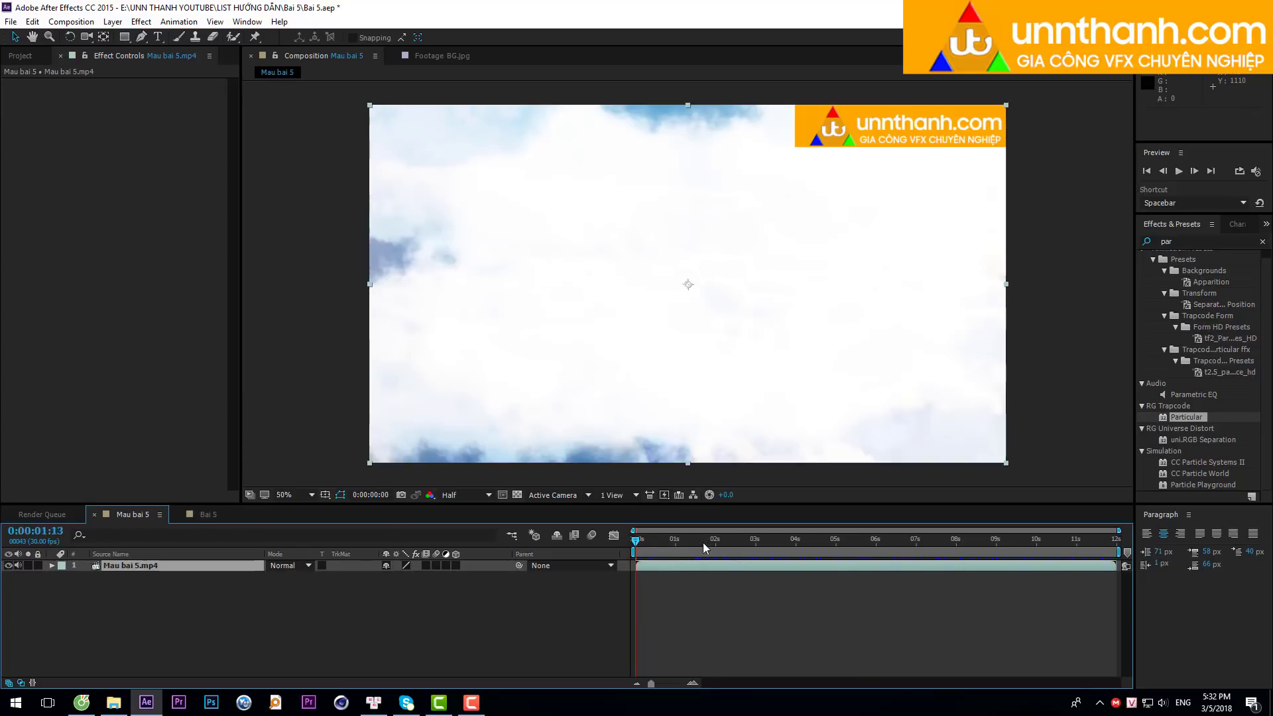
drag(703, 548, 831, 540)
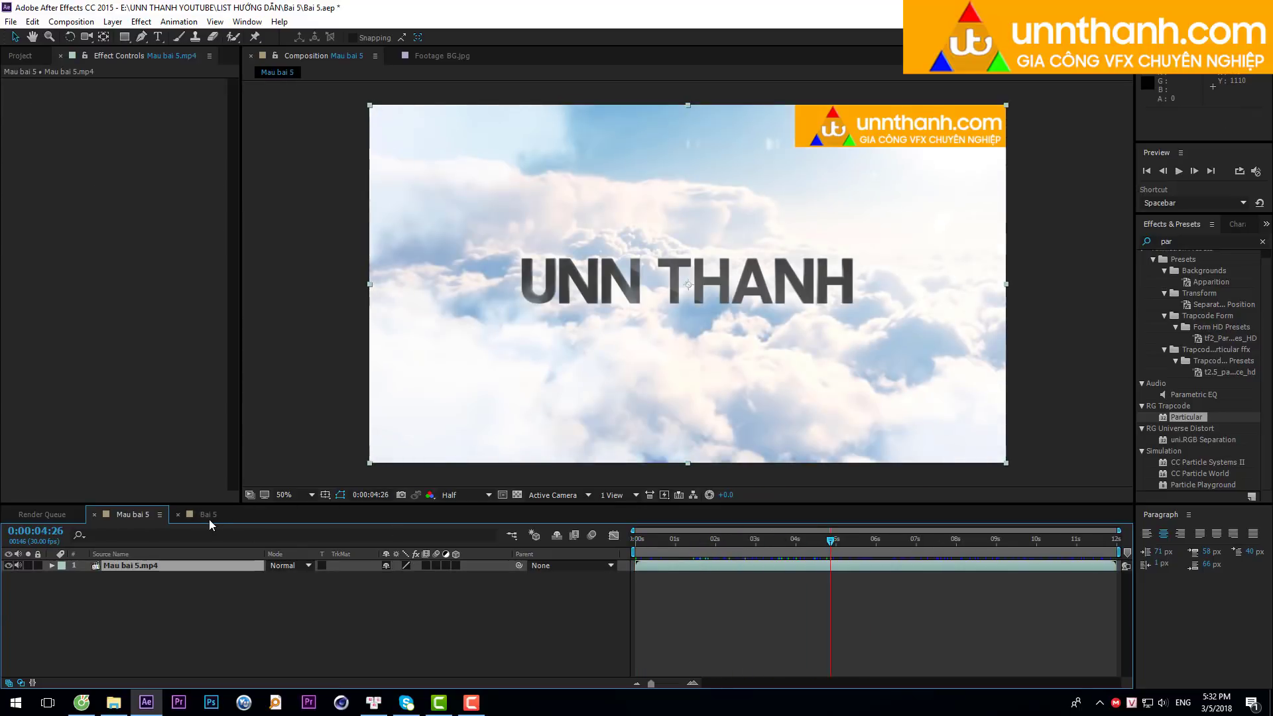
click(208, 515)
drag(673, 539, 762, 555)
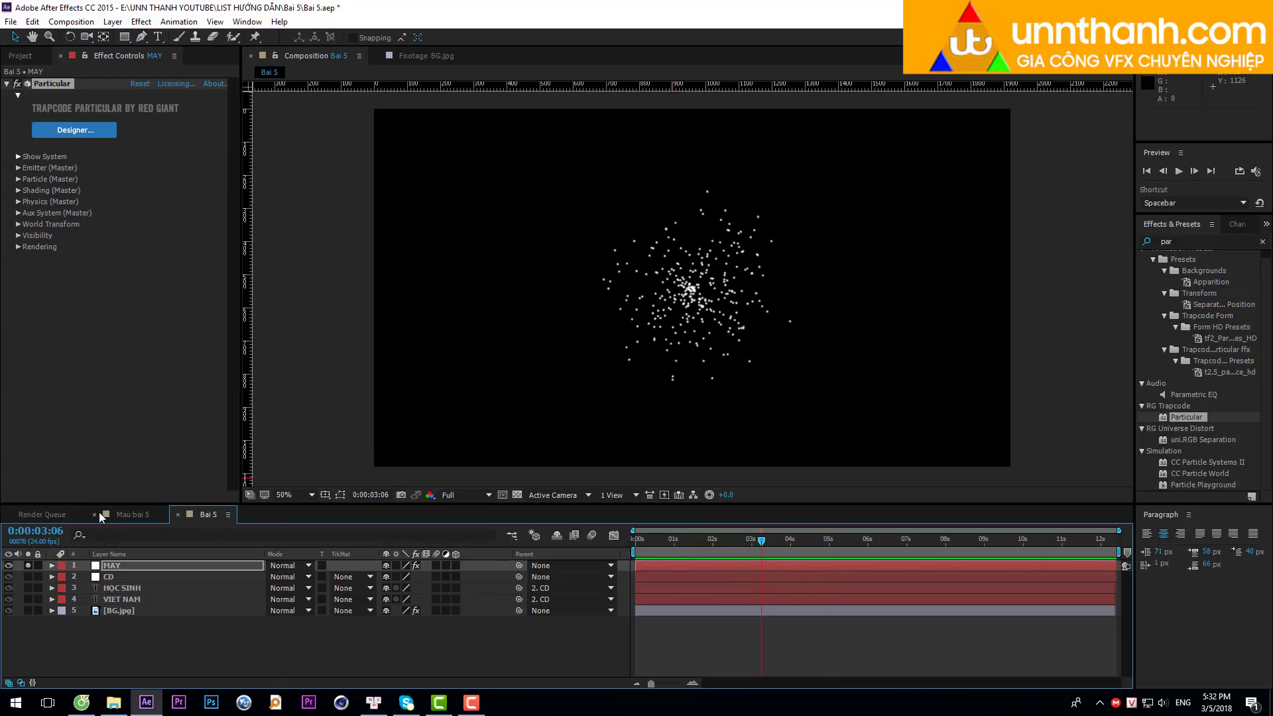
click(129, 514)
drag(677, 539, 746, 541)
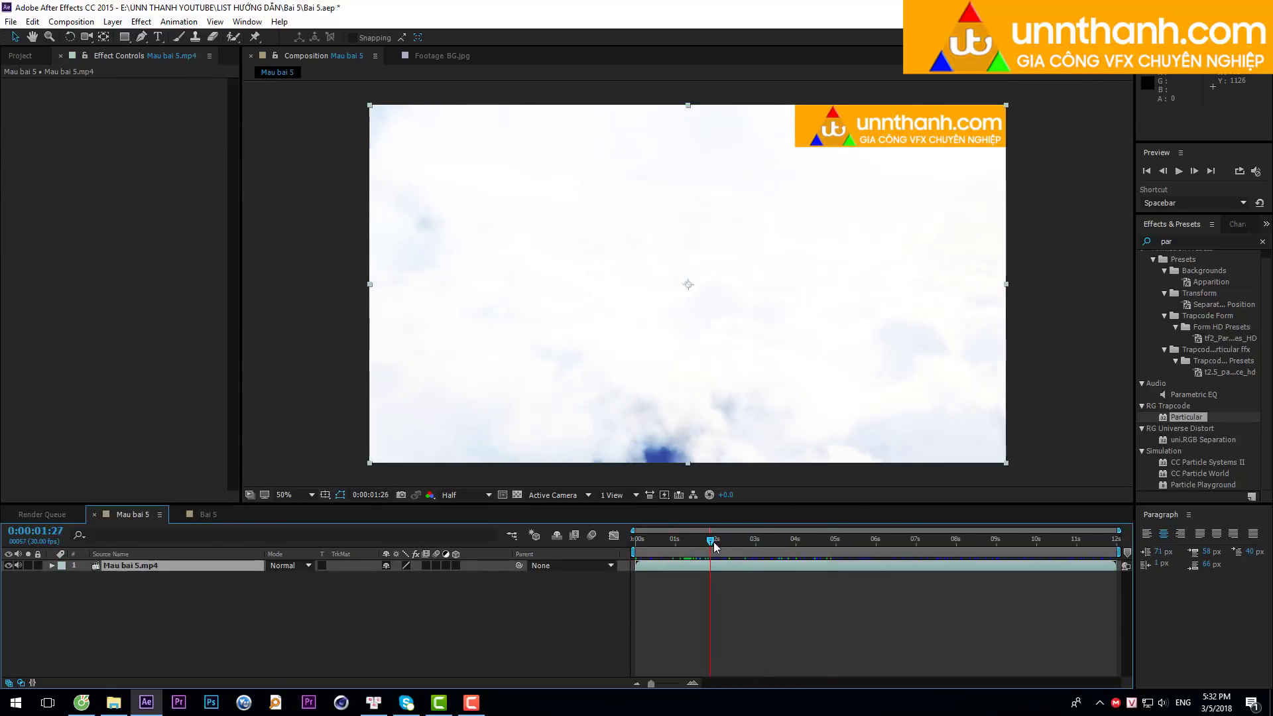
click(208, 514)
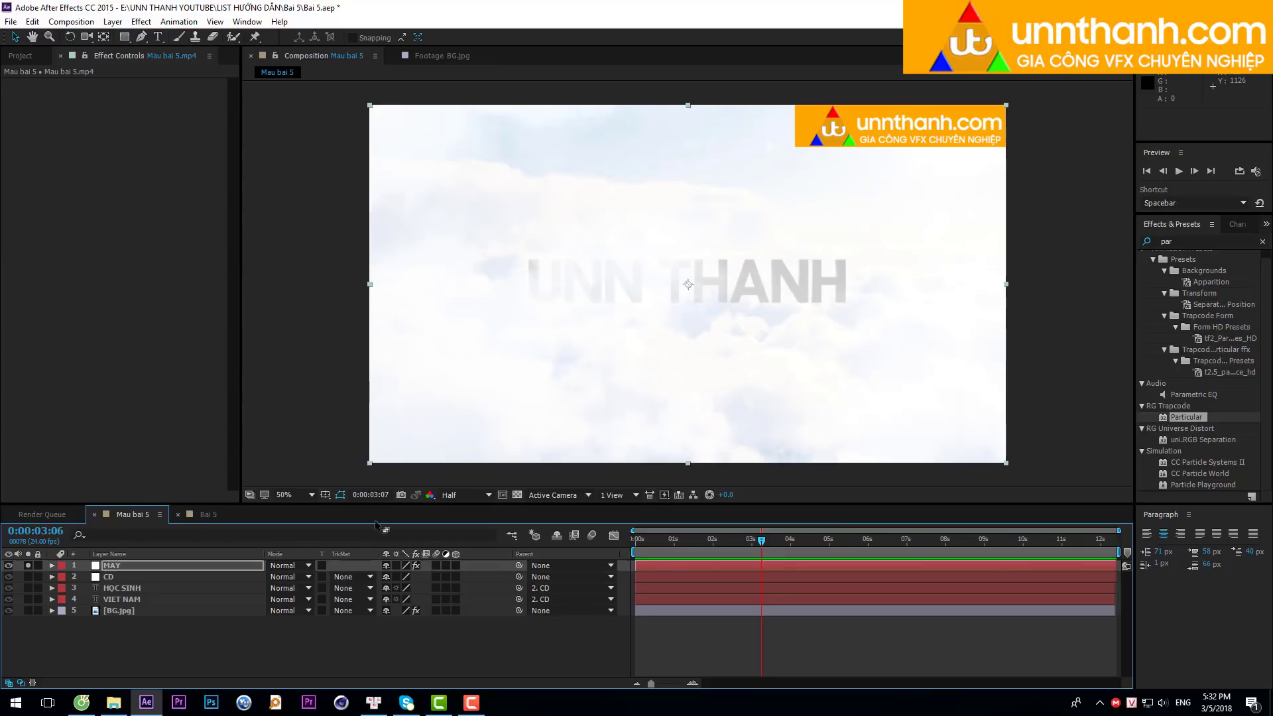
drag(646, 543, 719, 541)
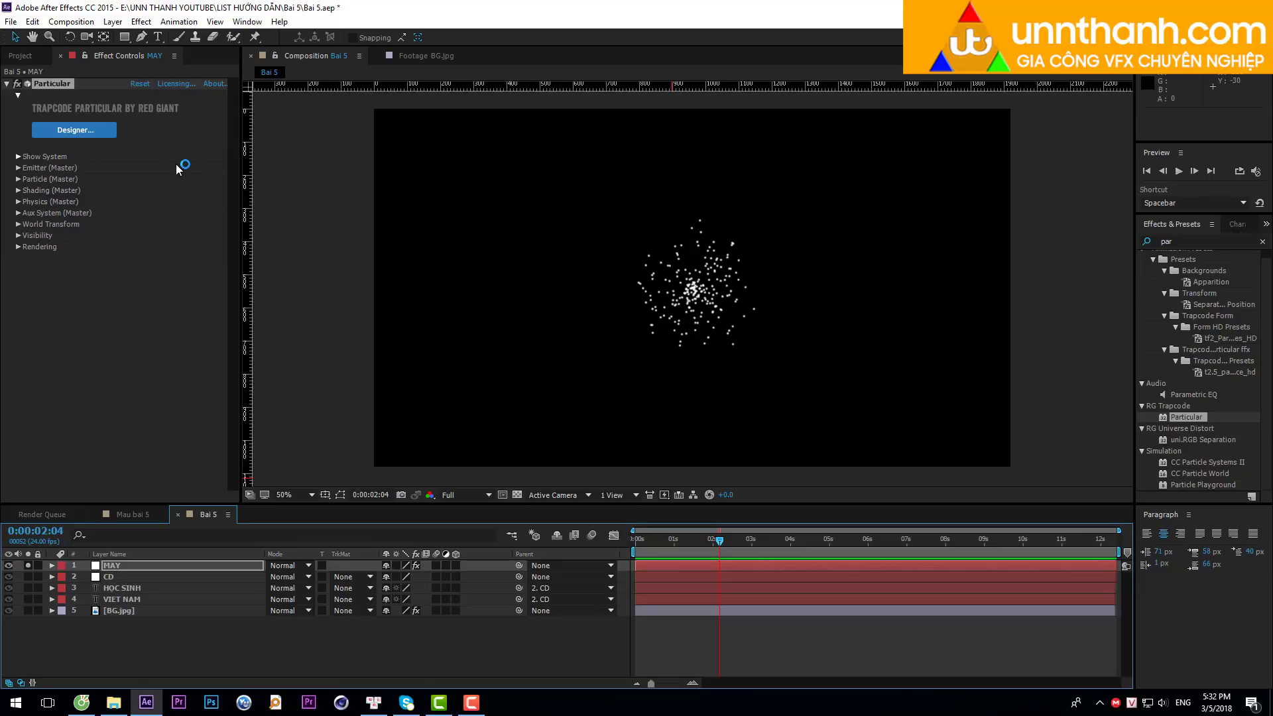
In the browser, open the tutorial channel page from search results and scroll through it.
key(alt+Tab)
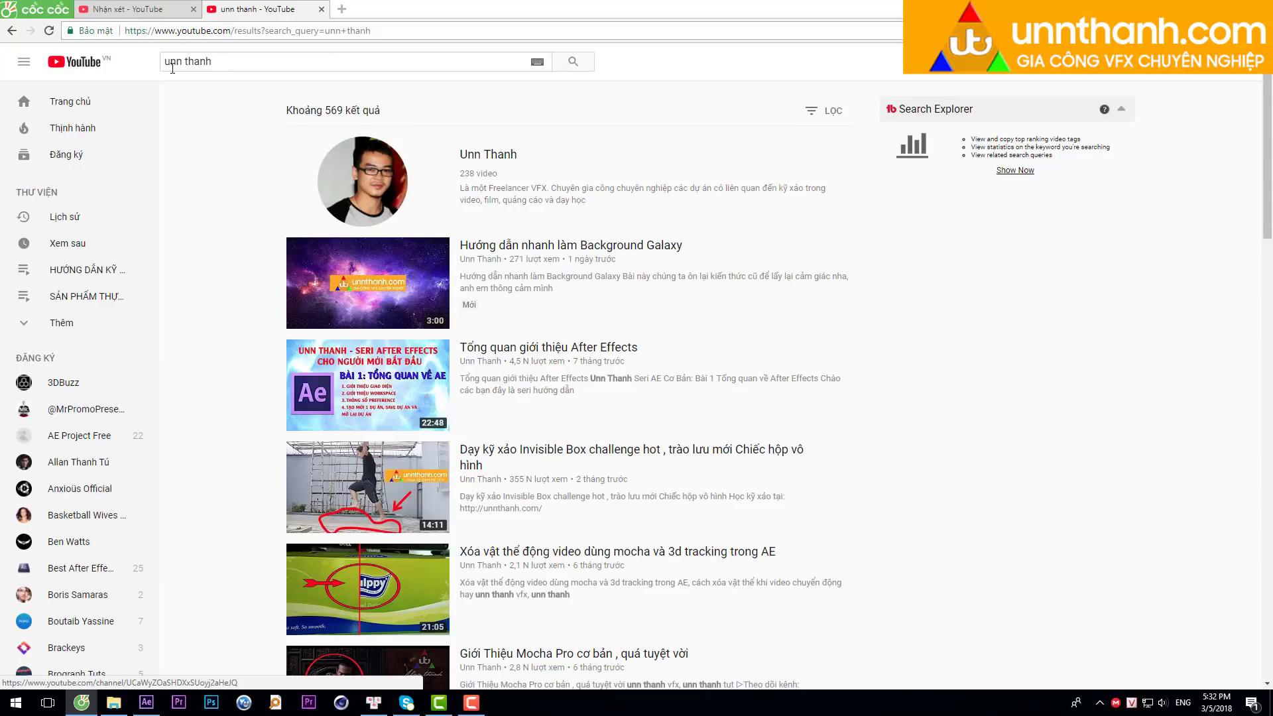
click(502, 157)
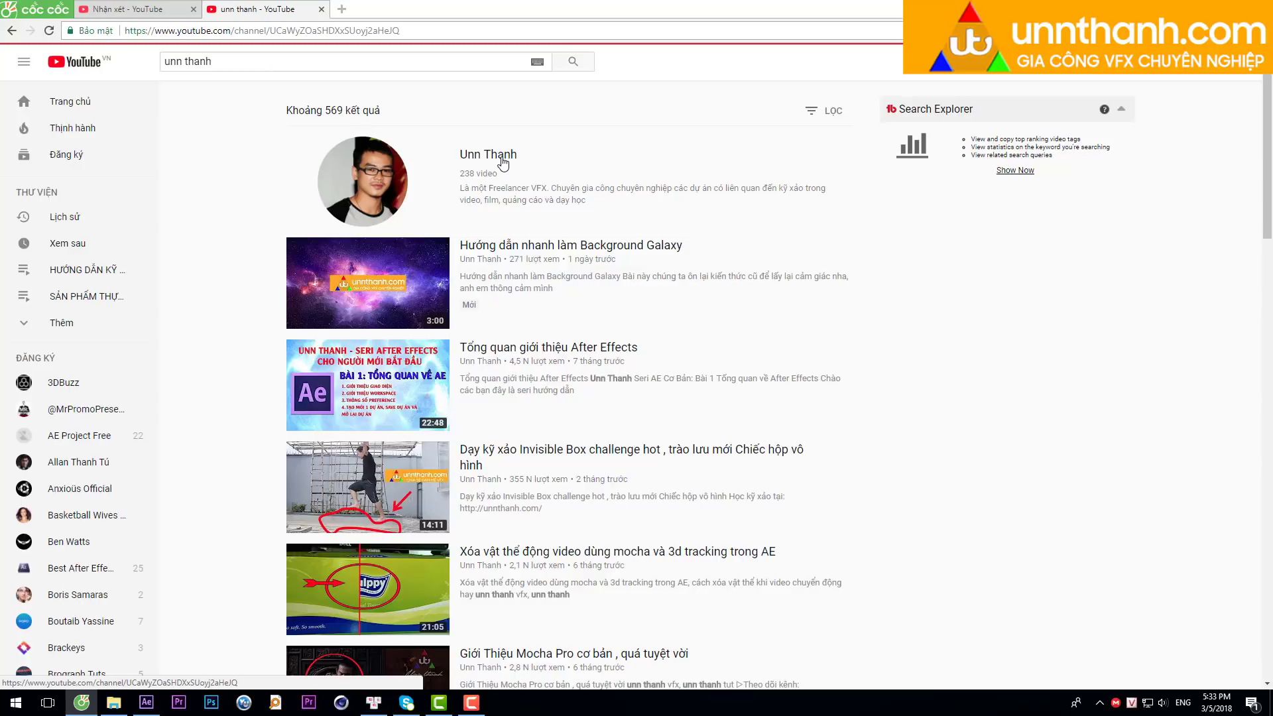
scroll(258, 509, down, 3)
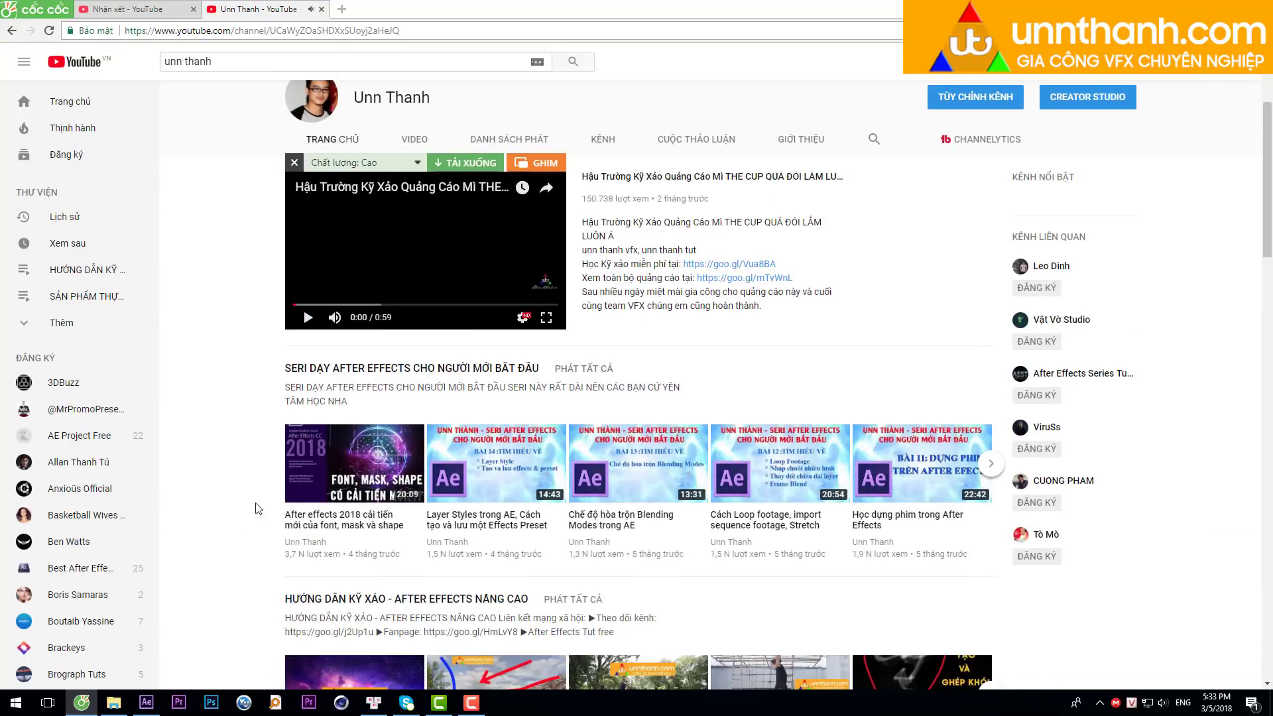
scroll(258, 508, down, 3)
scroll(455, 489, down, 3)
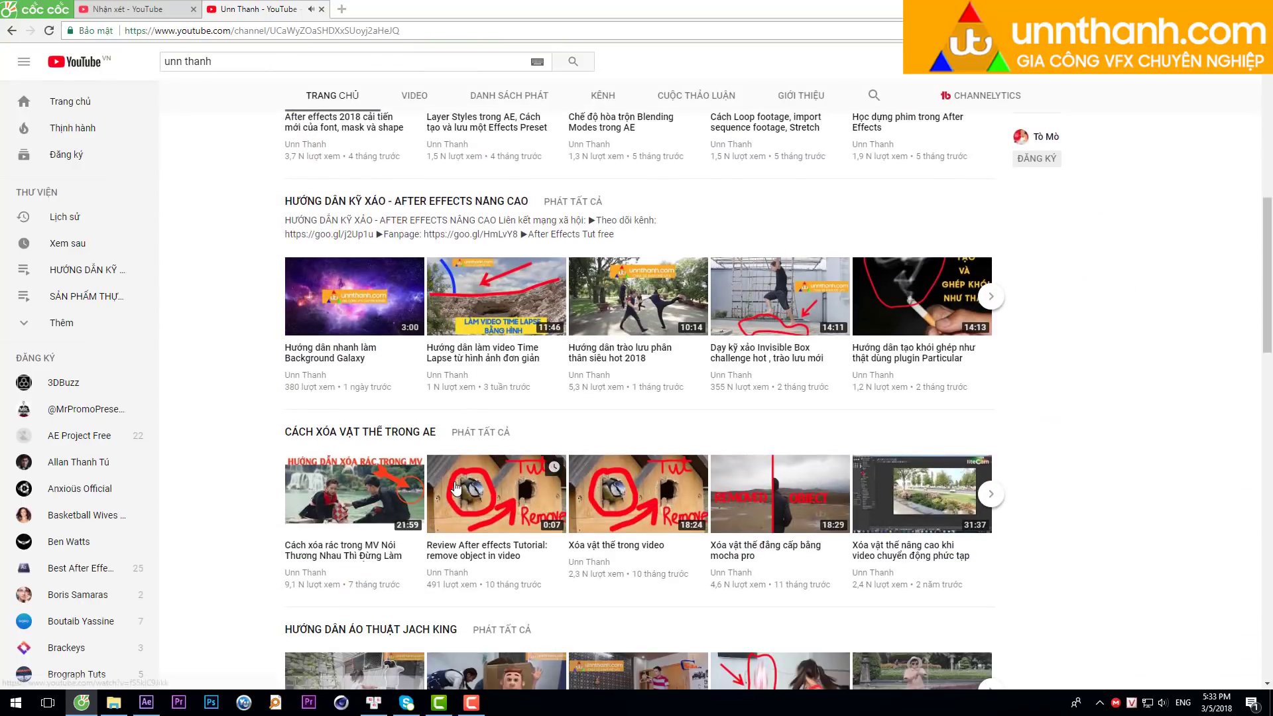
scroll(455, 488, down, 2)
scroll(456, 488, down, 3)
scroll(455, 488, down, 1)
scroll(484, 542, up, 6)
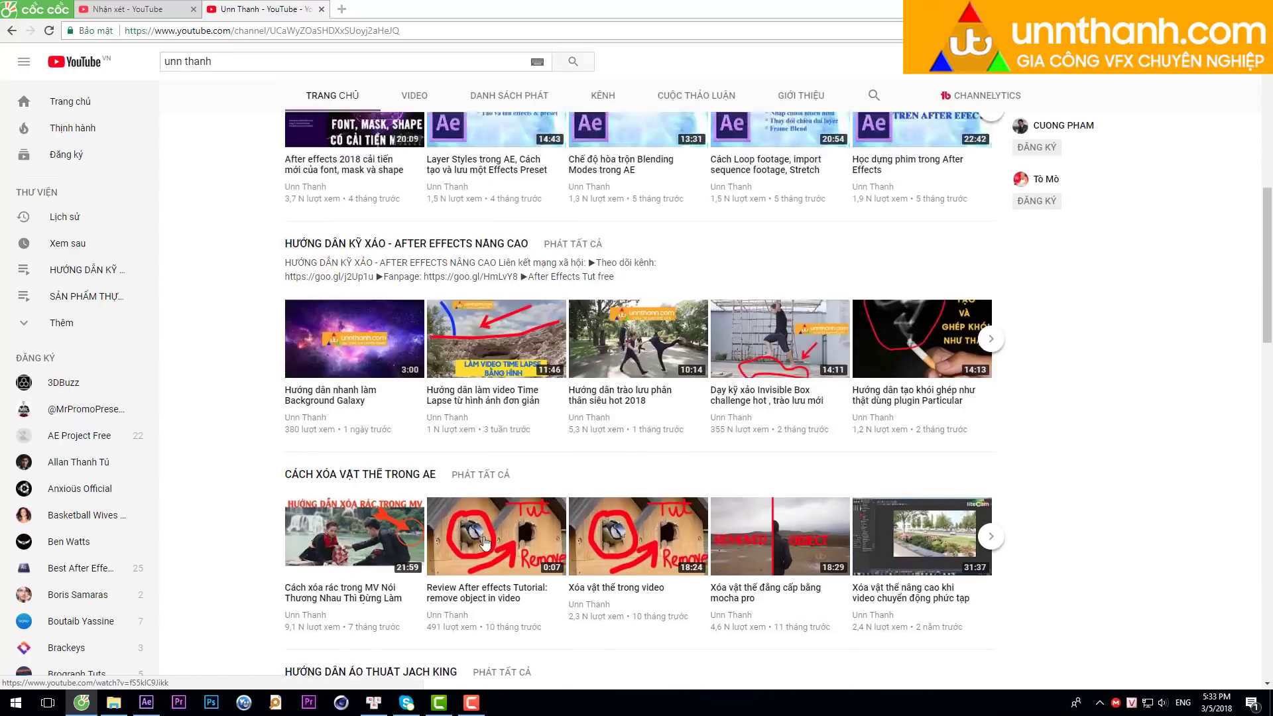
scroll(484, 542, up, 10)
Load the Particular shockwave tutorial from the Trapcode Particular playlist, then return to After Effects.
click(498, 337)
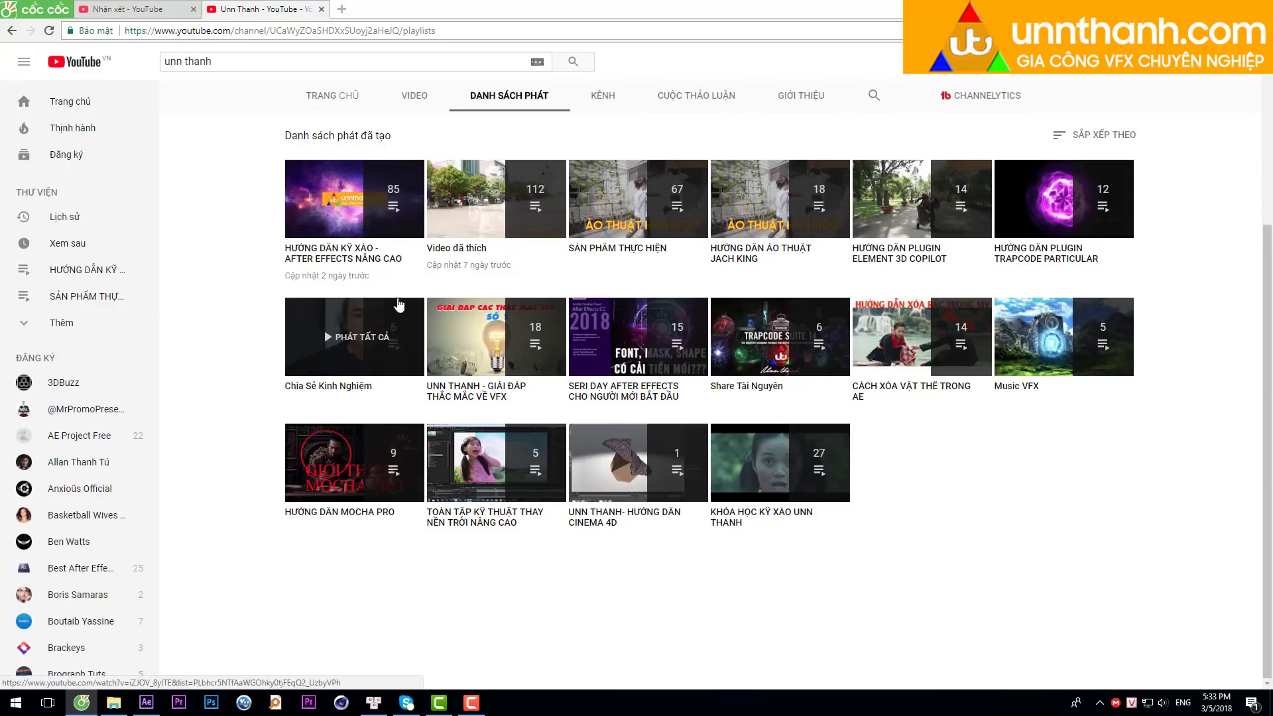
click(1055, 262)
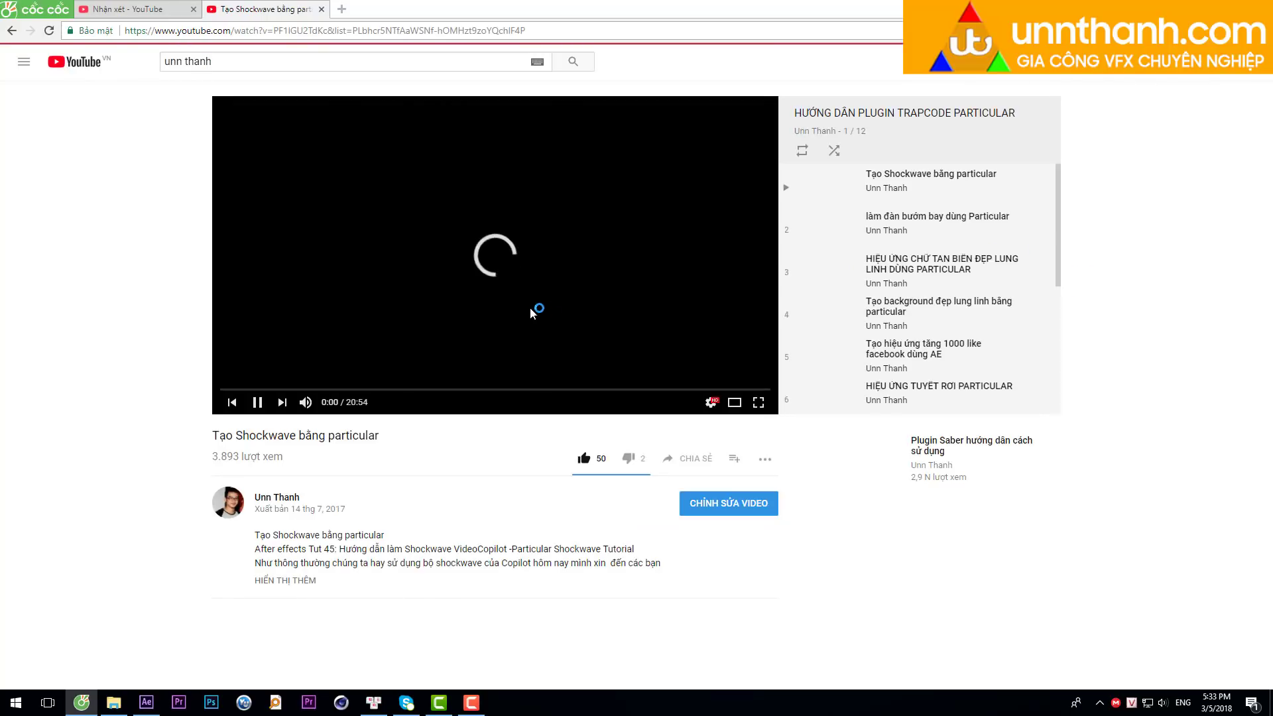
click(257, 401)
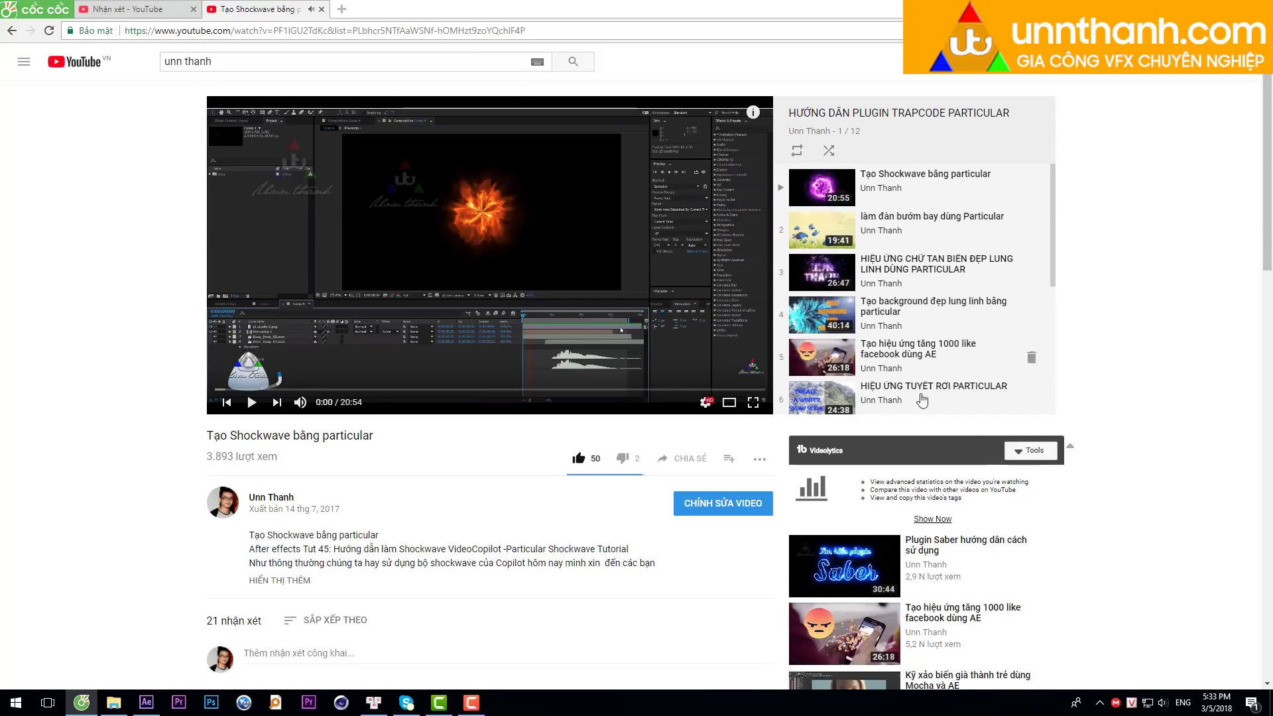
scroll(936, 261, down, 3)
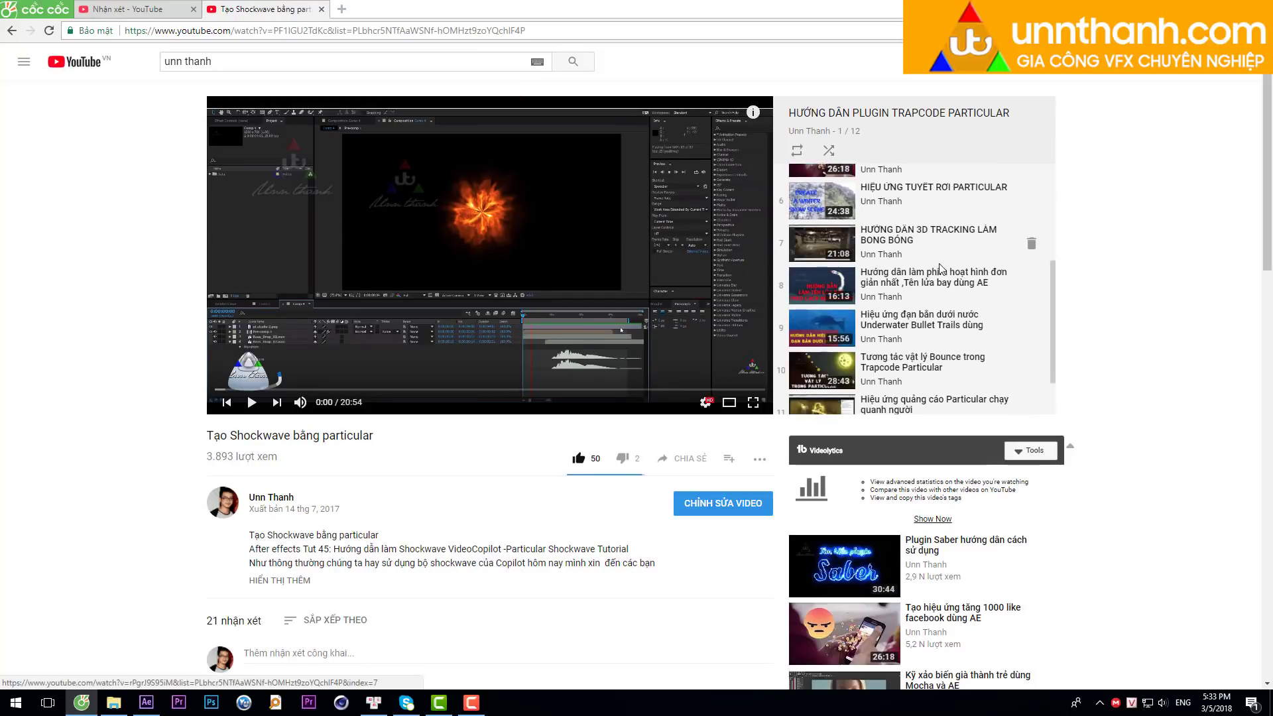
scroll(928, 291, down, 1)
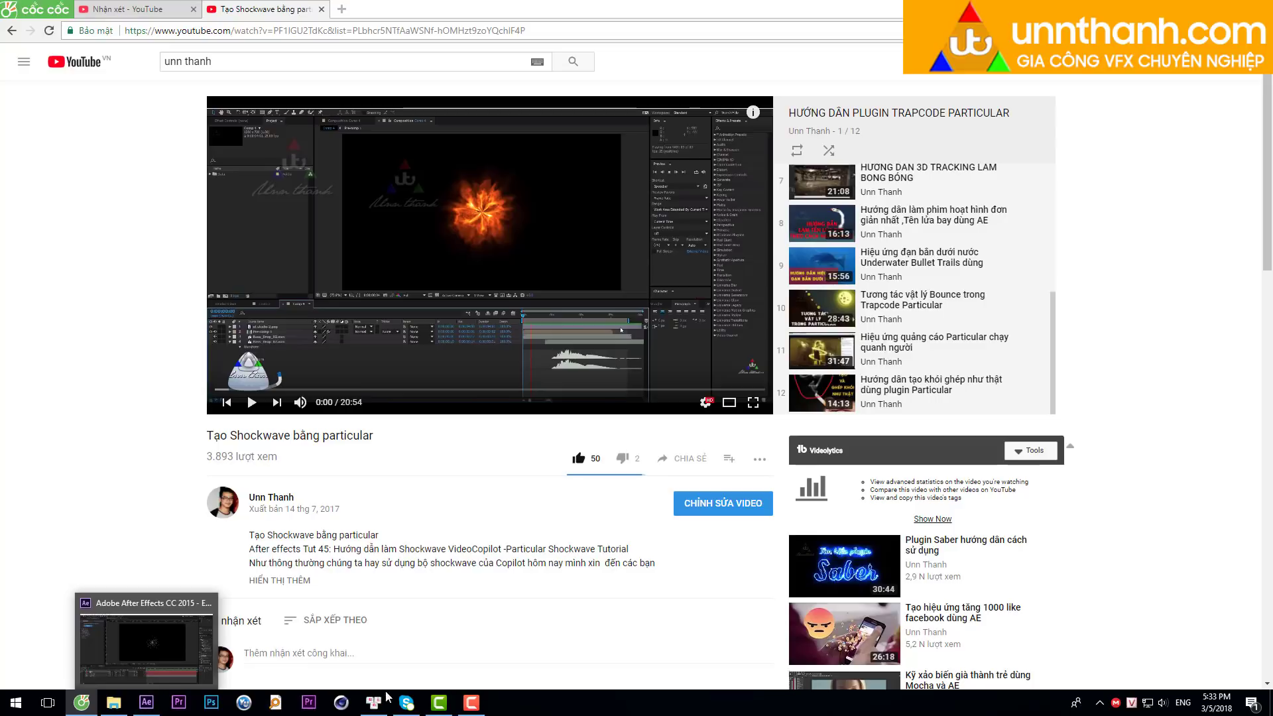
click(475, 708)
click(474, 708)
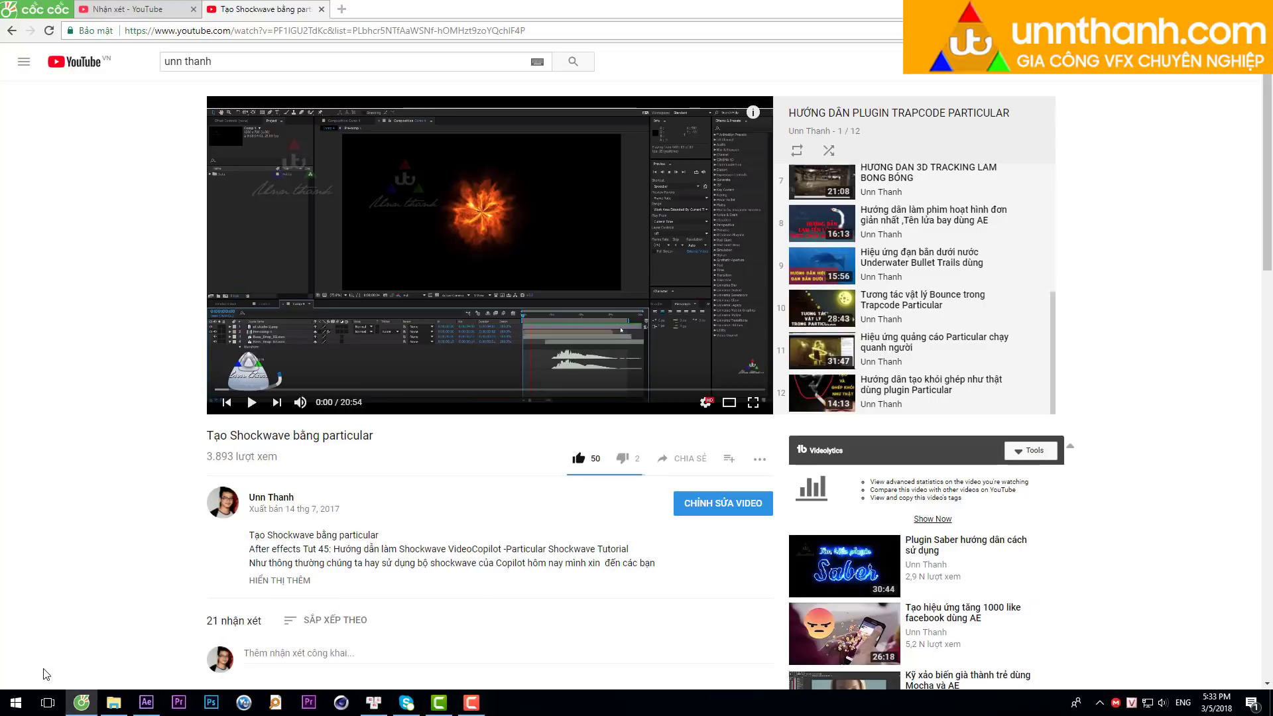
click(146, 703)
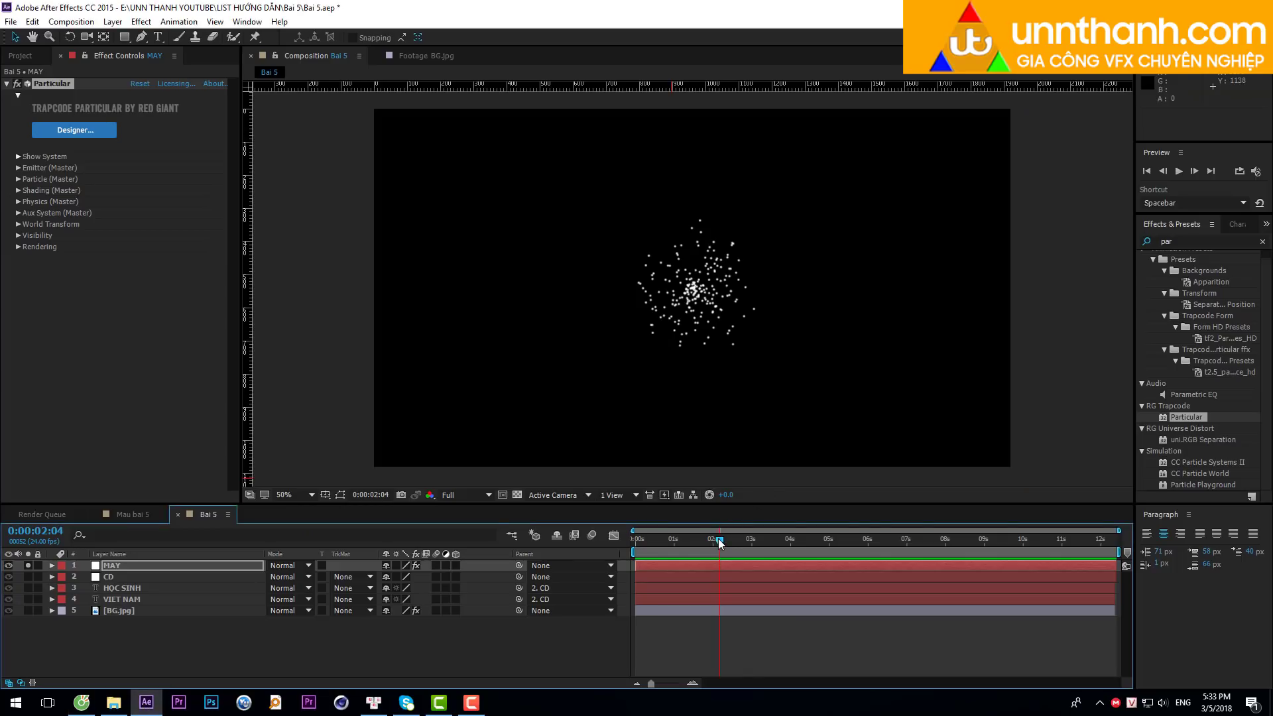
Set MAY's Particular Emitter Type to Box.
drag(718, 539, 776, 543)
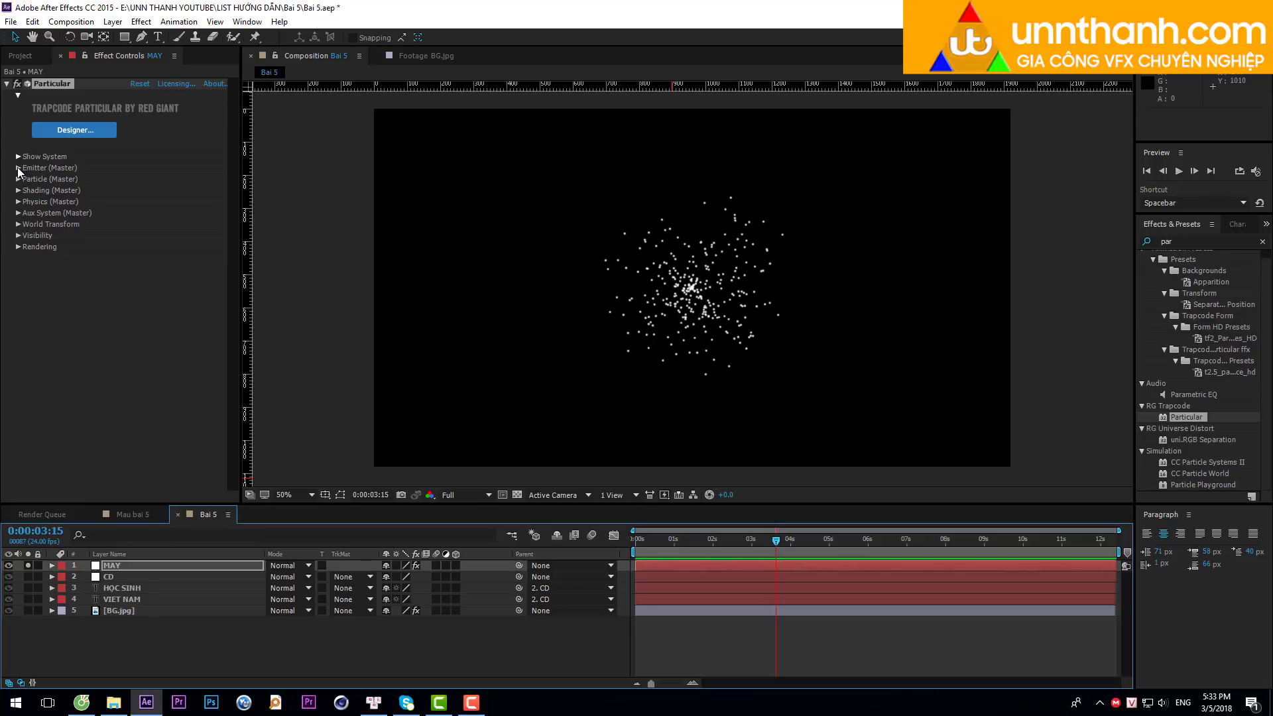
click(18, 167)
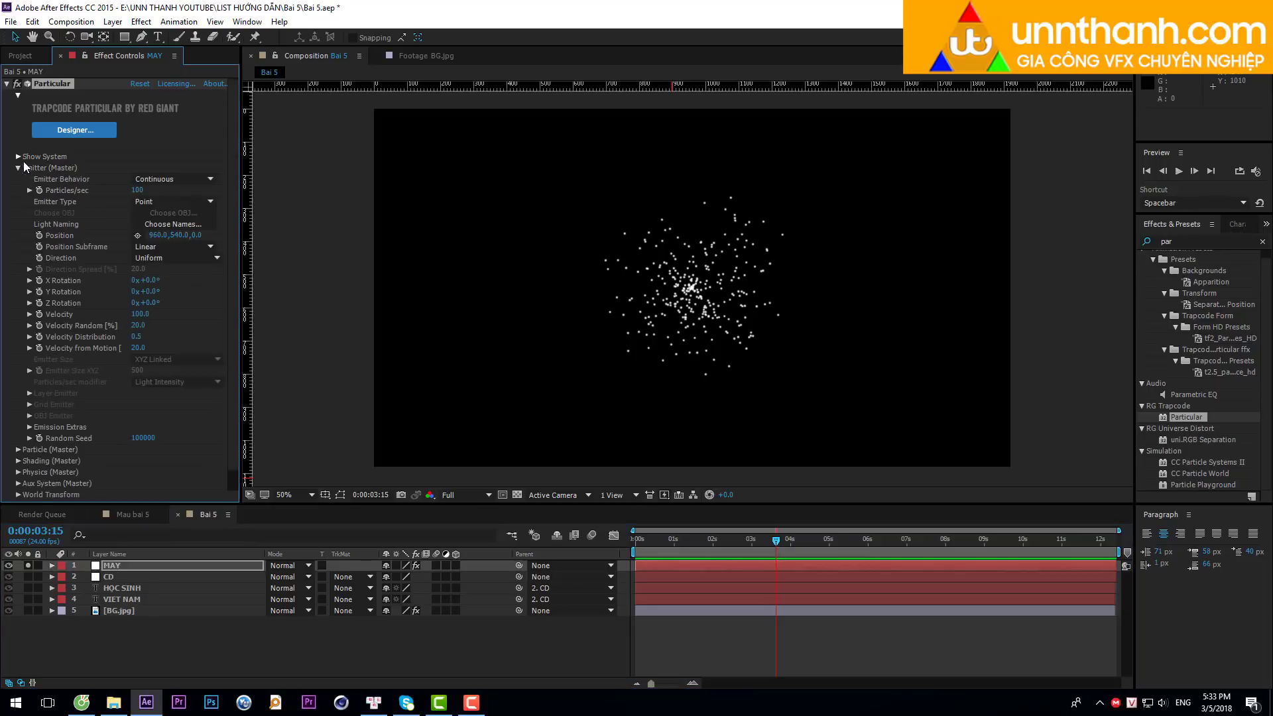
click(161, 202)
click(169, 231)
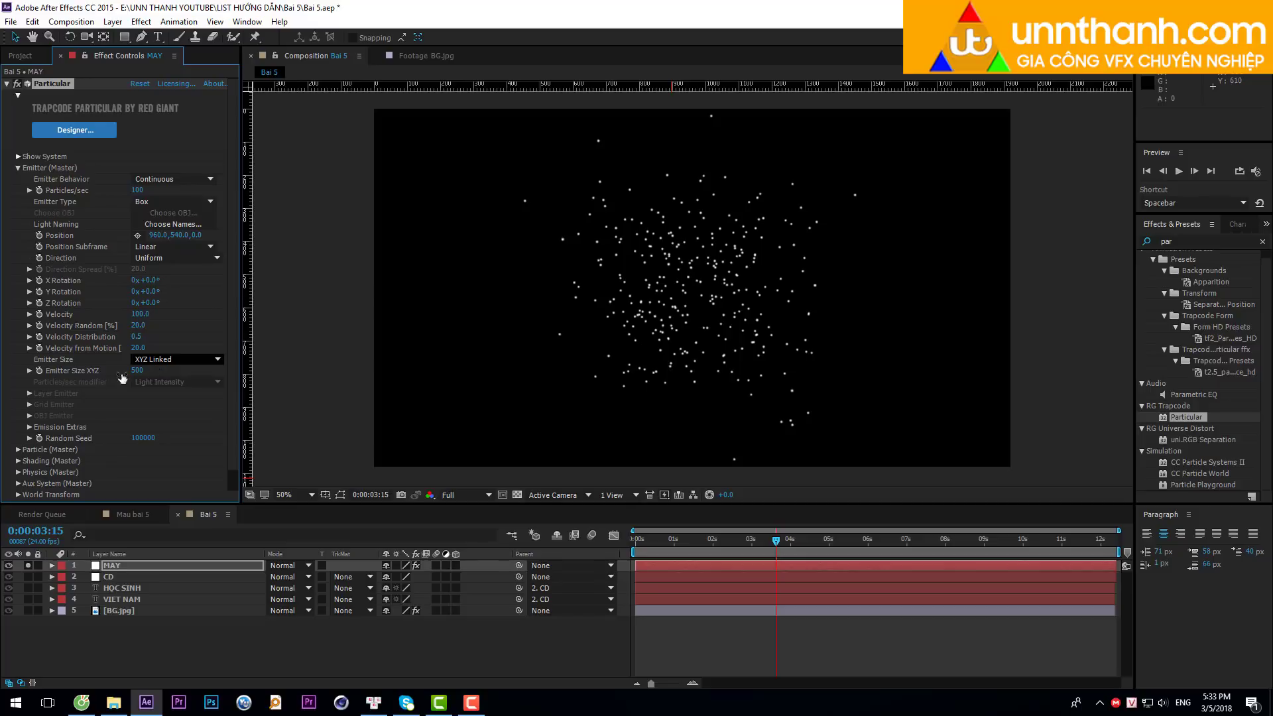
Set Emitter Size to XYZ Individual with X 958 and Y 759.
click(142, 361)
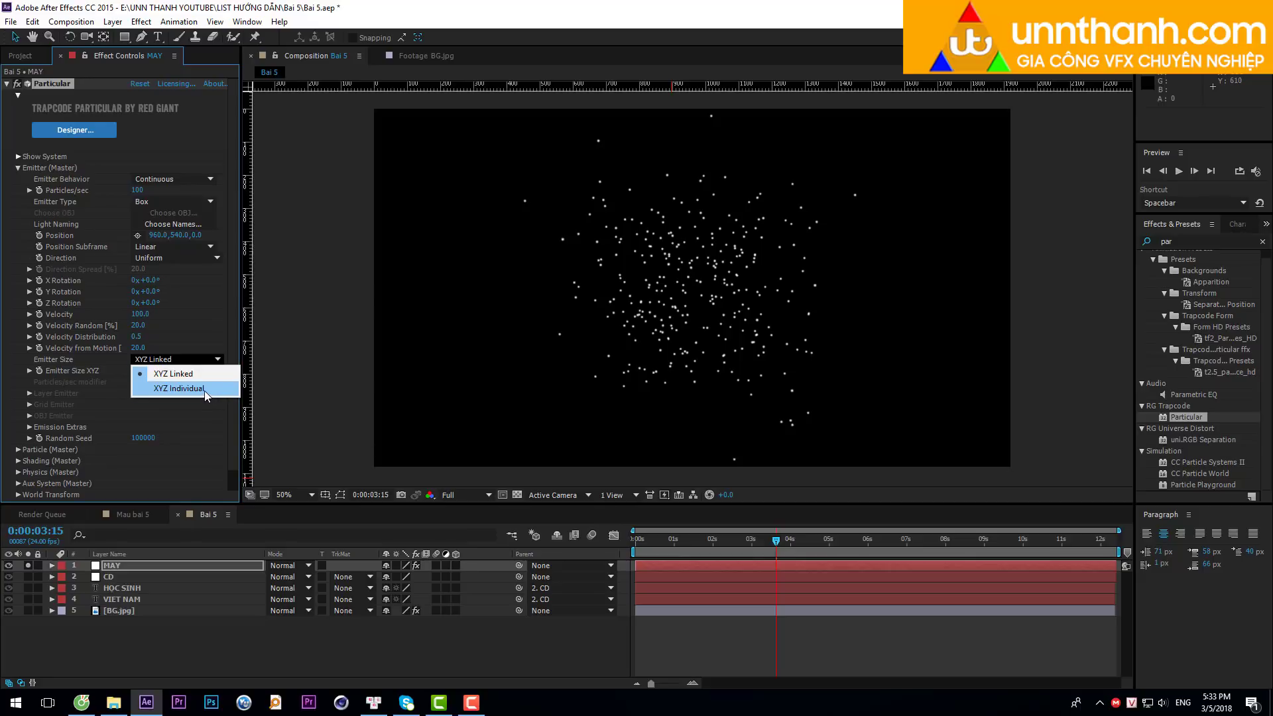
click(204, 393)
click(158, 359)
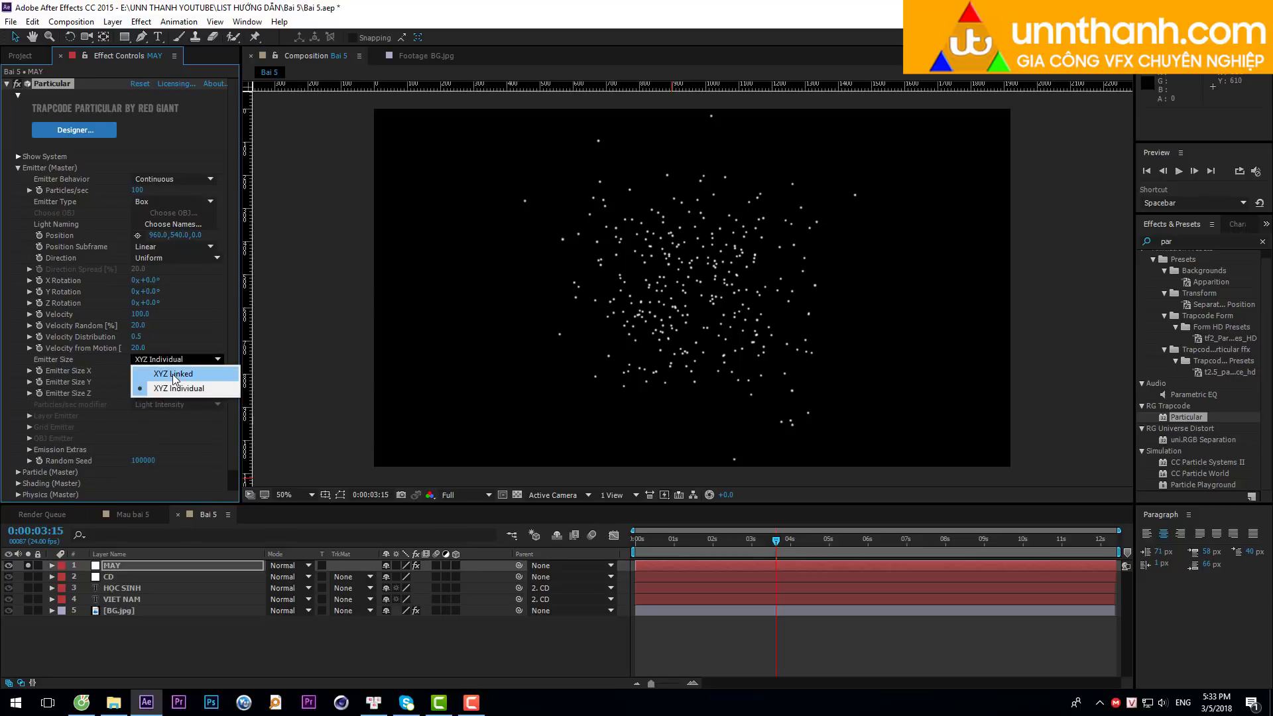
click(191, 375)
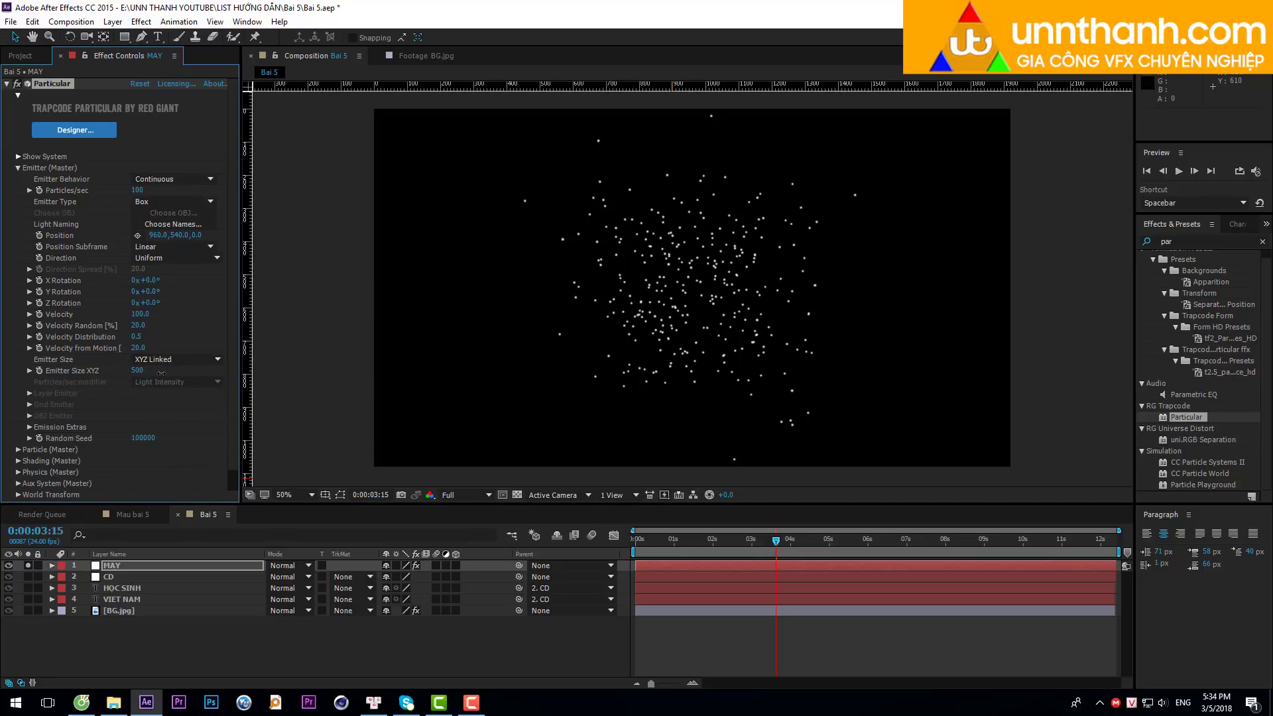
mouse_move(227, 377)
mouse_down()
mouse_move(200, 359)
mouse_move(265, 383)
mouse_move(225, 385)
mouse_up()
click(217, 359)
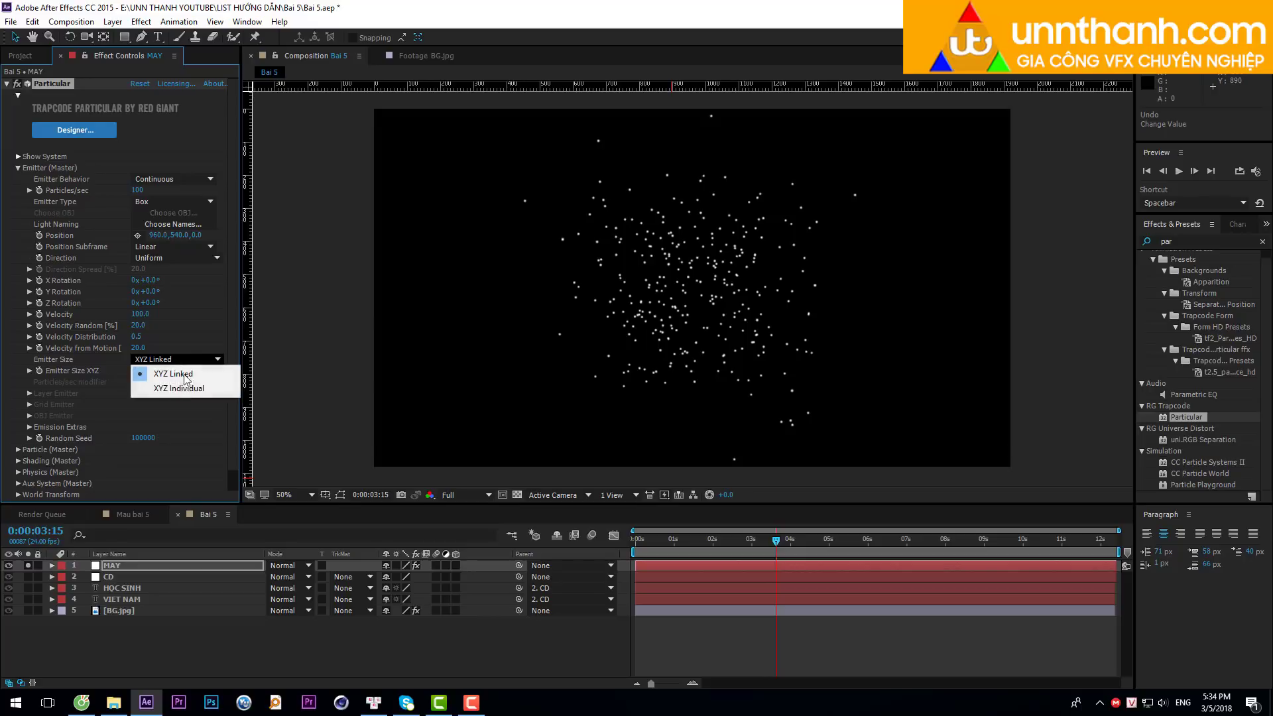
click(185, 390)
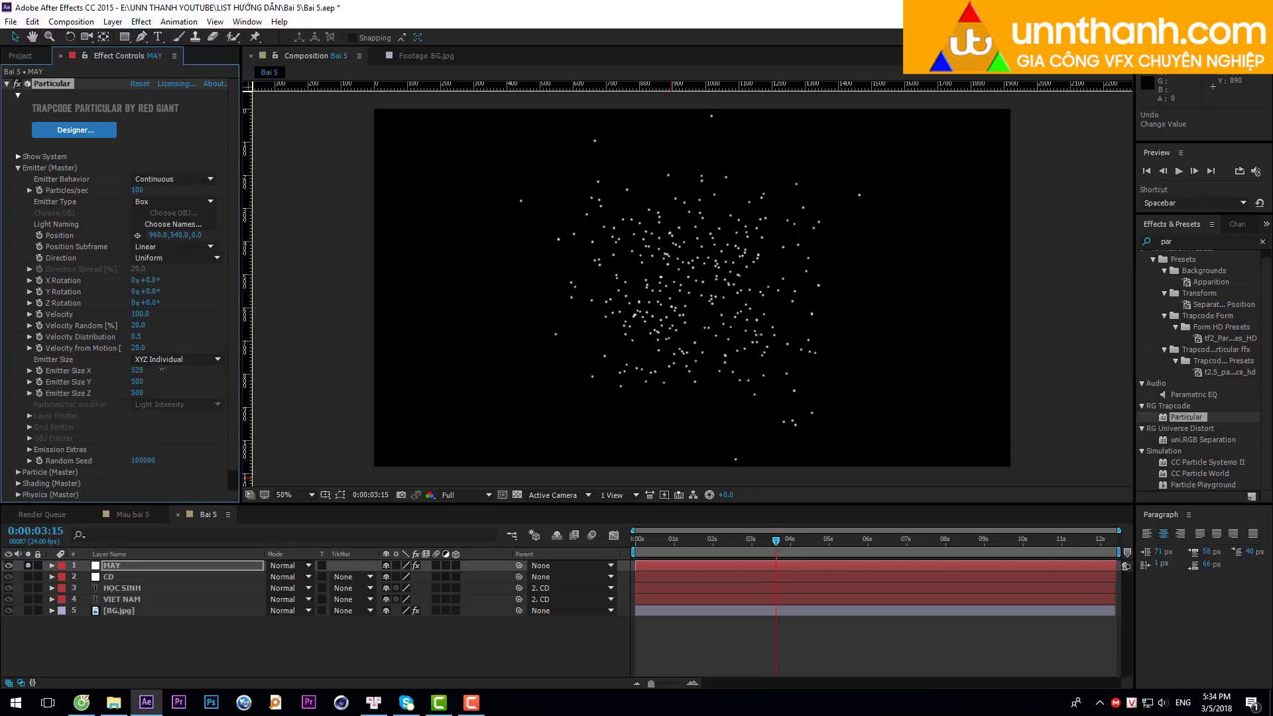
mouse_move(138, 370)
mouse_down()
mouse_move(169, 386)
mouse_move(733, 379)
mouse_up()
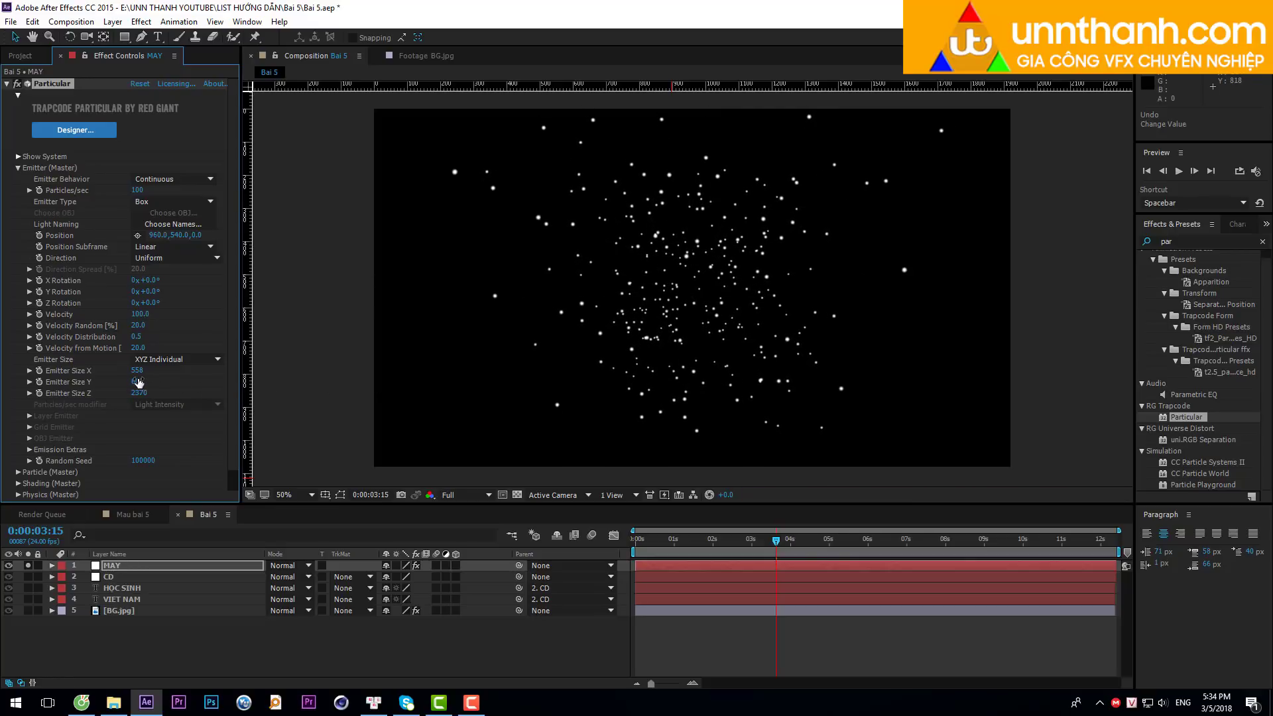
drag(137, 383, 161, 368)
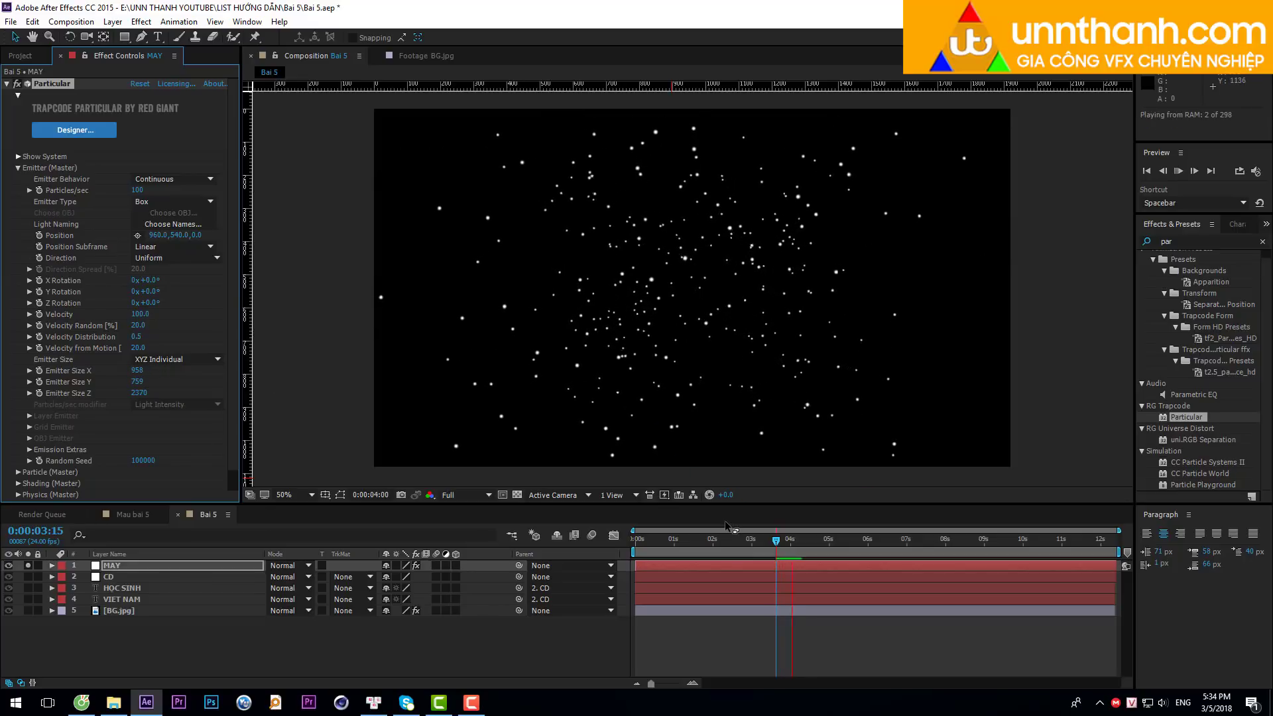
Preview the particle animation and return the playhead to the first frame.
mouse_move(723, 550)
mouse_down()
mouse_move(687, 545)
mouse_move(700, 544)
mouse_up()
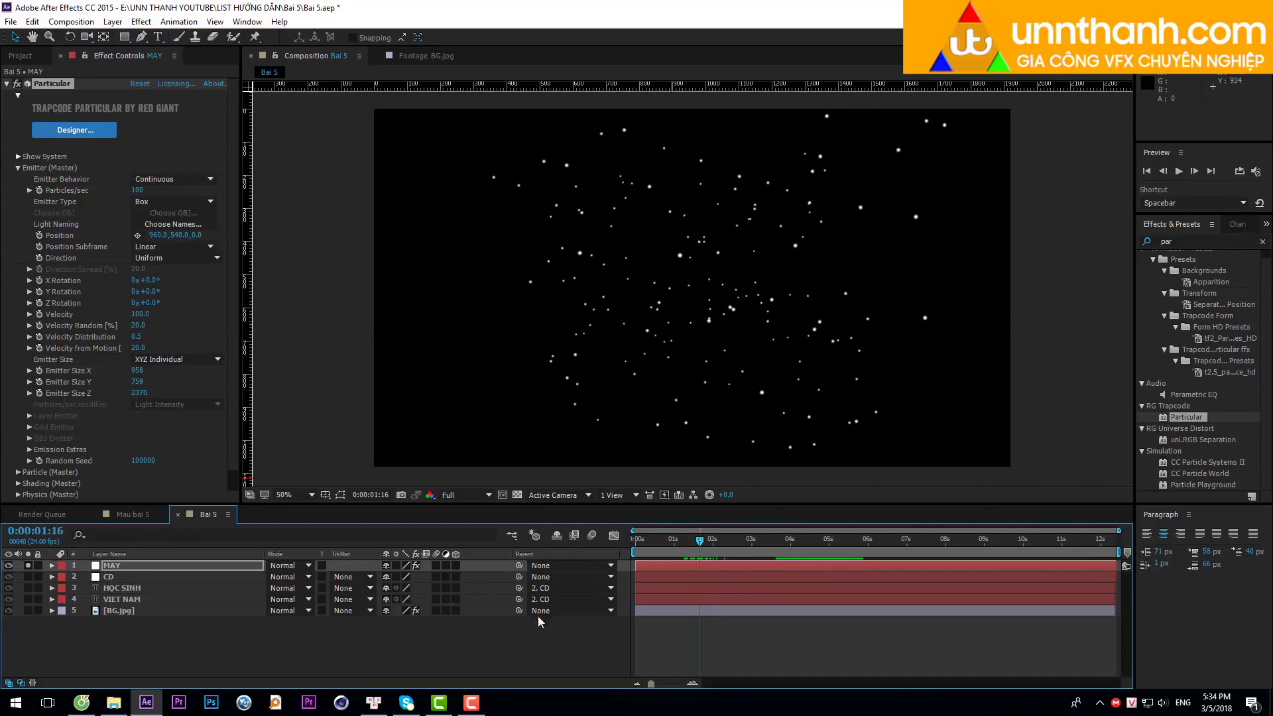
click(662, 541)
key(space)
key(space)
drag(678, 539, 578, 544)
click(534, 535)
Set Emission Extras Pre Run to 100, preview the stars, and set emitter Z to 2940.
click(28, 450)
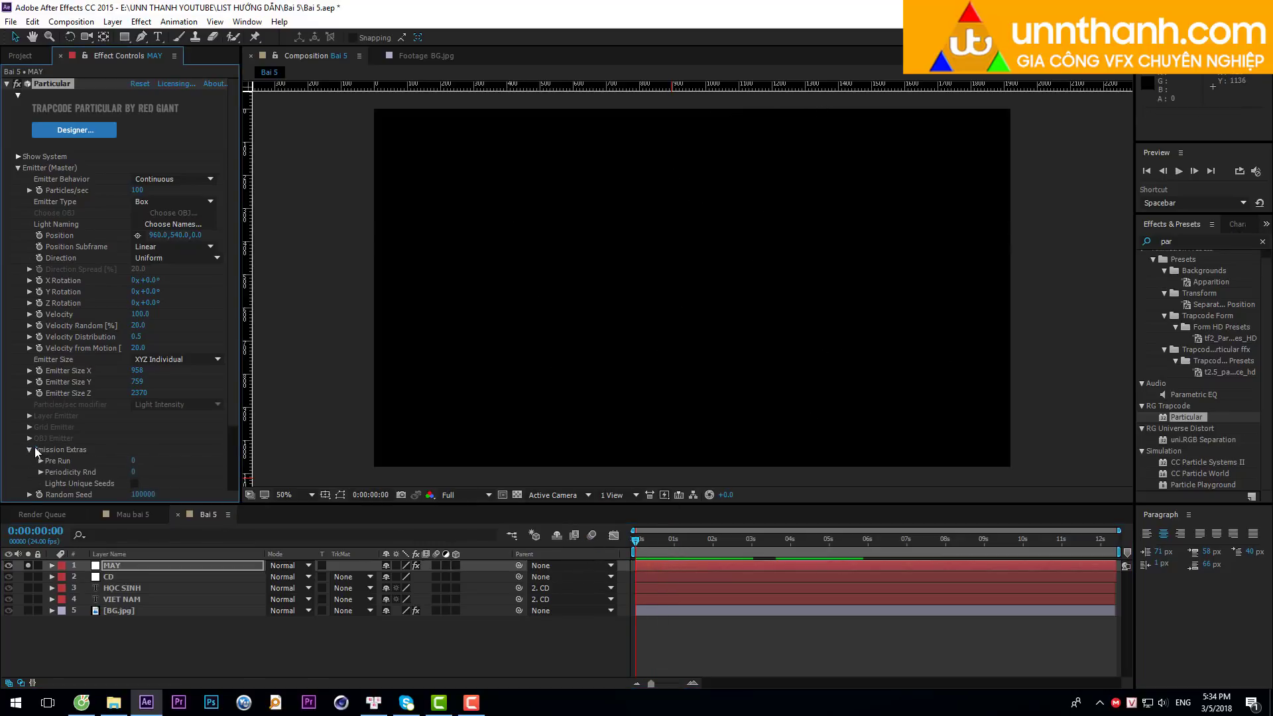
scroll(86, 438, down, 2)
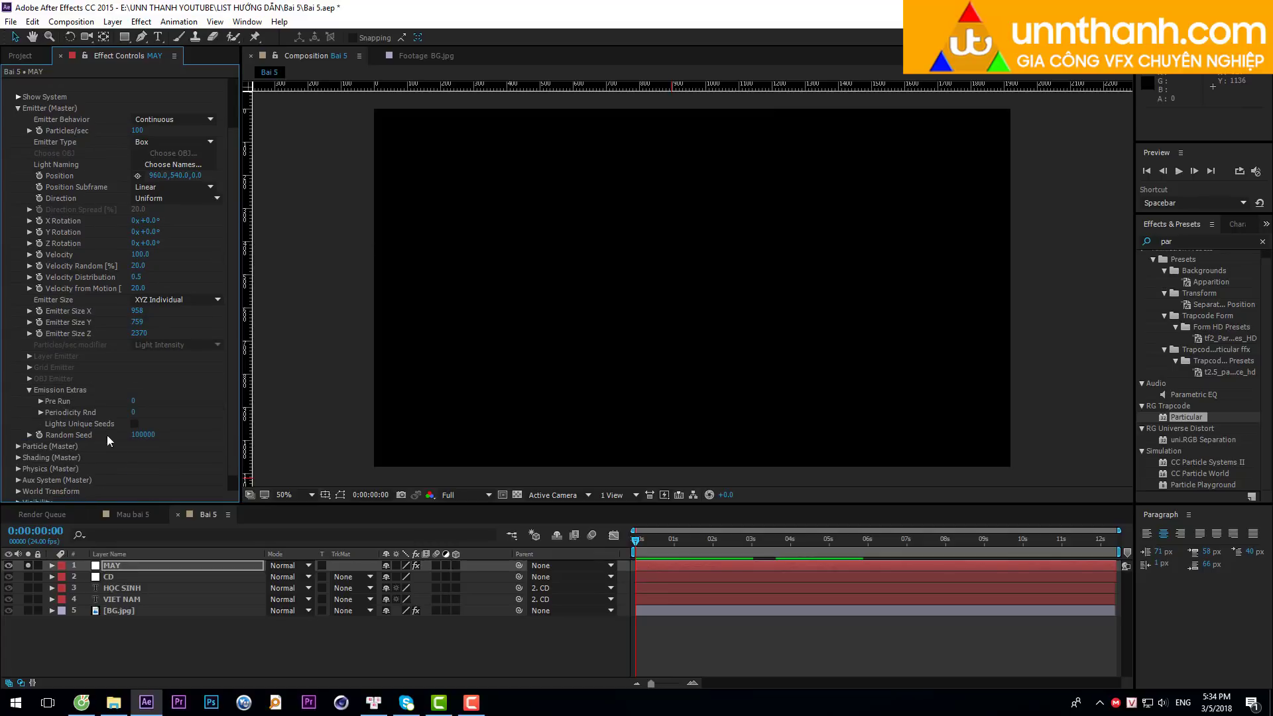
click(133, 401)
text(100)
key(Return)
click(633, 540)
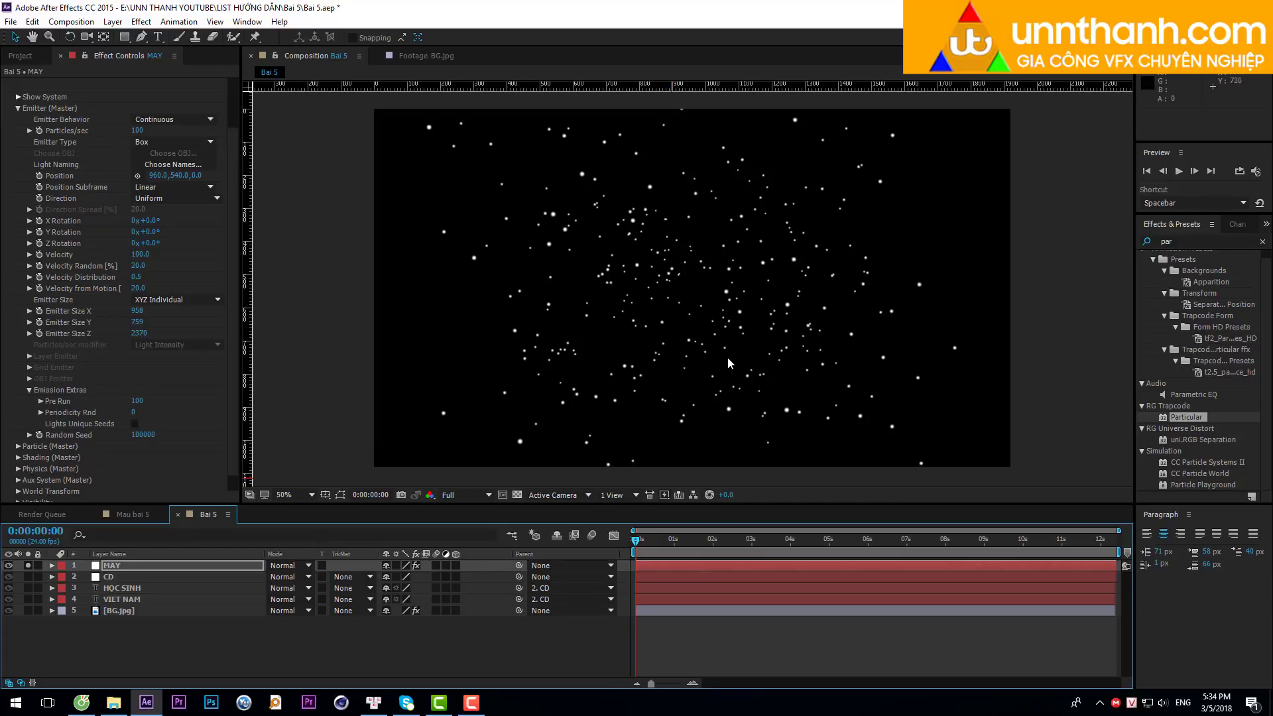
key(space)
drag(162, 333, 175, 333)
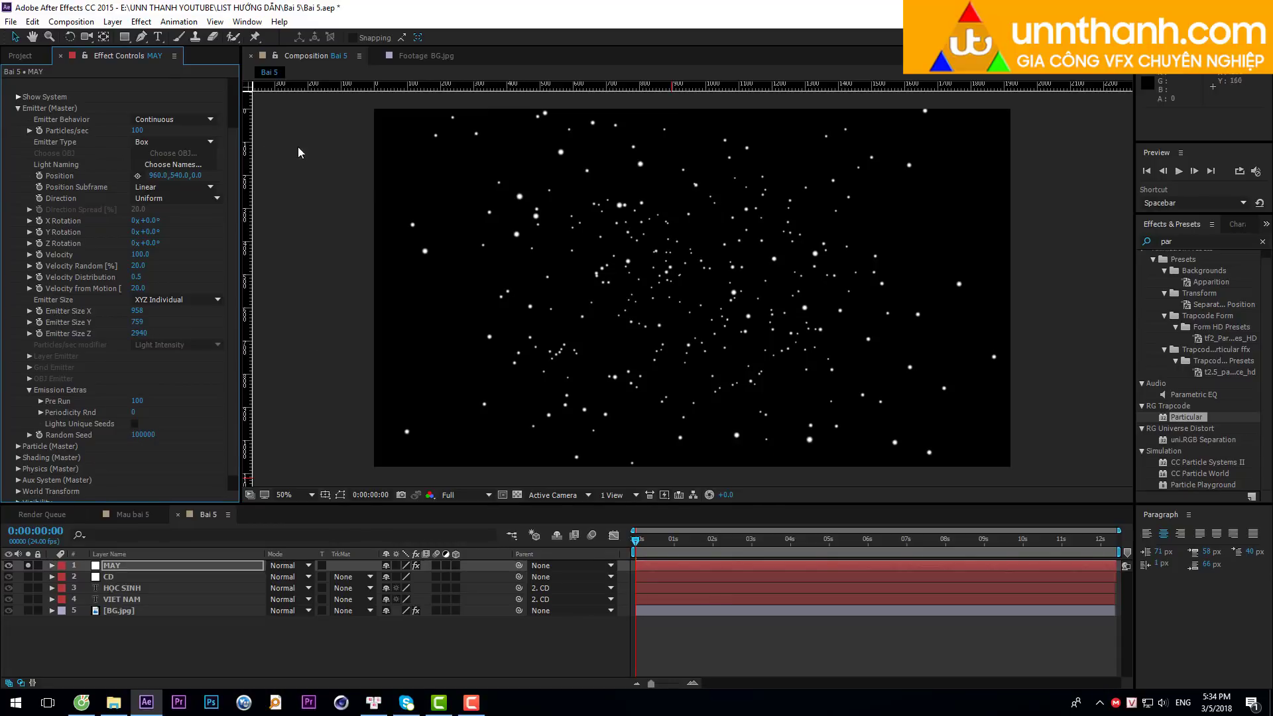
Add Camera 1, a Two-Node camera with the 28mm preset, and select the camera tools.
click(113, 21)
mouse_move(130, 37)
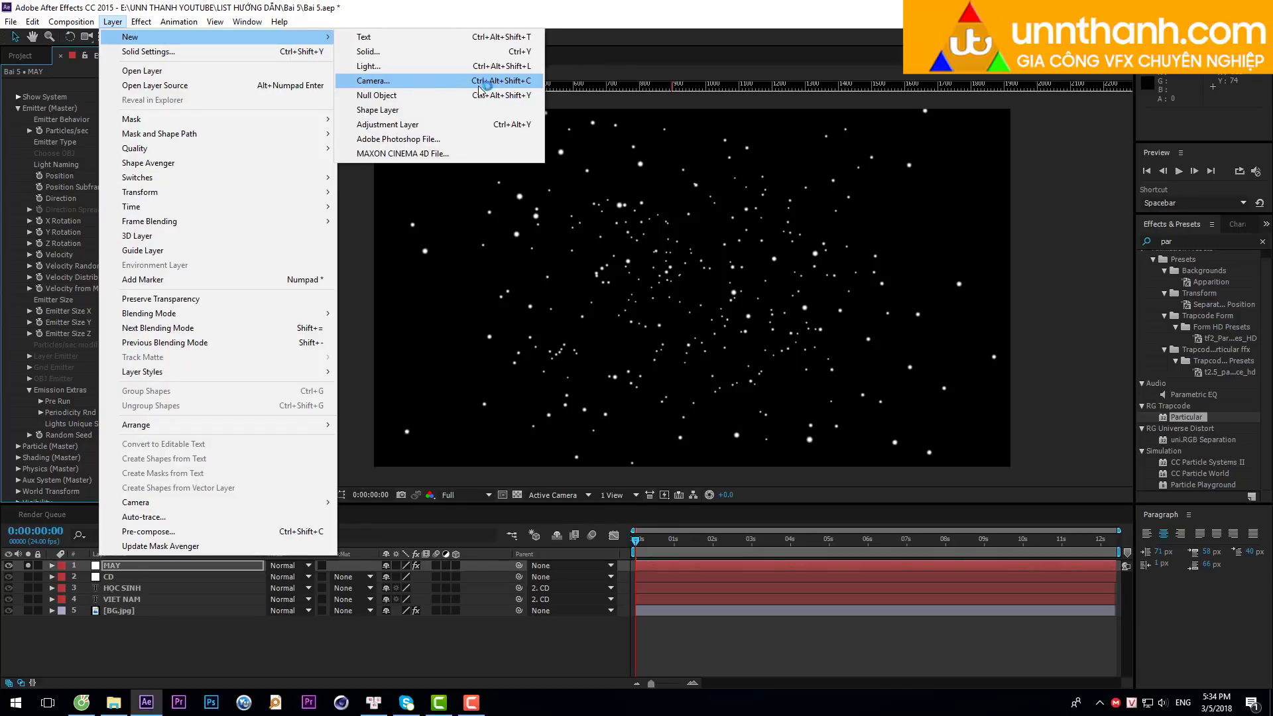
click(500, 85)
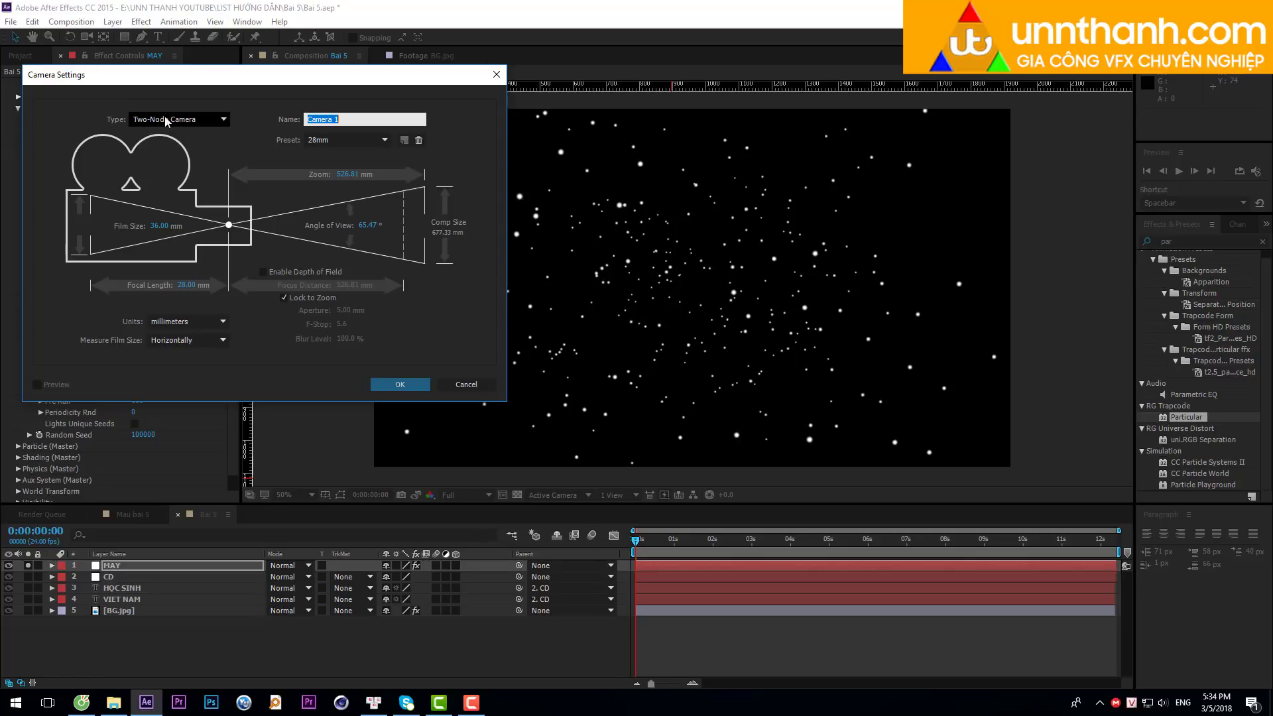
click(396, 382)
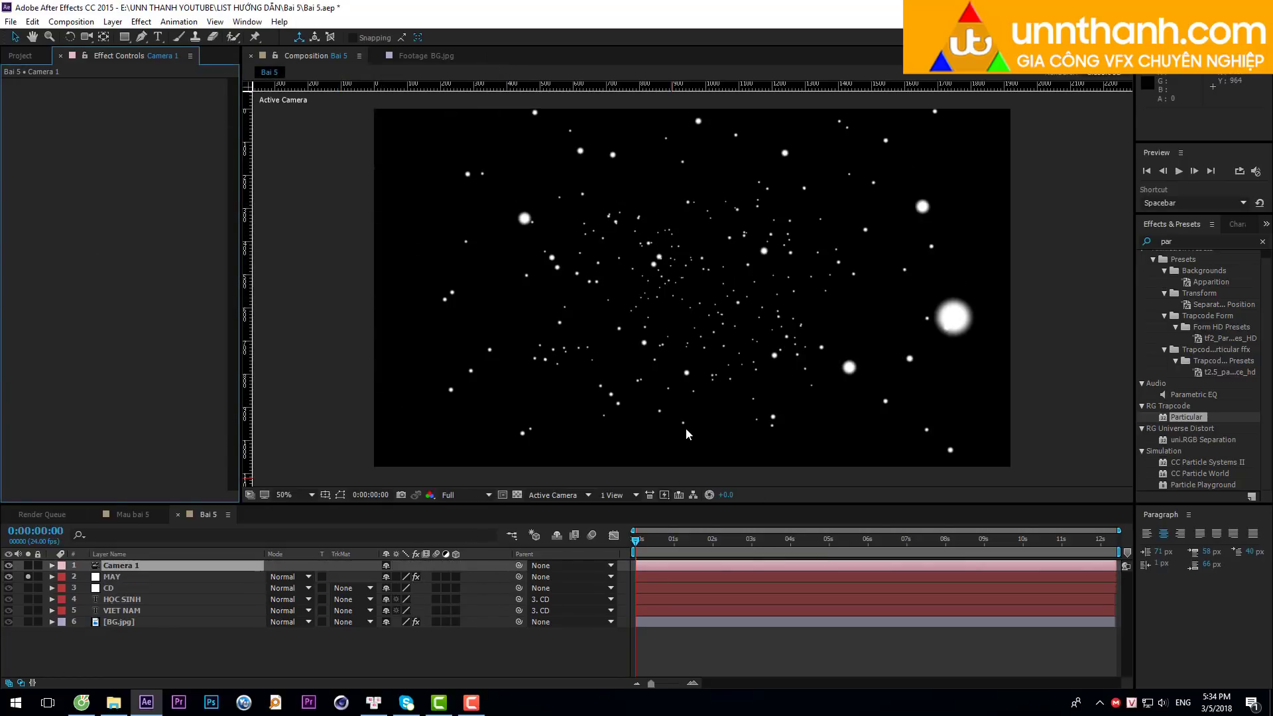
click(86, 39)
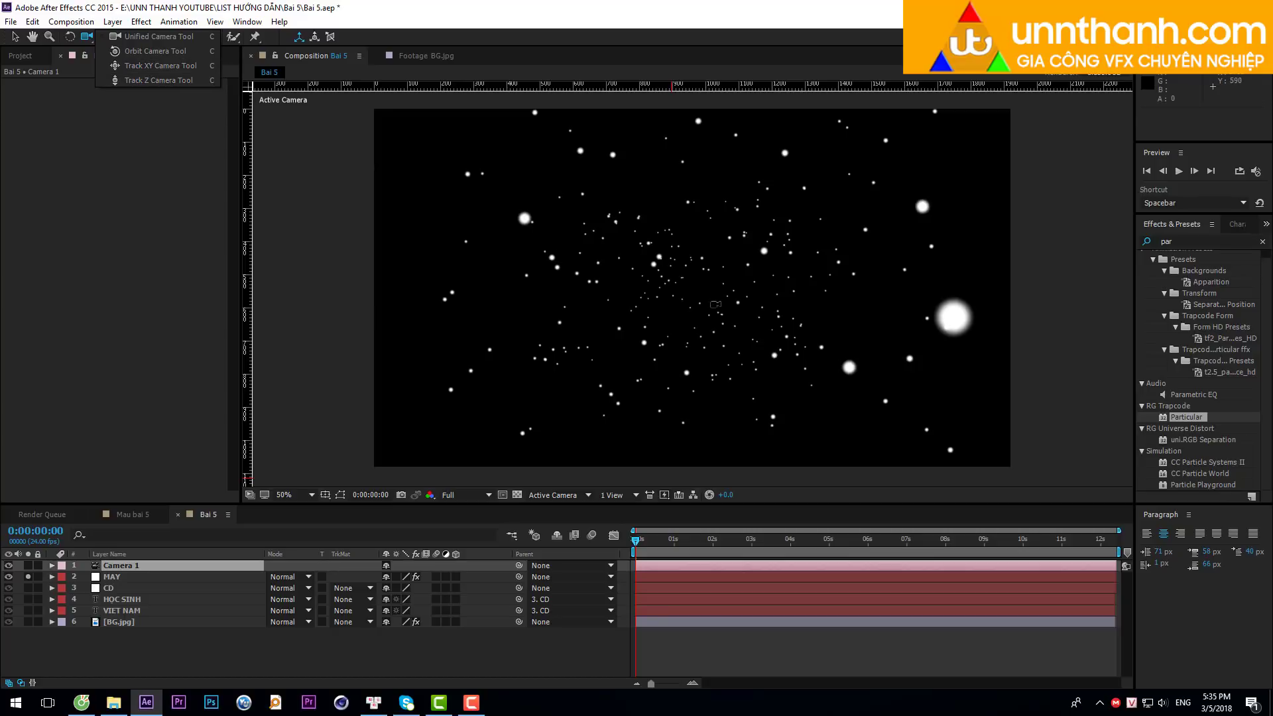
Track, orbit and dolly Camera 1 into a new view of the star field.
click(145, 87)
mouse_move(662, 364)
mouse_down()
mouse_move(675, 308)
mouse_move(529, 329)
mouse_move(717, 324)
mouse_up()
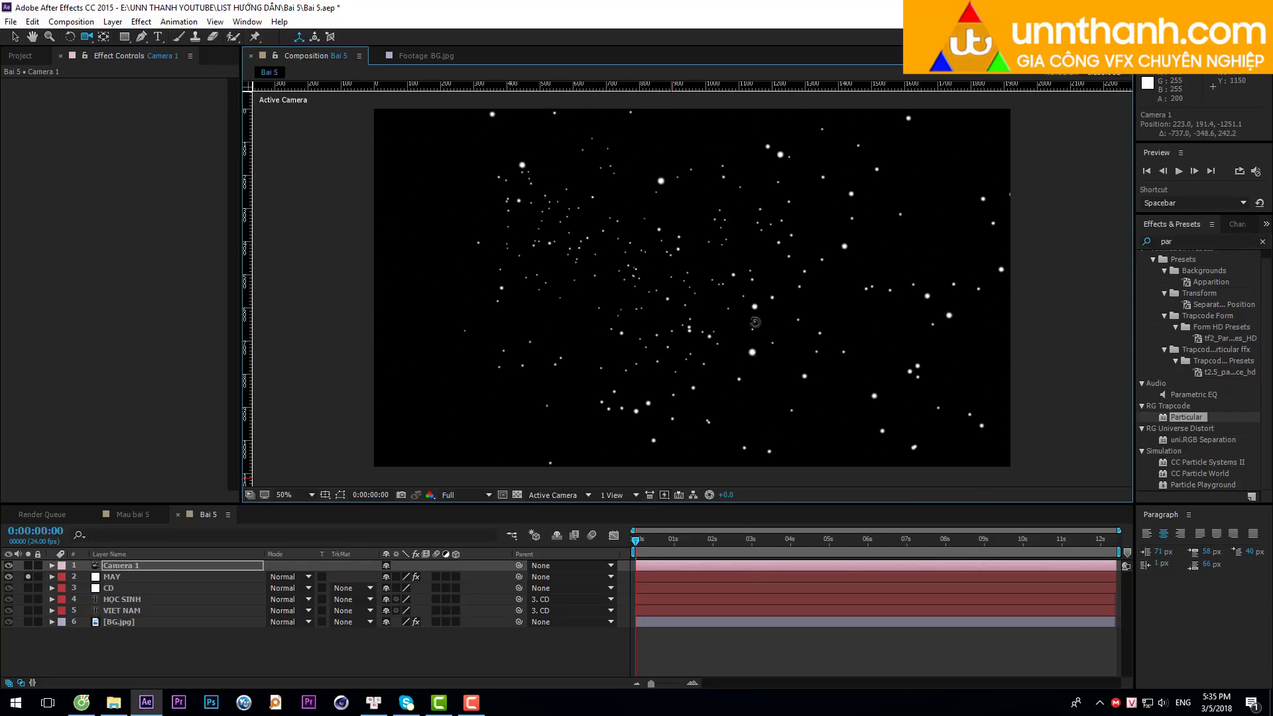
drag(717, 324, 483, 476)
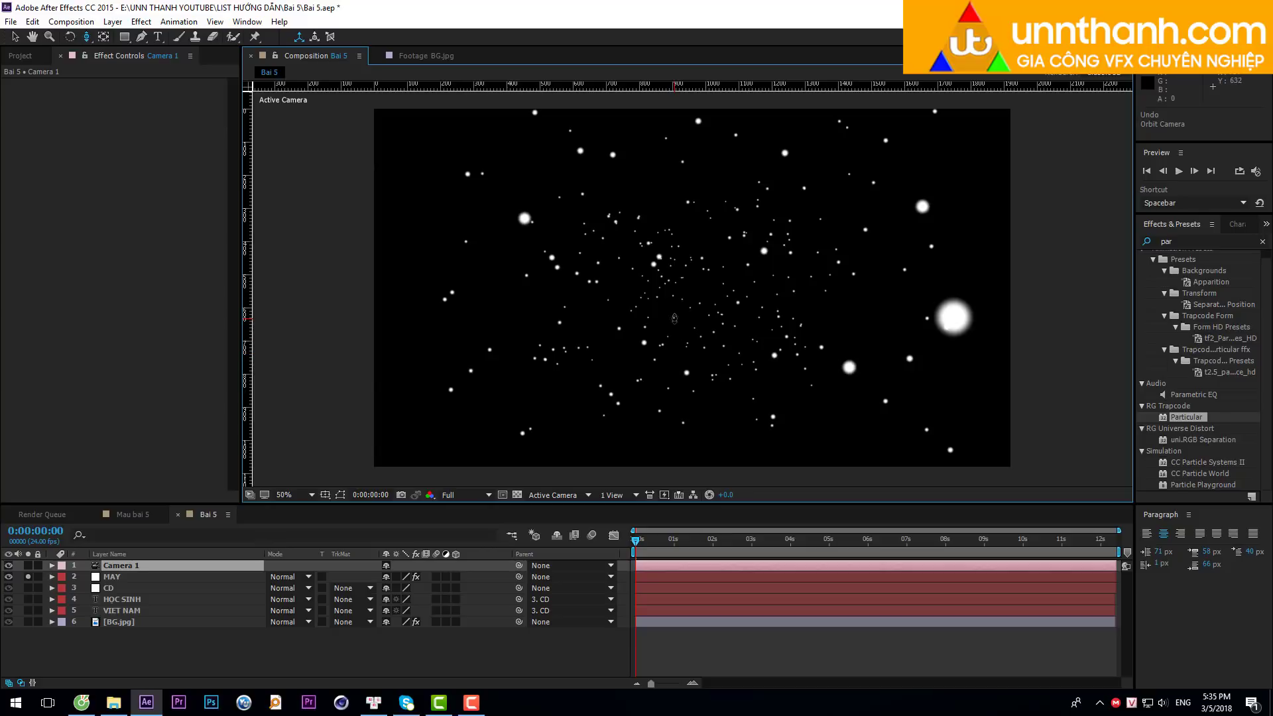
mouse_move(674, 318)
mouse_down()
mouse_move(692, 255)
mouse_move(714, 314)
mouse_up()
Preview the particle animation, then return to frame 0.
key(space)
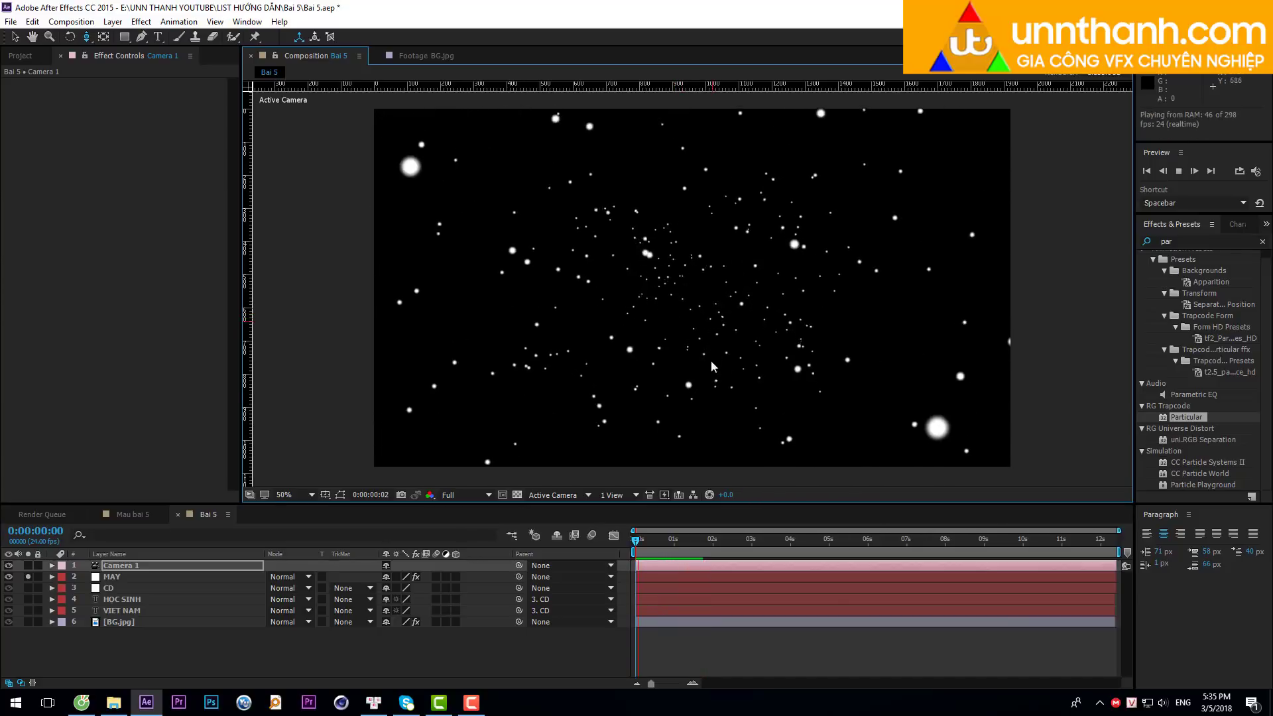
click(662, 541)
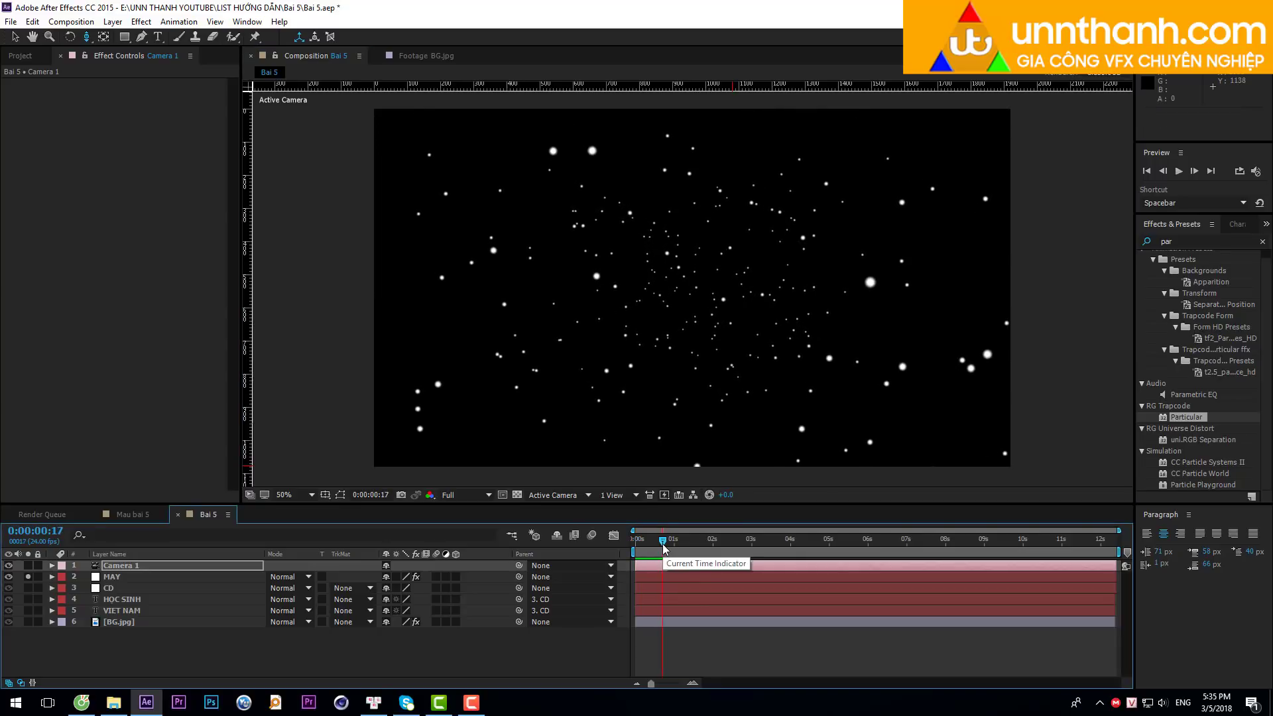
key(Home)
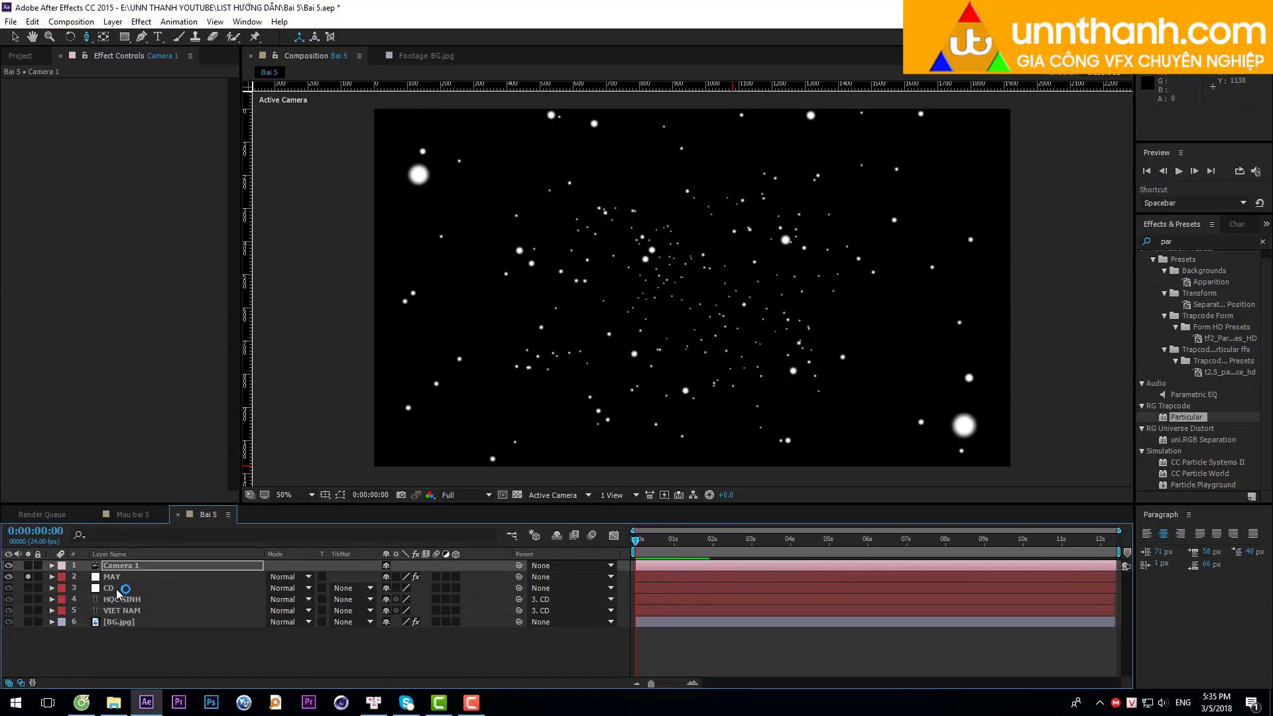
Select the MAY layer and expand Particular's Physics (Master) settings in Effect Controls.
click(119, 576)
scroll(66, 396, down, 3)
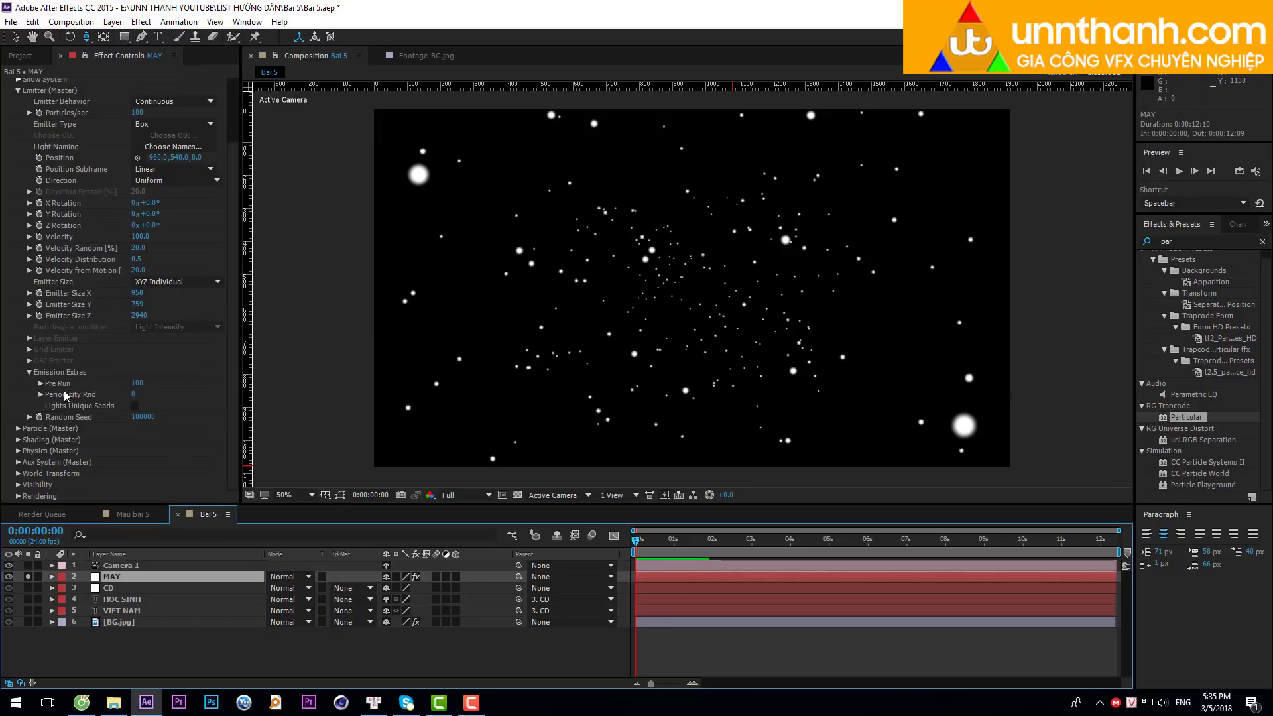
click(16, 456)
click(18, 451)
scroll(46, 465, down, 2)
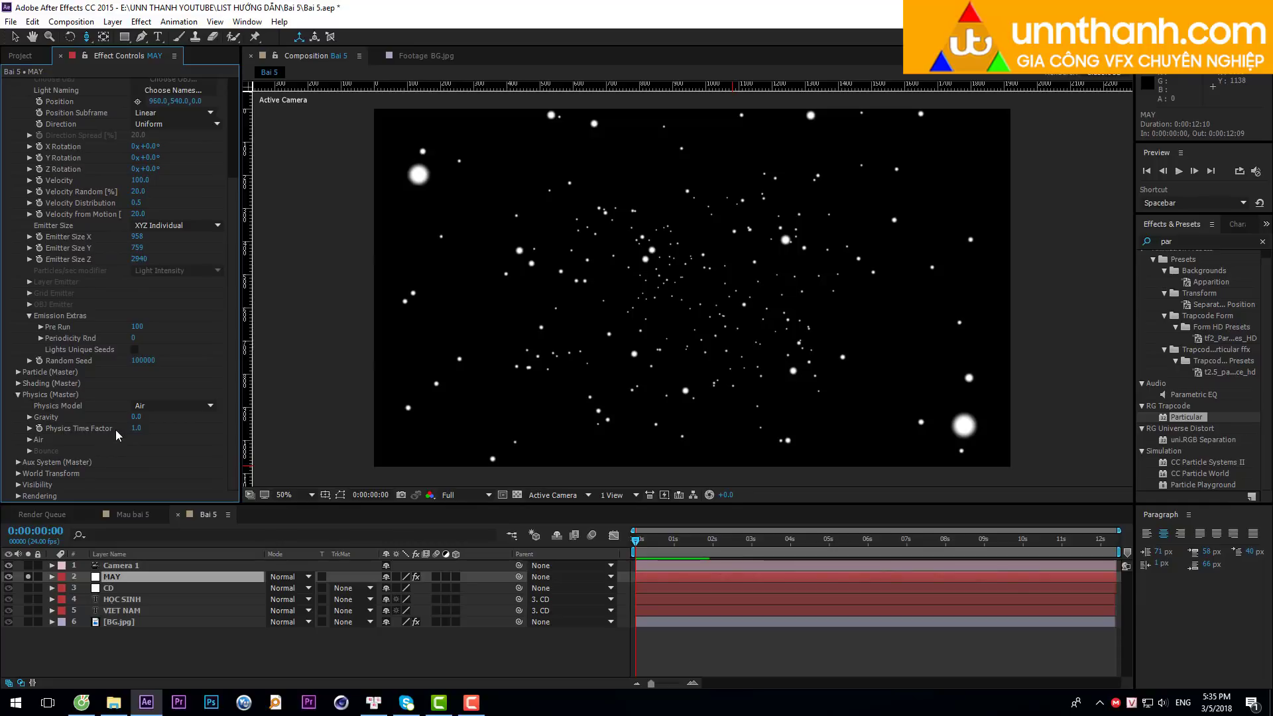
click(651, 548)
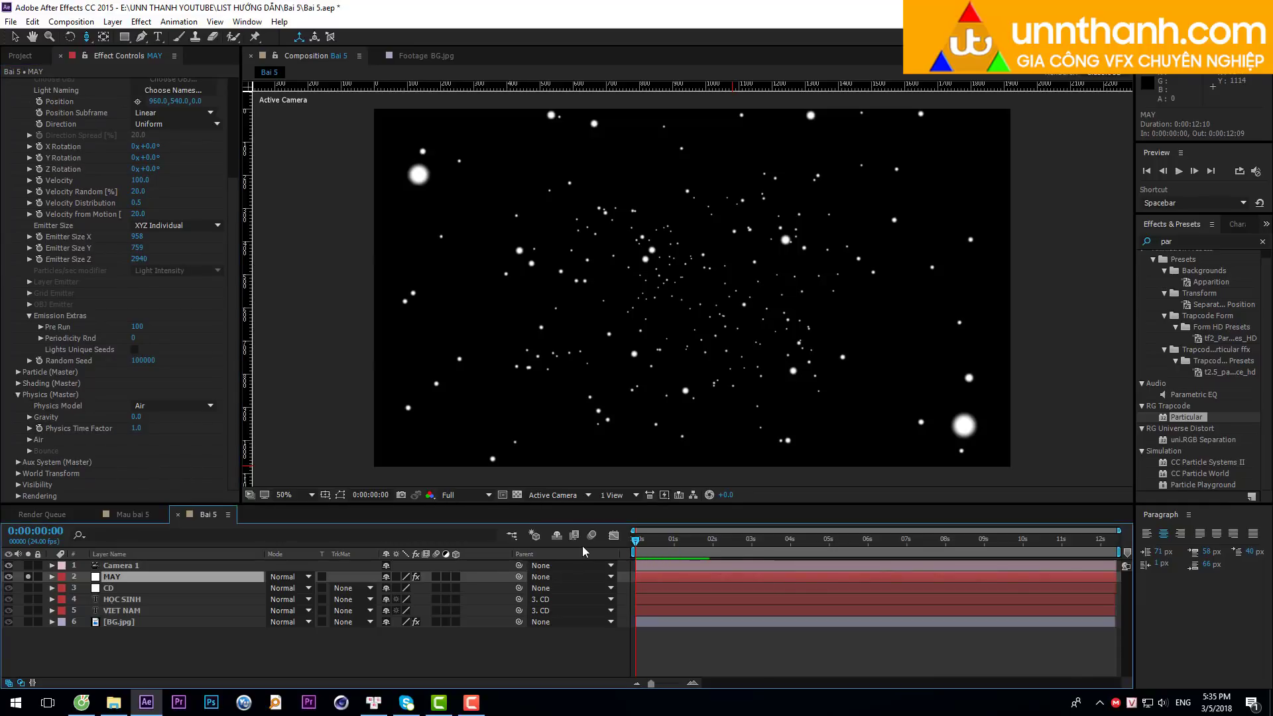
Keyframe Physics Time Factor, try 0, leave it at 1.0, and preview the particles.
click(42, 431)
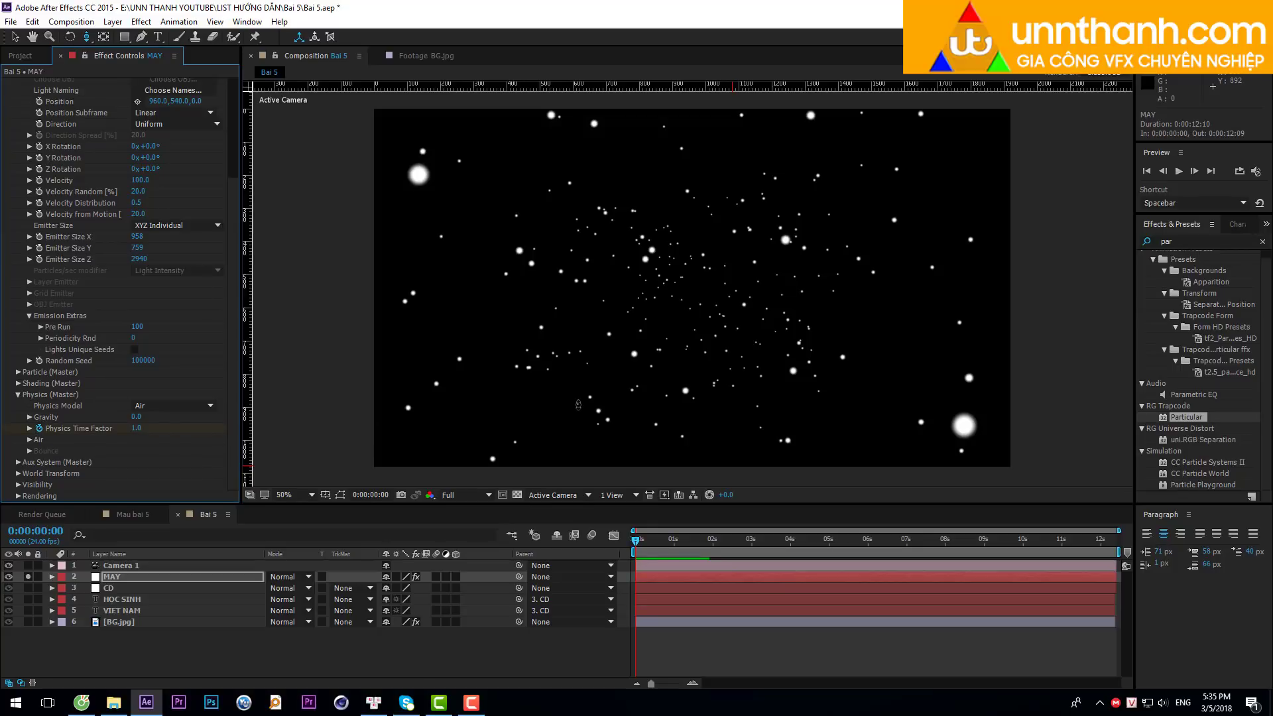
key(Page_Down)
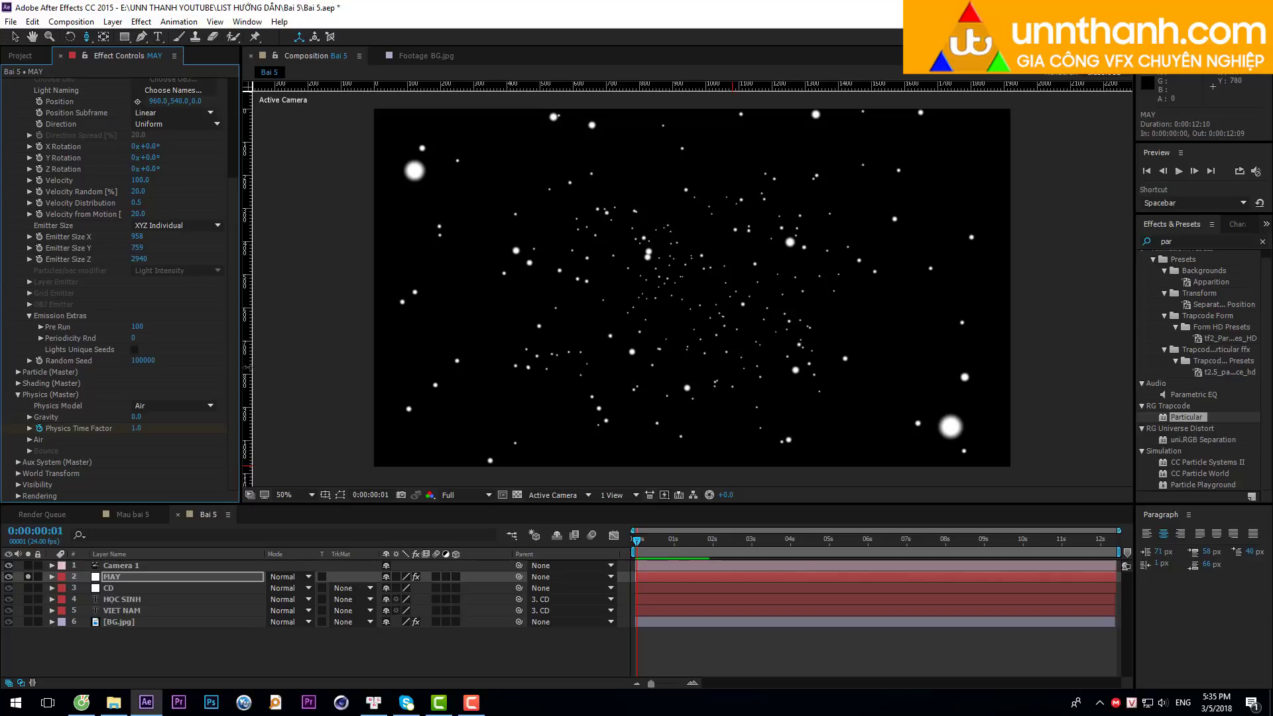
click(138, 428)
key(Escape)
key(space)
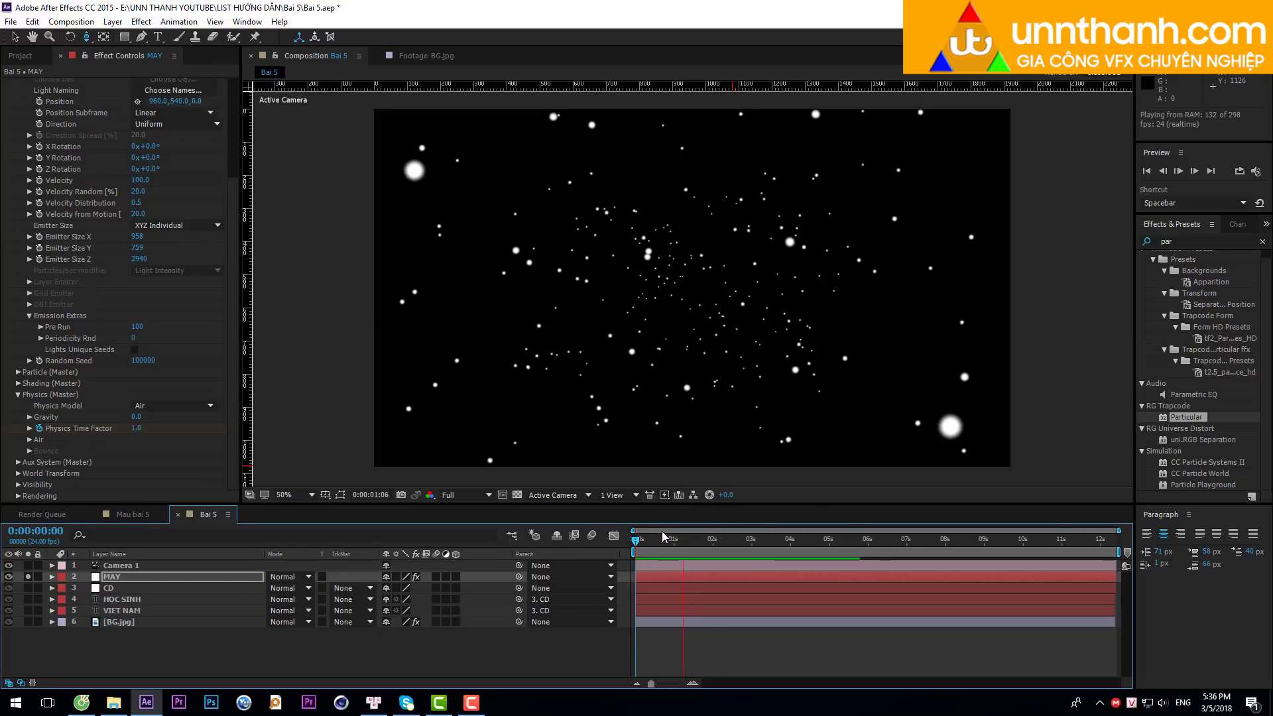
key(space)
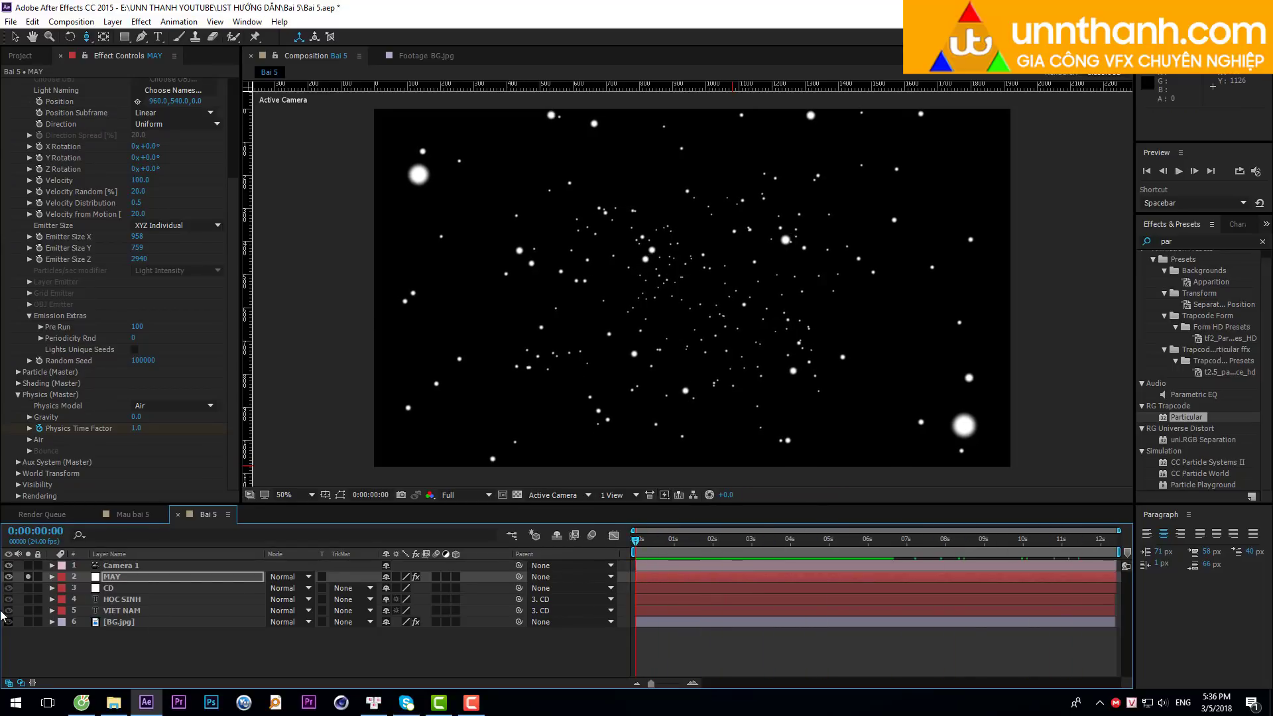
Keyframe Camera 1 Position, dollying Z from -1369.3 to -1051.3 by 0:00:03:05, then preview.
click(133, 567)
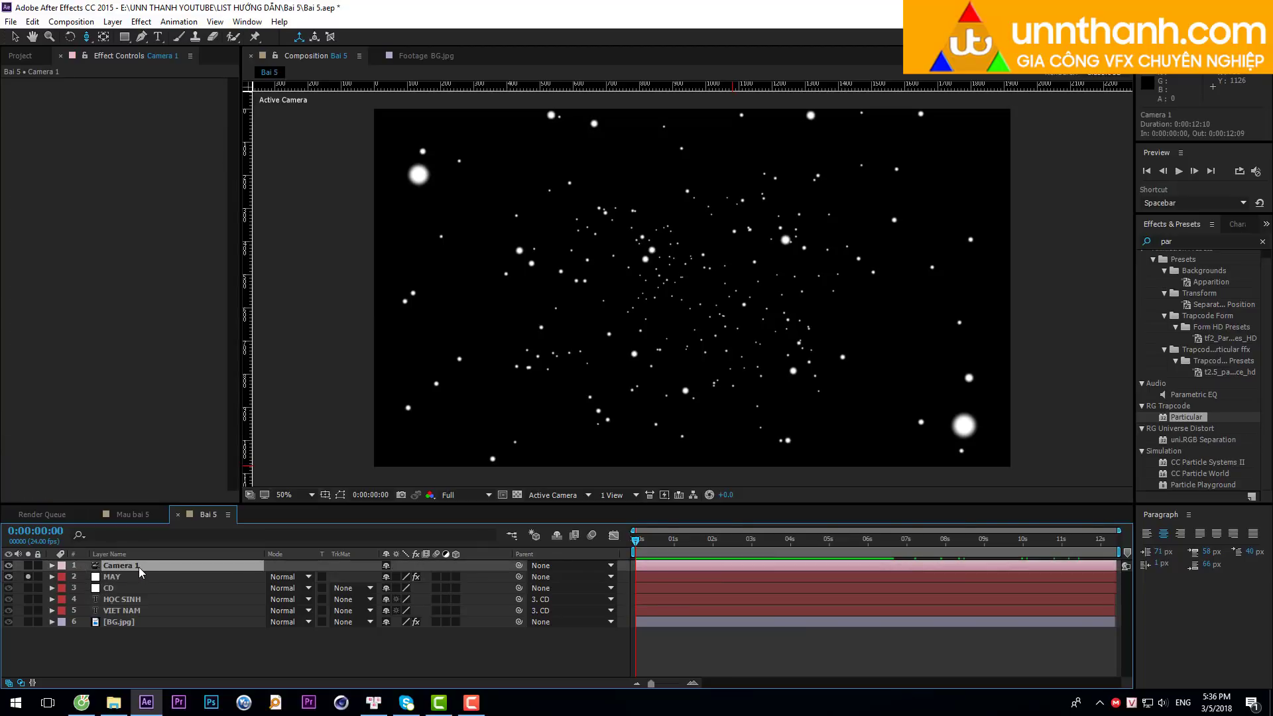
key(p)
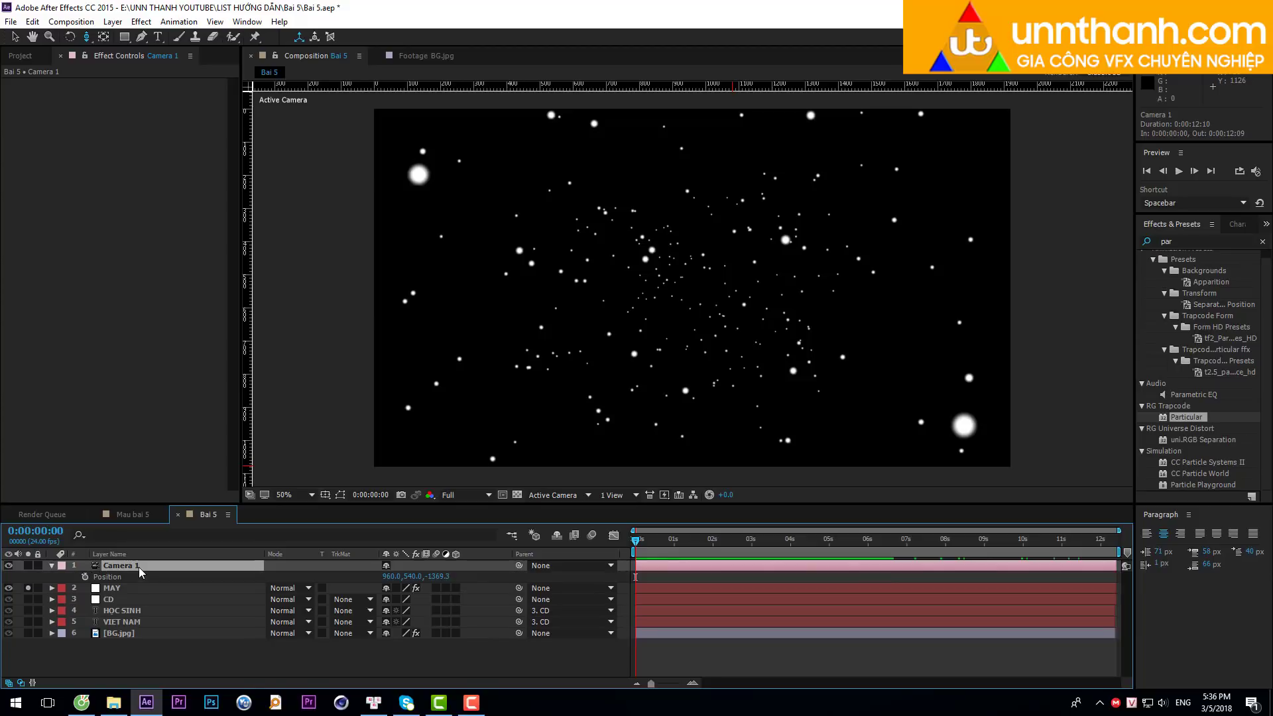
click(84, 577)
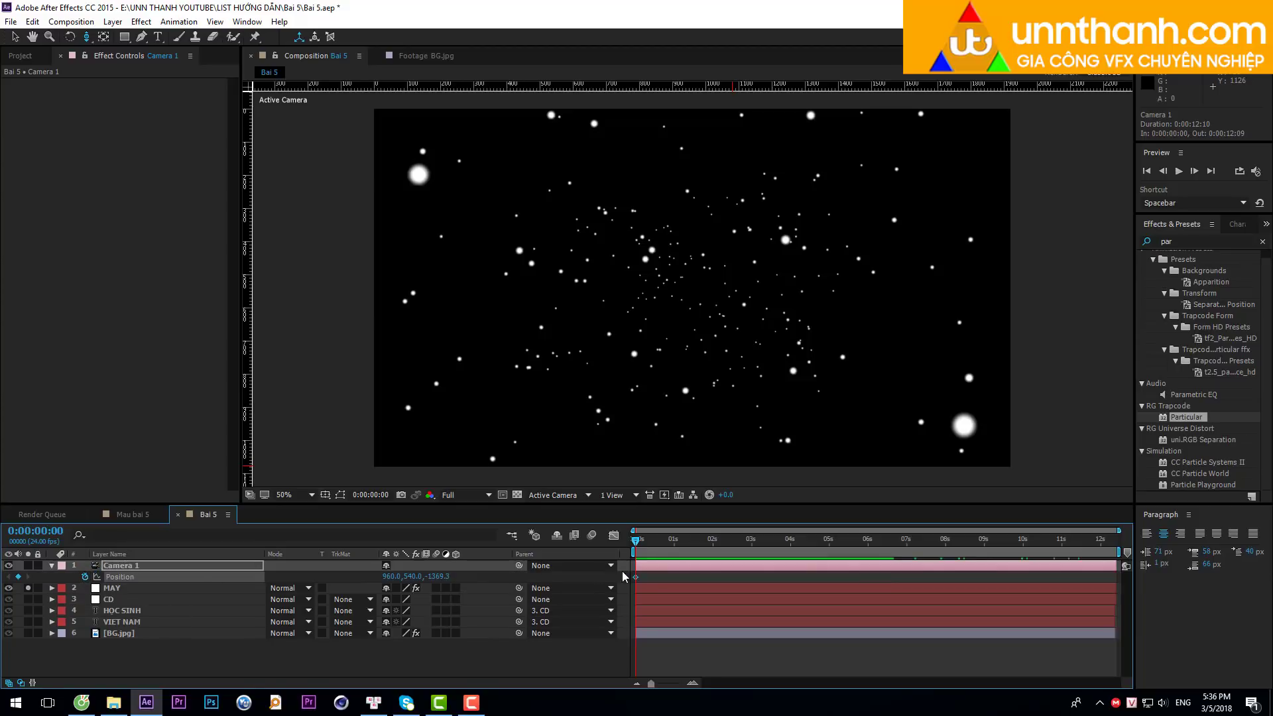
drag(672, 541, 759, 548)
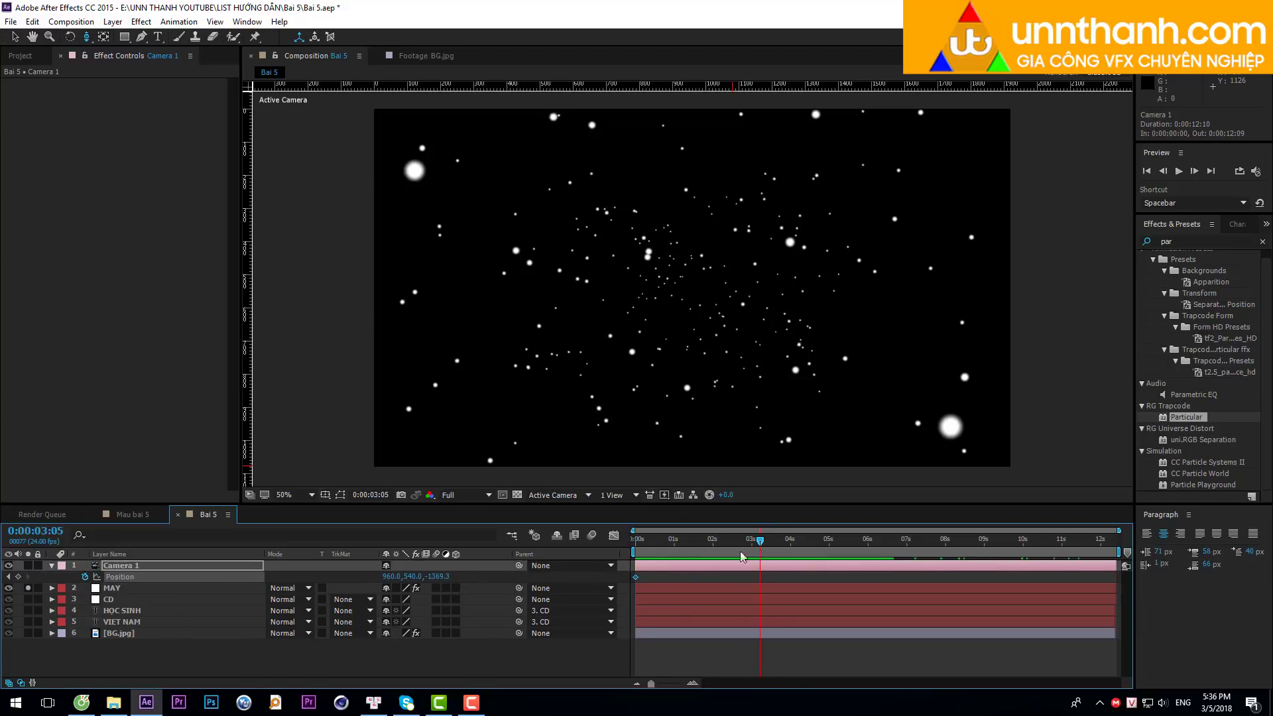
drag(436, 579, 838, 567)
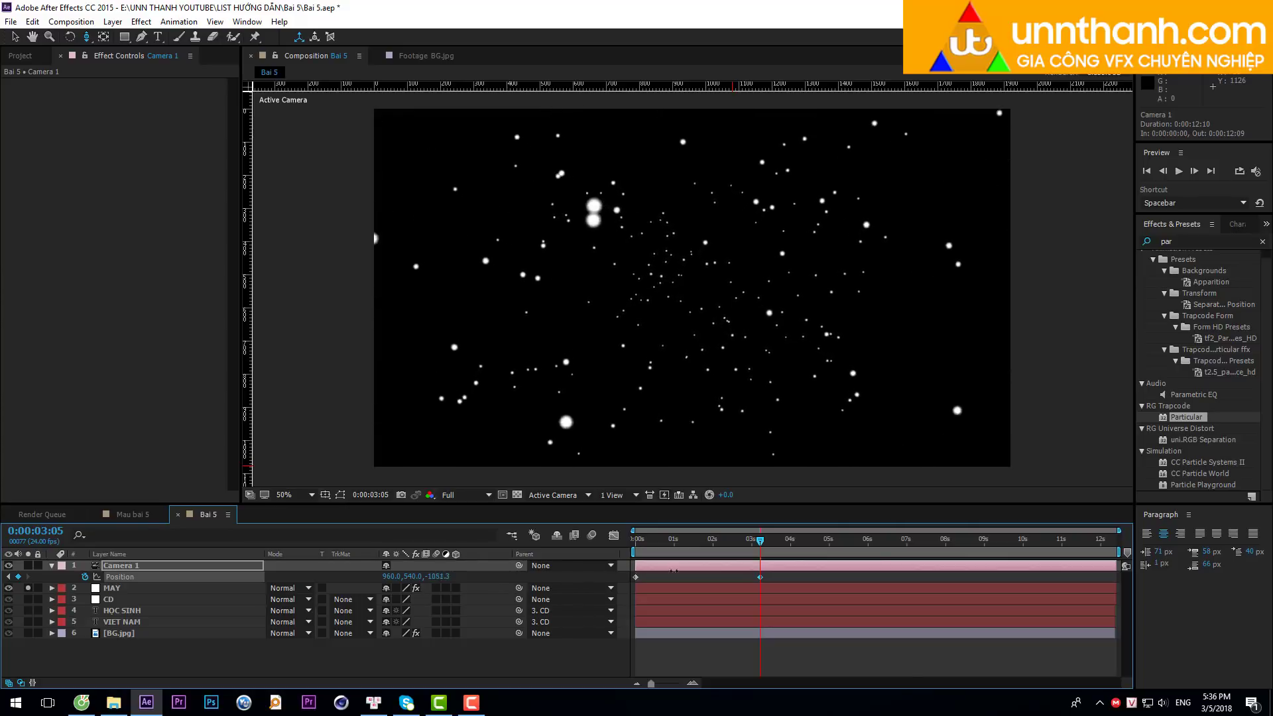
key(space)
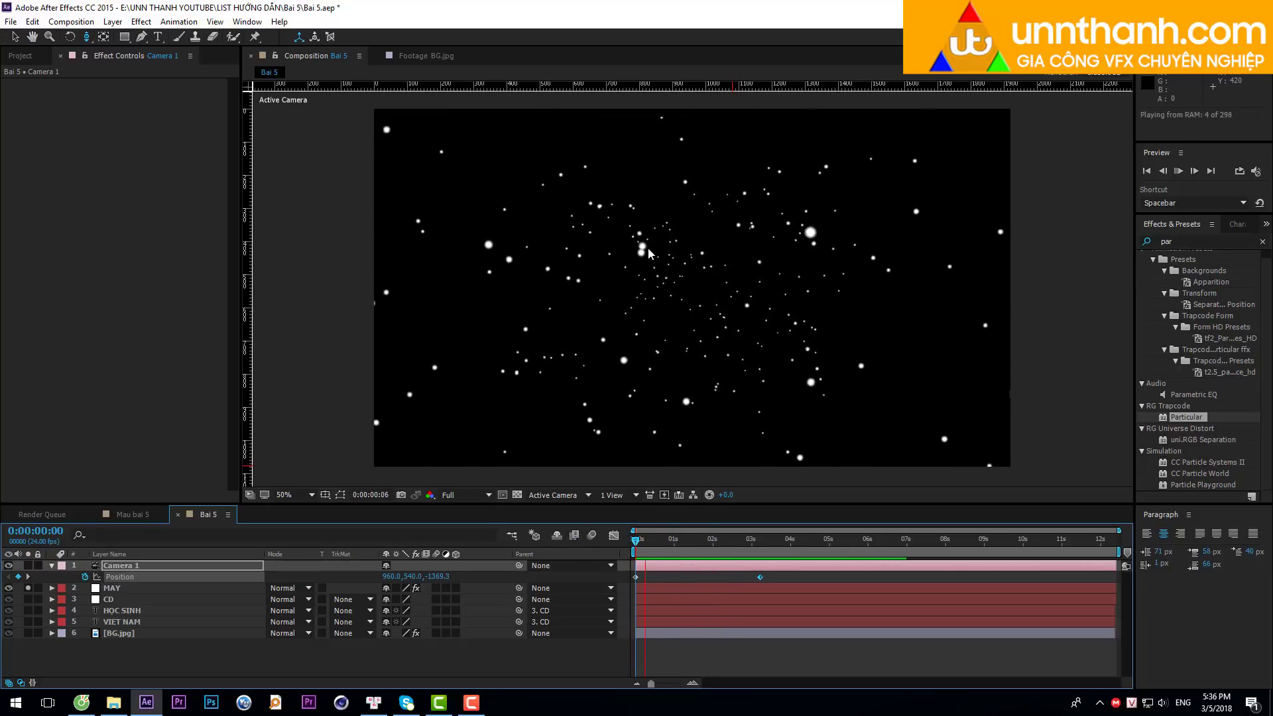
Delete MAY's 1-frame Physics Time Factor keyframe, keeping a single keyframe at 0.
click(117, 588)
key(u)
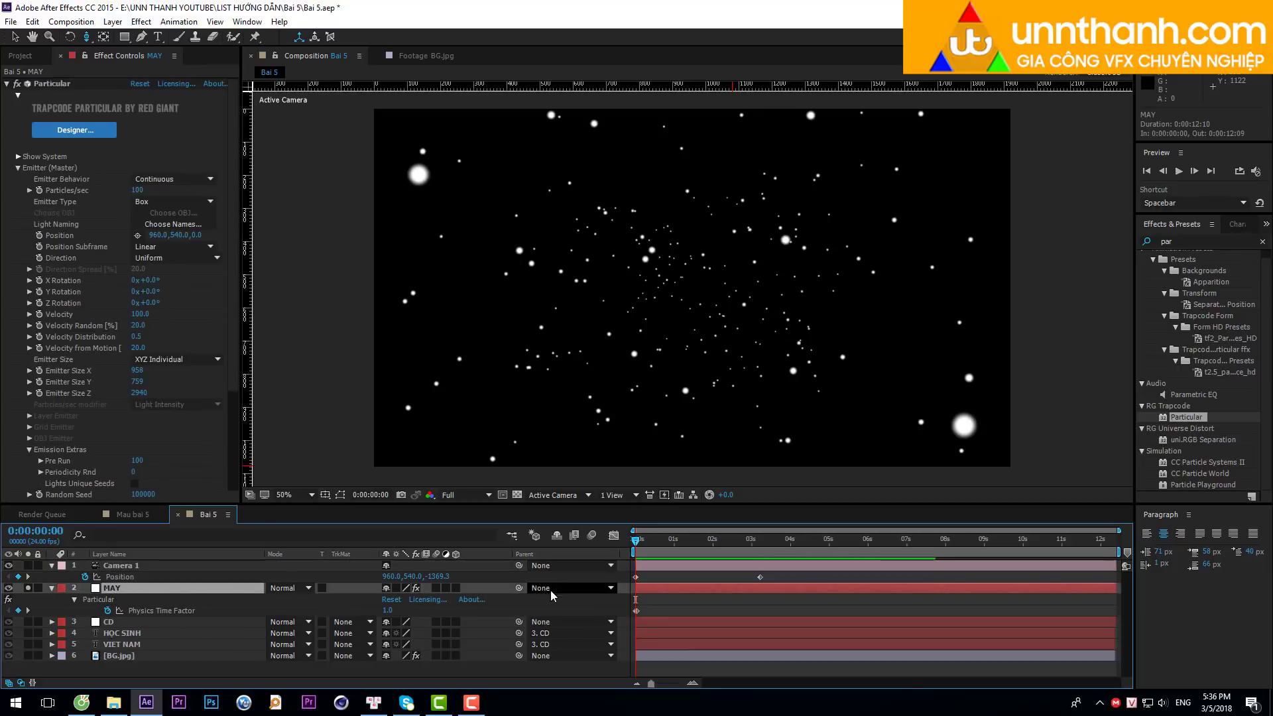
key(equal)
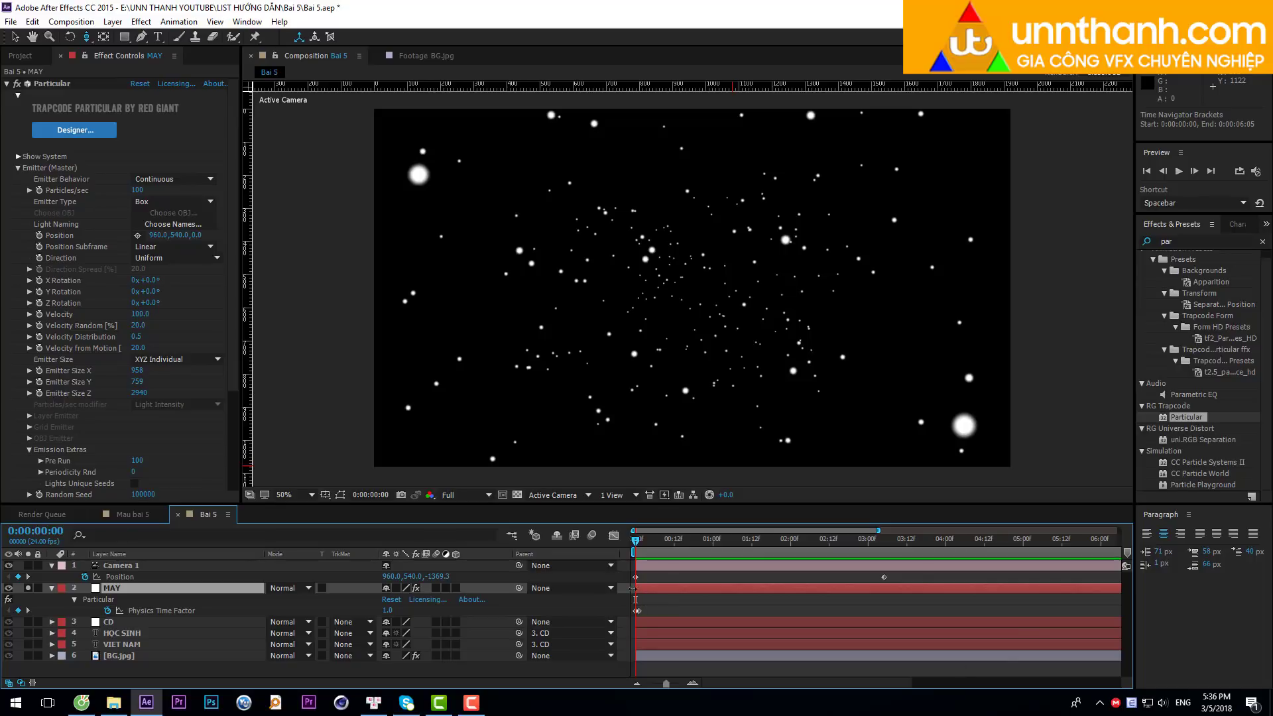
key(equal)
key(equal)
key(equal)
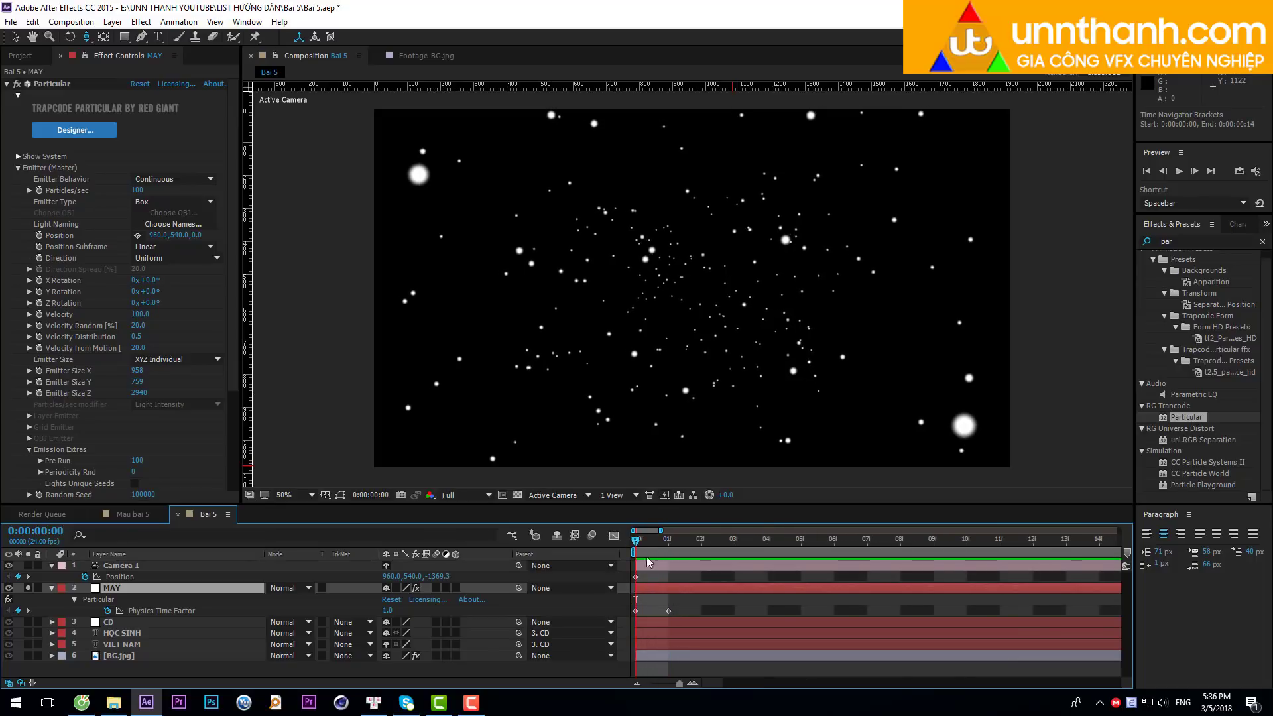
key(Page_Down)
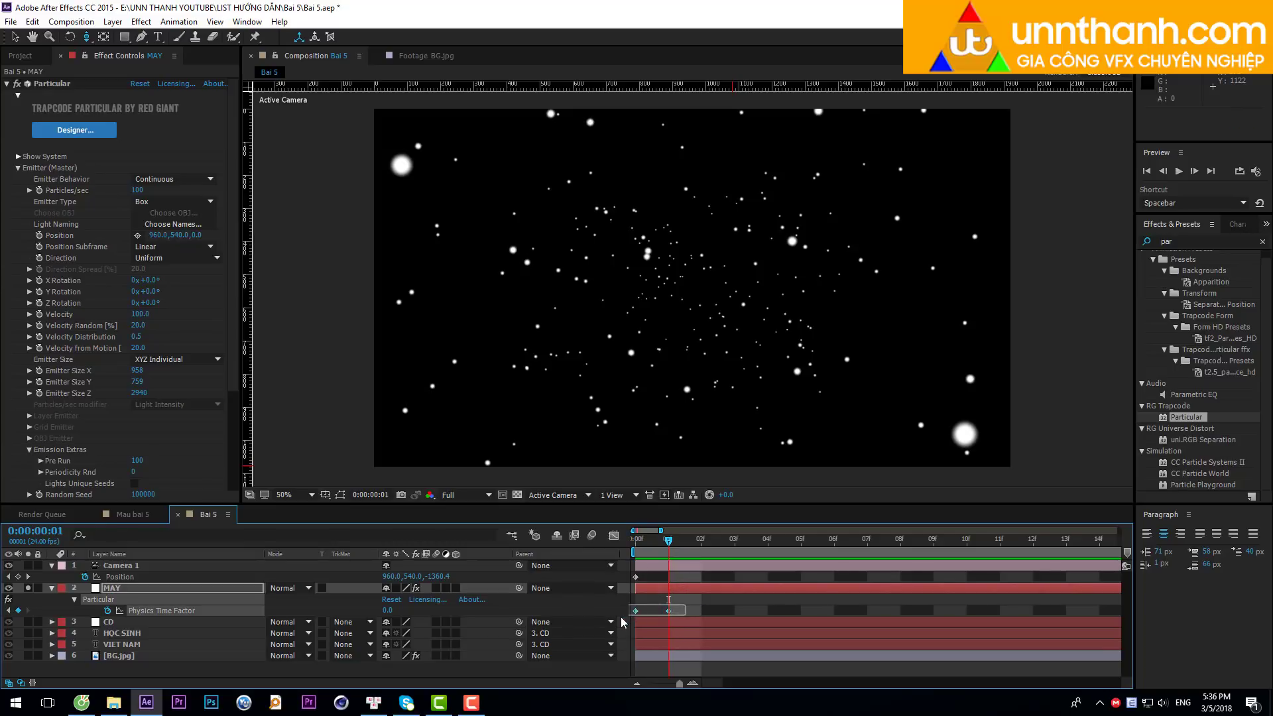
drag(686, 606, 636, 610)
key(Home)
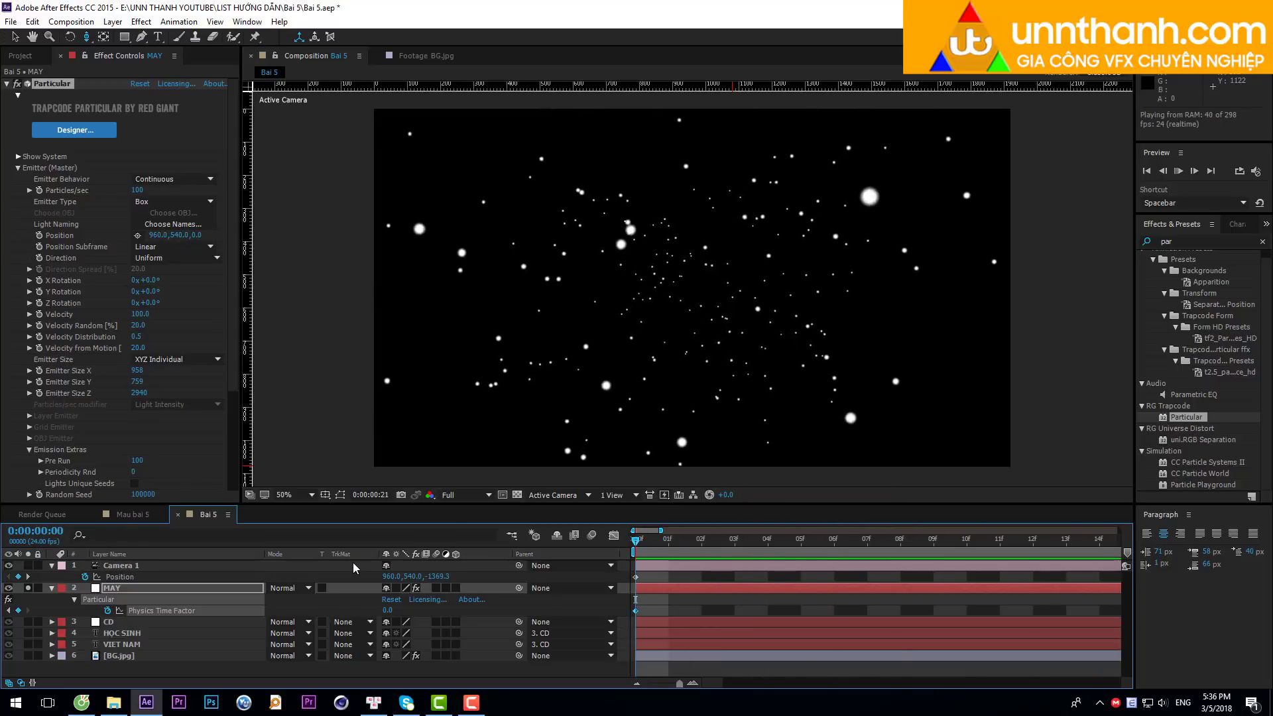
Show the whole timeline and preview the frozen particles during the camera push.
drag(661, 531, 1119, 531)
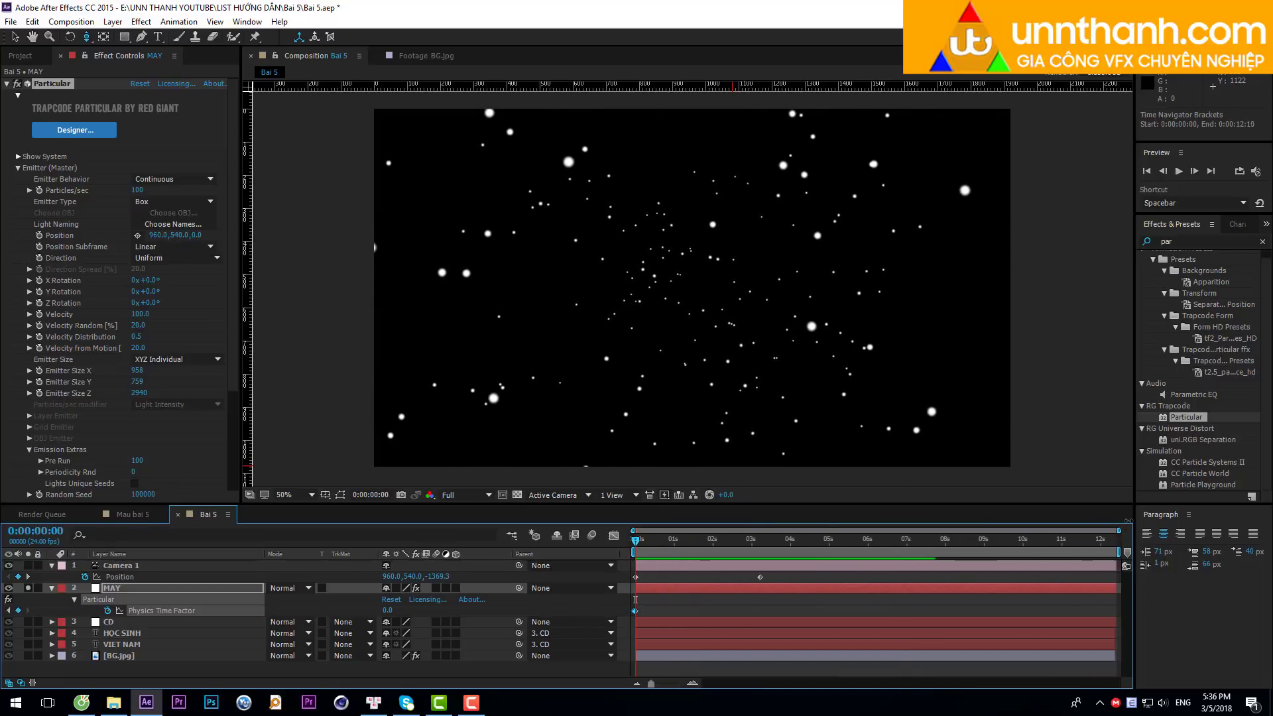
key(space)
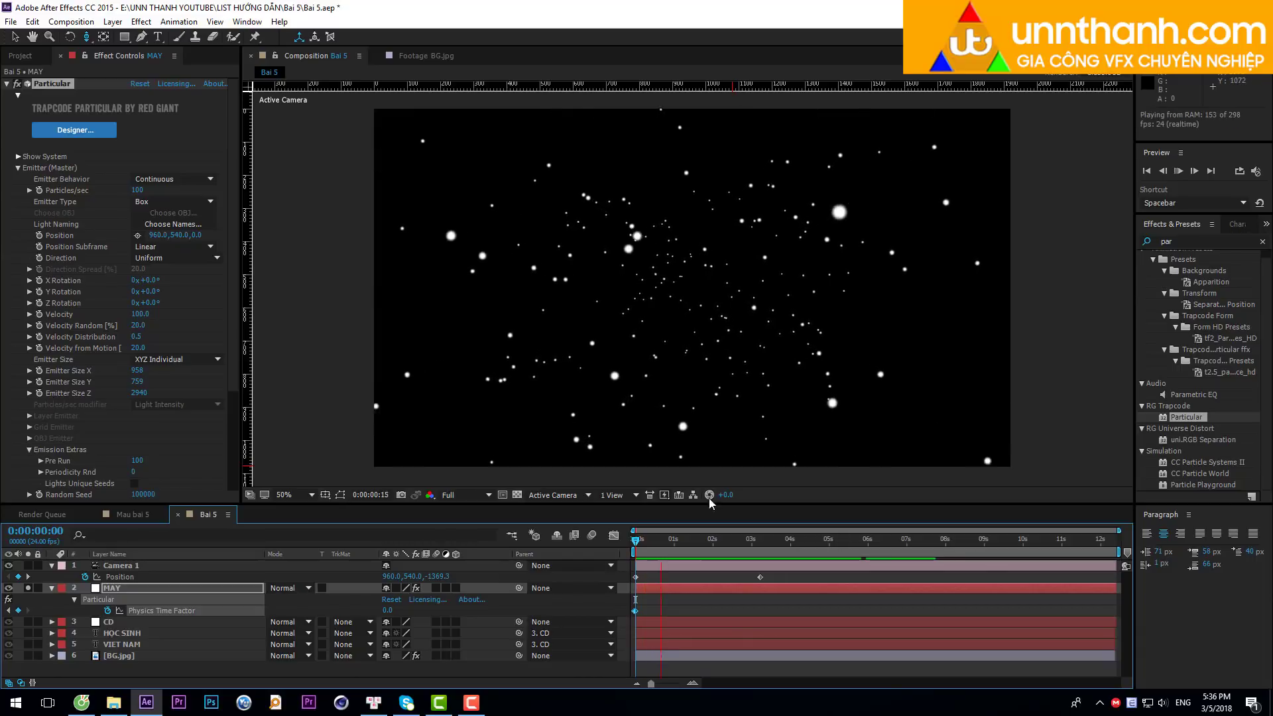
click(663, 540)
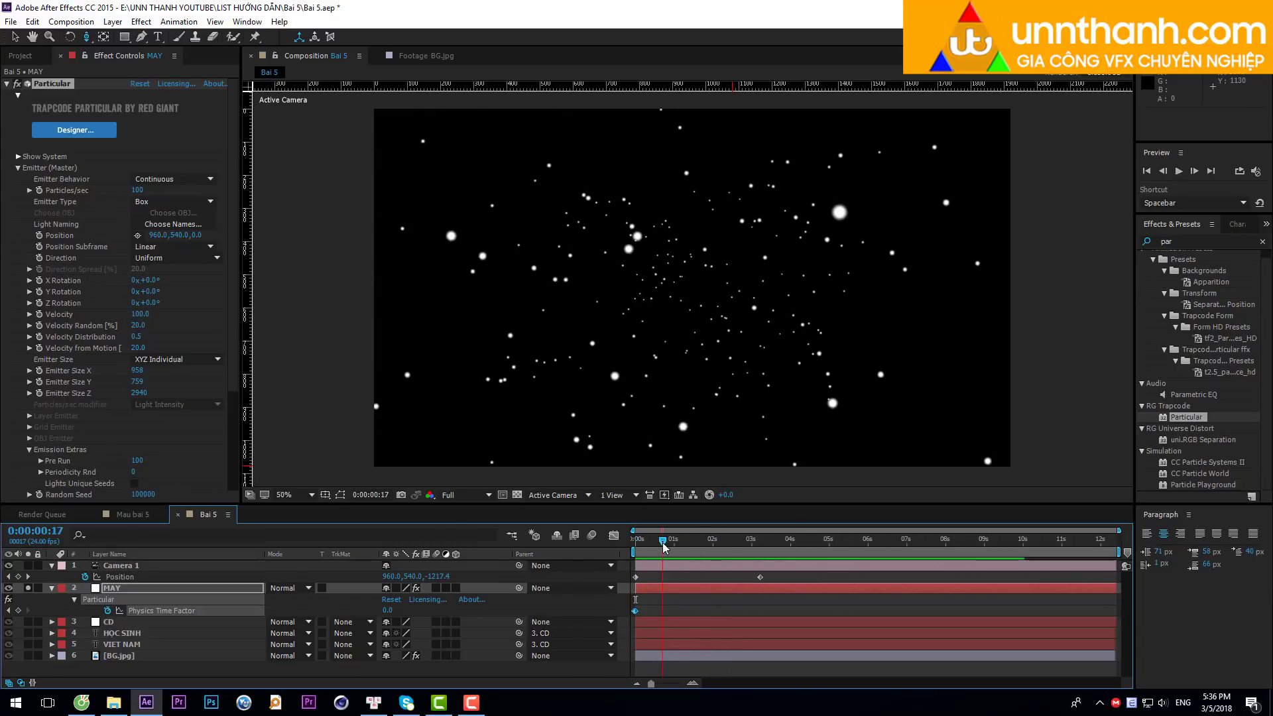
scroll(50, 356, down, 5)
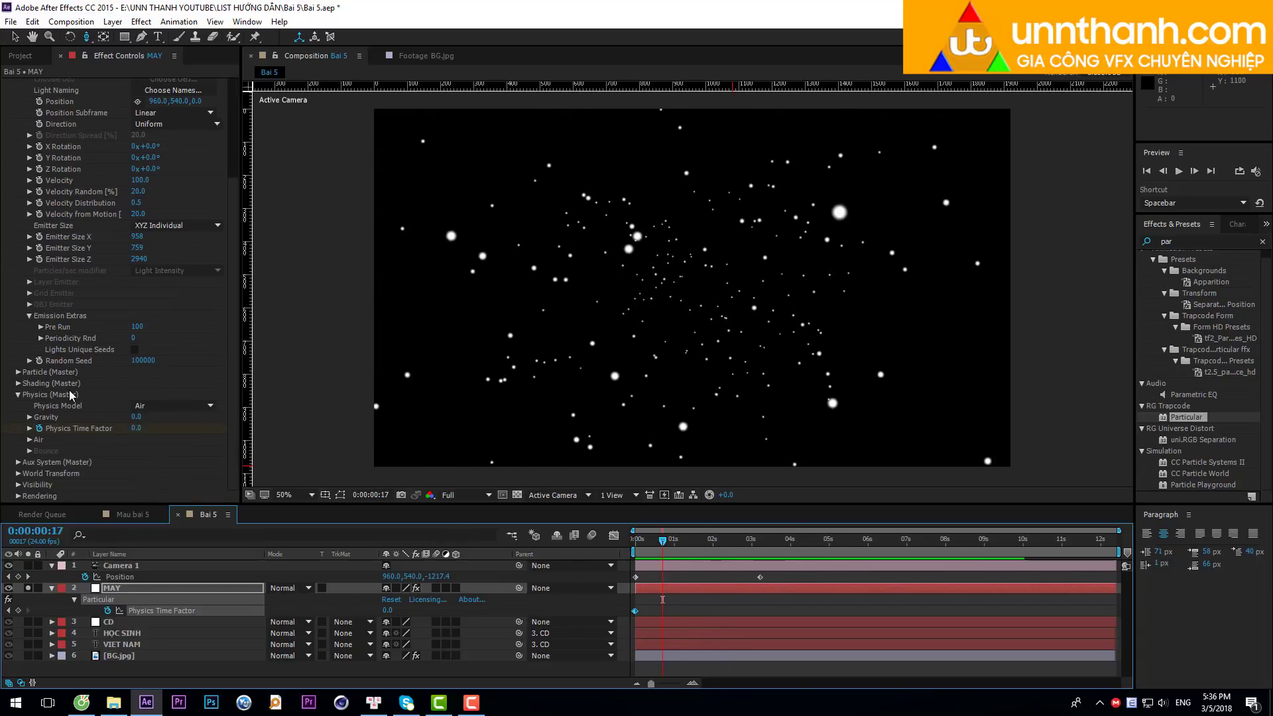
scroll(54, 339, up, 5)
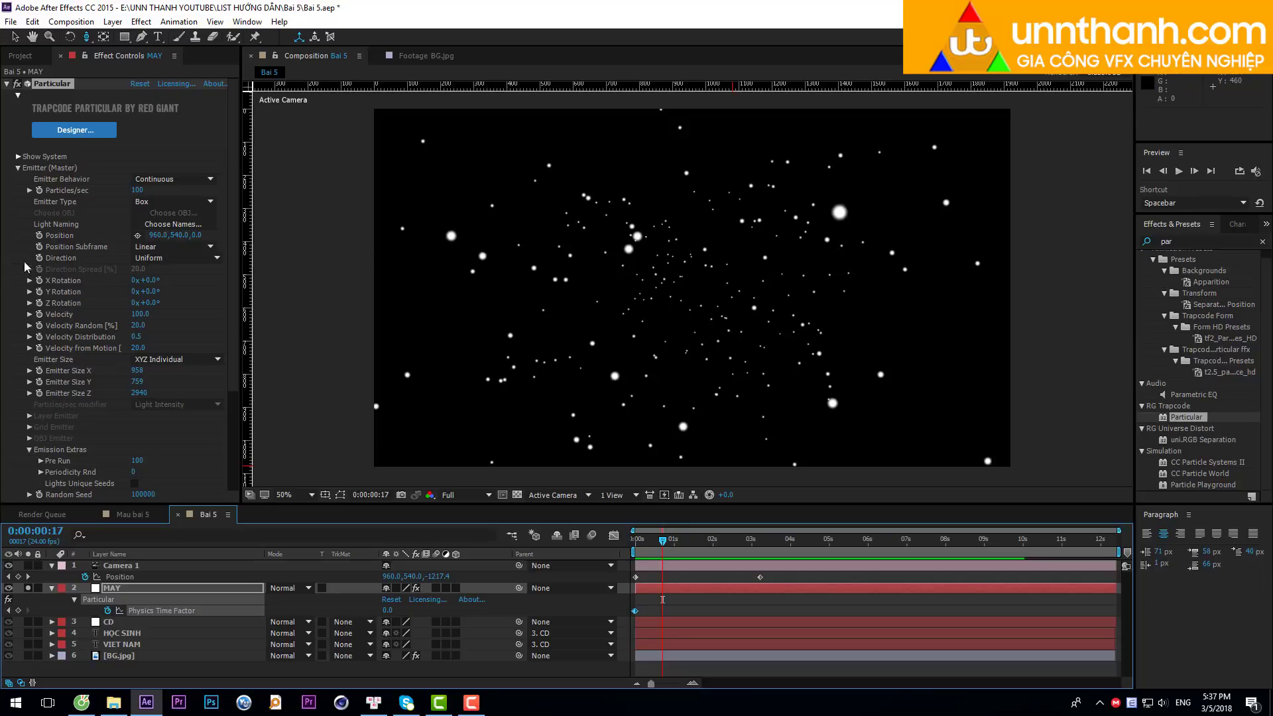
In Particle (Master), set particle Size to 60 and Particle Type to Sprite.
click(18, 168)
click(18, 179)
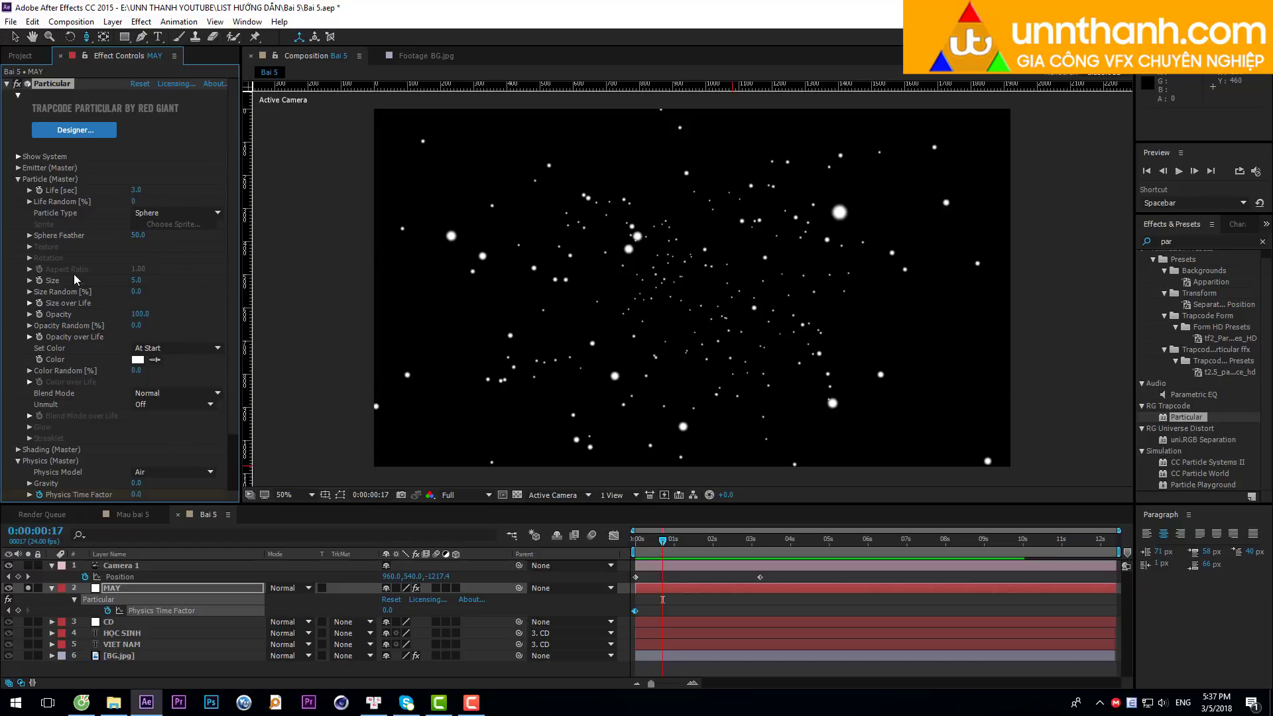
click(136, 281)
text(100)
key(Return)
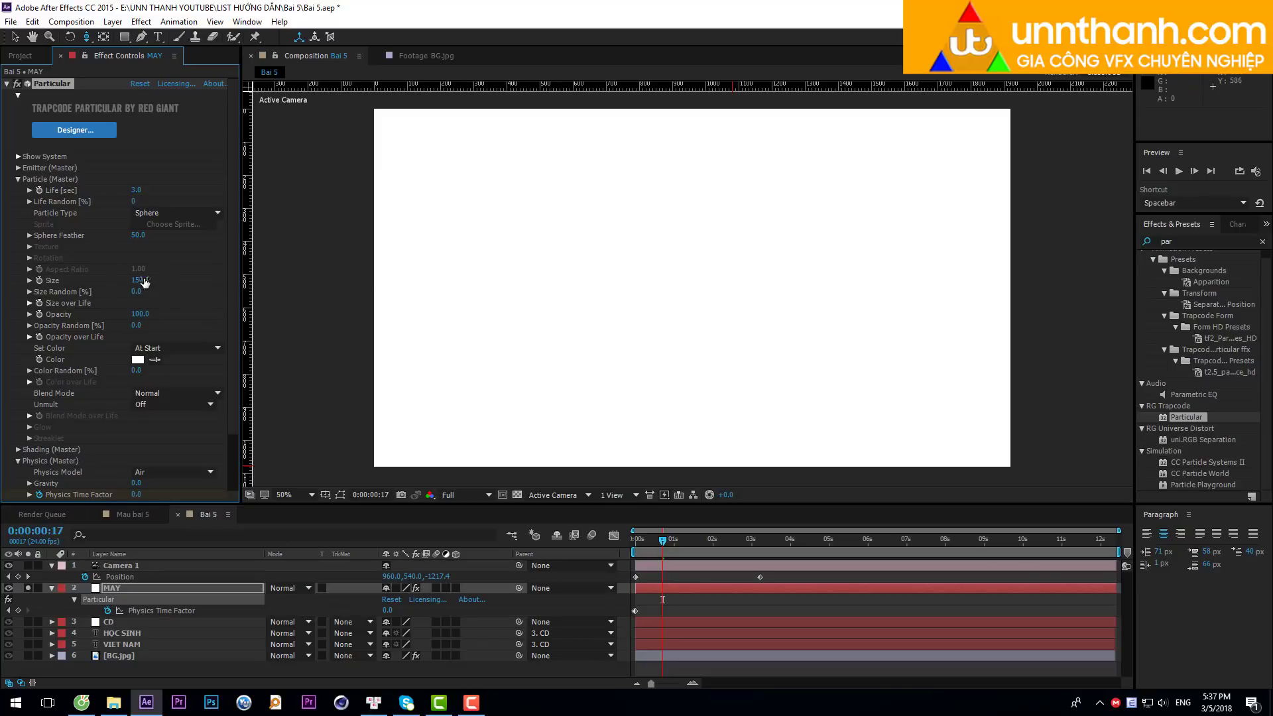
click(142, 281)
text(0)
key(Return)
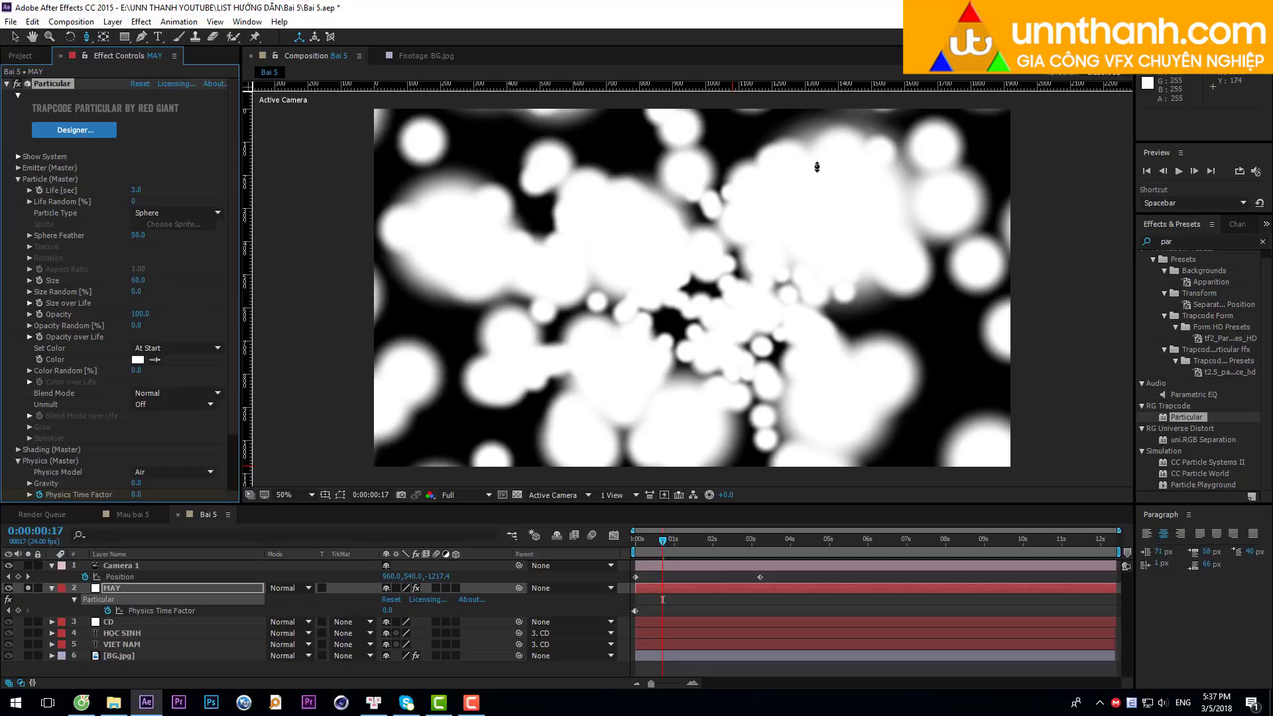
click(134, 213)
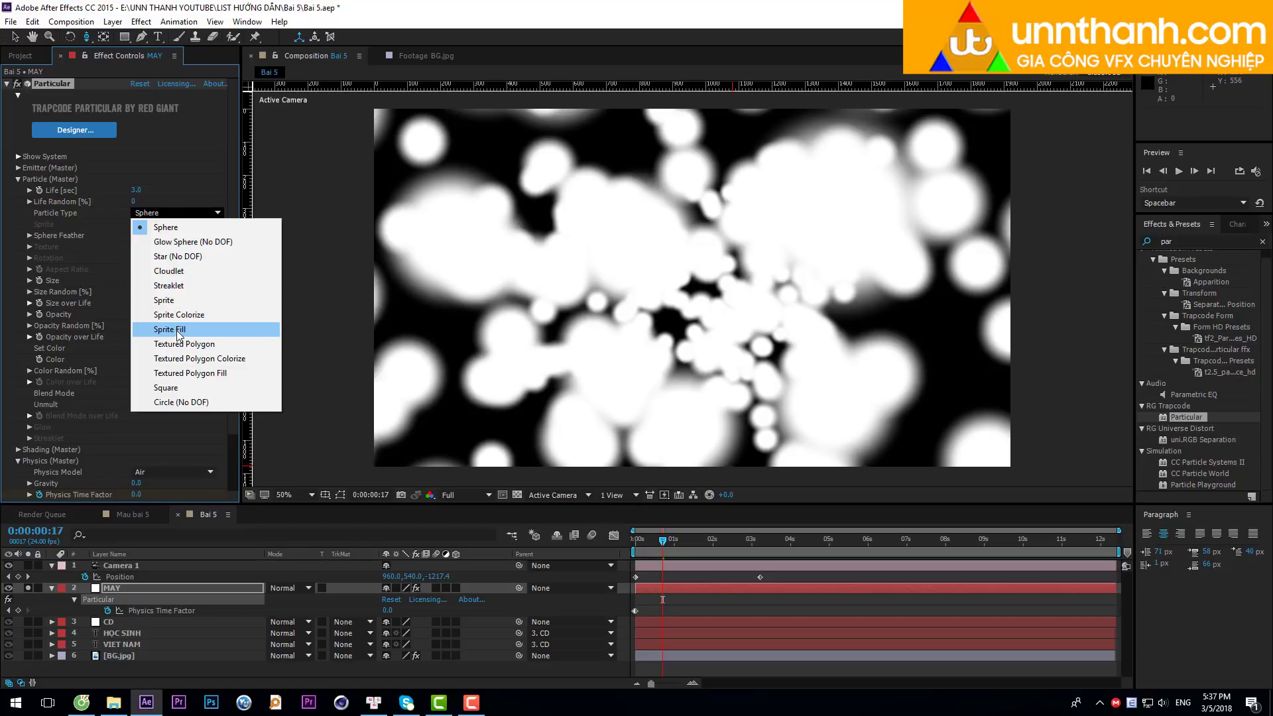
click(181, 303)
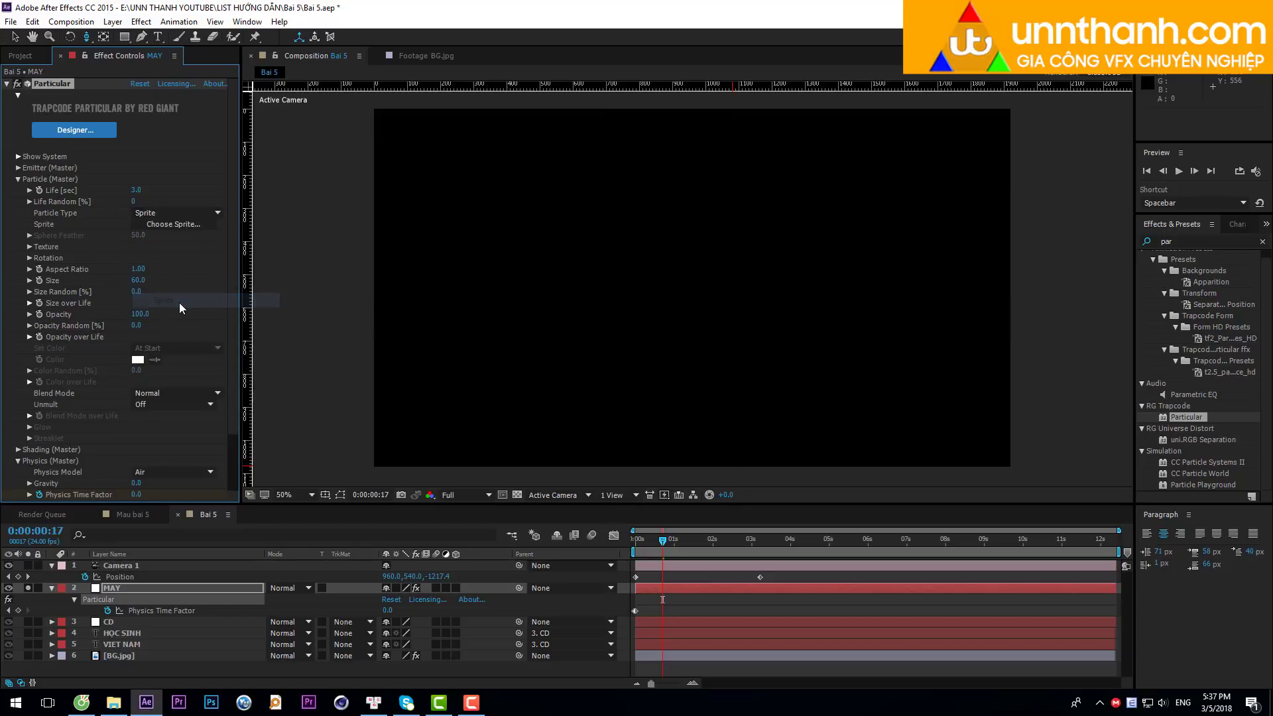
Assign the Luma Fire 2 sprite from the Smoke and Fire library to MAY's particles.
click(155, 223)
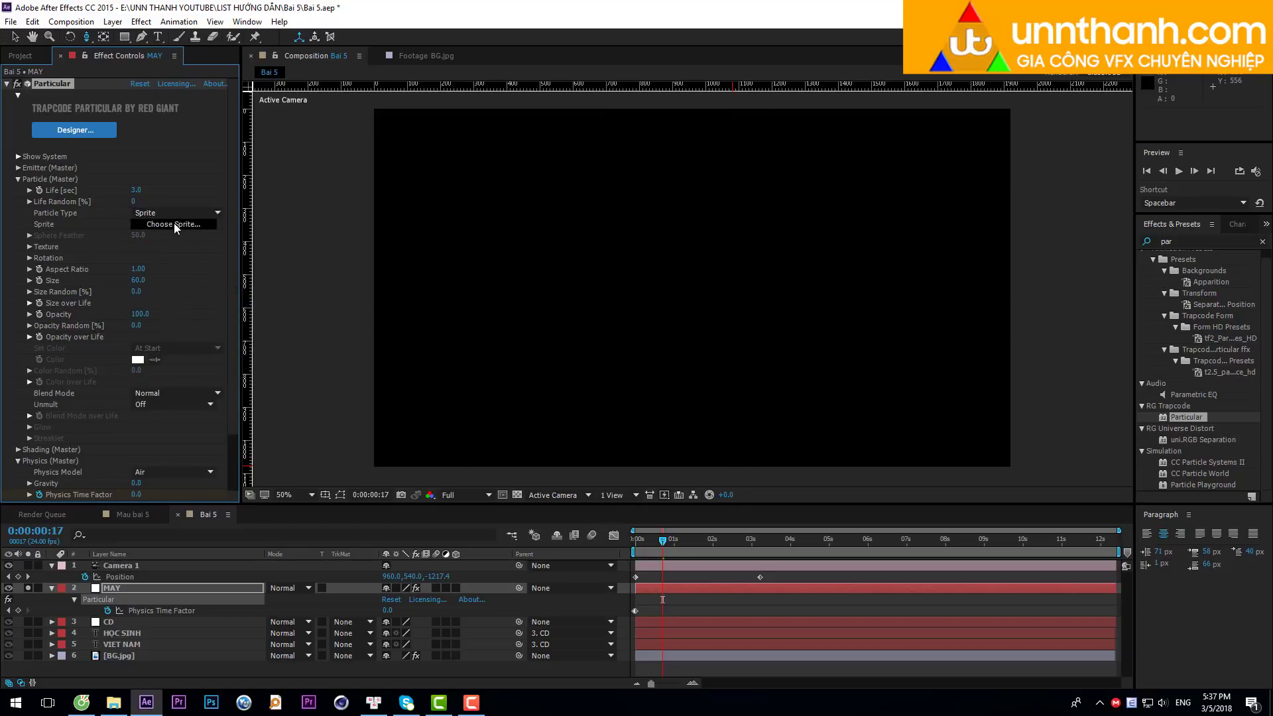
click(173, 223)
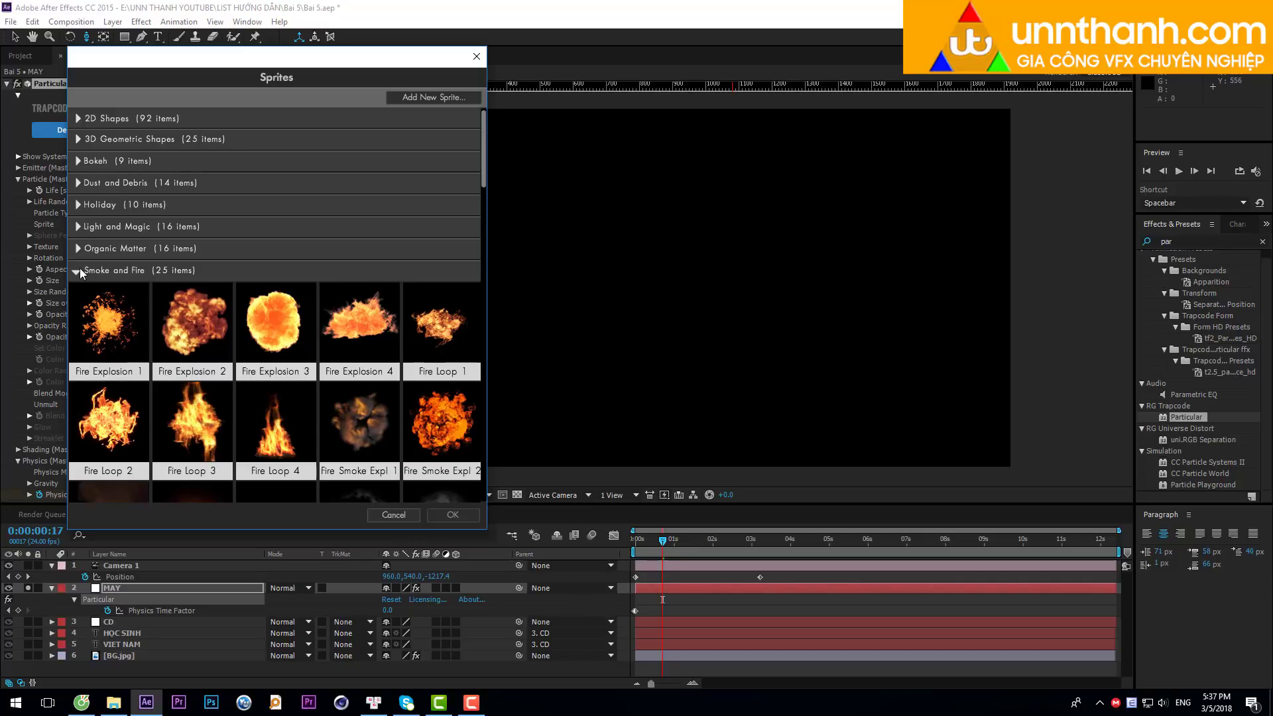
scroll(317, 304, down, 5)
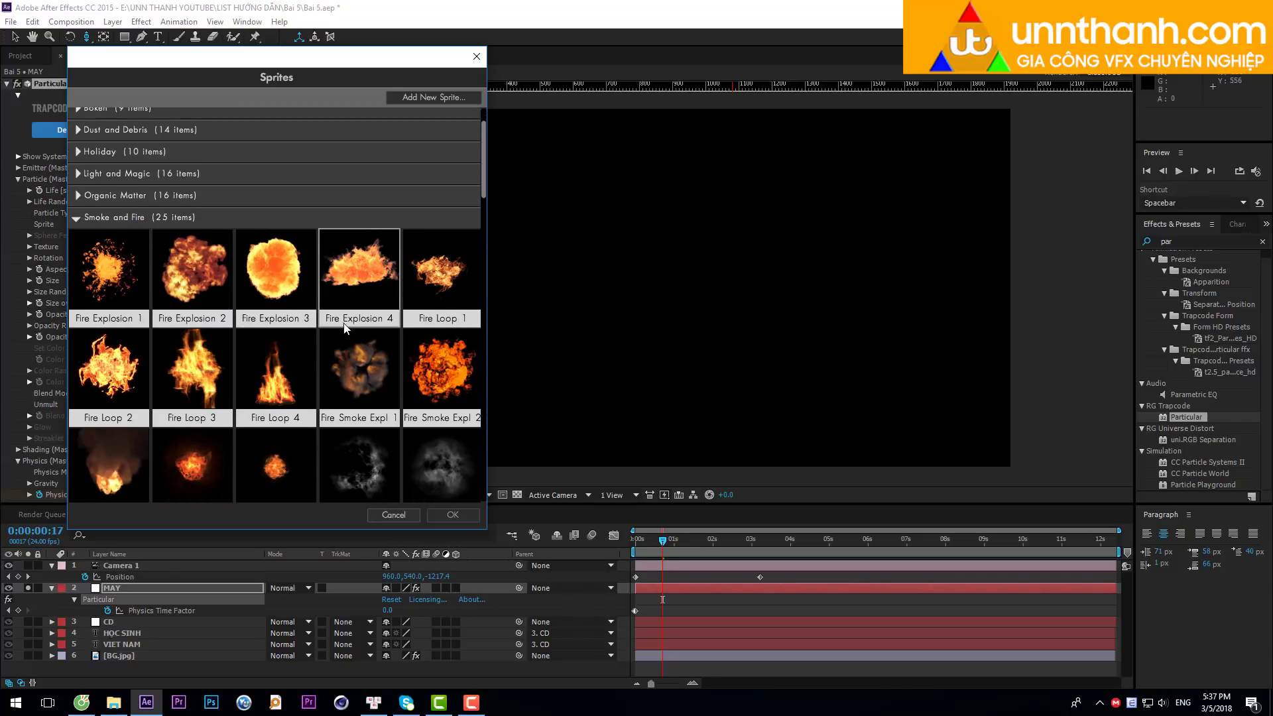
scroll(258, 371, down, 1)
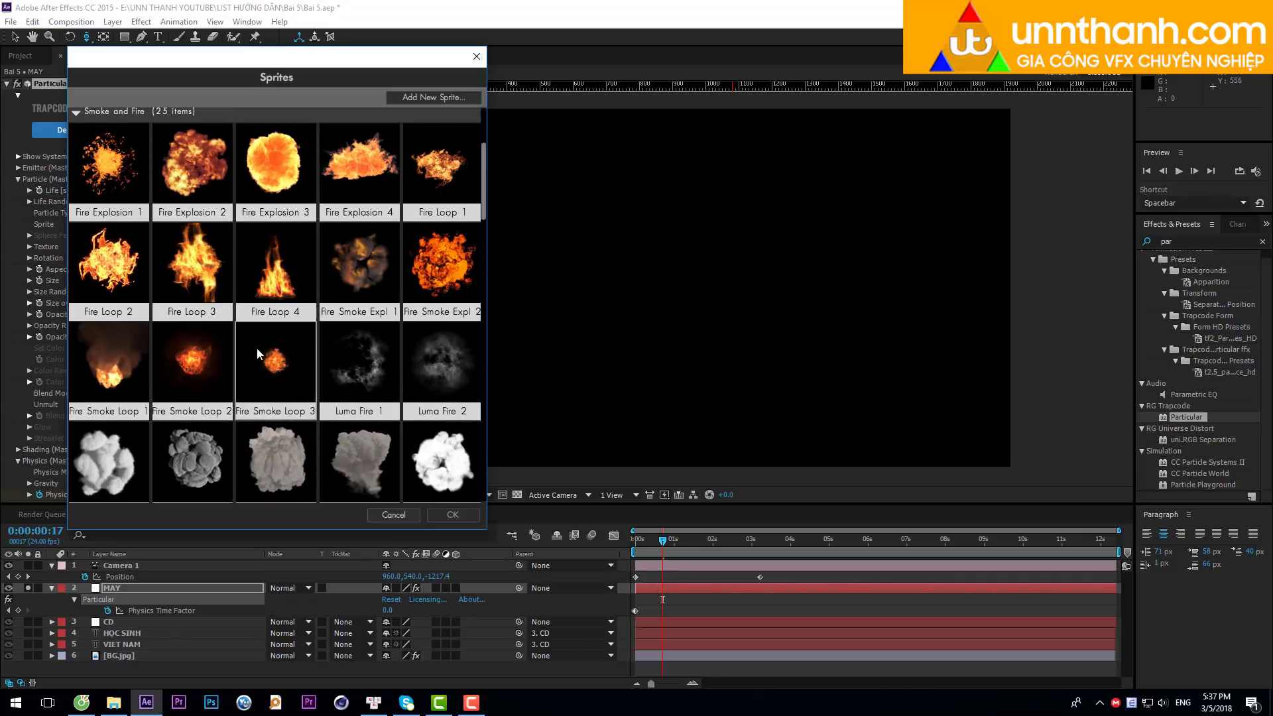
scroll(256, 347, down, 1)
click(447, 352)
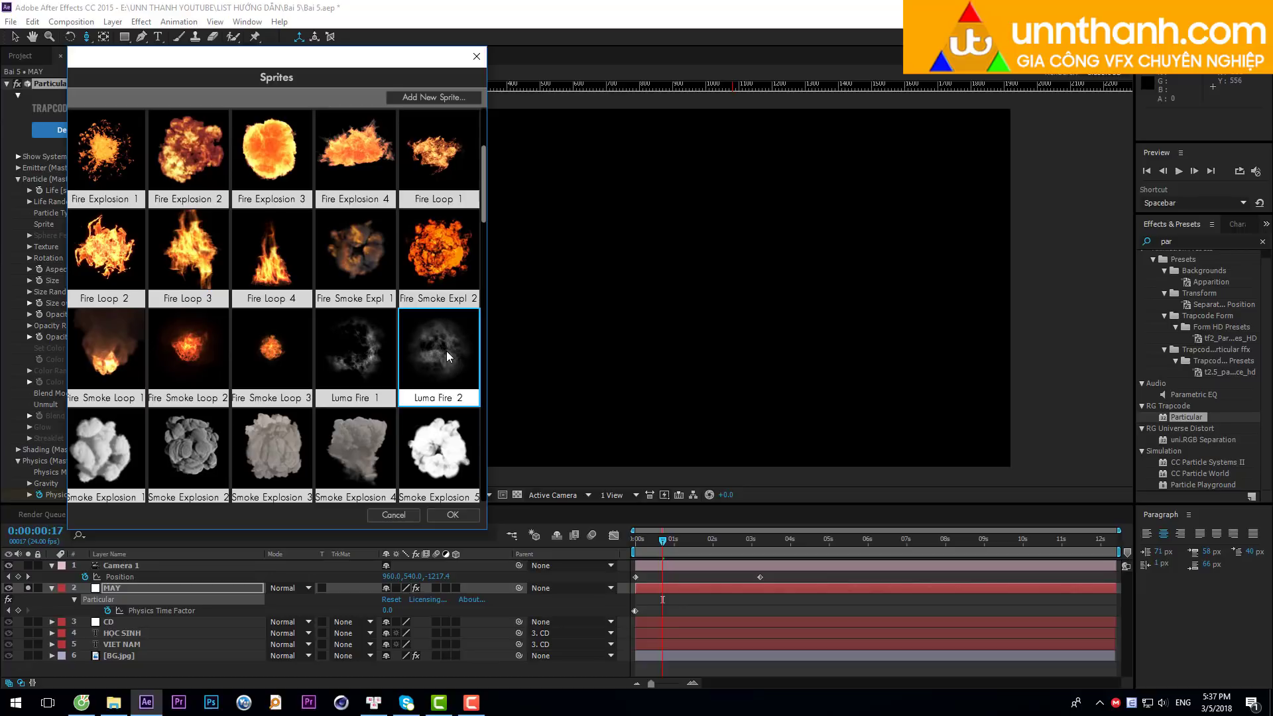
click(455, 514)
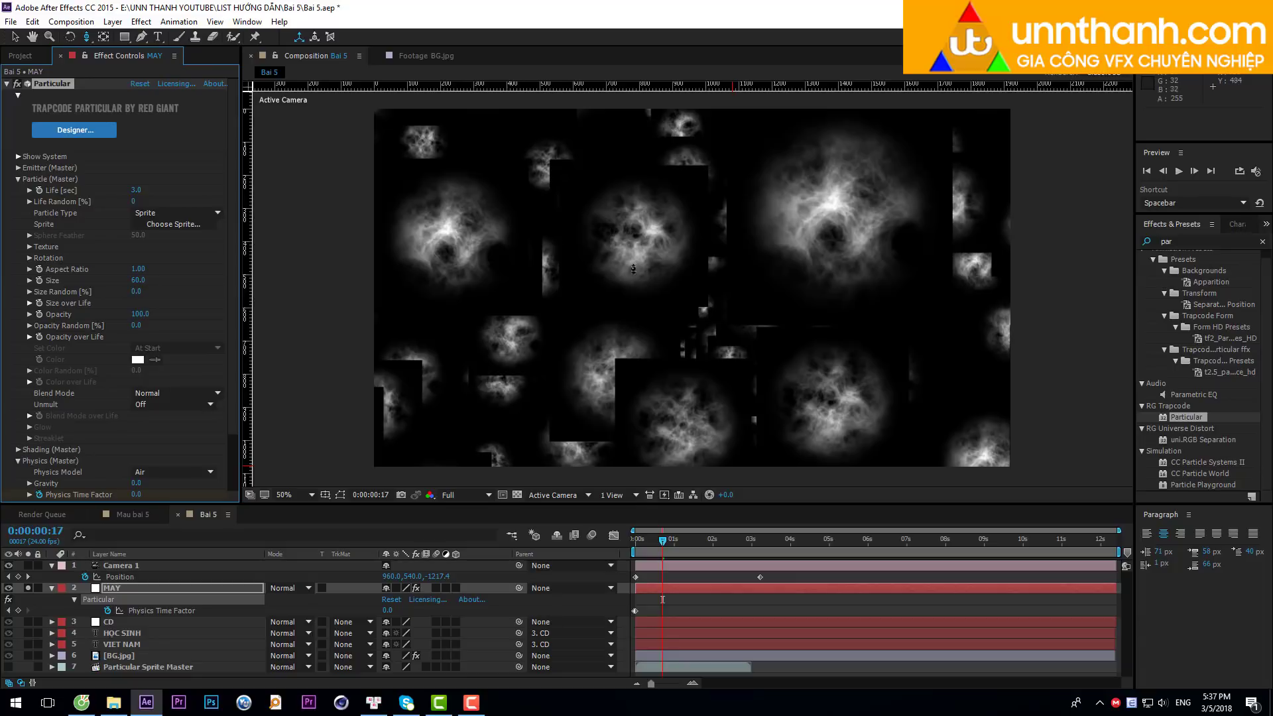
View the Particular Sprite Master layer in a Layer viewer, preview it, then reselect MAY.
double_click(130, 667)
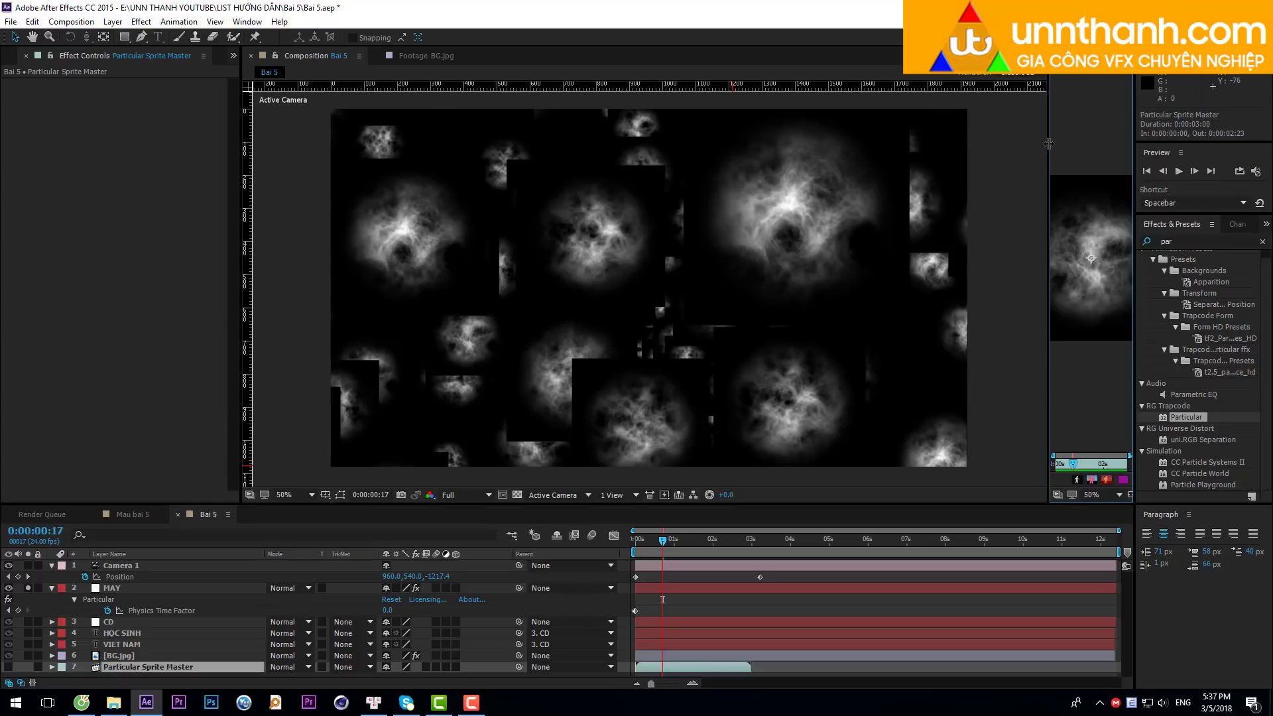
drag(1048, 143, 654, 143)
key(space)
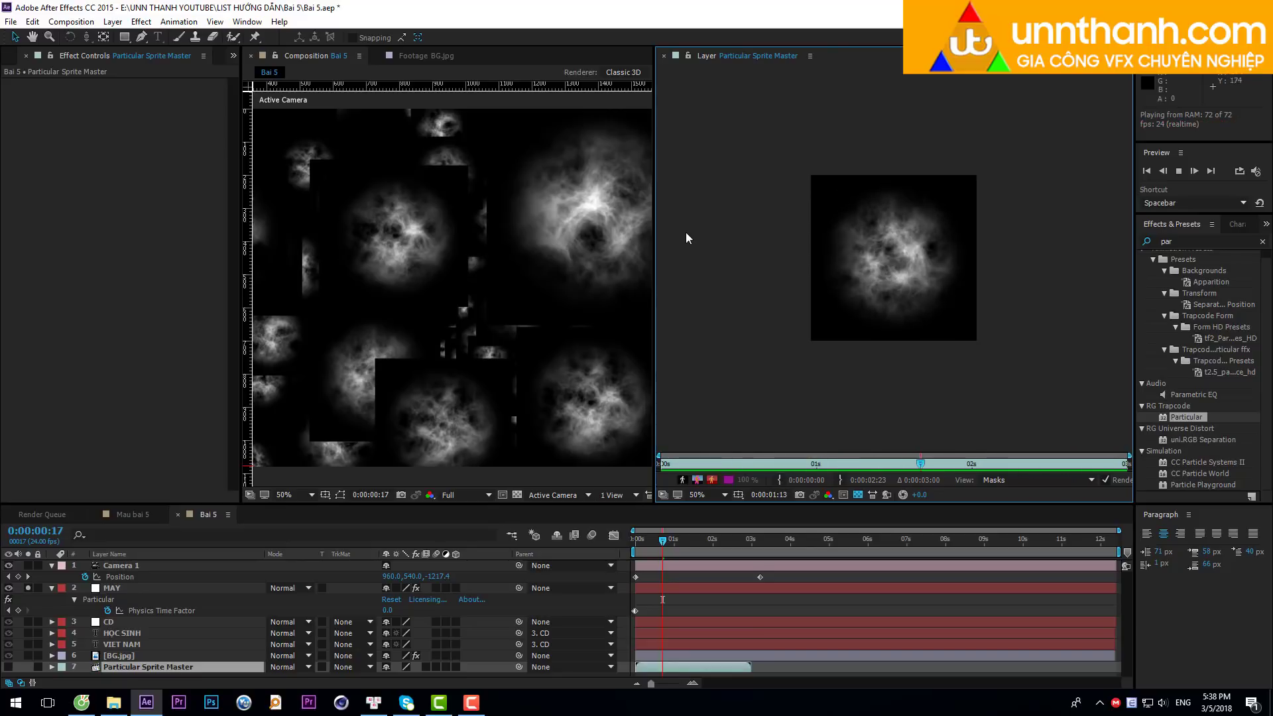
drag(655, 248, 1013, 248)
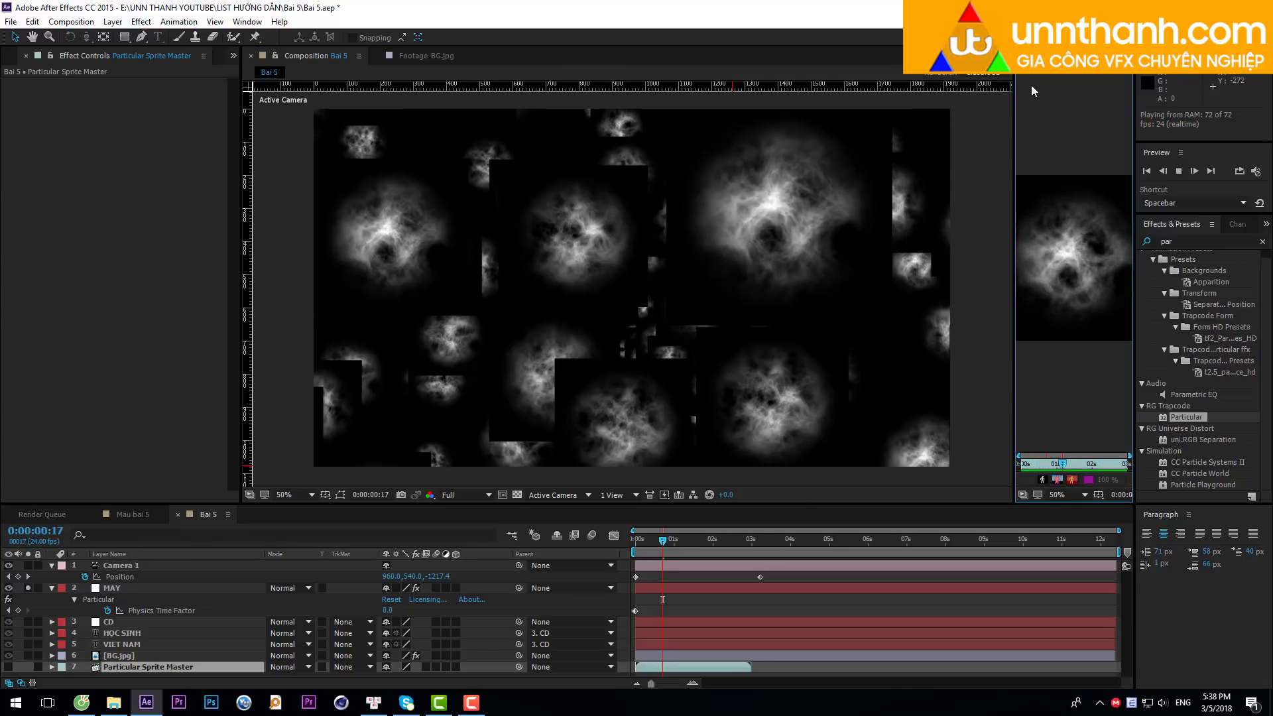
key(space)
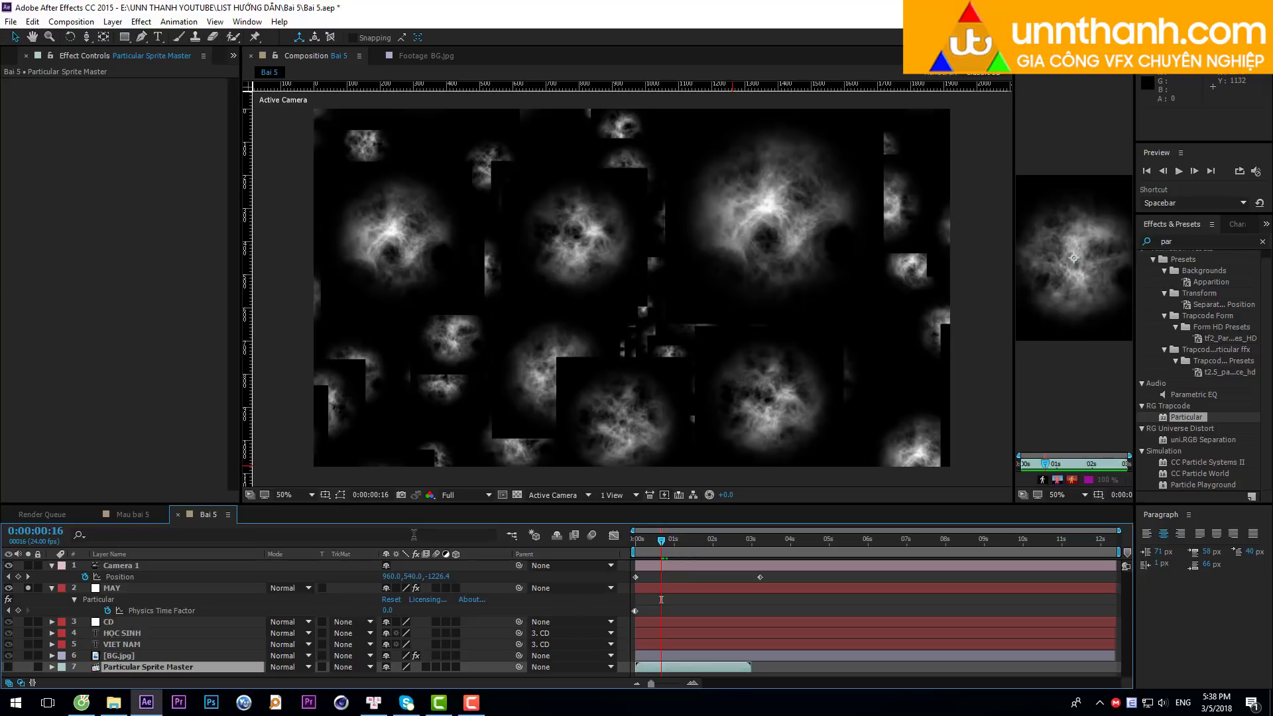
click(109, 588)
scroll(106, 383, down, 3)
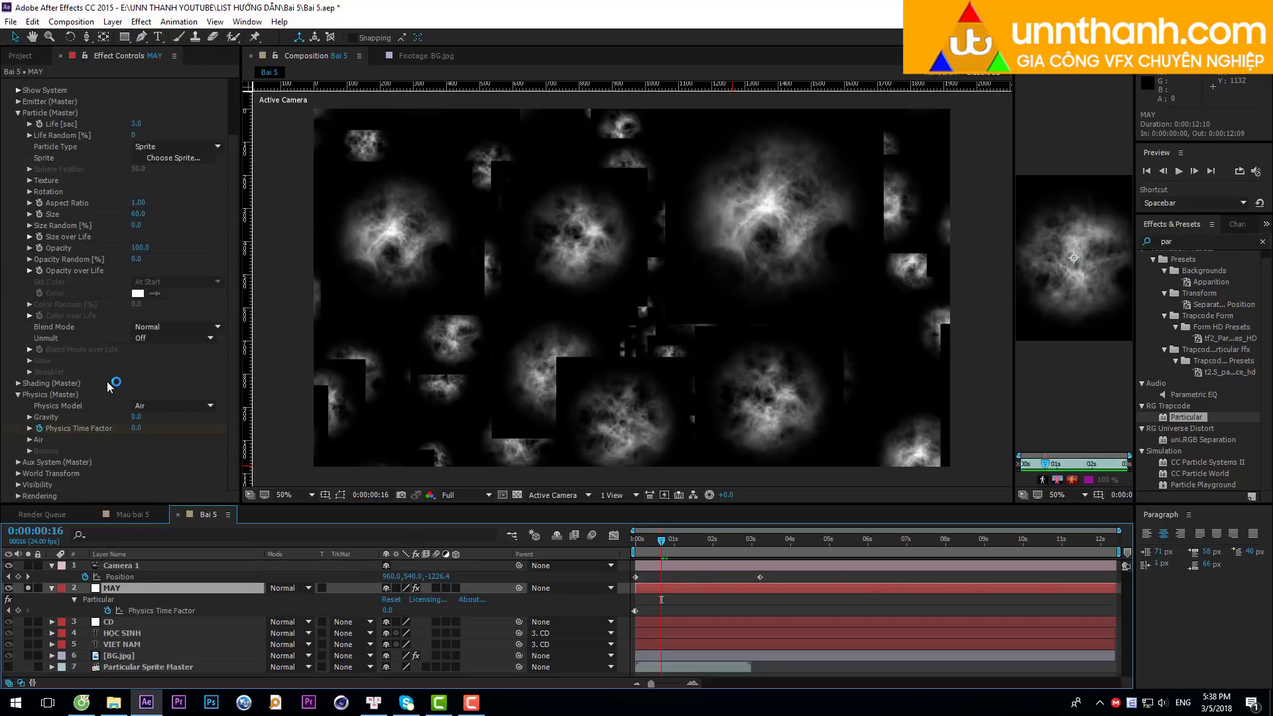
Set Particular's particle Blend Mode to Screen, compare it with Normal, and settle on Screen.
click(156, 325)
click(179, 373)
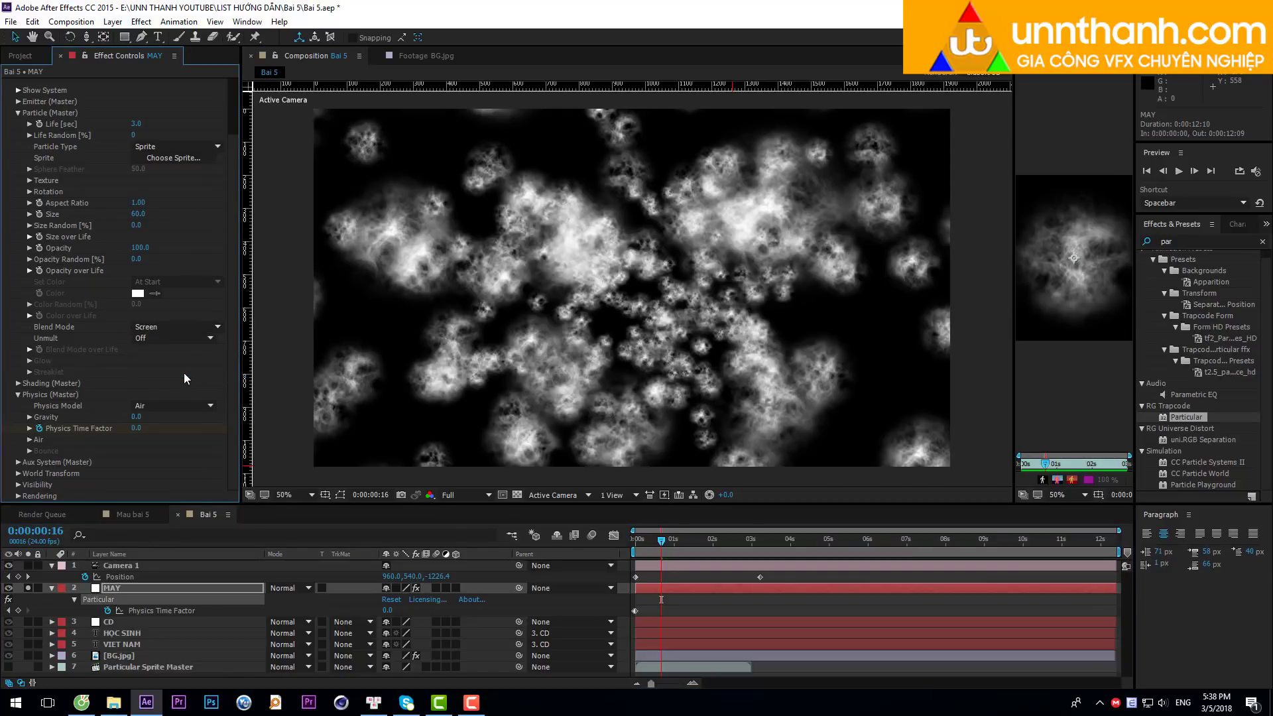
key(comma)
key(comma)
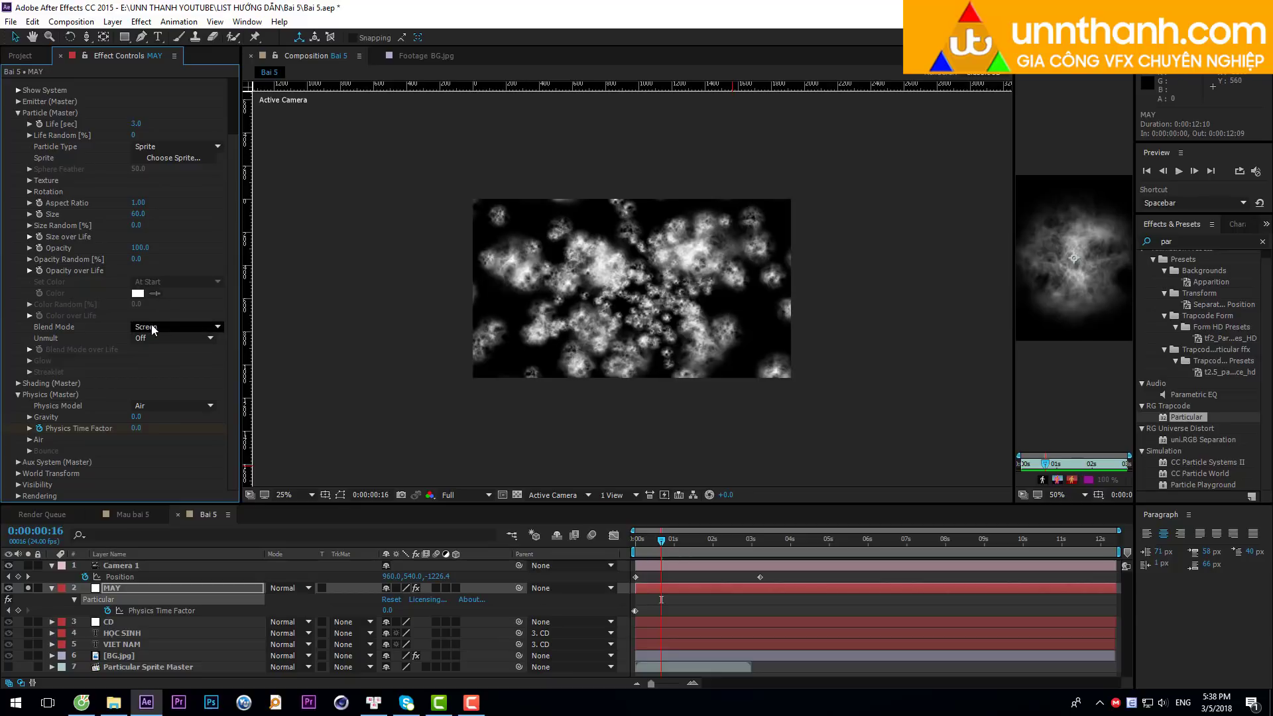
click(153, 327)
click(173, 342)
key(period)
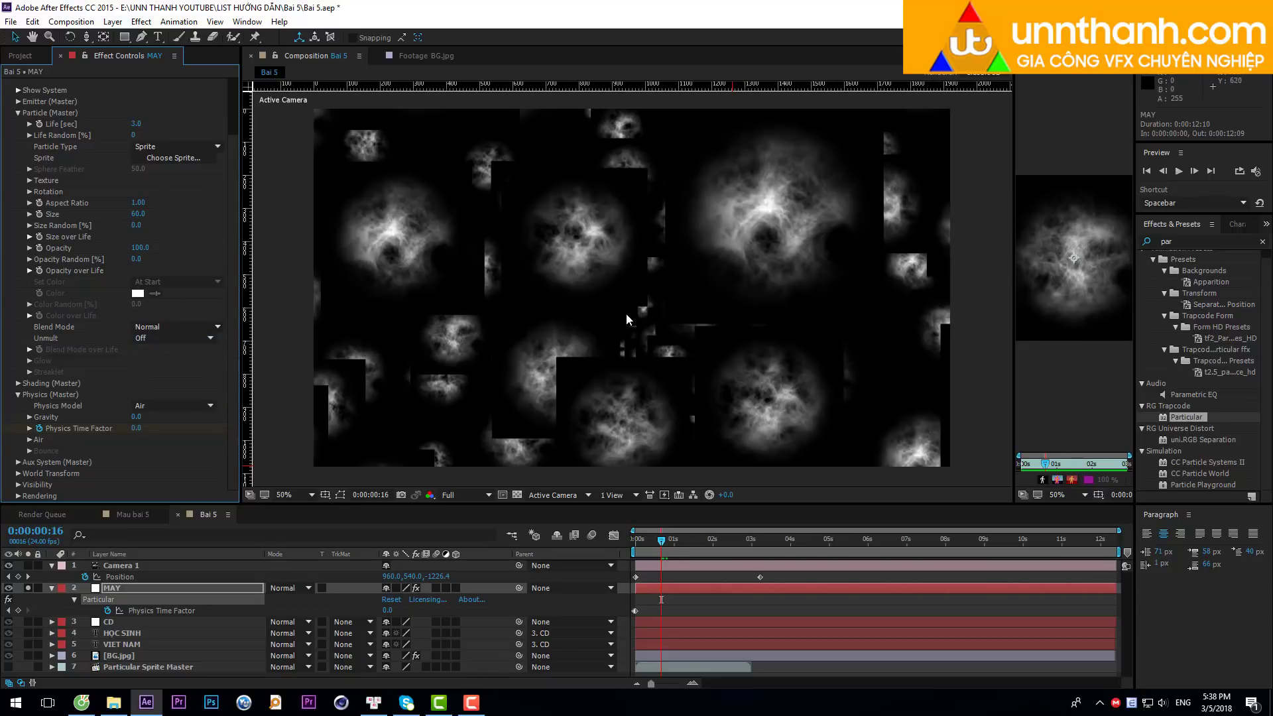
click(165, 331)
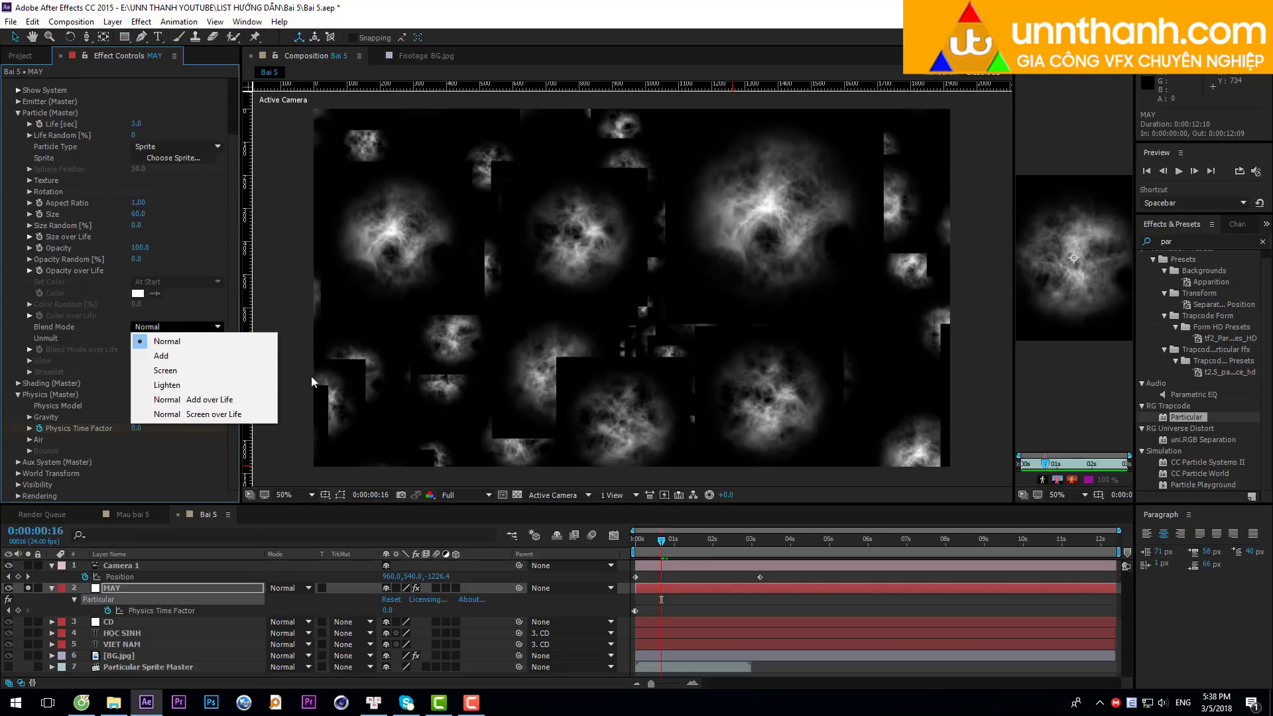
click(176, 370)
key(comma)
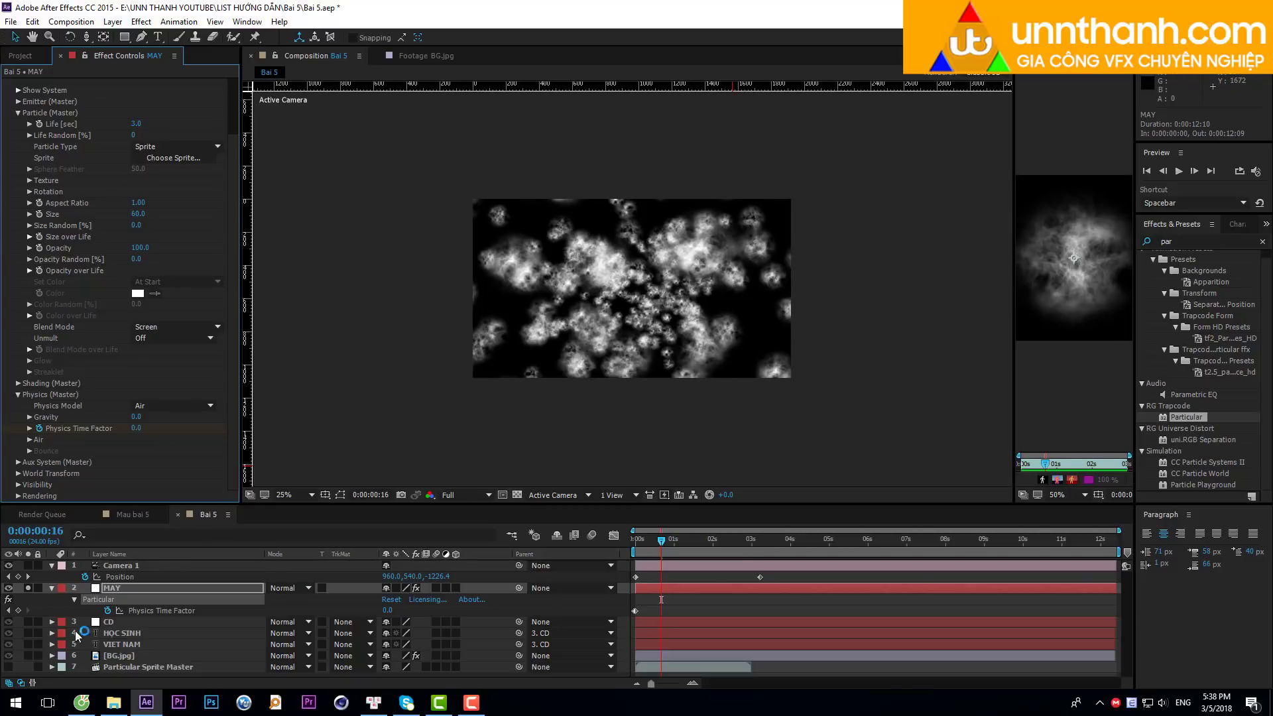
click(111, 595)
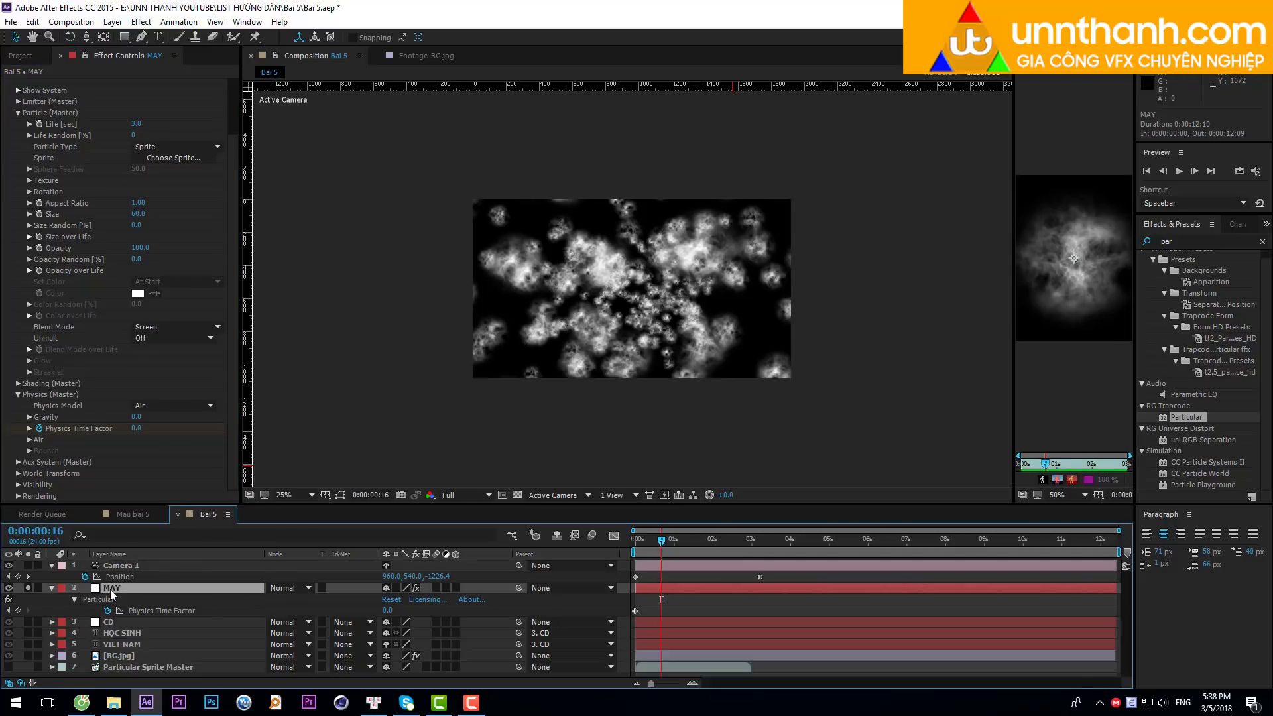
Set the MAY layer's timeline blend mode to Screen.
click(284, 589)
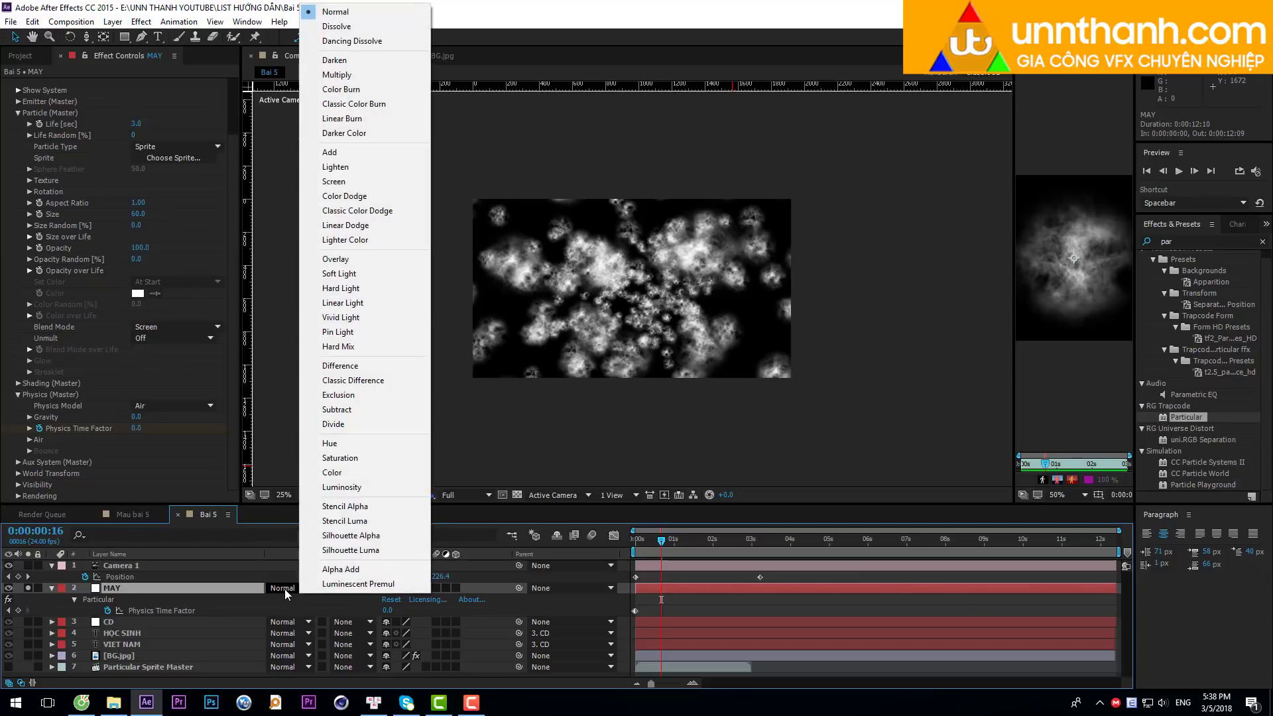
click(345, 181)
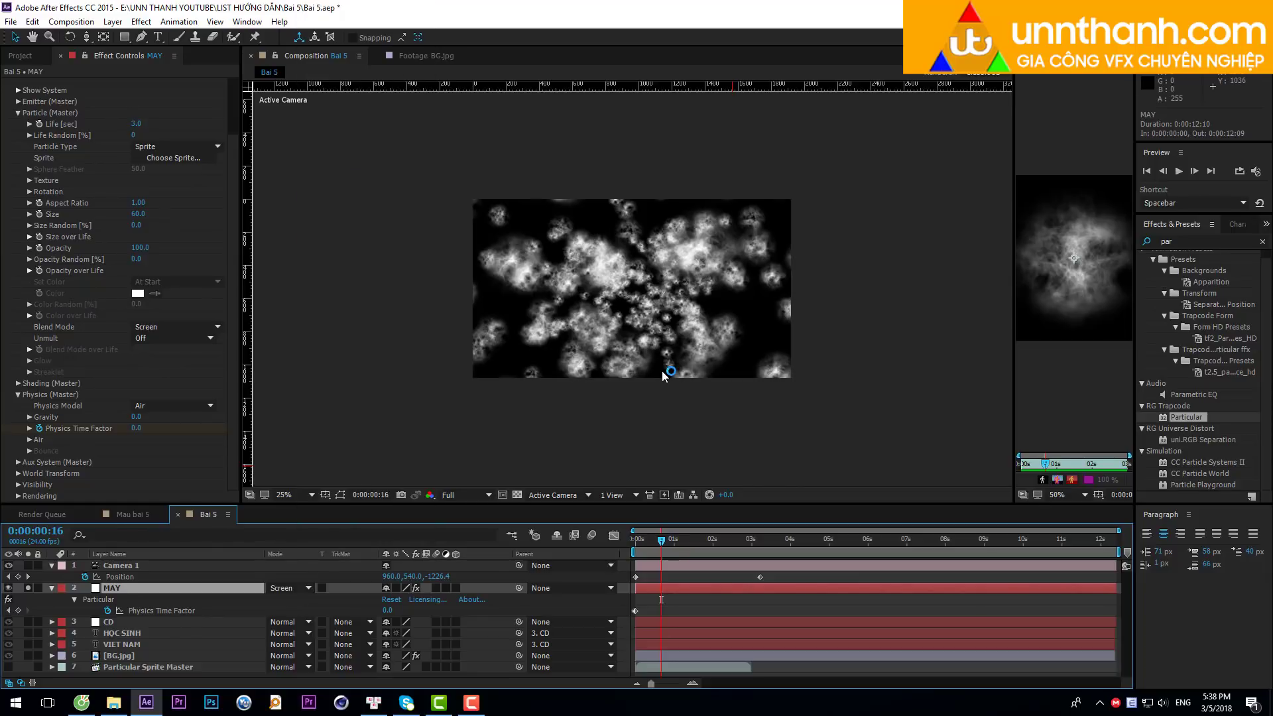
key(period)
key(period)
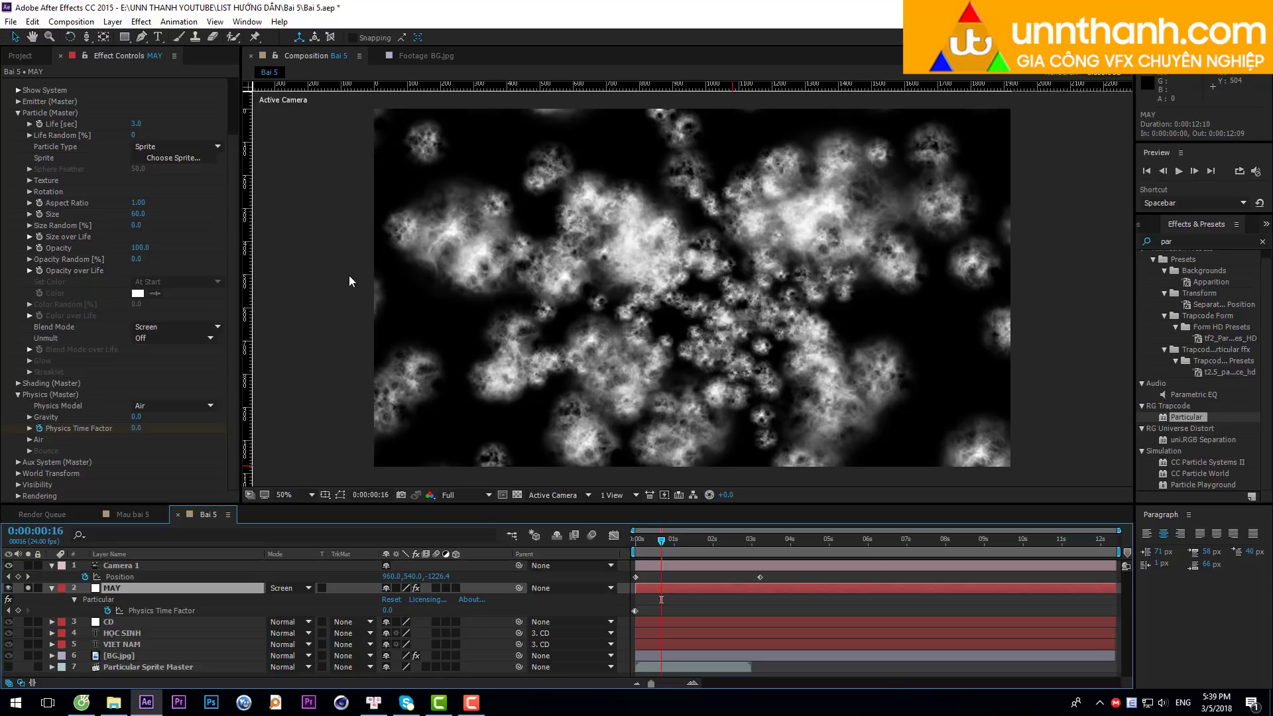
Turn off Solo and preview the clouds over the sky from the first frame.
click(28, 588)
click(29, 588)
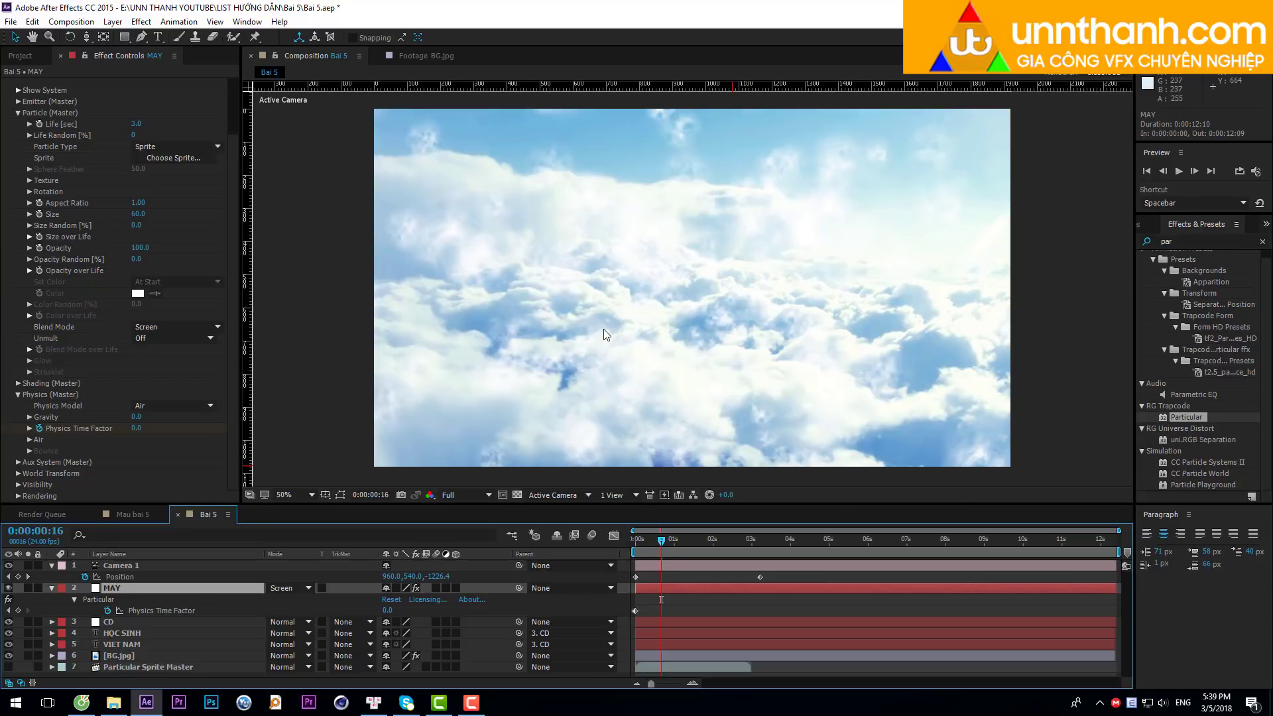
click(580, 554)
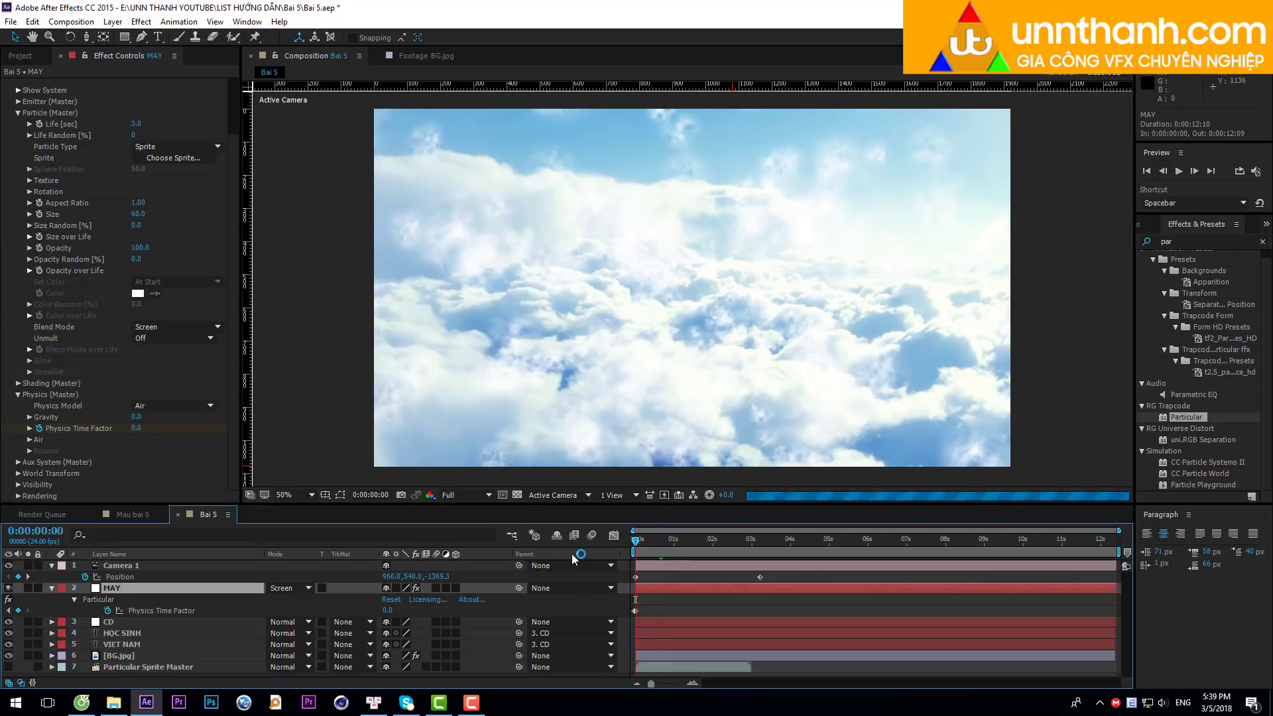
key(Home)
key(space)
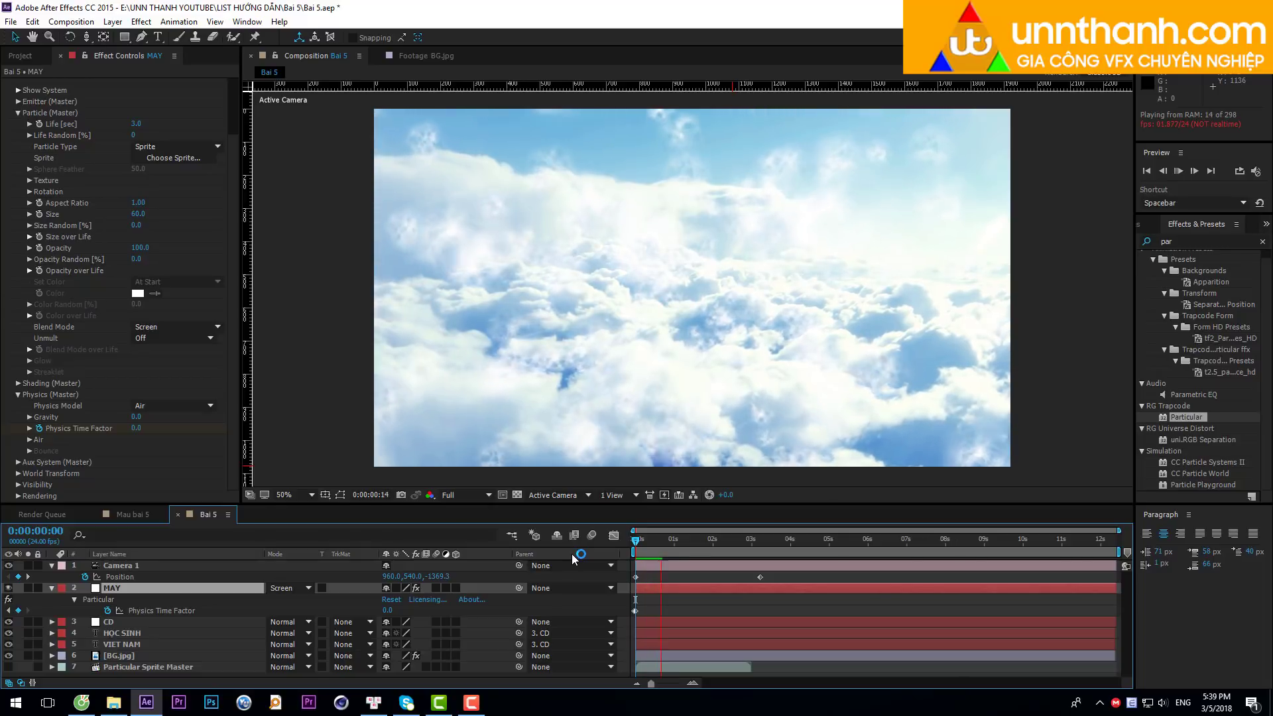
From frame 0, set particle Size to 90, then 150, and preview the larger clouds.
click(658, 546)
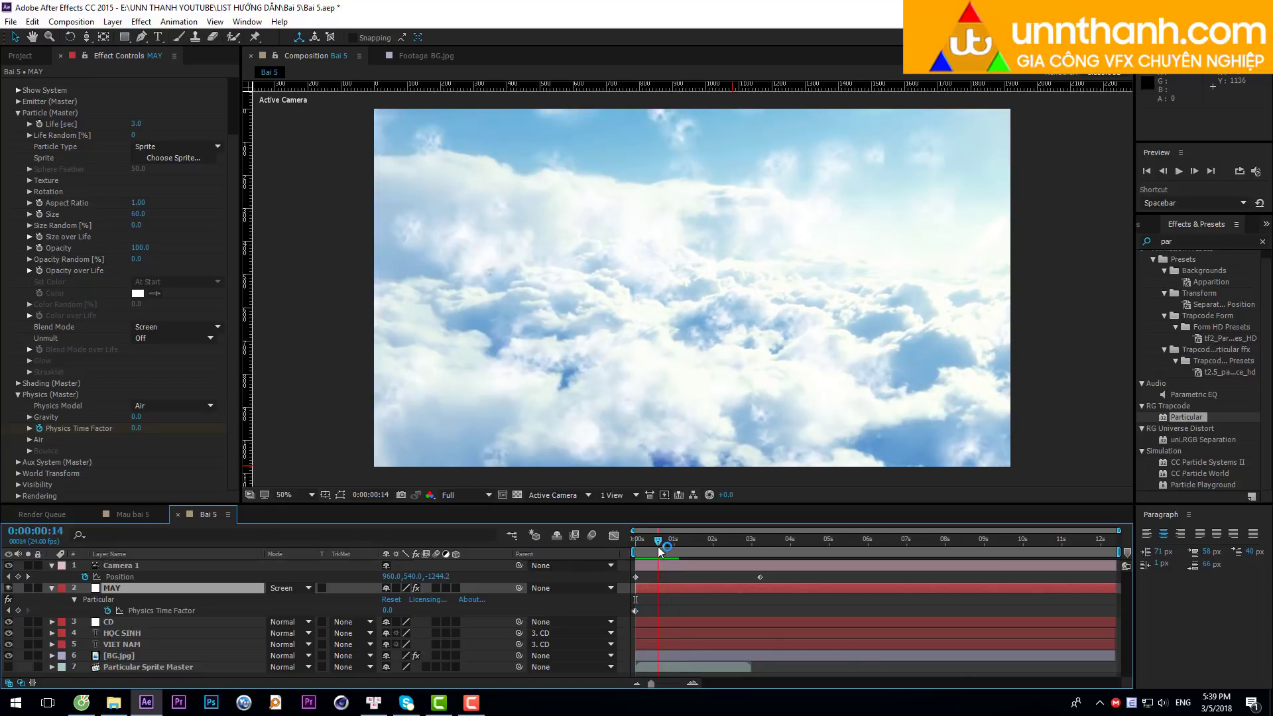
drag(657, 546, 615, 539)
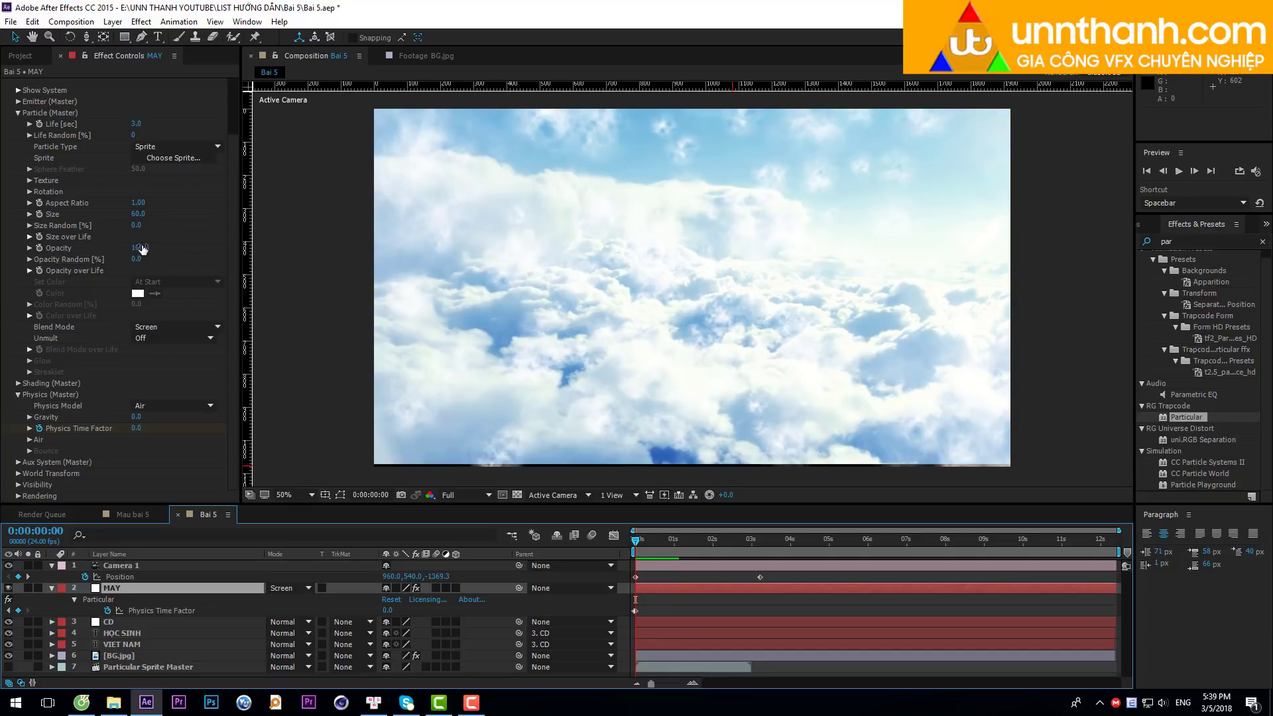
click(138, 216)
text(90)
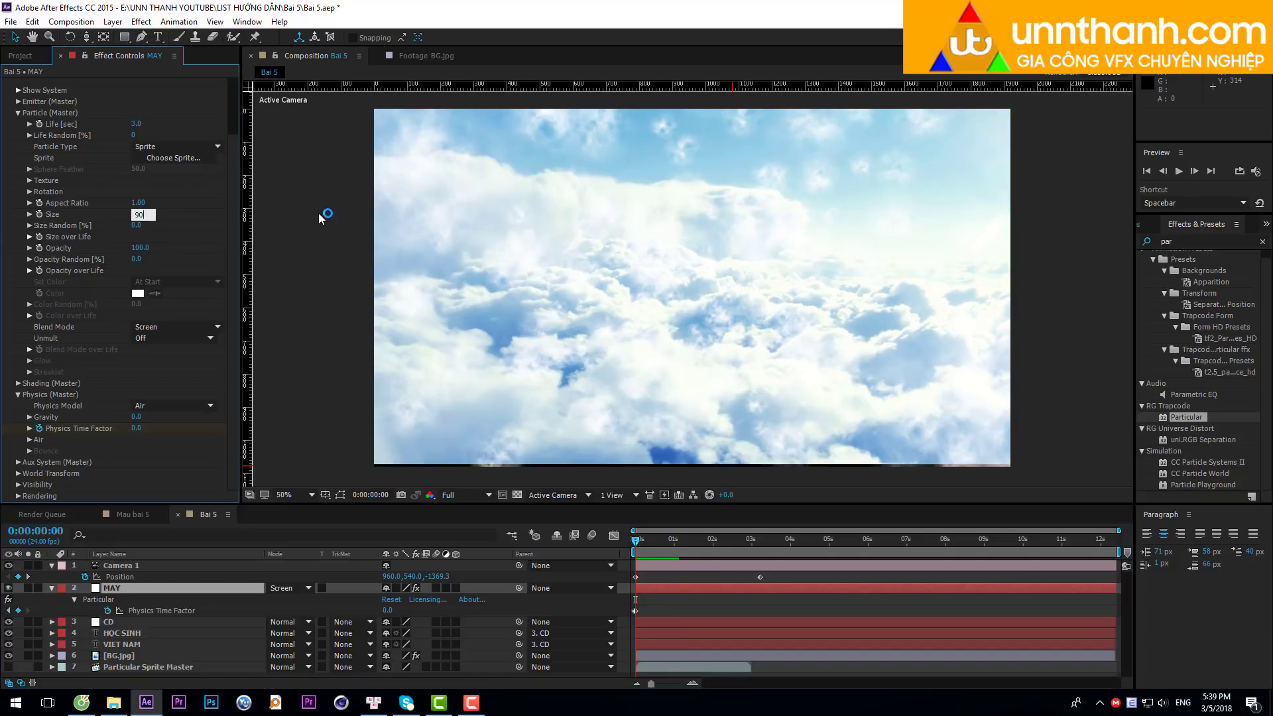
key(Return)
click(137, 214)
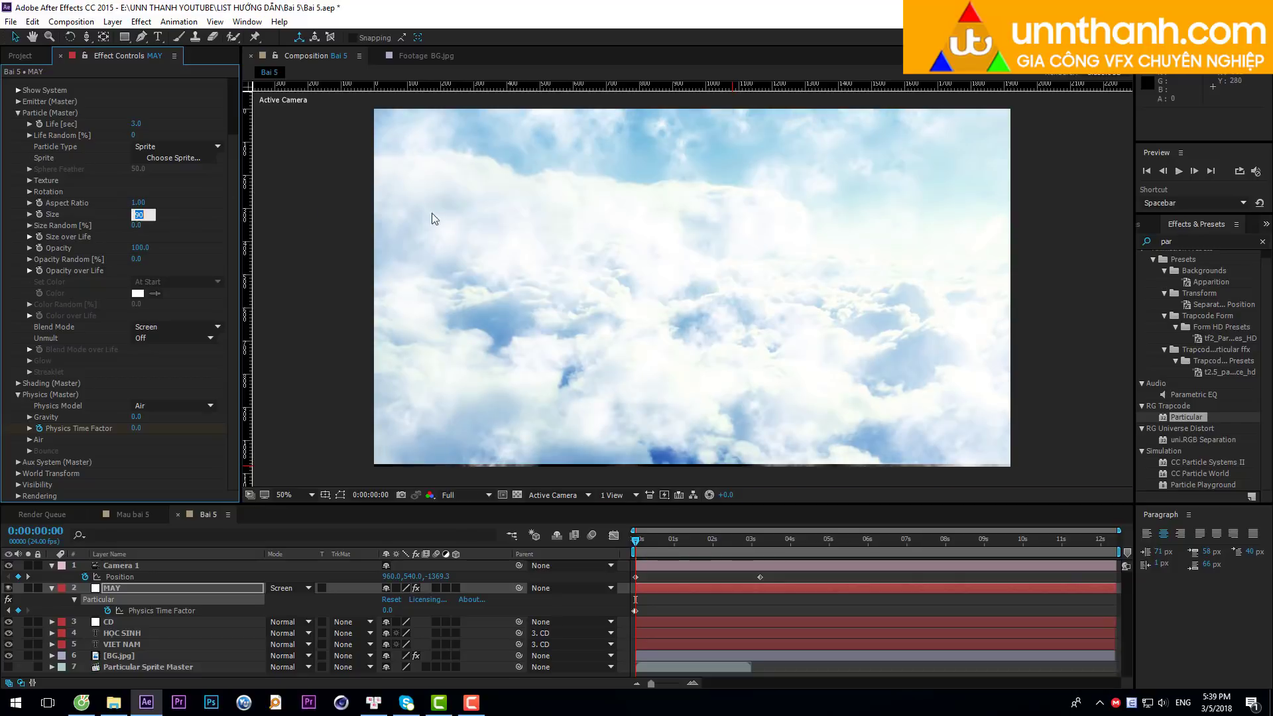
text(150)
key(Return)
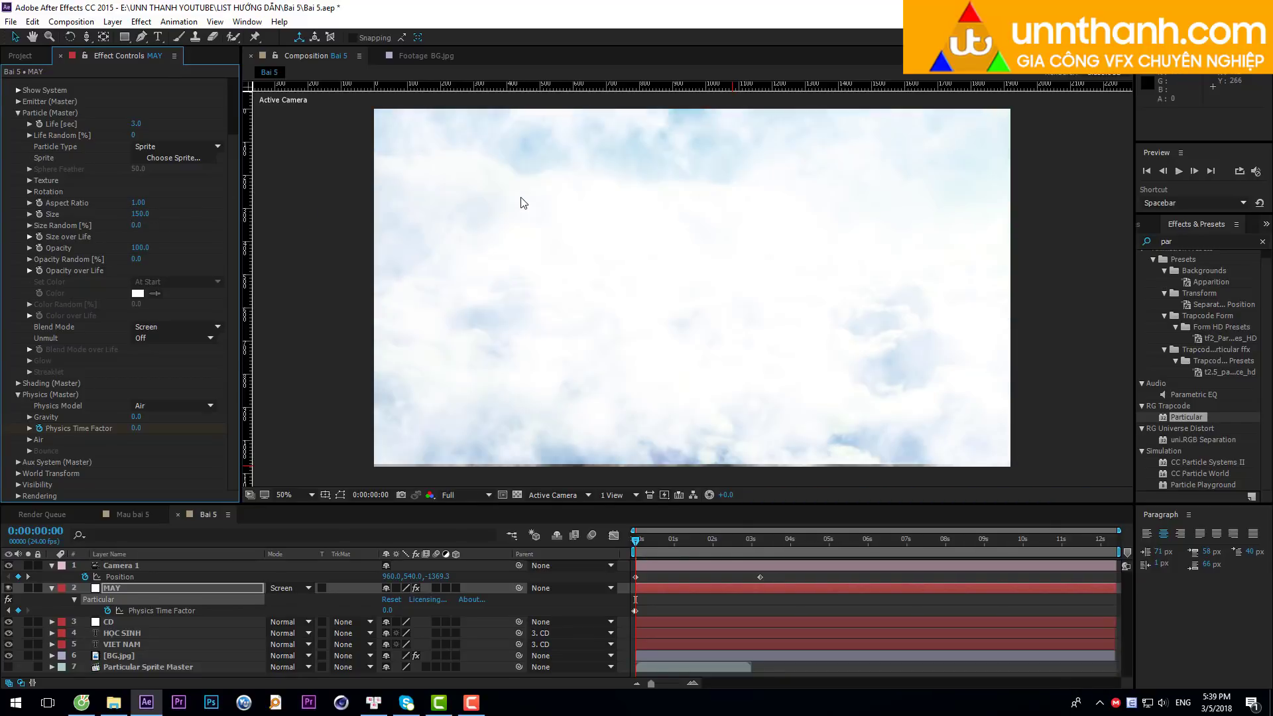
key(space)
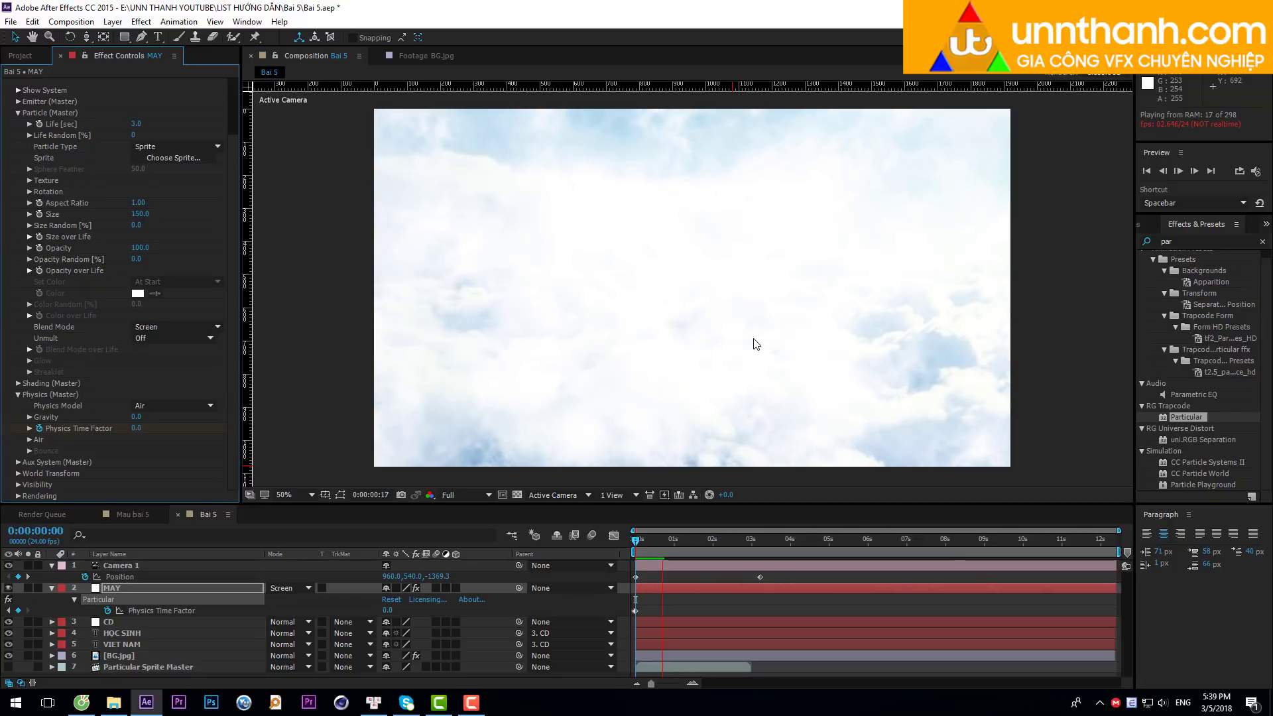
click(460, 494)
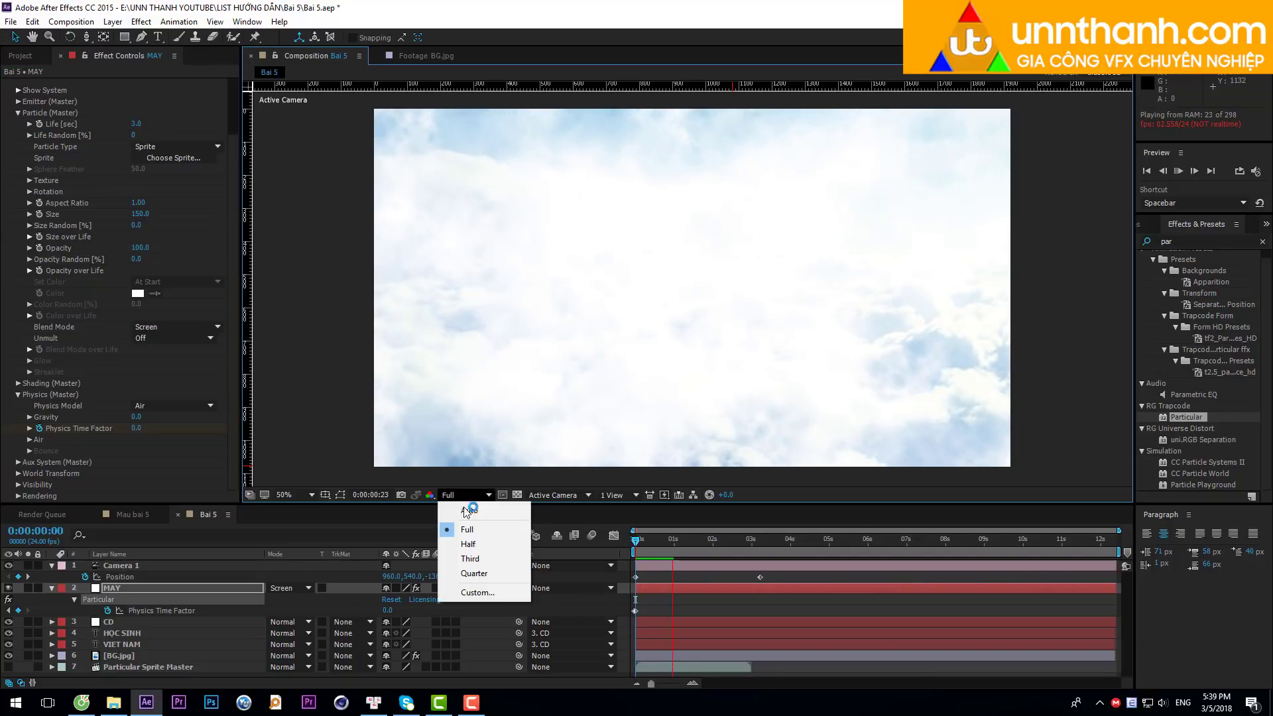
click(467, 544)
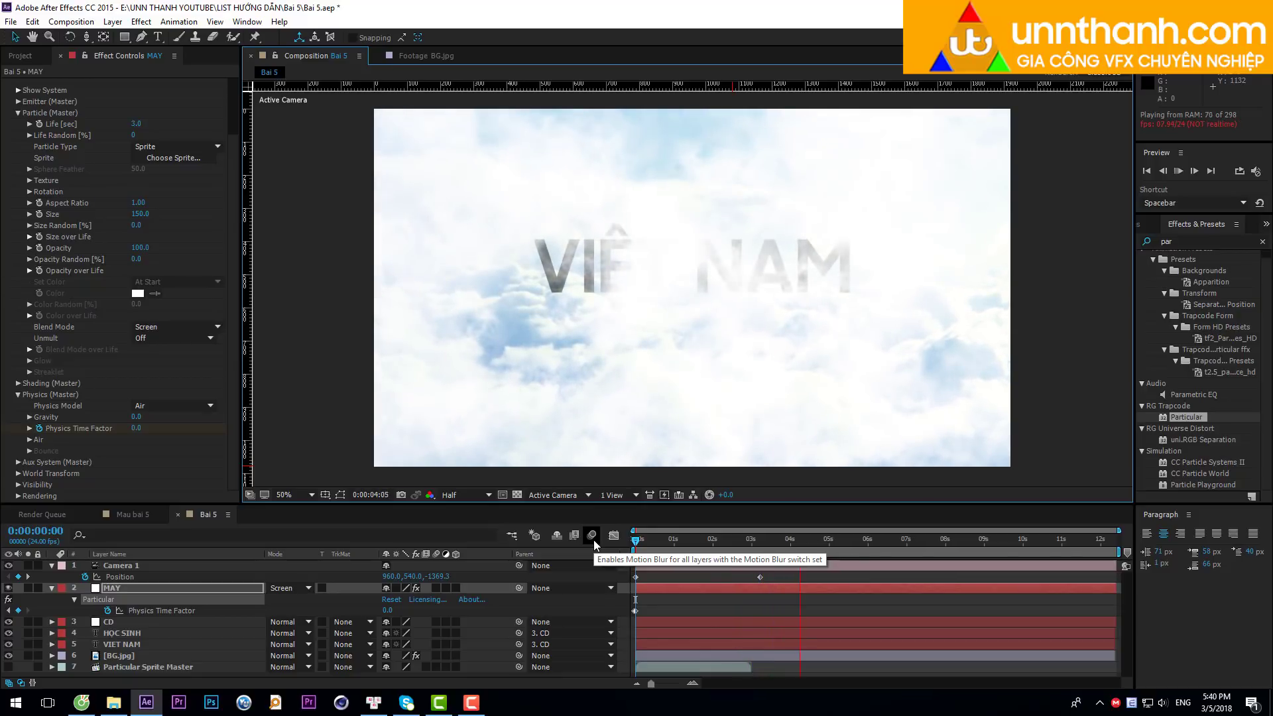
click(705, 539)
mouse_move(710, 539)
mouse_down()
mouse_move(768, 545)
mouse_move(726, 550)
mouse_up()
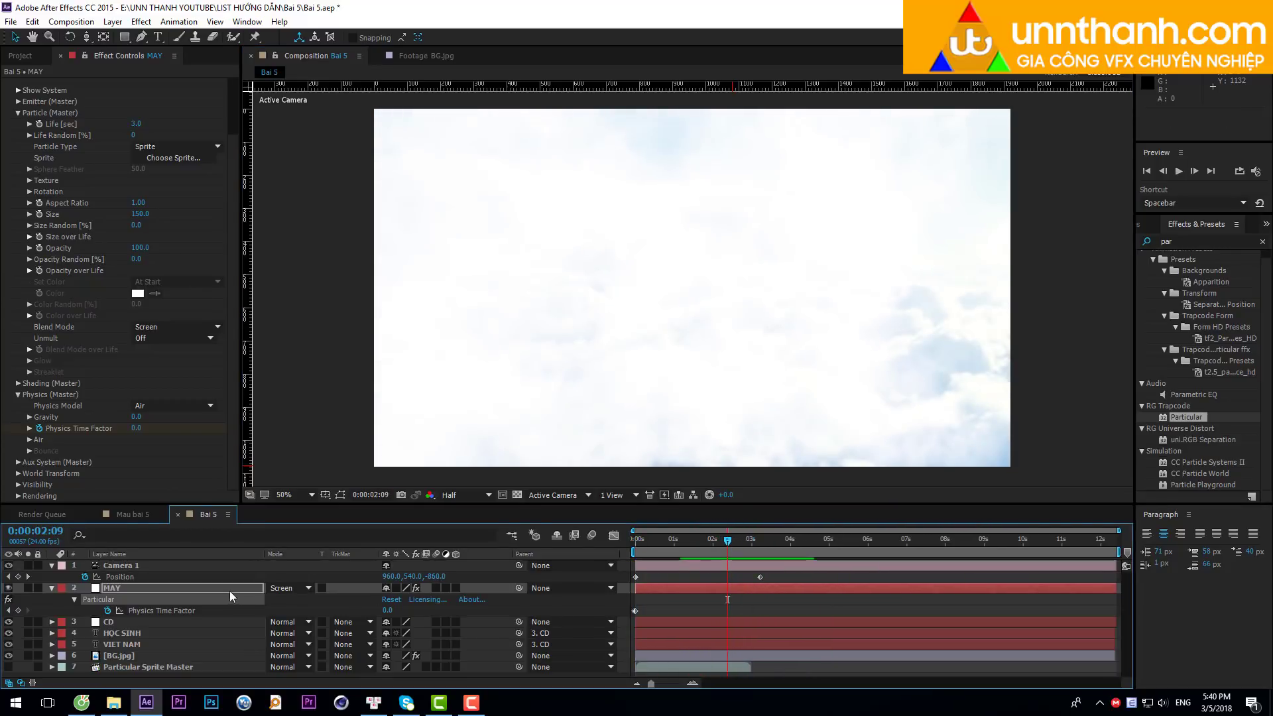
click(118, 643)
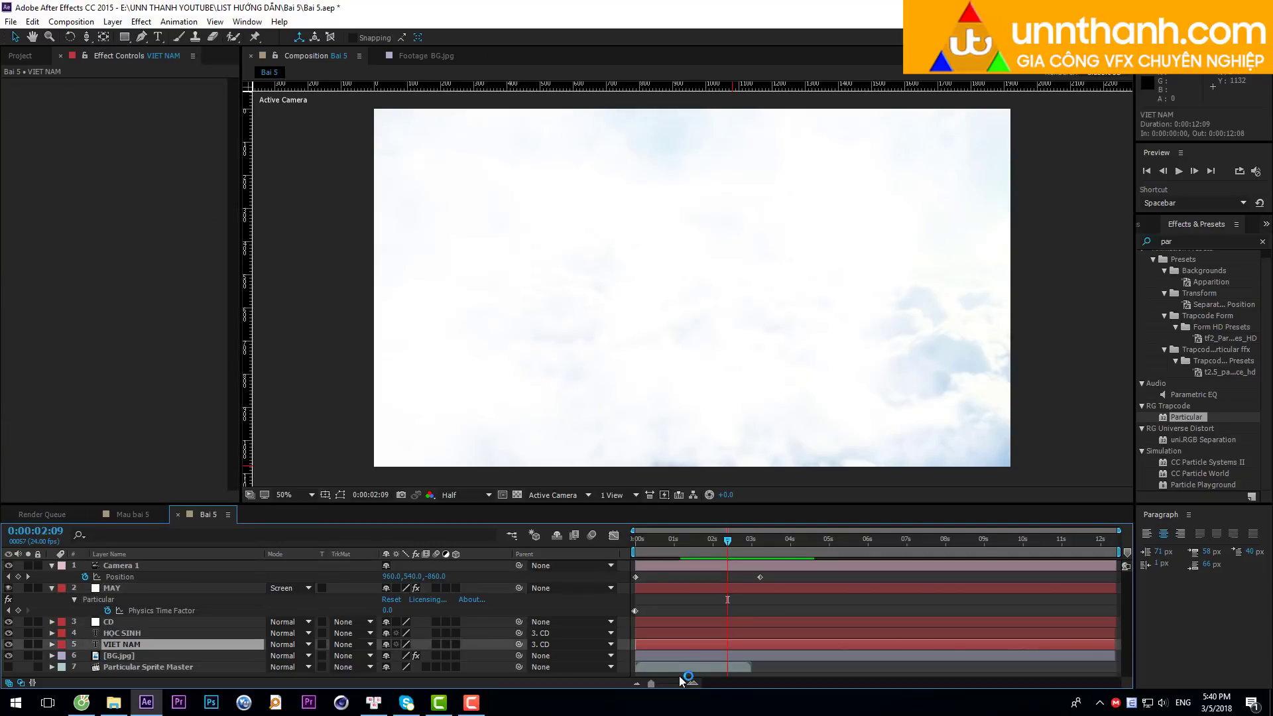
Drag the VIET NAM and HOC SINH Opacity keyframes earlier so both titles fade in sooner.
key(t)
mouse_move(830, 636)
mouse_down()
mouse_move(712, 646)
mouse_move(754, 648)
mouse_up()
click(753, 627)
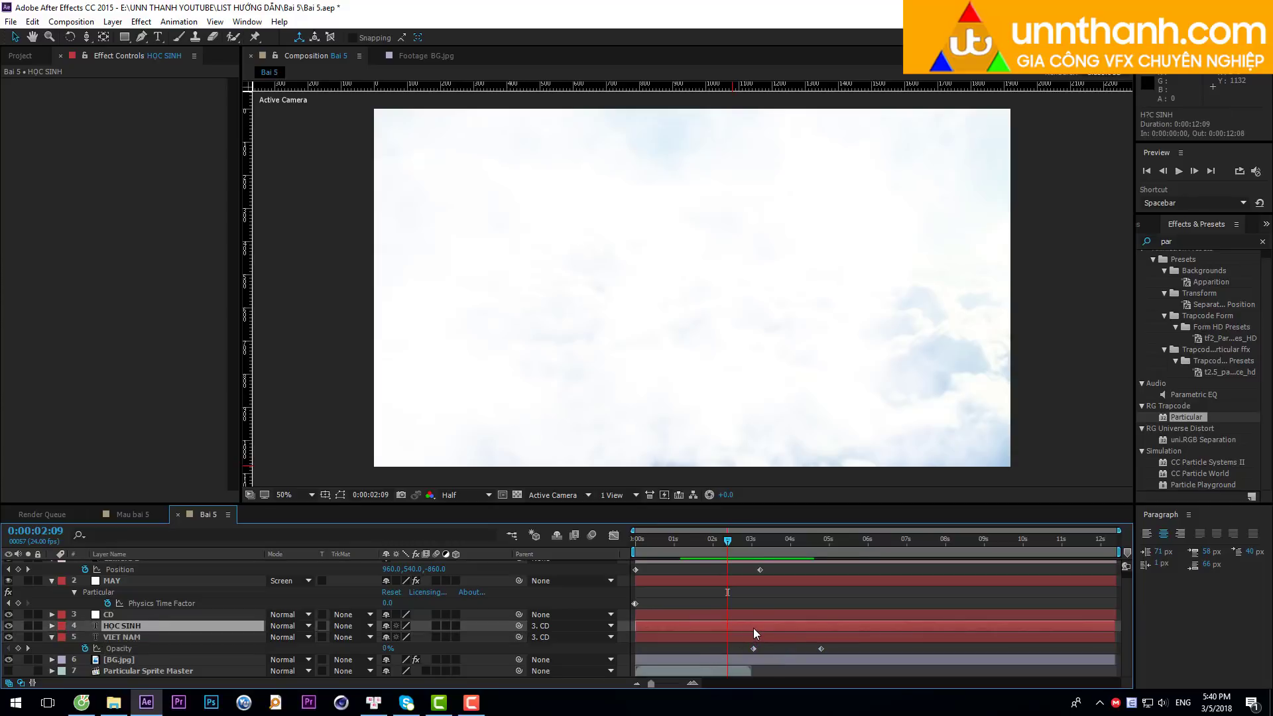
key(t)
mouse_move(960, 635)
mouse_down()
mouse_move(754, 667)
mouse_move(955, 670)
mouse_up()
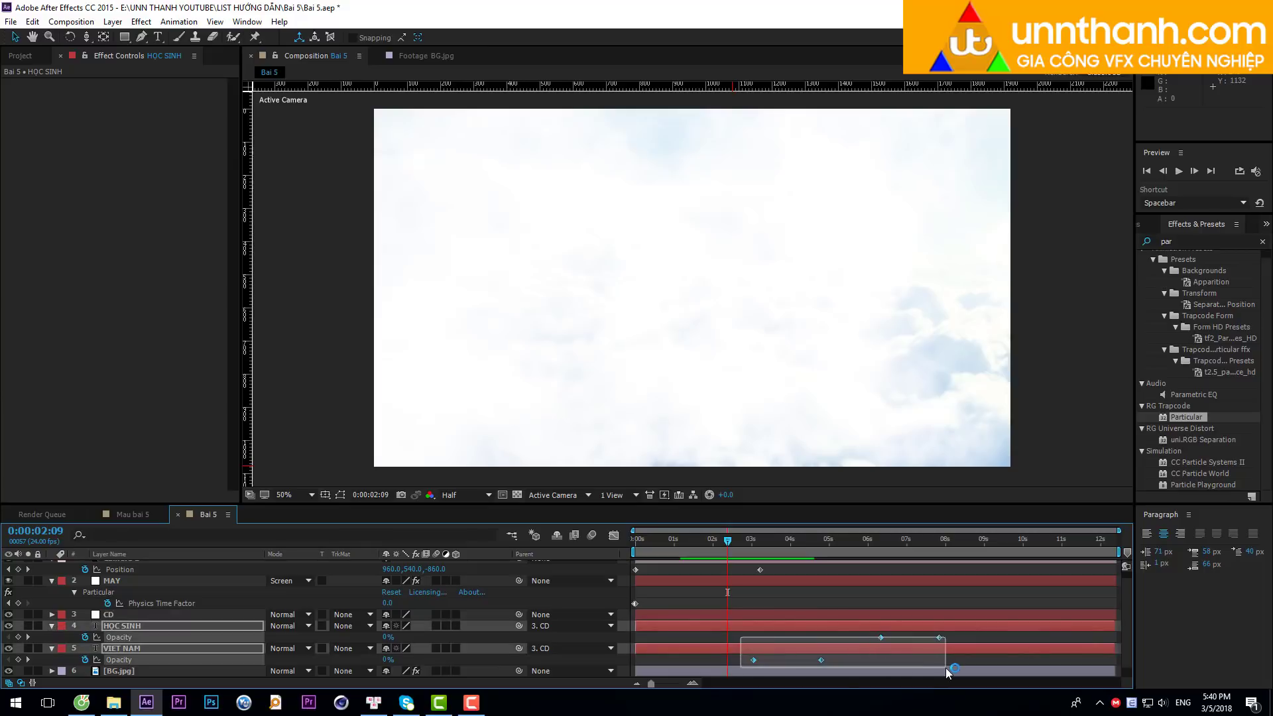
drag(756, 660, 706, 659)
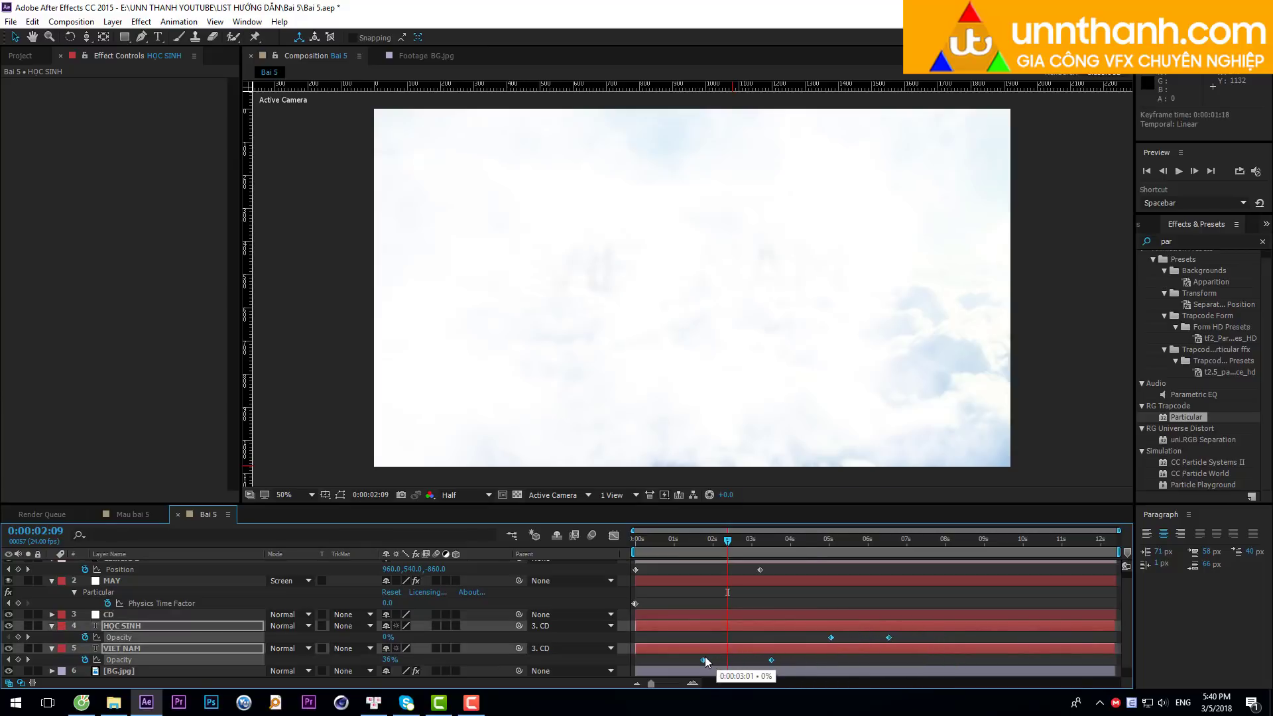
Preview and scrub the retimed fades, checking the VIET NAM title emerging through the clouds.
key(space)
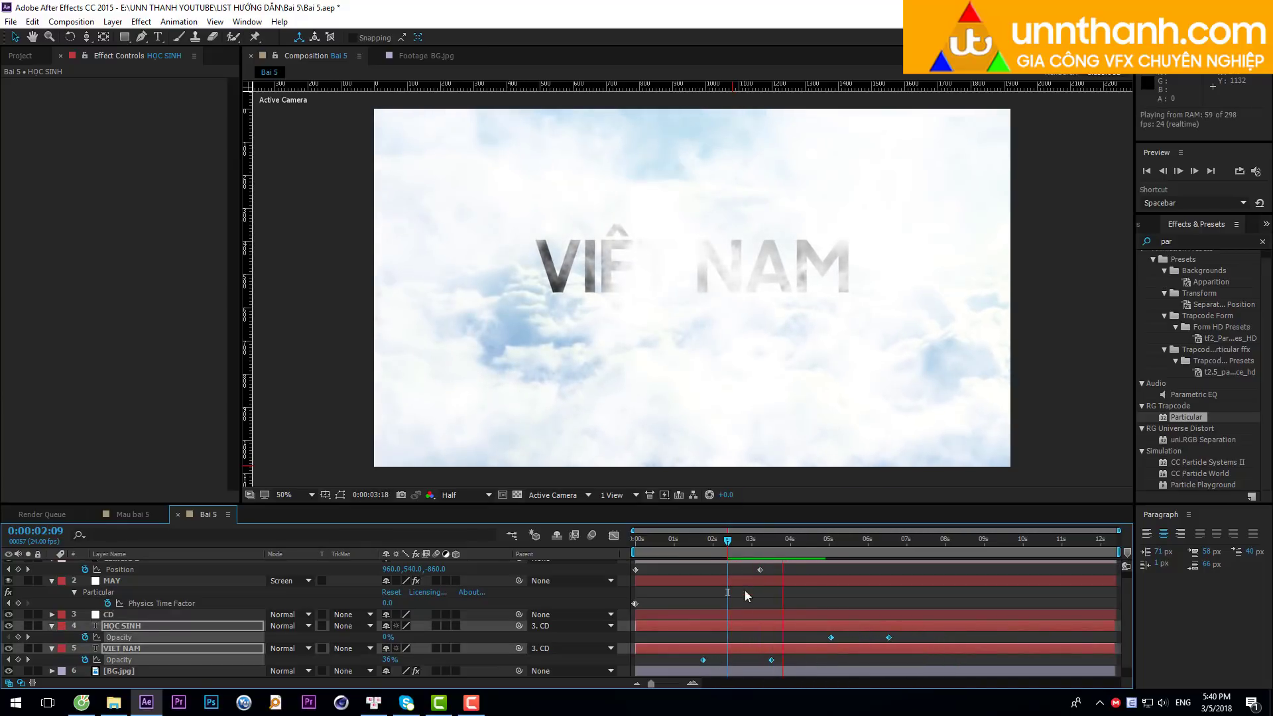
click(690, 545)
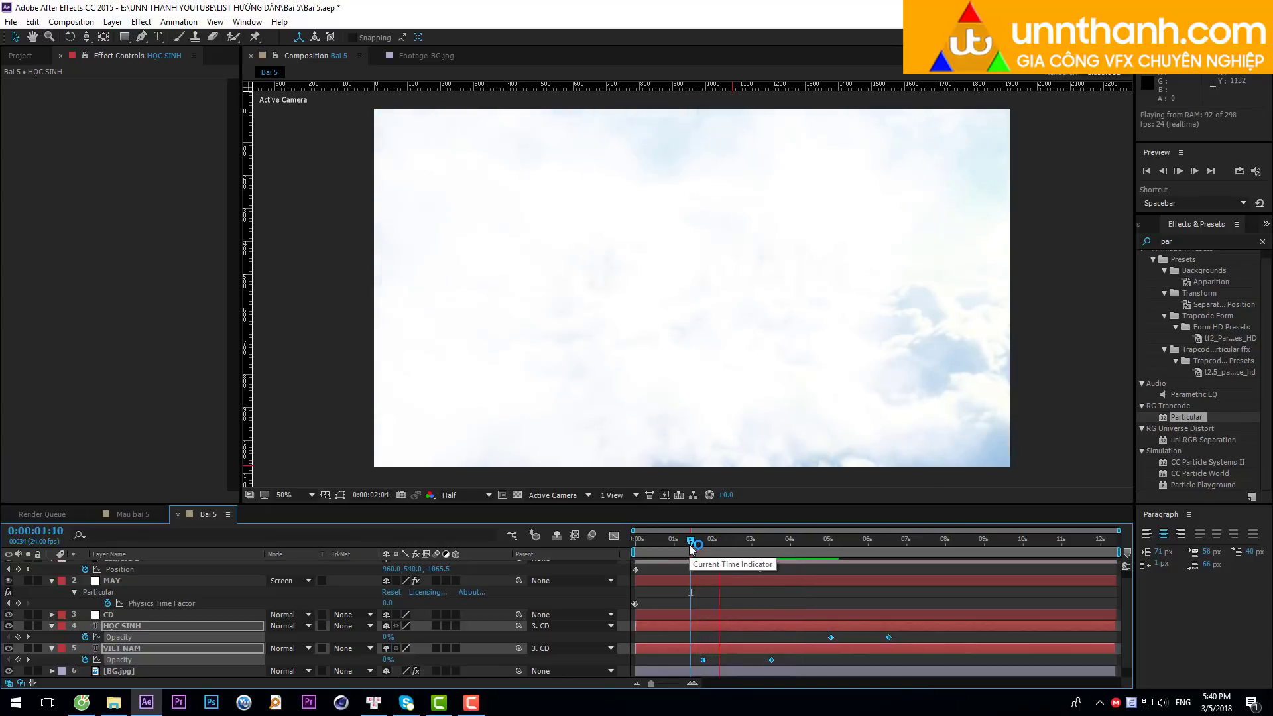
click(705, 544)
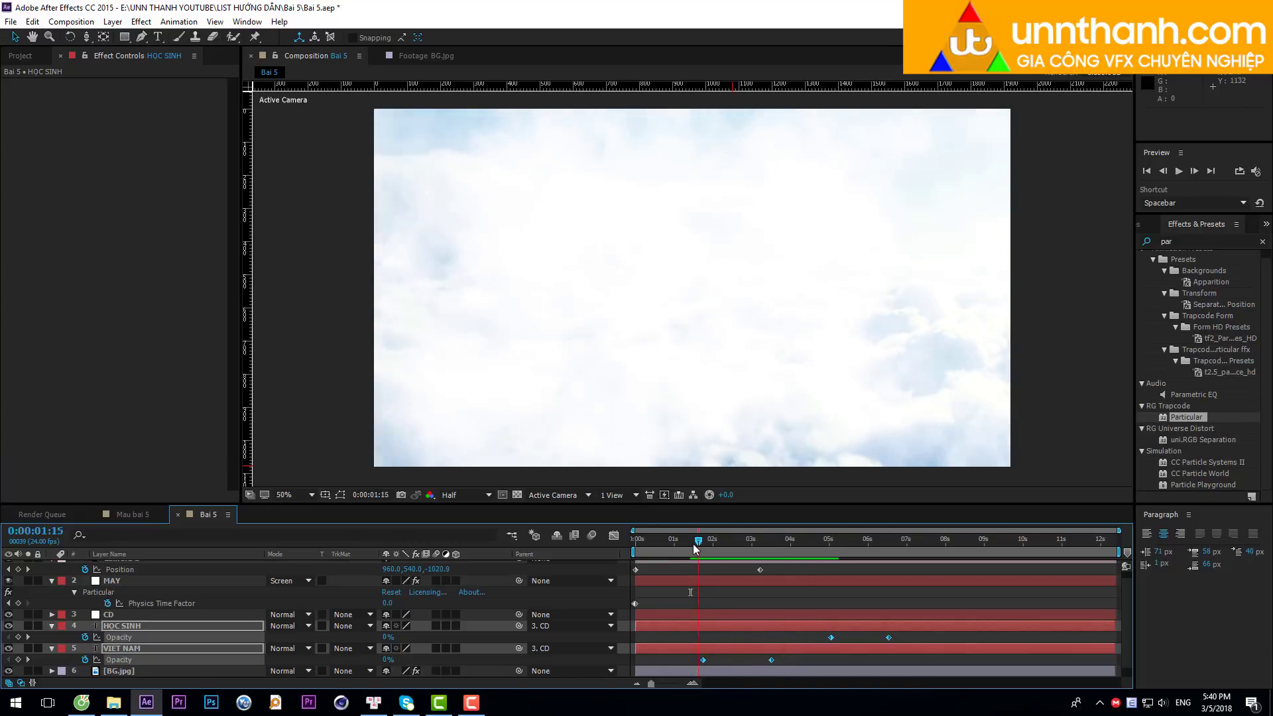
mouse_move(705, 545)
mouse_down()
mouse_move(747, 544)
mouse_move(800, 571)
mouse_move(633, 540)
mouse_up()
key(space)
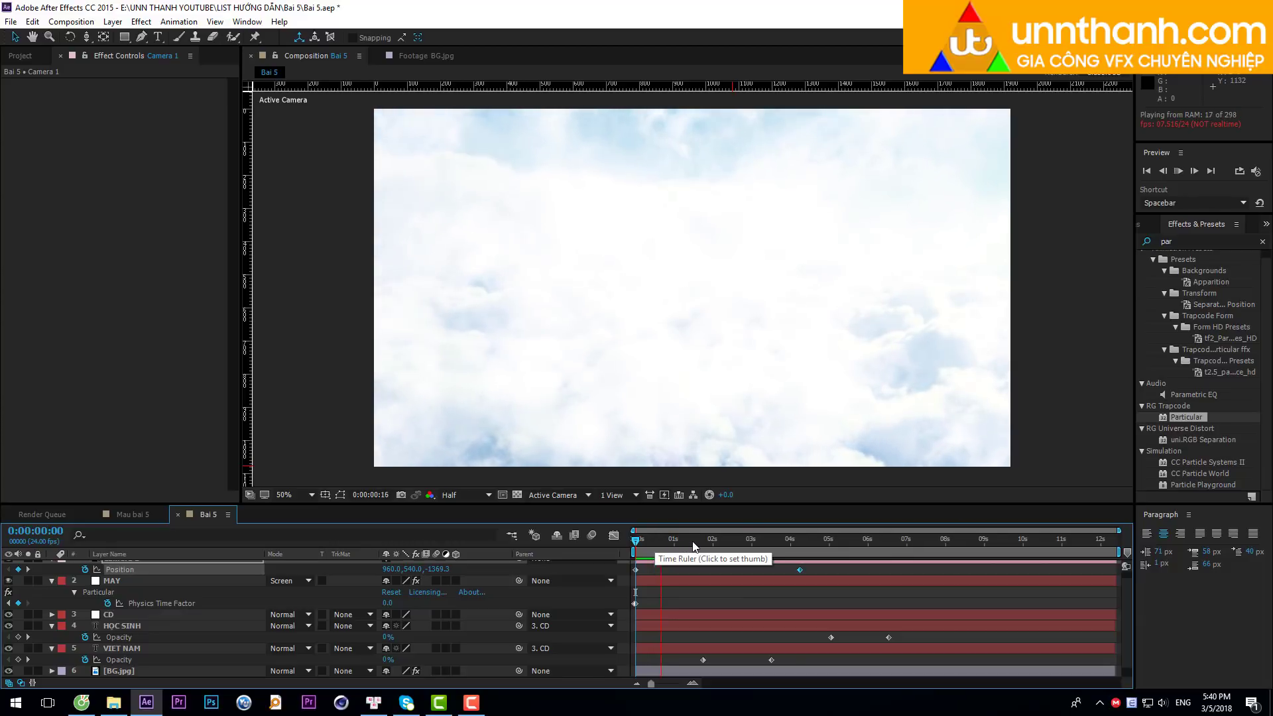
drag(700, 543, 751, 546)
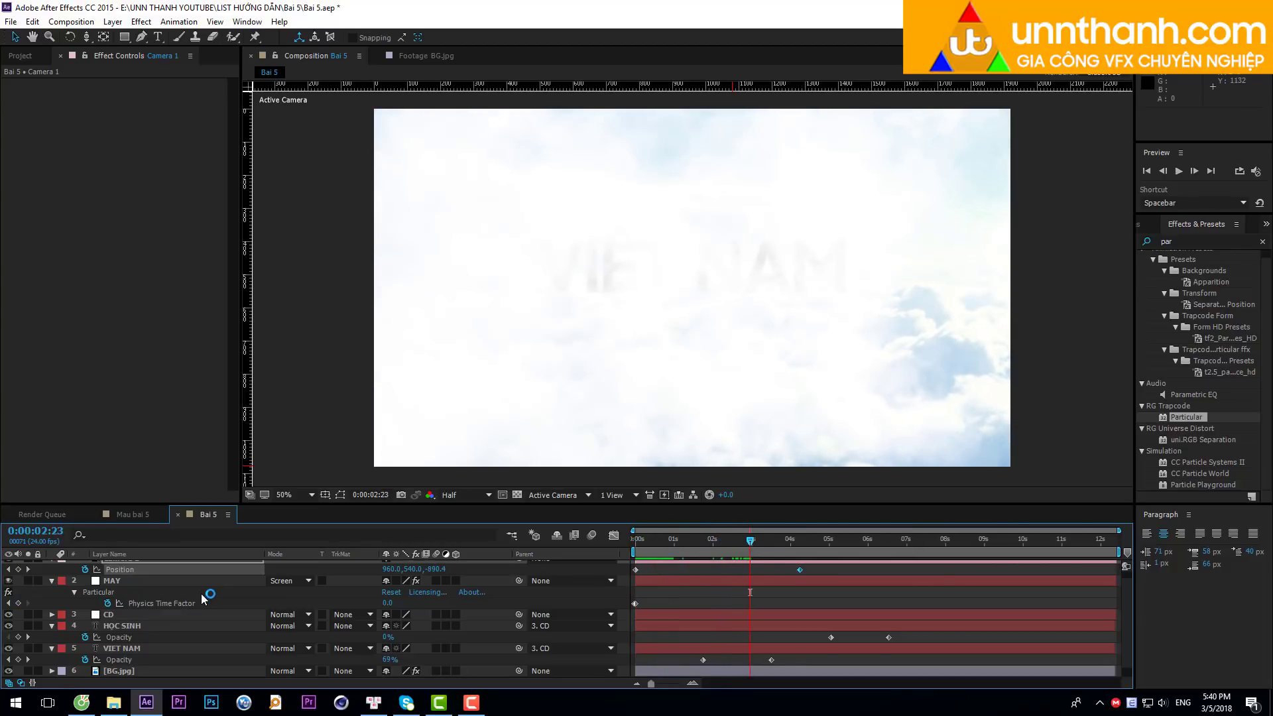
click(127, 589)
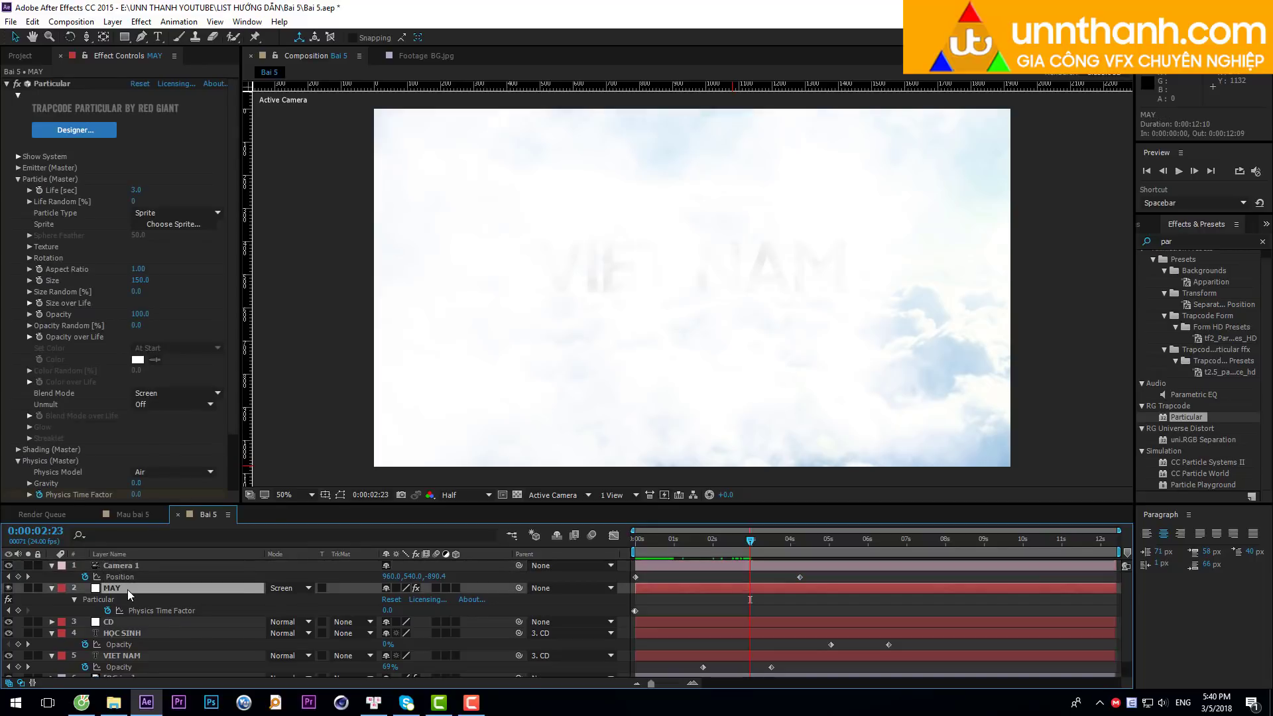
Keyframe the MAY clouds' Opacity from 100% down to 25%, with the 25% key at about 5:01.
key(t)
click(85, 599)
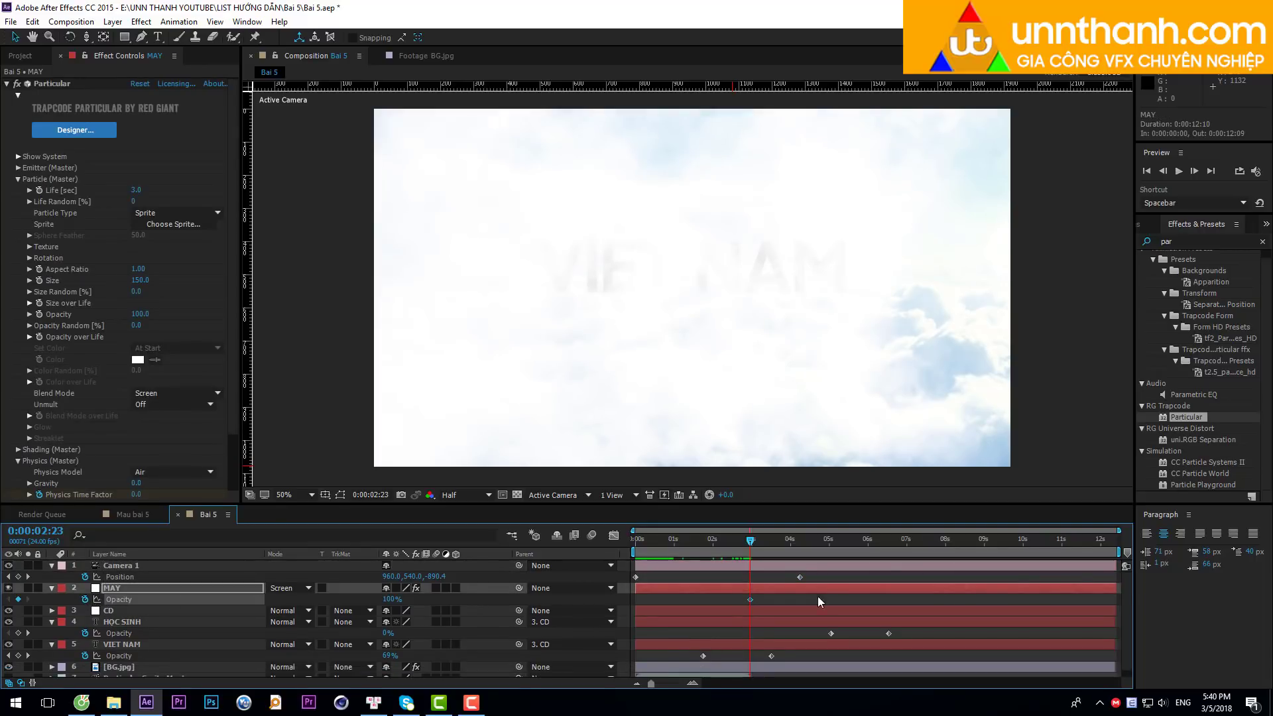
drag(788, 552, 802, 550)
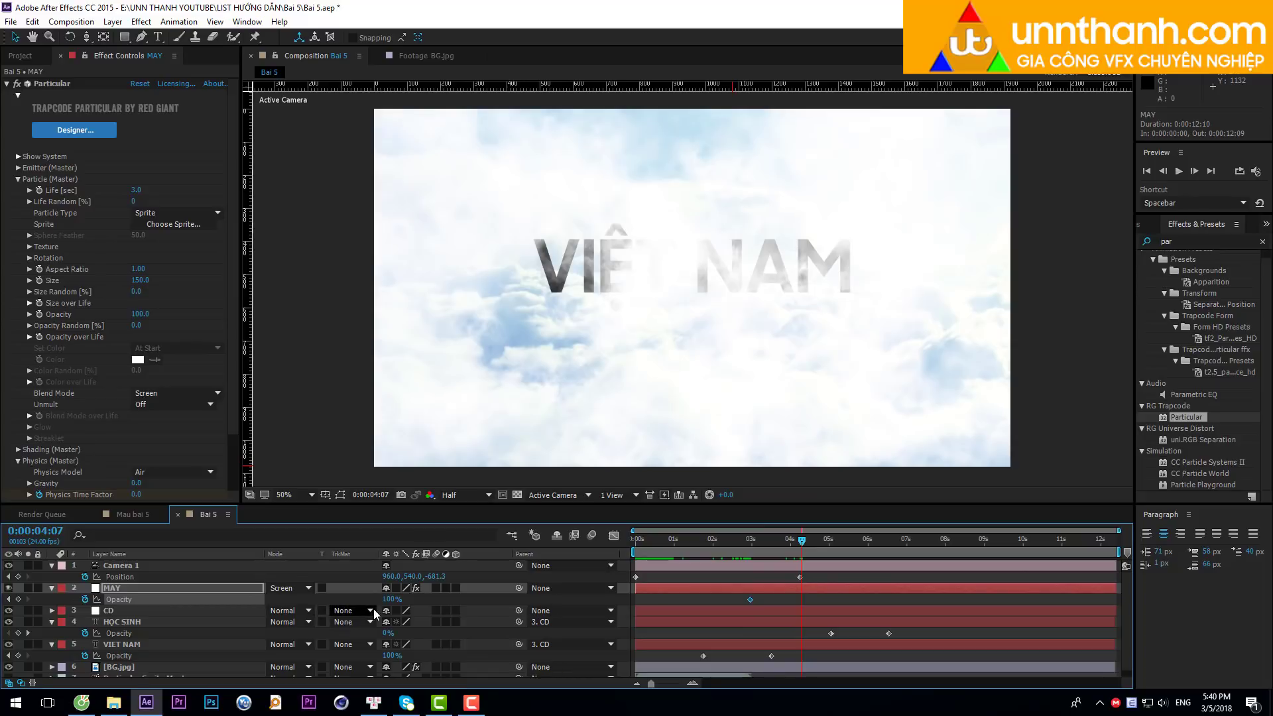
drag(393, 600, 341, 593)
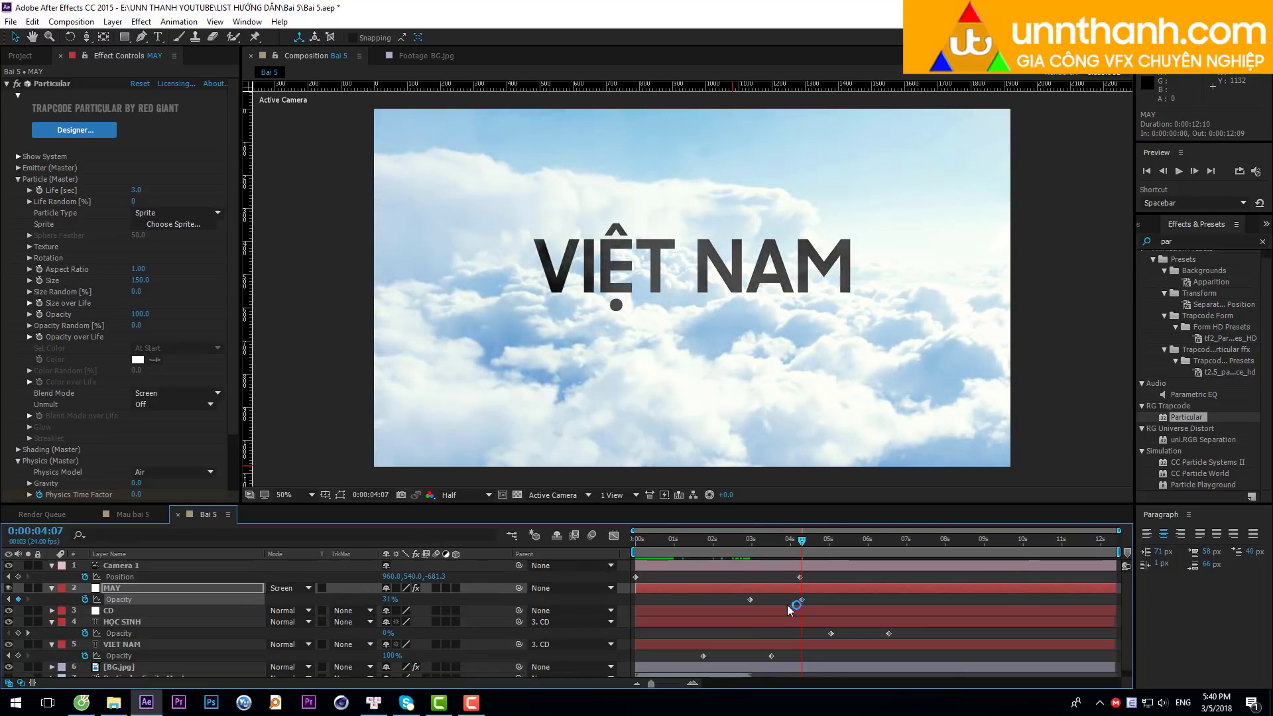
drag(802, 599, 830, 599)
Preview the cloud fade-out from the beginning to around 5:10.
key(space)
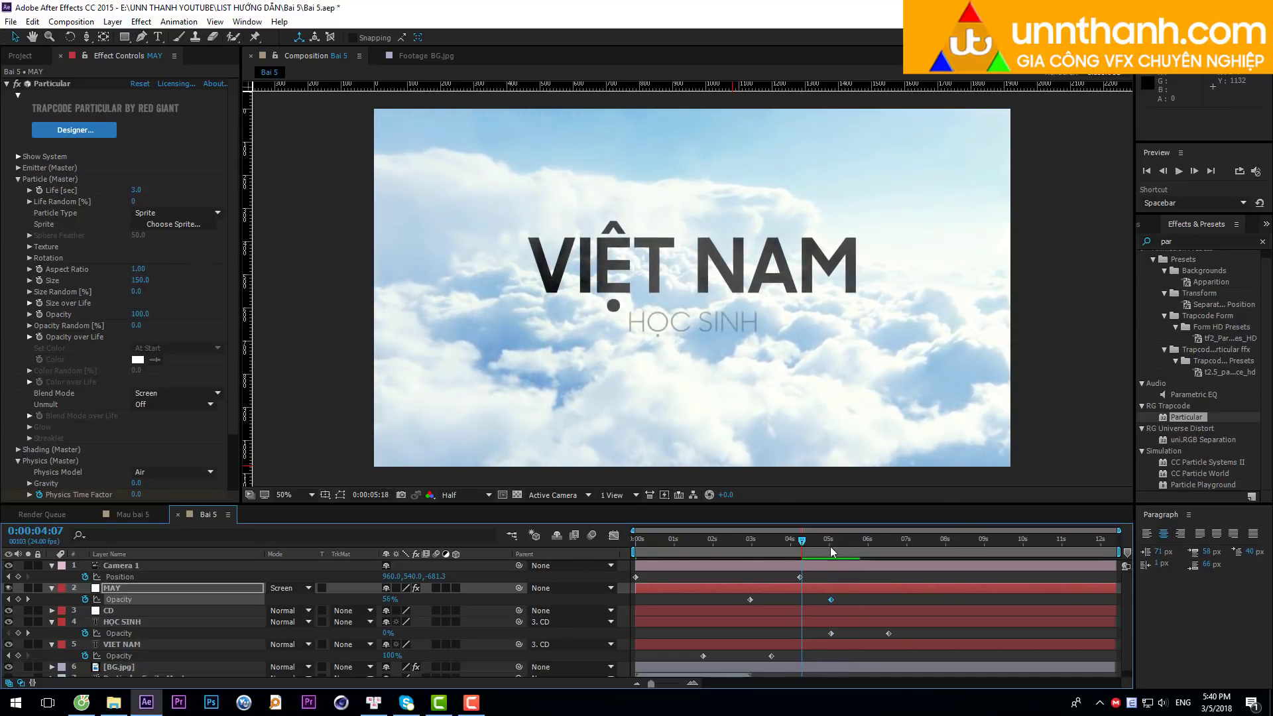
key(Home)
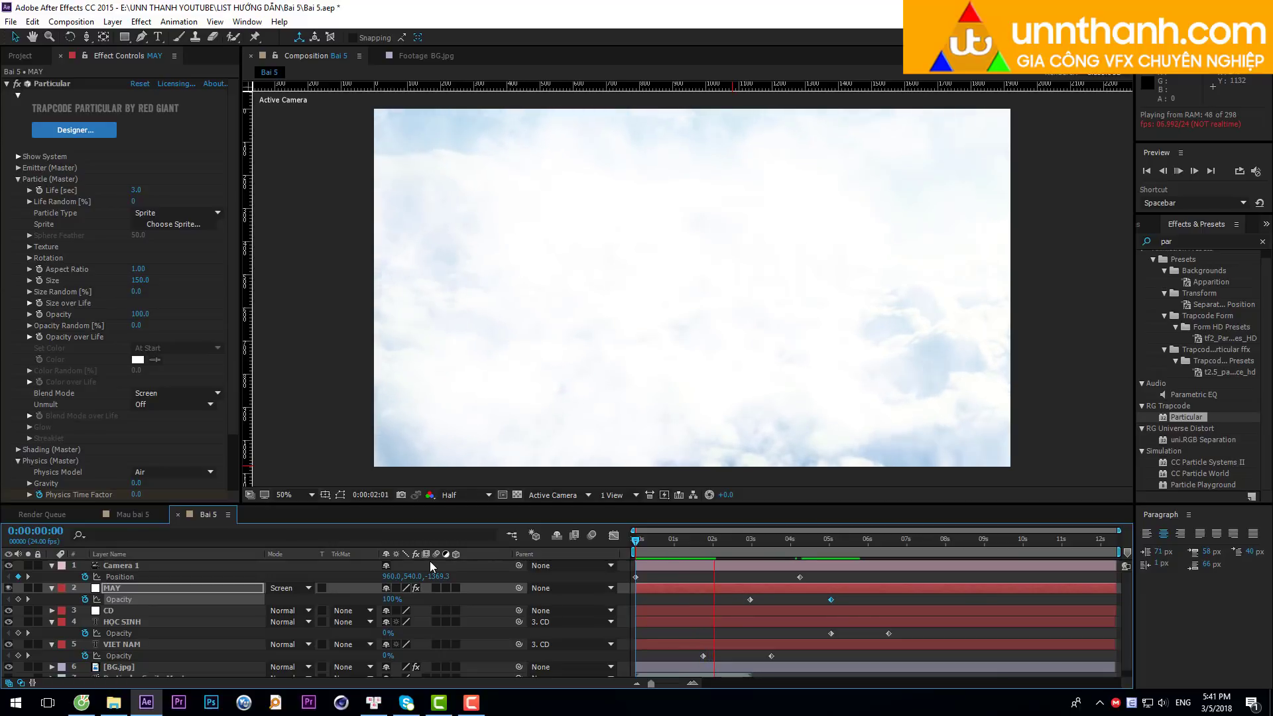
key(space)
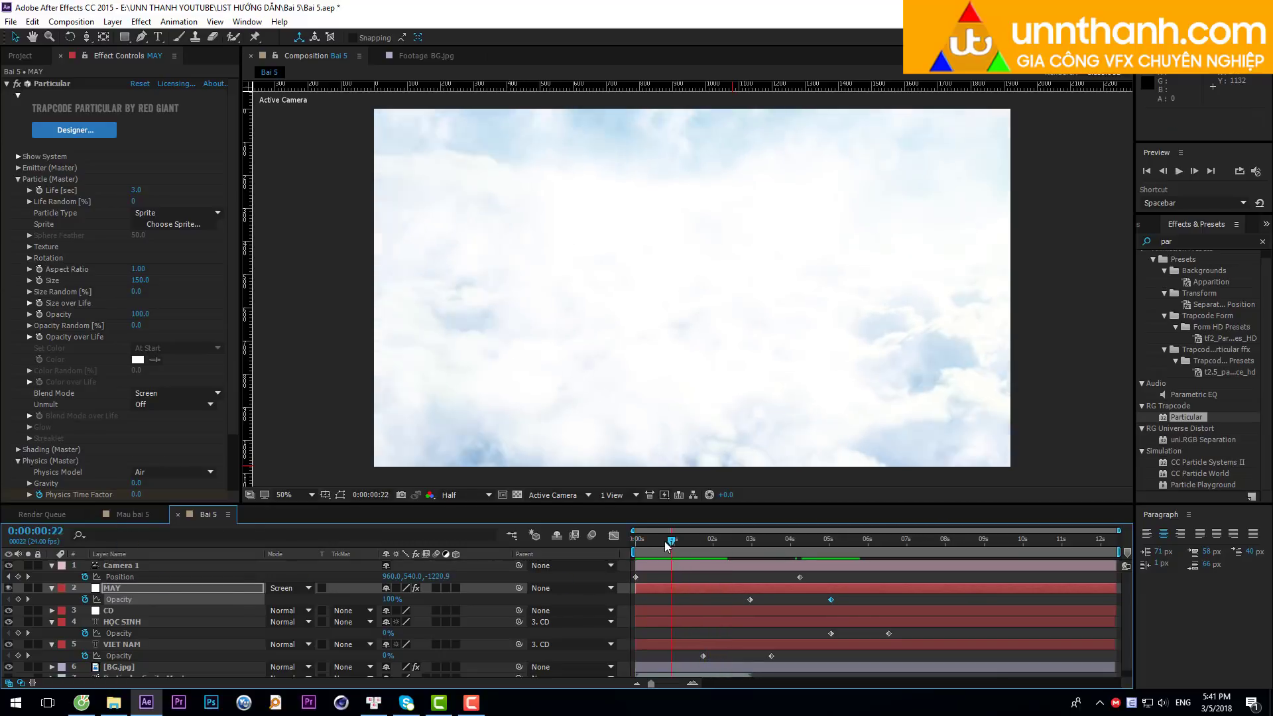
key(space)
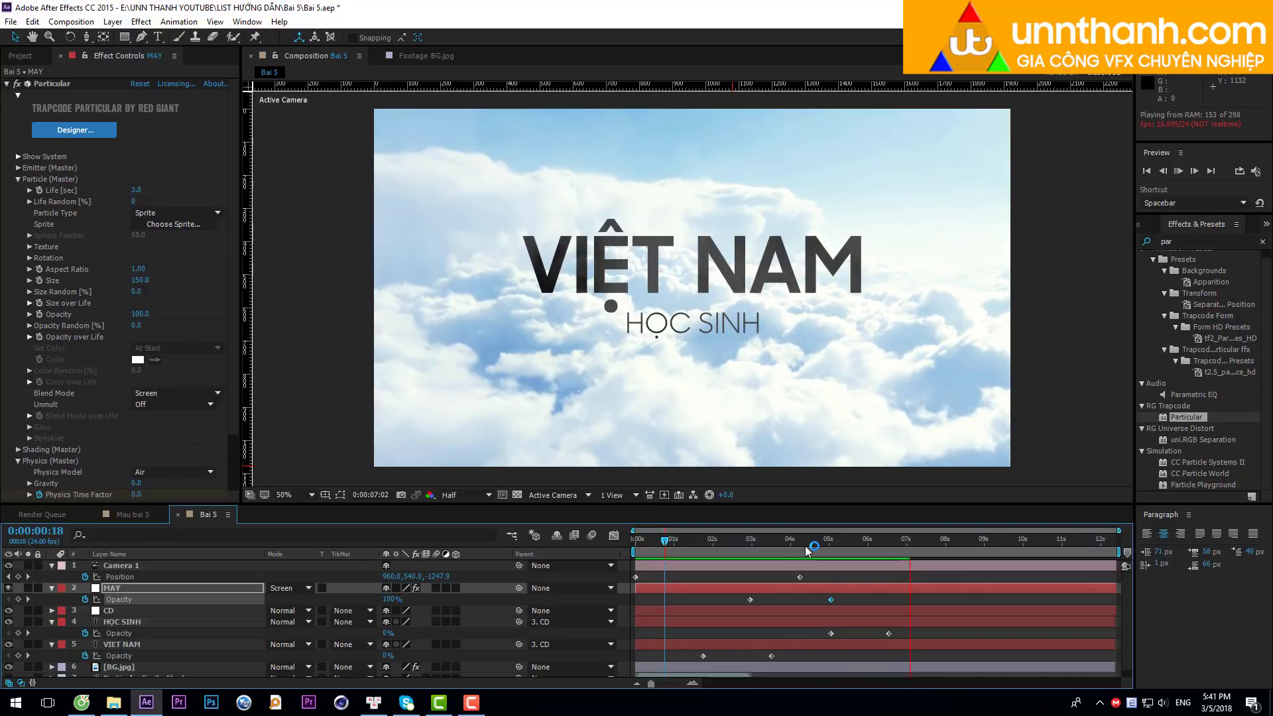
click(845, 539)
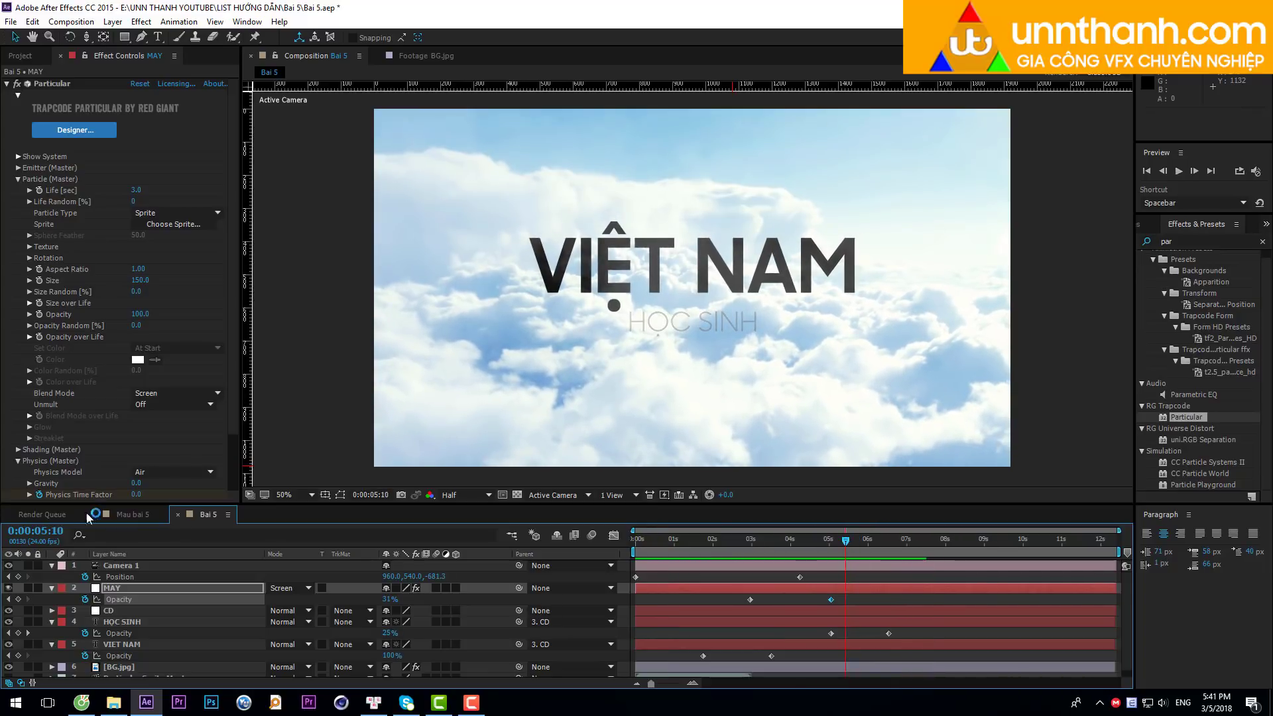
Play the Mau bai 5 sample composition and scrub to its title frame, then switch to the browser.
click(122, 514)
key(space)
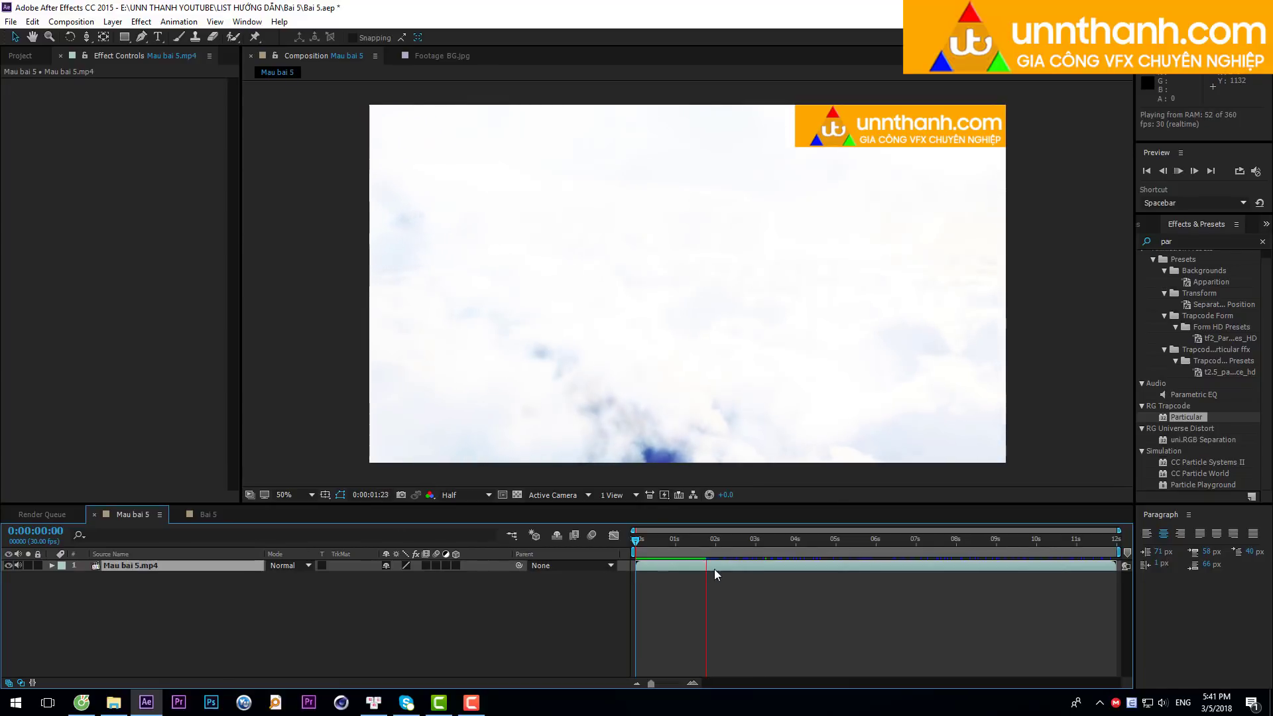
drag(622, 552, 939, 568)
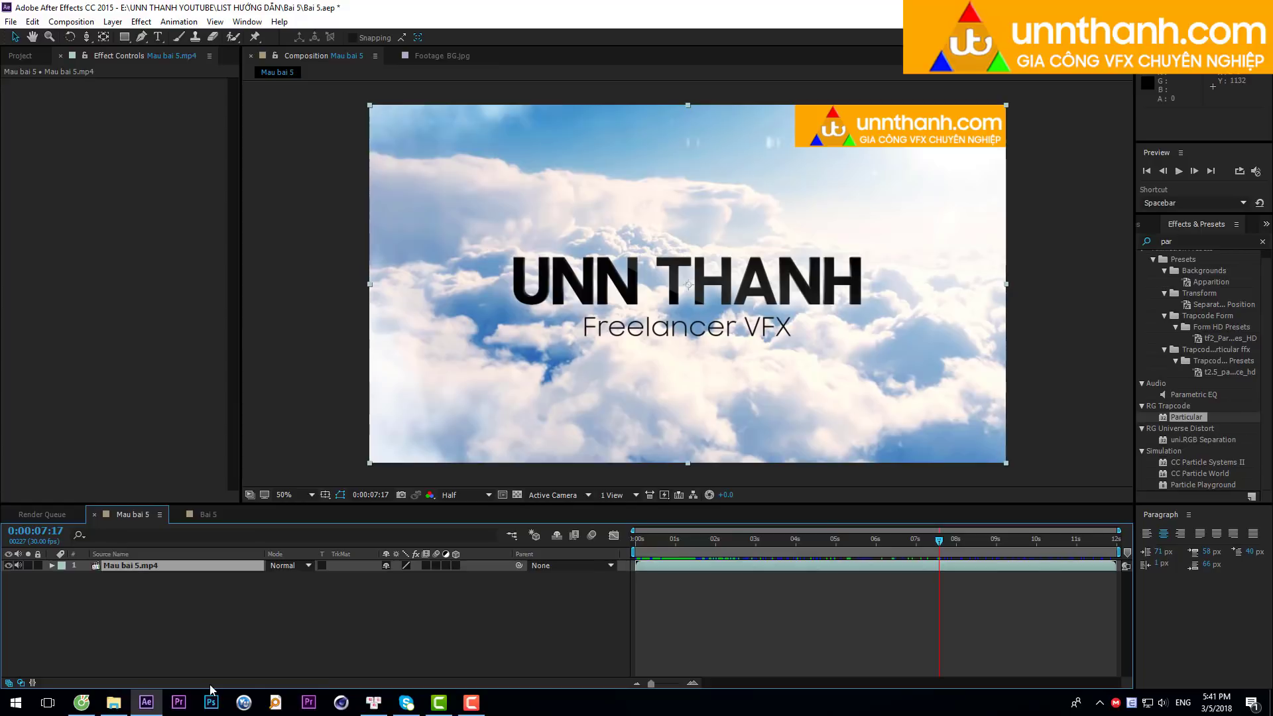
click(81, 702)
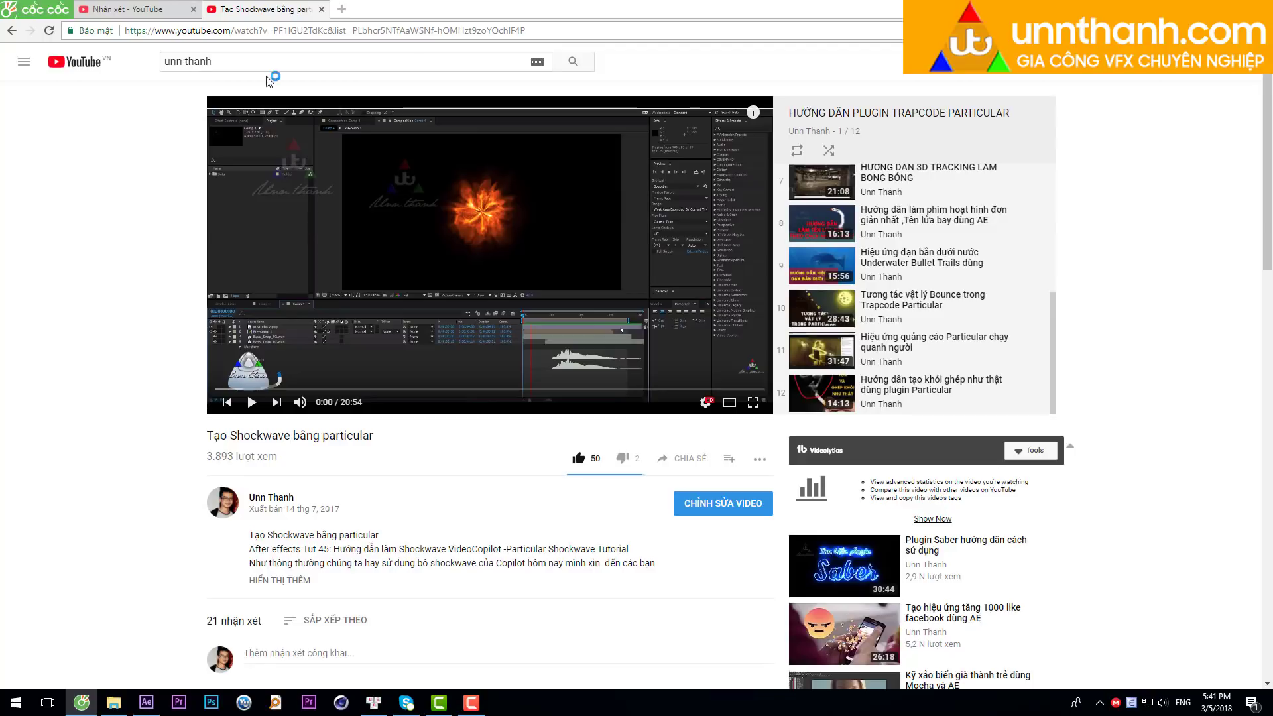
Search YouTube for the tutorial author's channel, then select the web address to replace it.
click(571, 61)
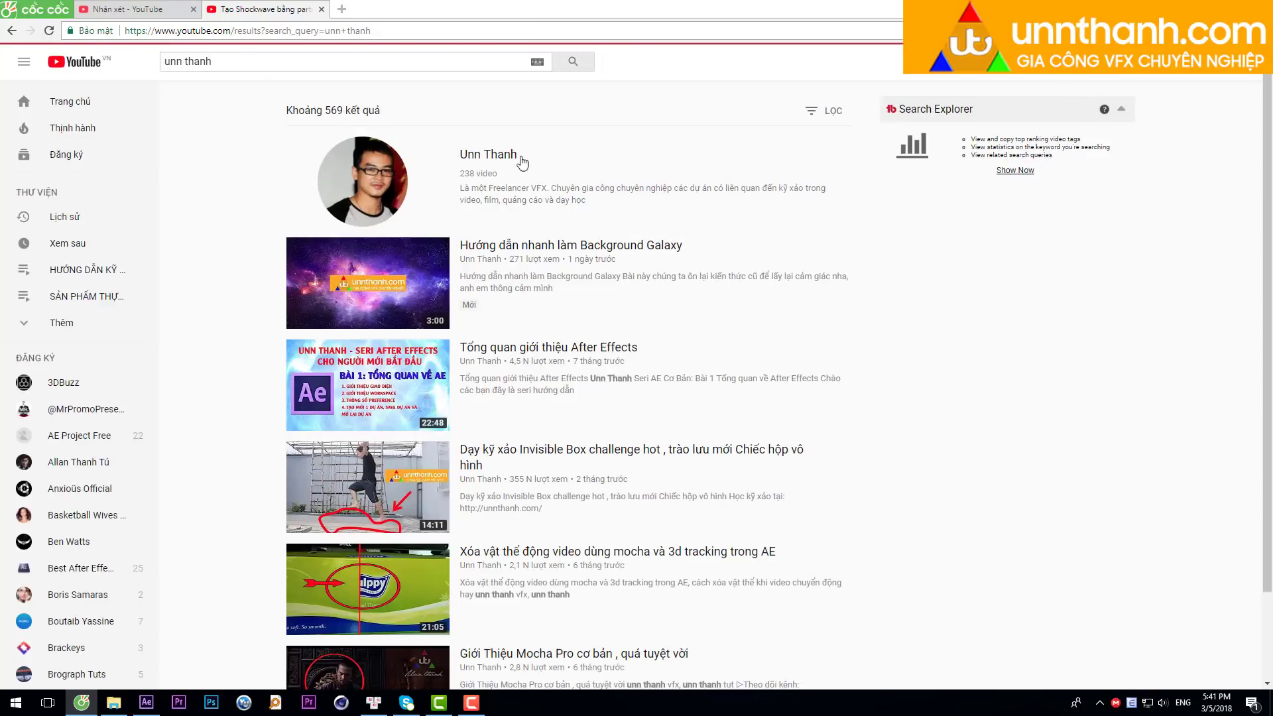
scroll(484, 630, down, 3)
scroll(417, 562, up, 3)
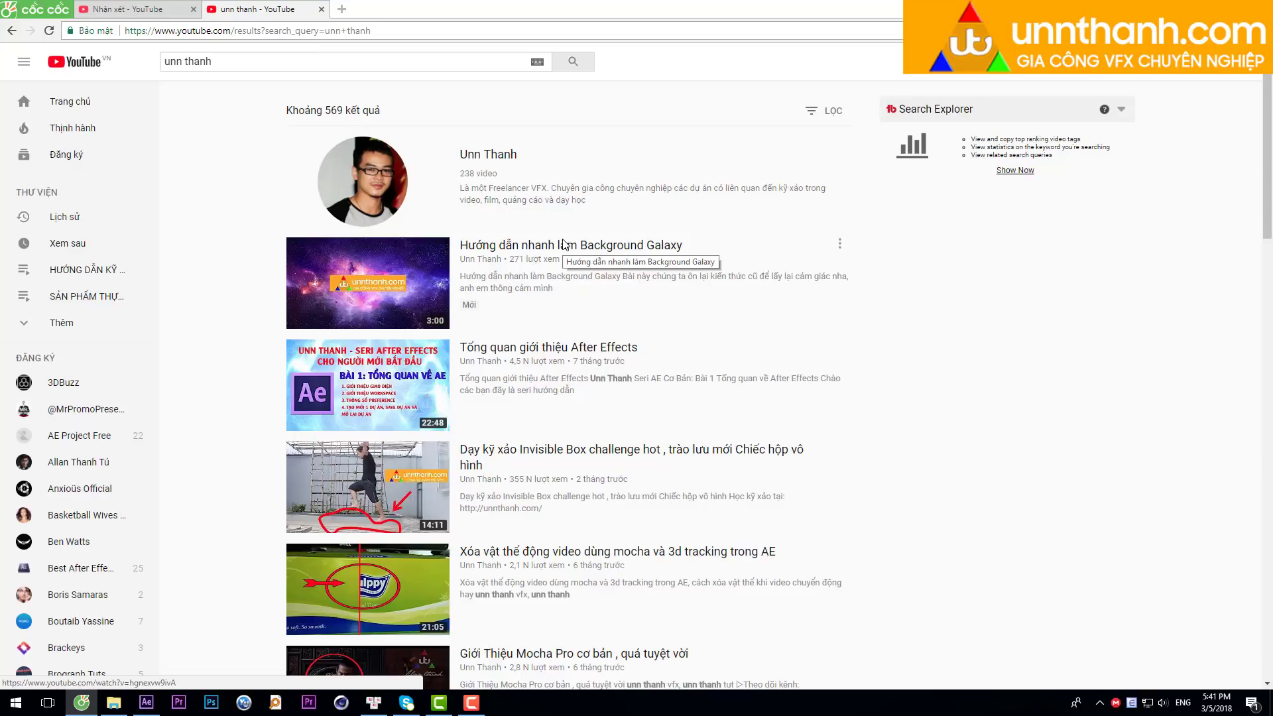
click(310, 31)
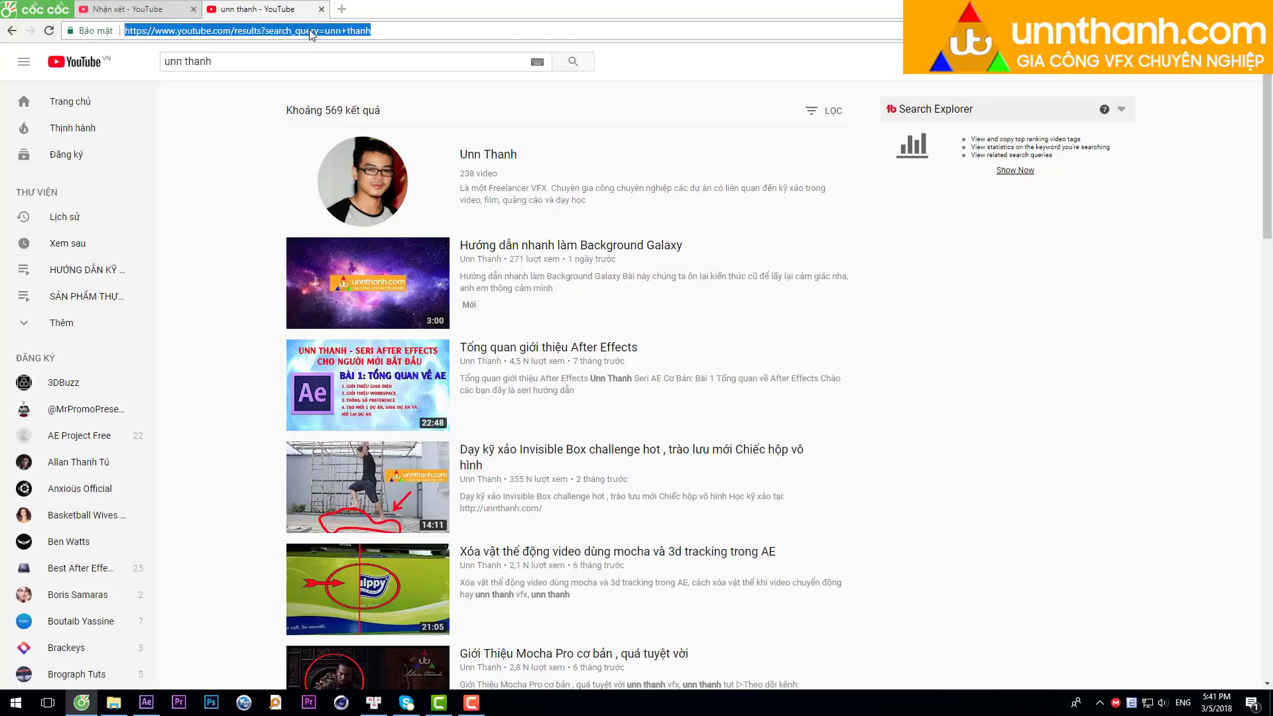
Go to unnthanh.com and look over its homepage of VFX tutorial banners.
text(unnthanh.com)
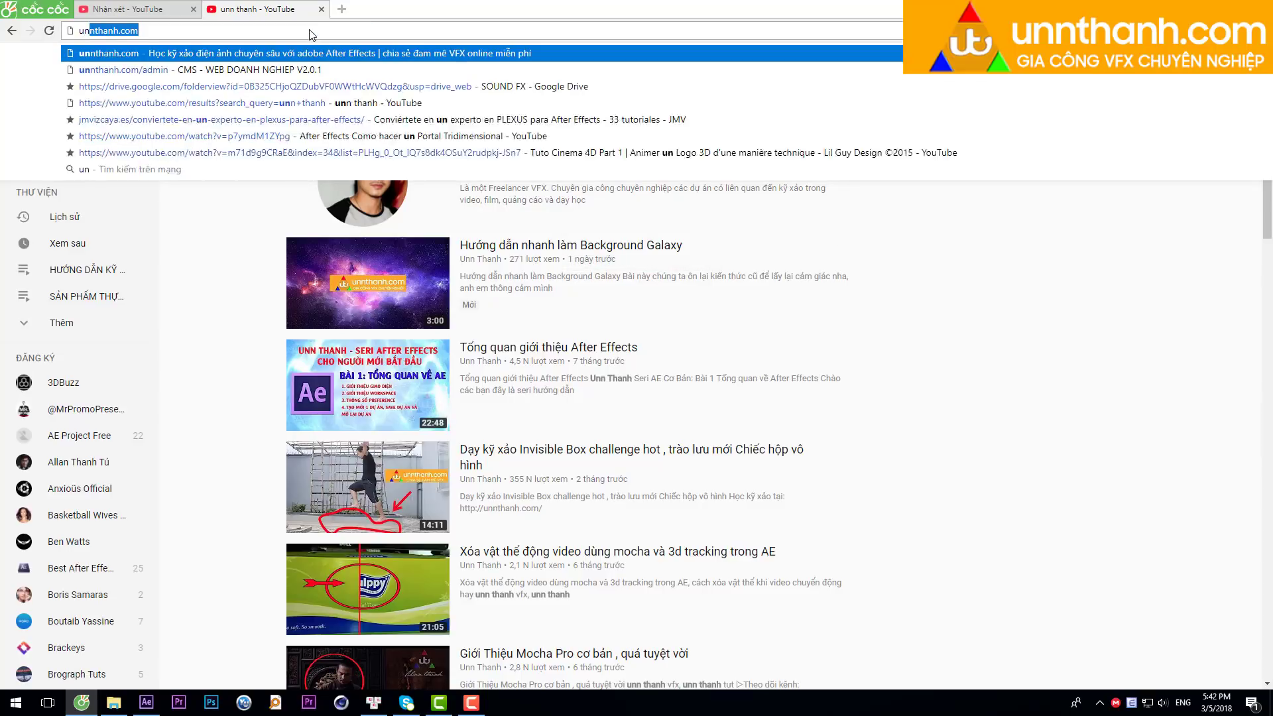
click(291, 56)
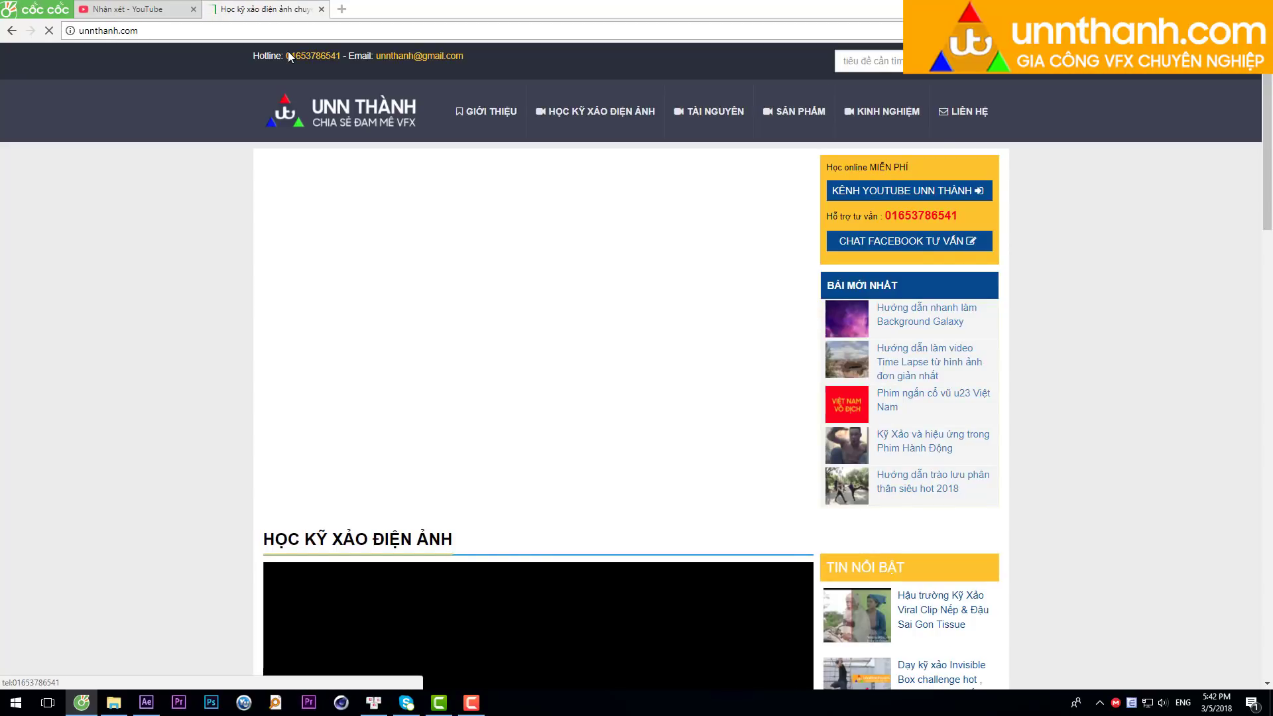
mouse_move(600, 110)
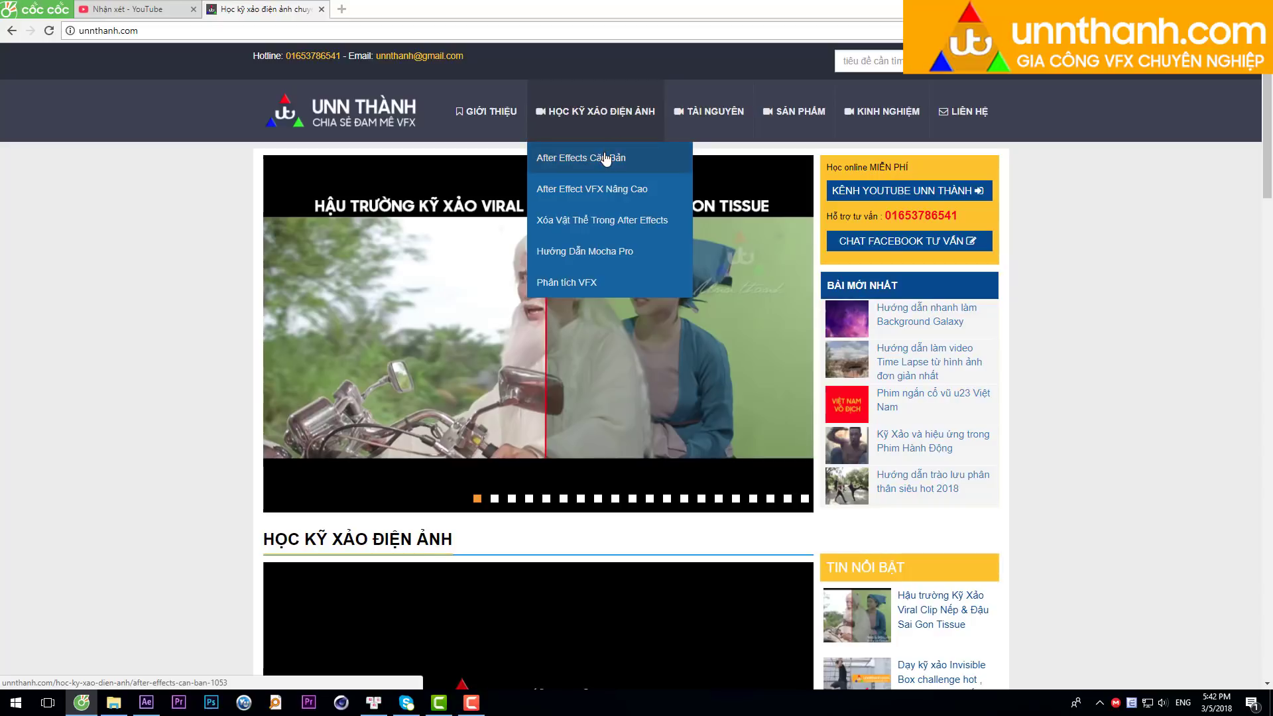
scroll(521, 499, down, 3)
scroll(521, 500, up, 1)
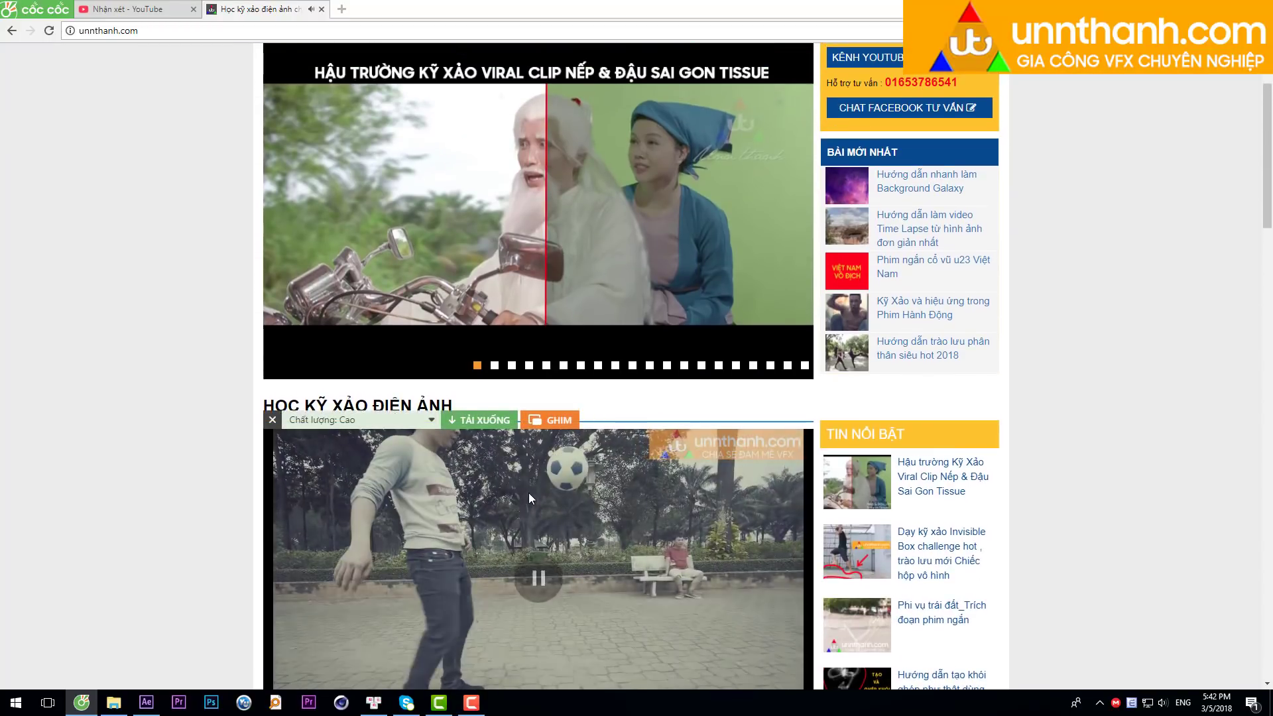
scroll(528, 492, up, 2)
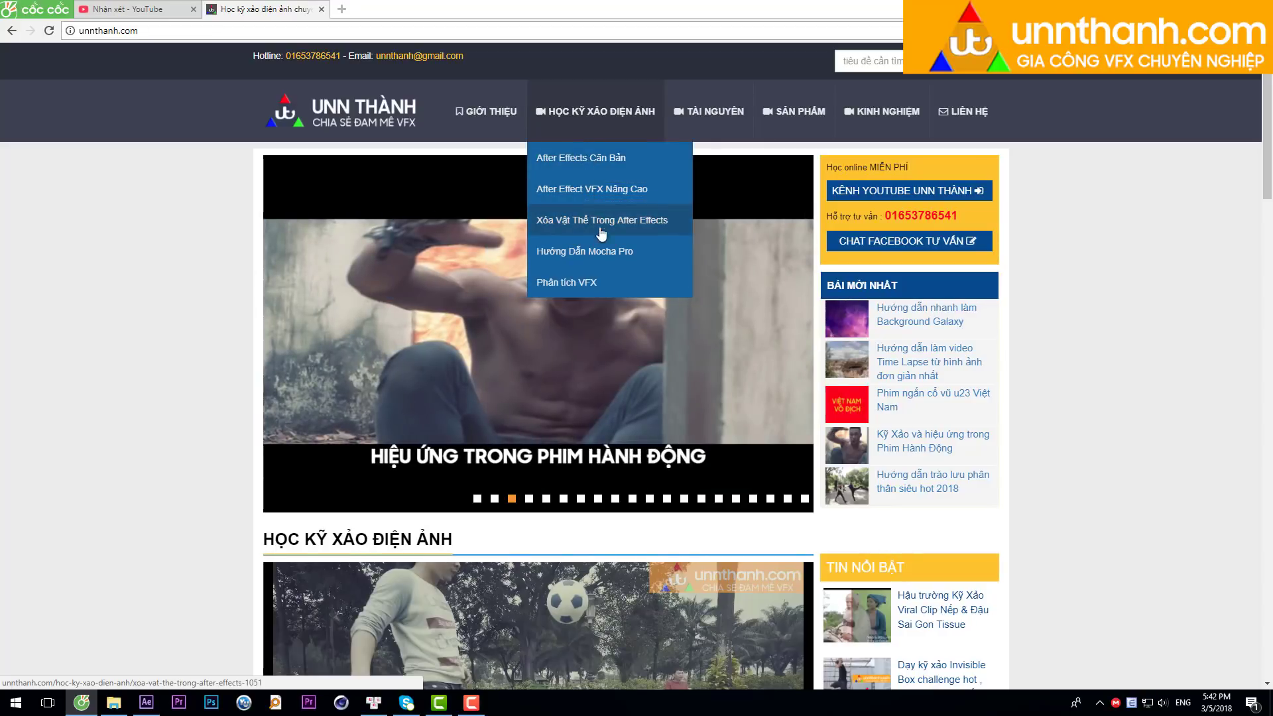
scroll(586, 341, down, 3)
scroll(577, 351, down, 5)
scroll(574, 360, down, 3)
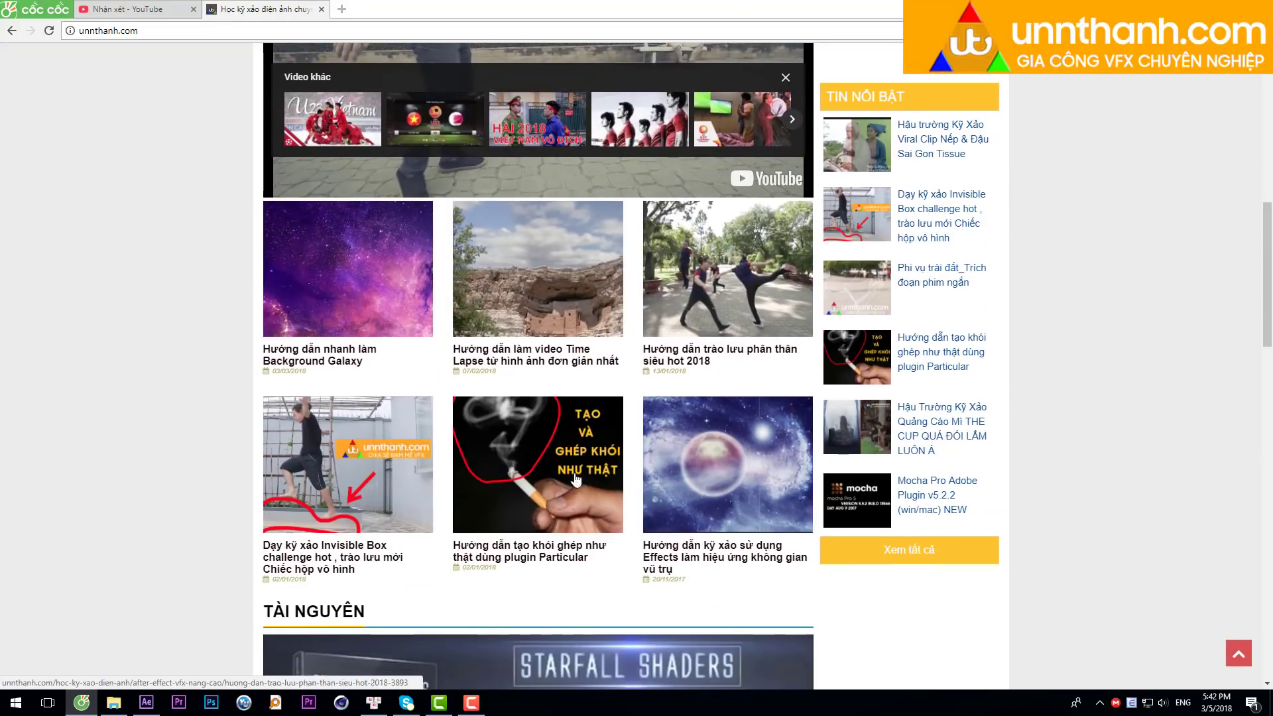
scroll(574, 360, down, 4)
scroll(529, 450, down, 5)
scroll(529, 451, up, 6)
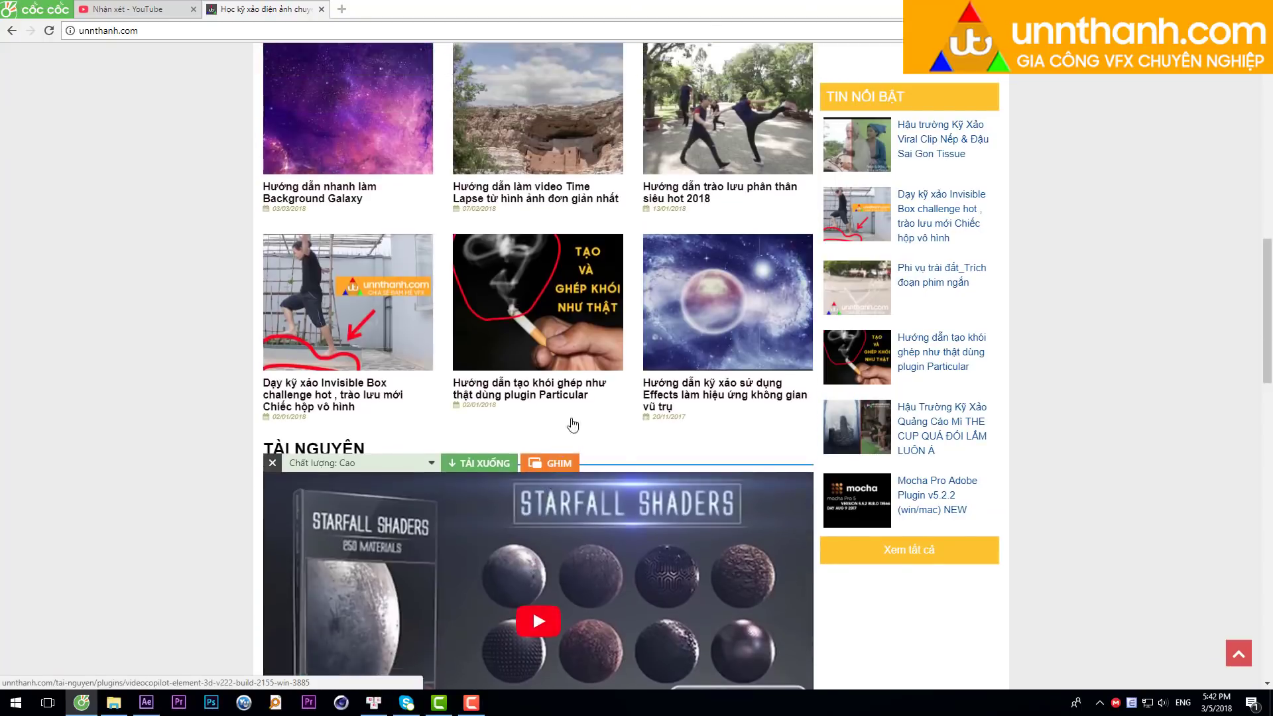
scroll(570, 425, up, 9)
scroll(596, 332, up, 5)
mouse_move(709, 123)
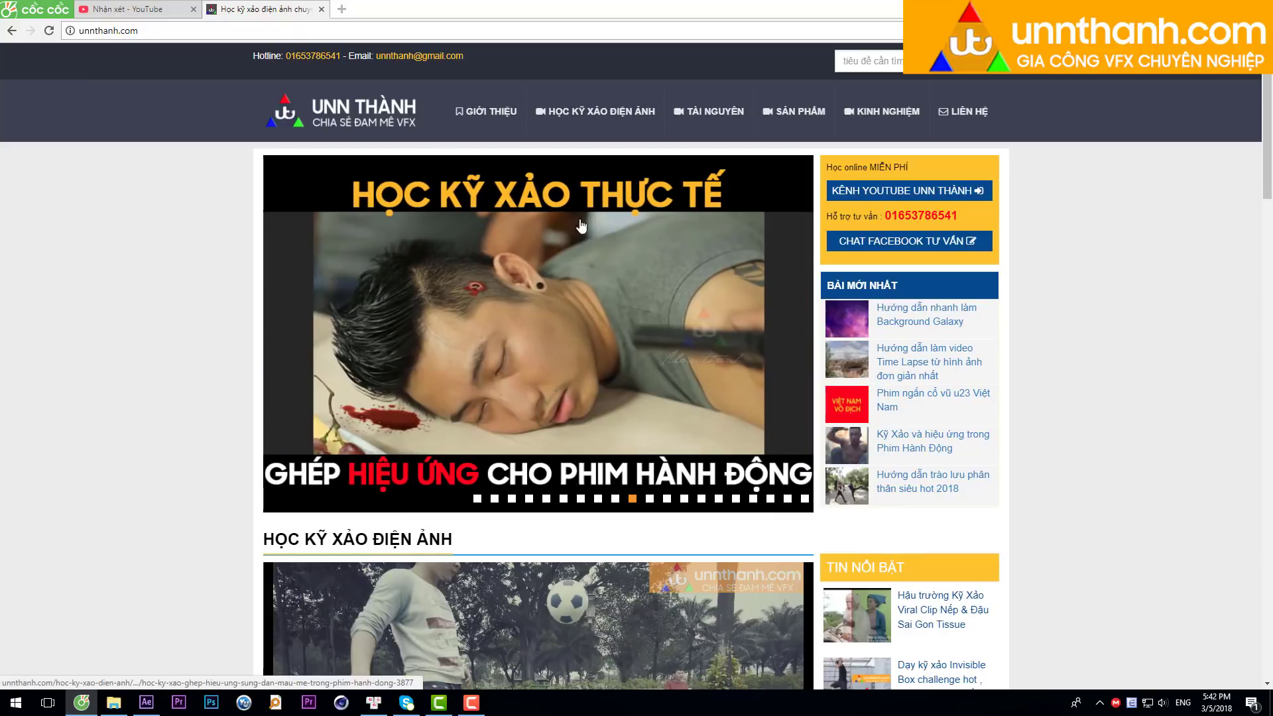
Load the Facebook news feed in the same tab.
click(219, 28)
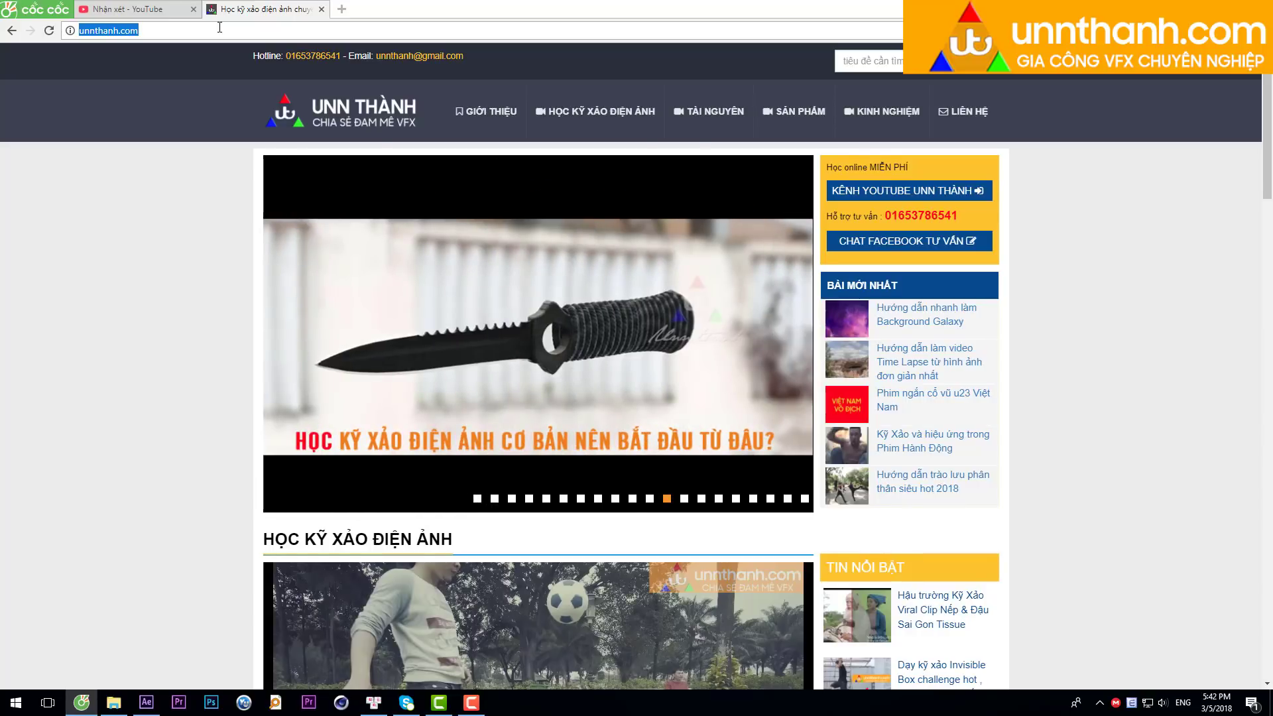
text(facebook)
key(Return)
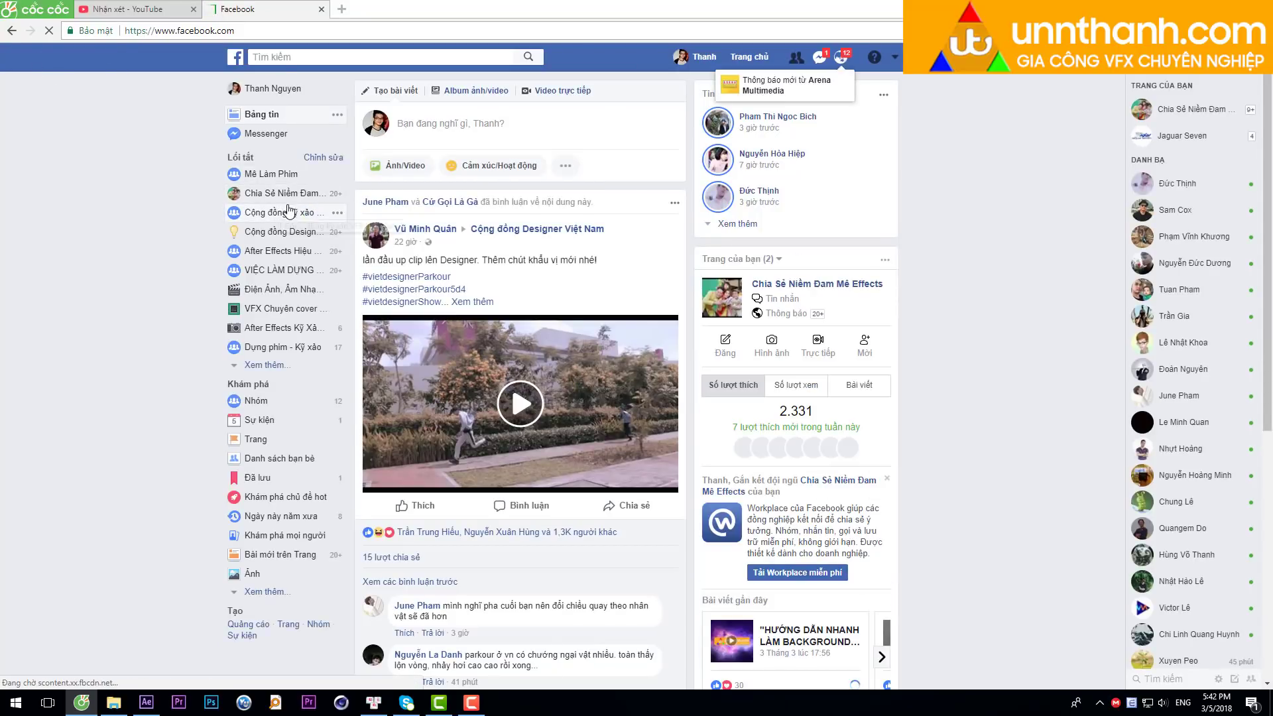
Open the Cộng đồng kỹ xảo VFX Việt Nam group and approve its one pending member request.
click(285, 213)
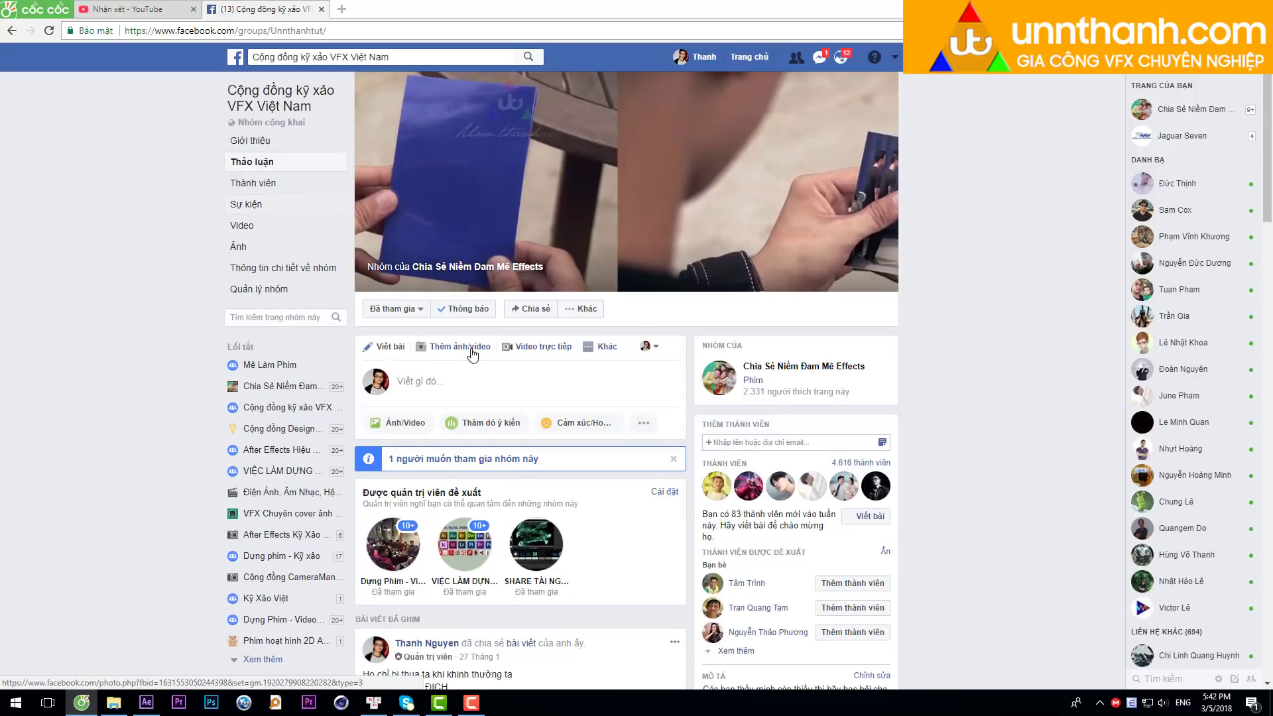
scroll(472, 354, down, 4)
scroll(472, 358, up, 3)
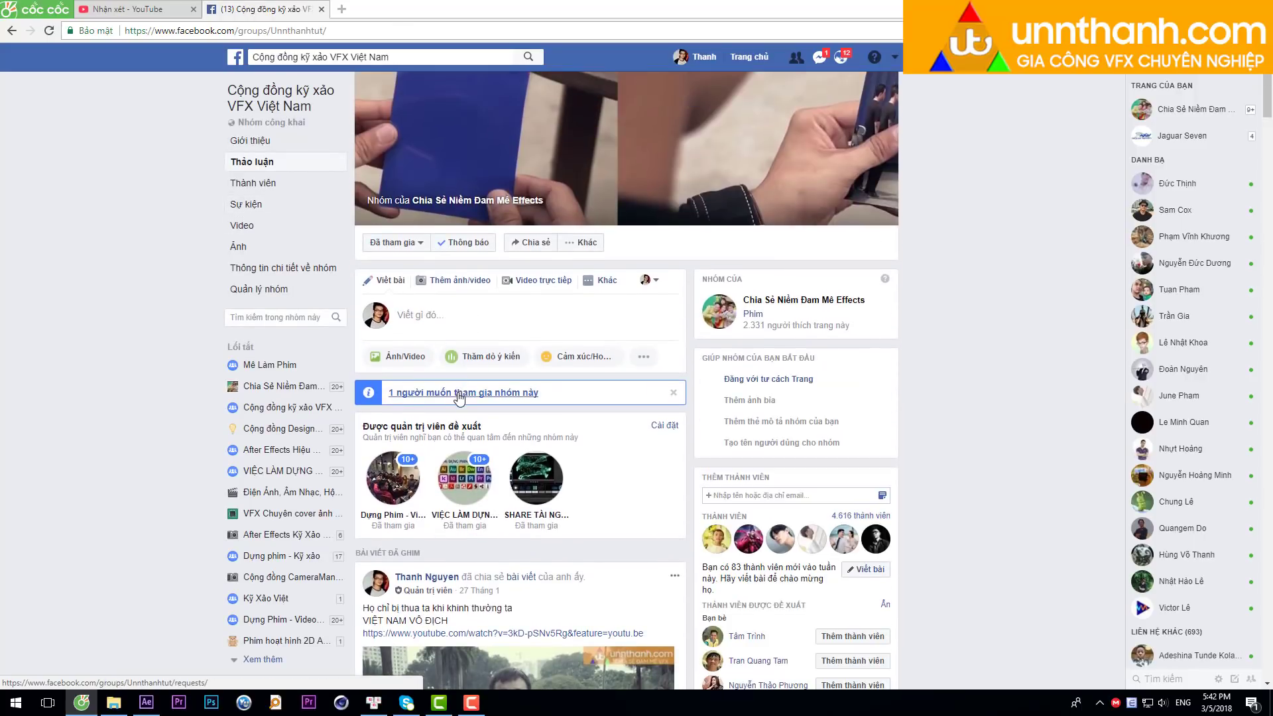
click(458, 394)
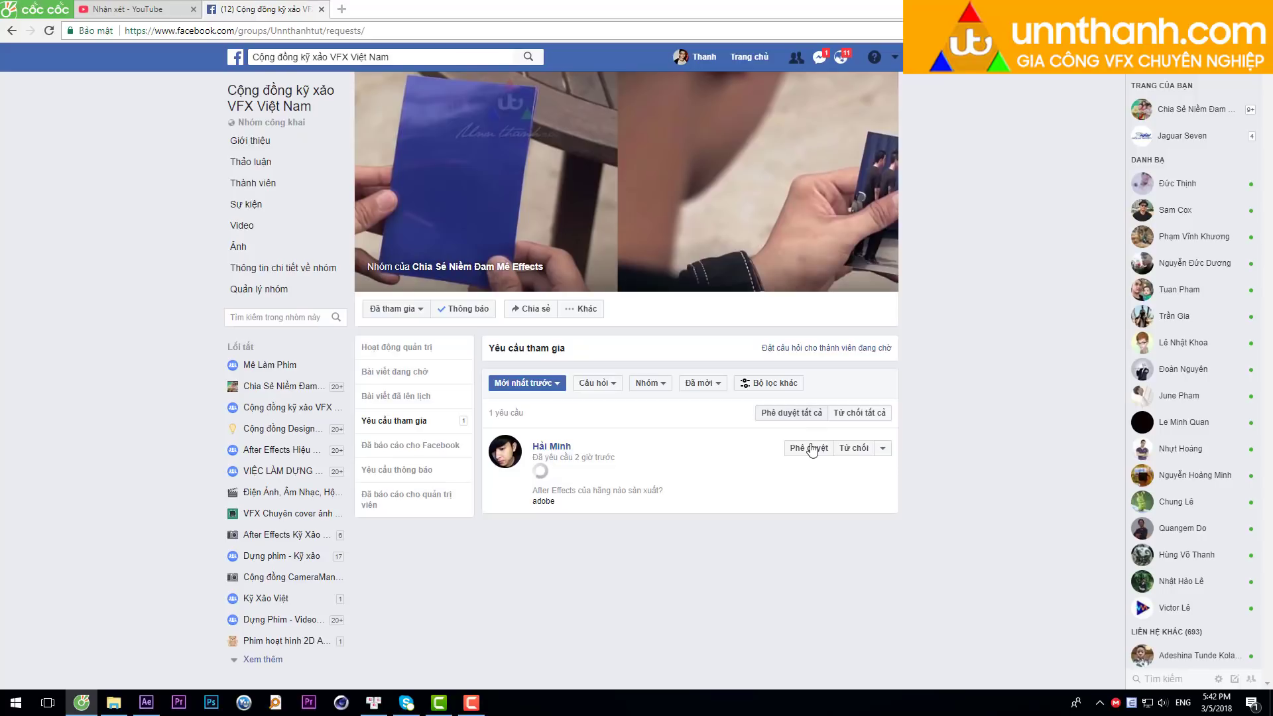
click(810, 446)
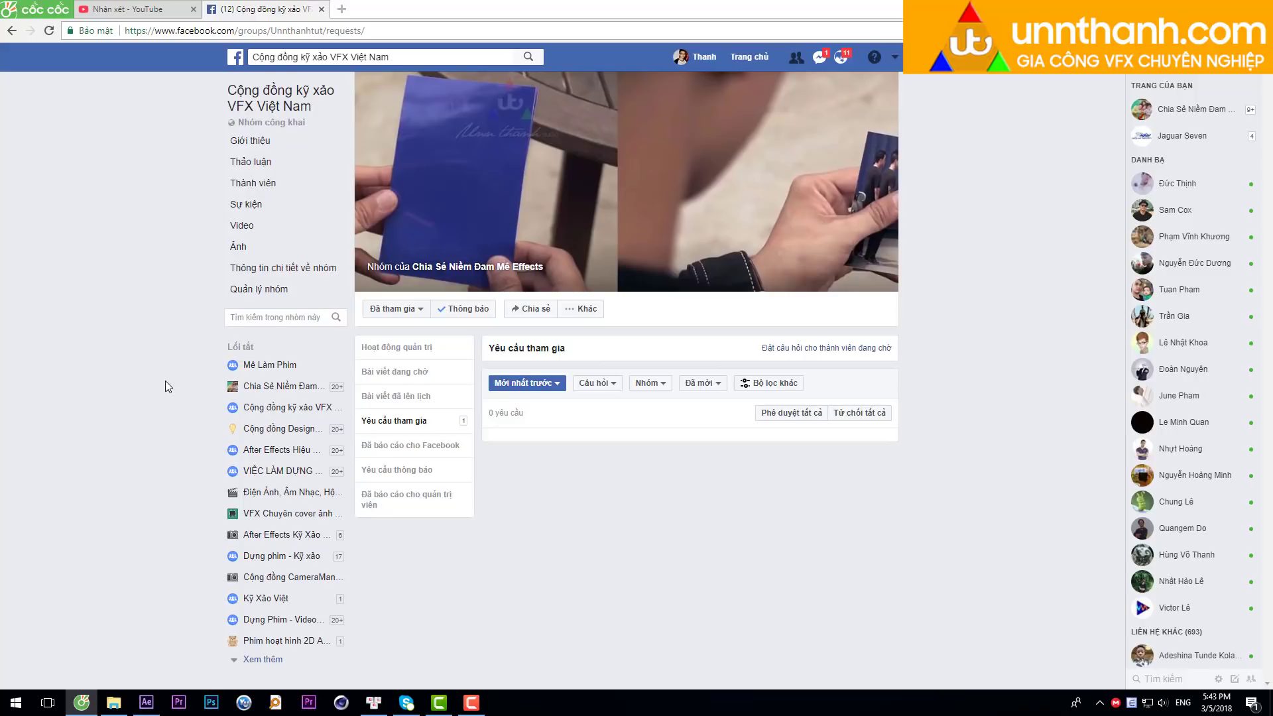
Approve both pending join requests in the VIỆC LÀM DỰNG PHIM group with Phê duyệt tất cả.
click(269, 472)
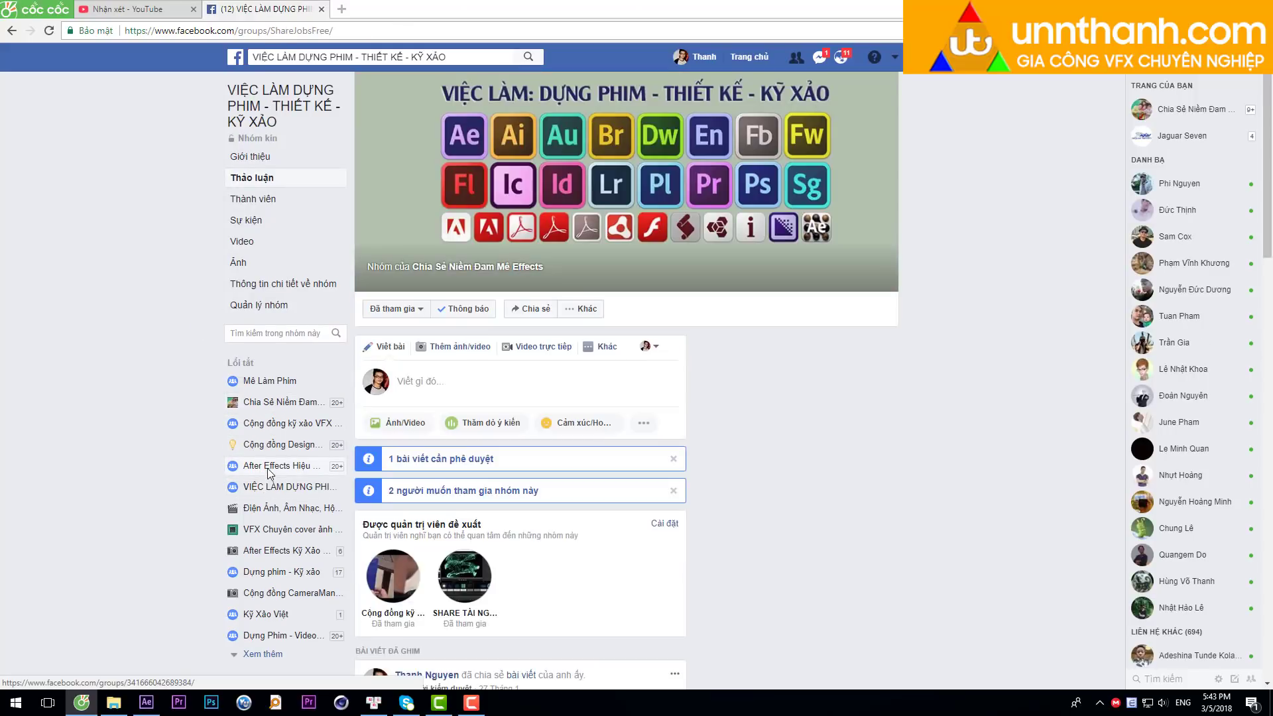
scroll(464, 371, down, 2)
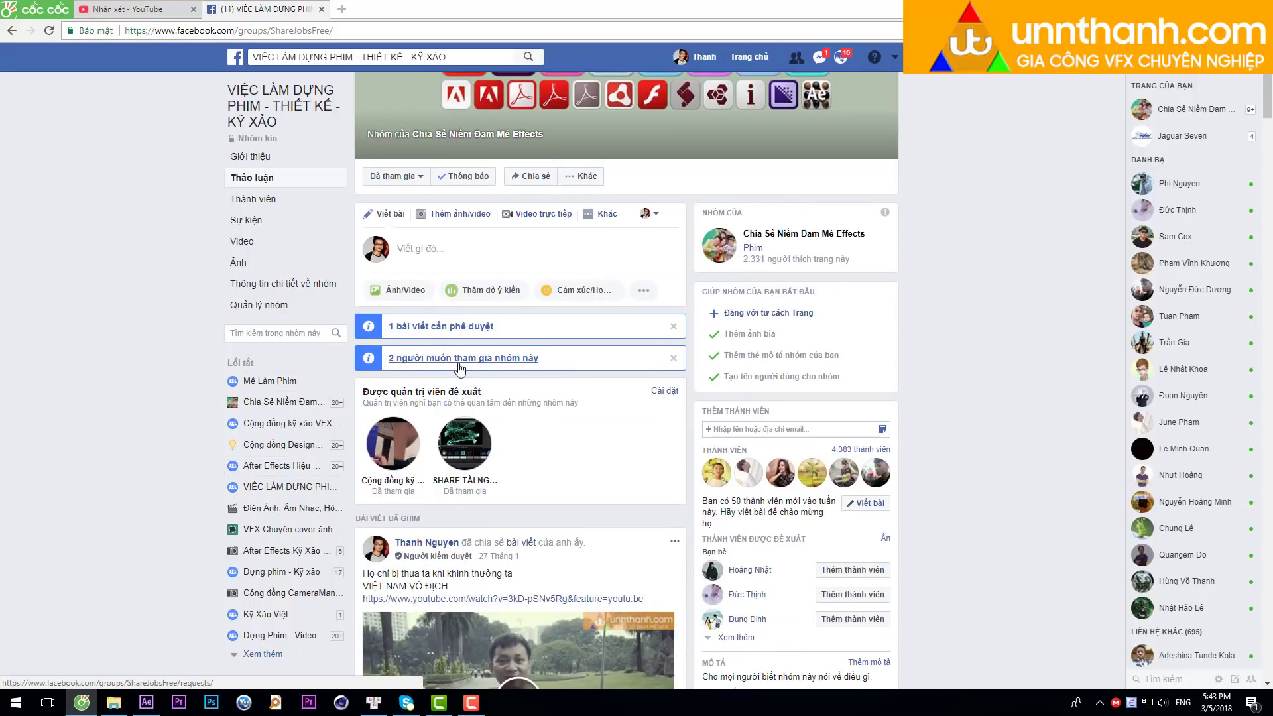
click(460, 360)
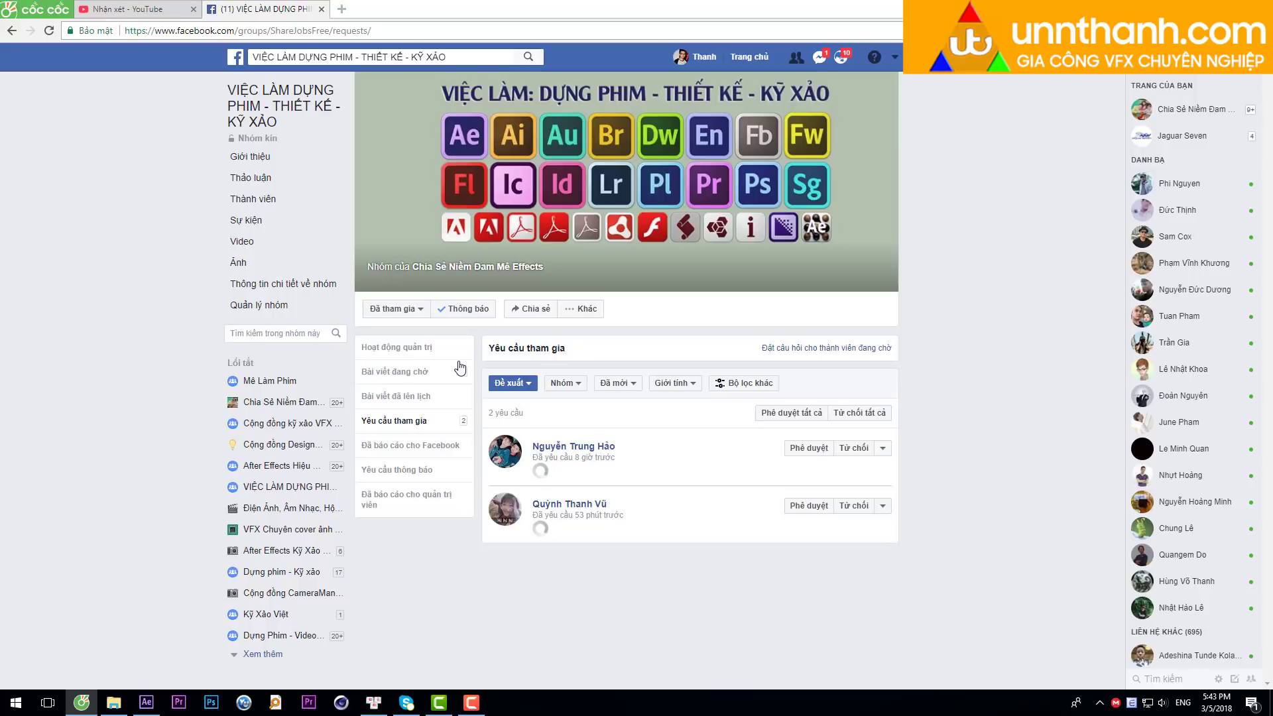
click(789, 413)
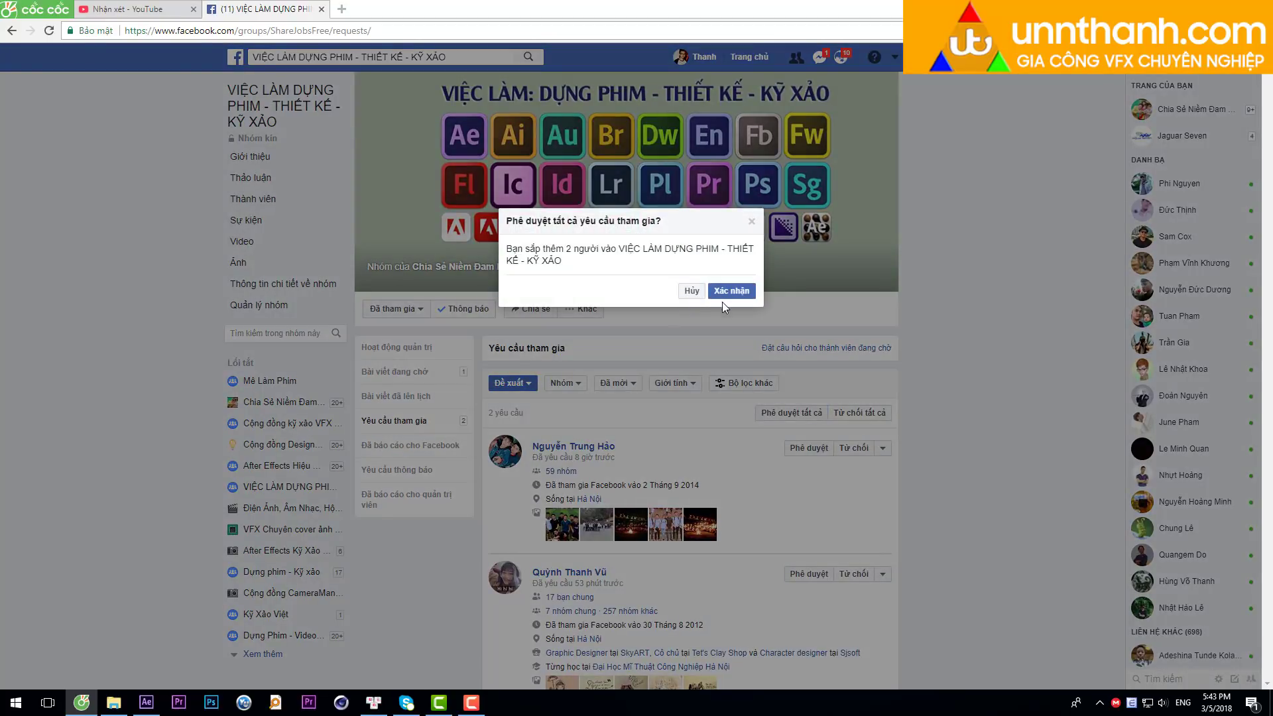
click(729, 292)
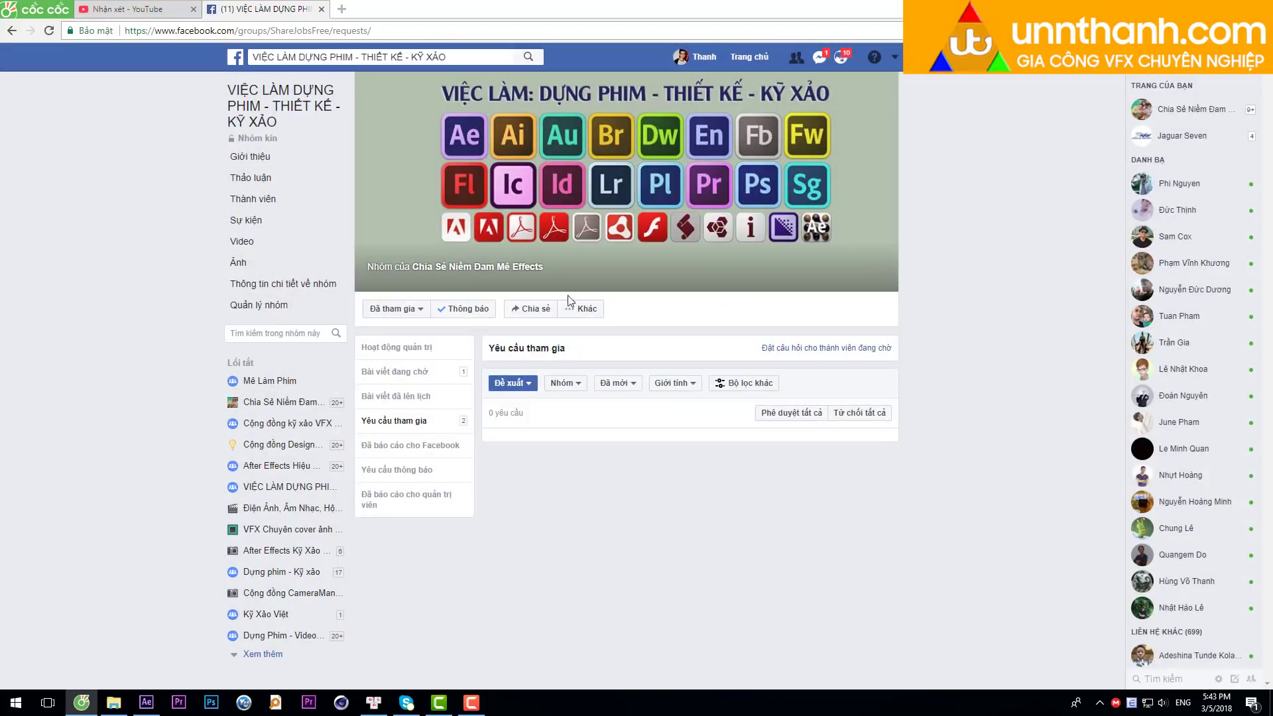
Review and approve the group's pending Magnon internship recruitment post.
click(258, 179)
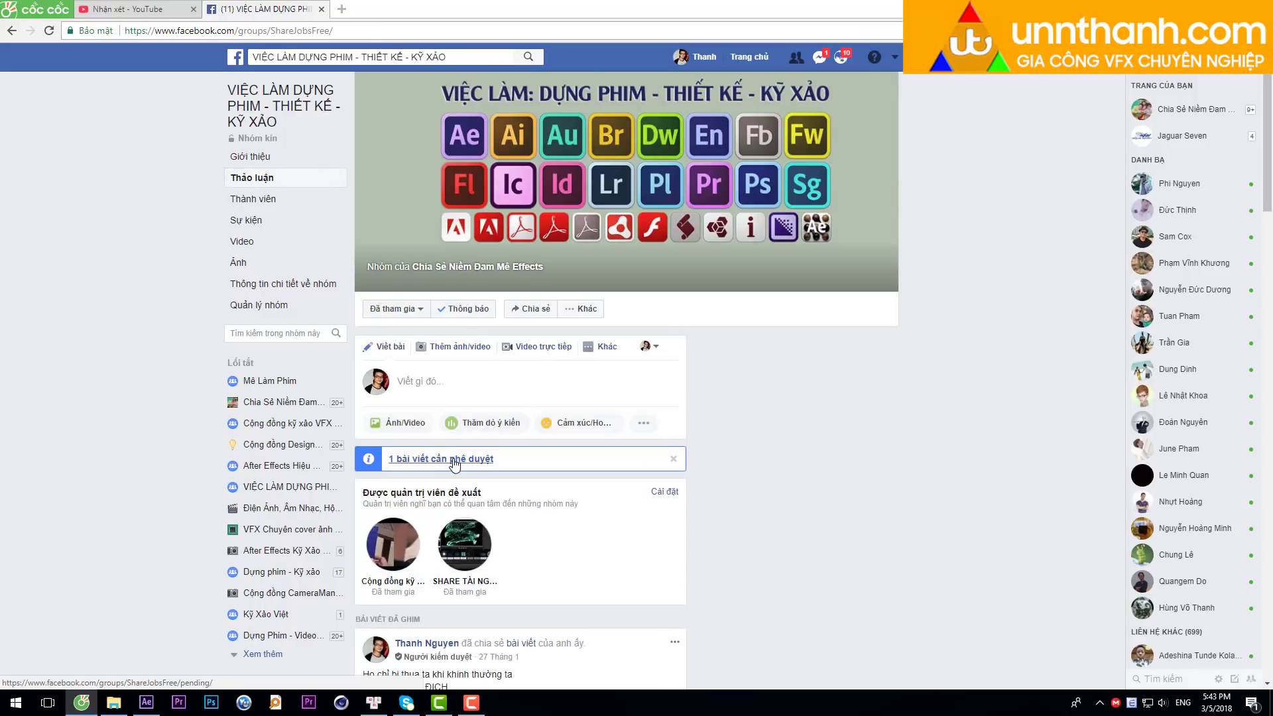
click(454, 464)
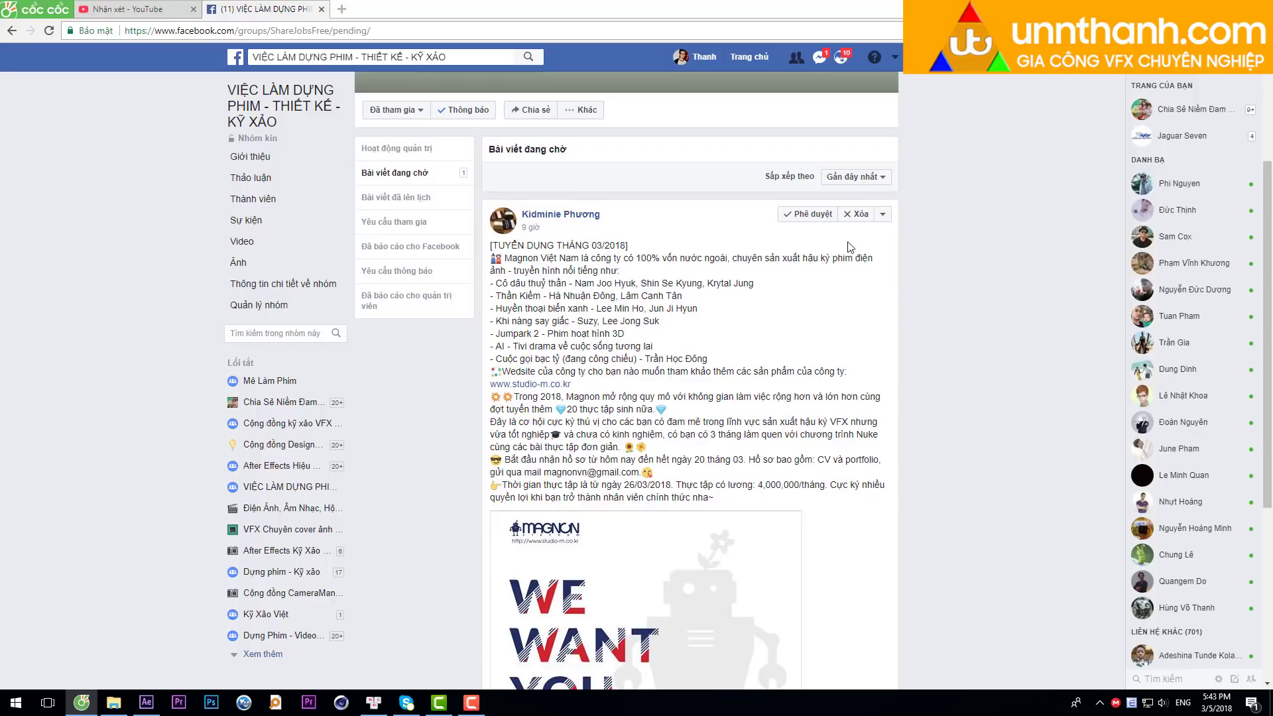
scroll(827, 273, down, 5)
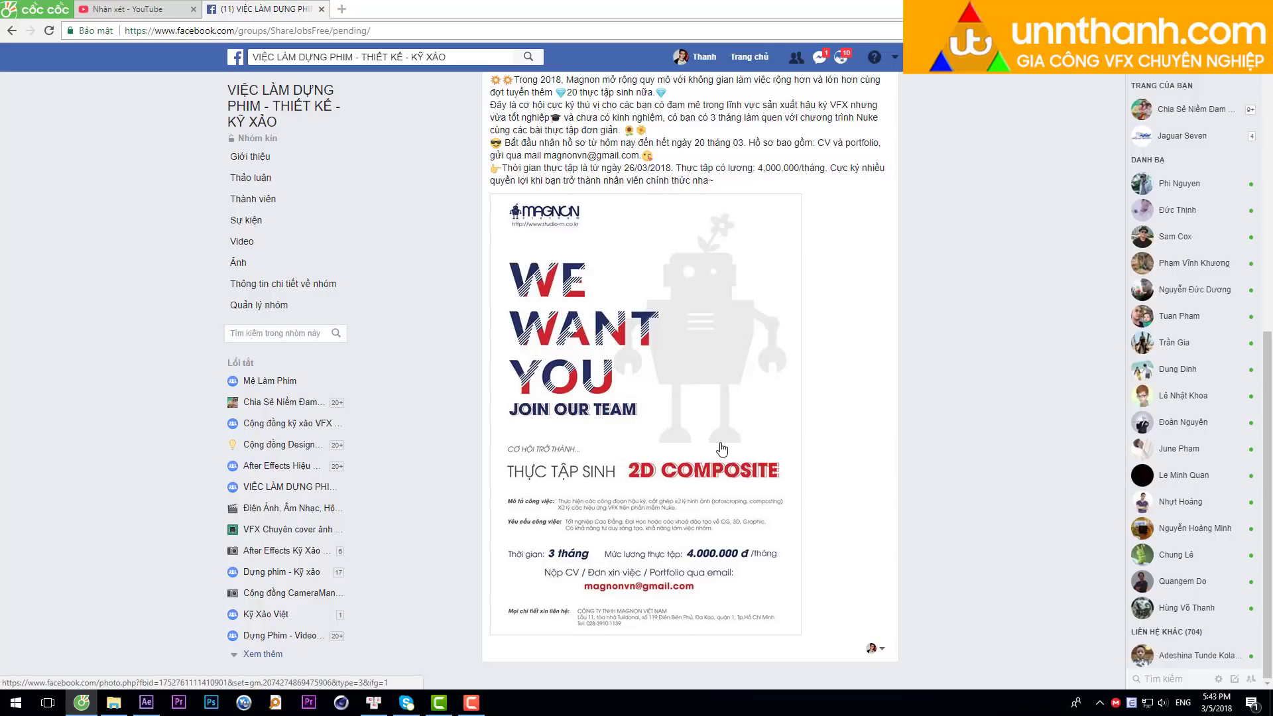
scroll(480, 454, up, 5)
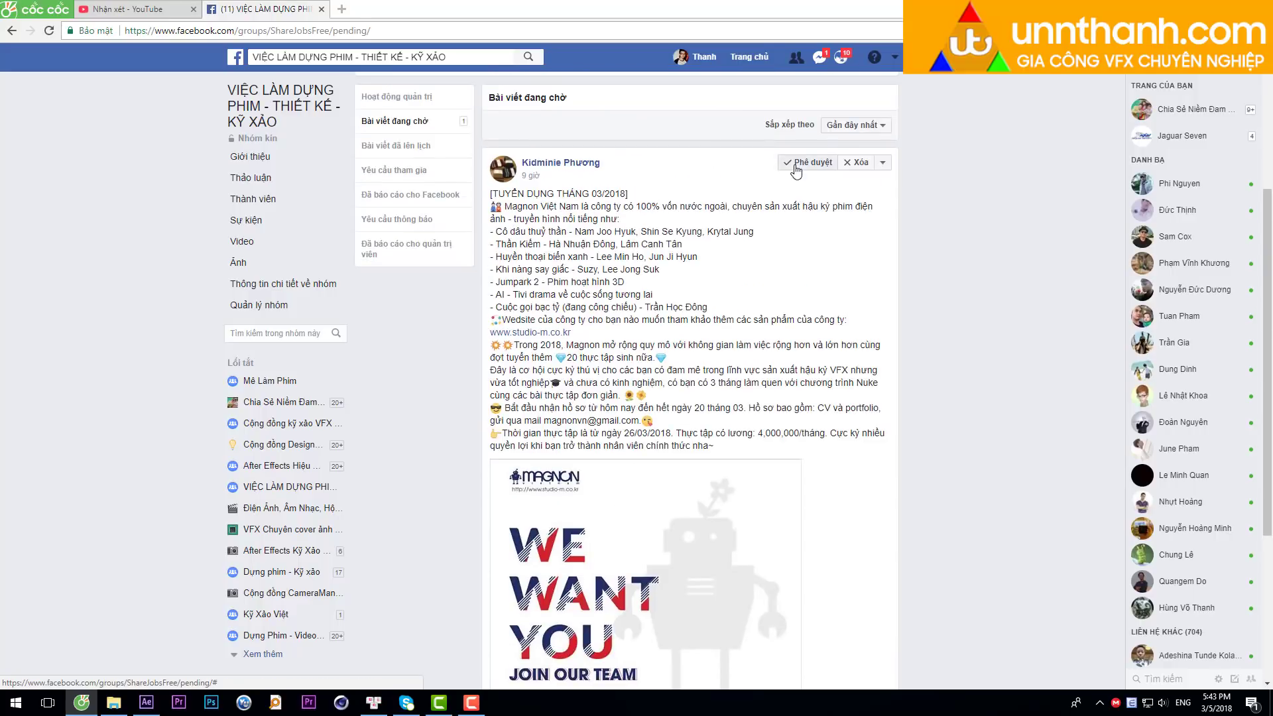
click(797, 165)
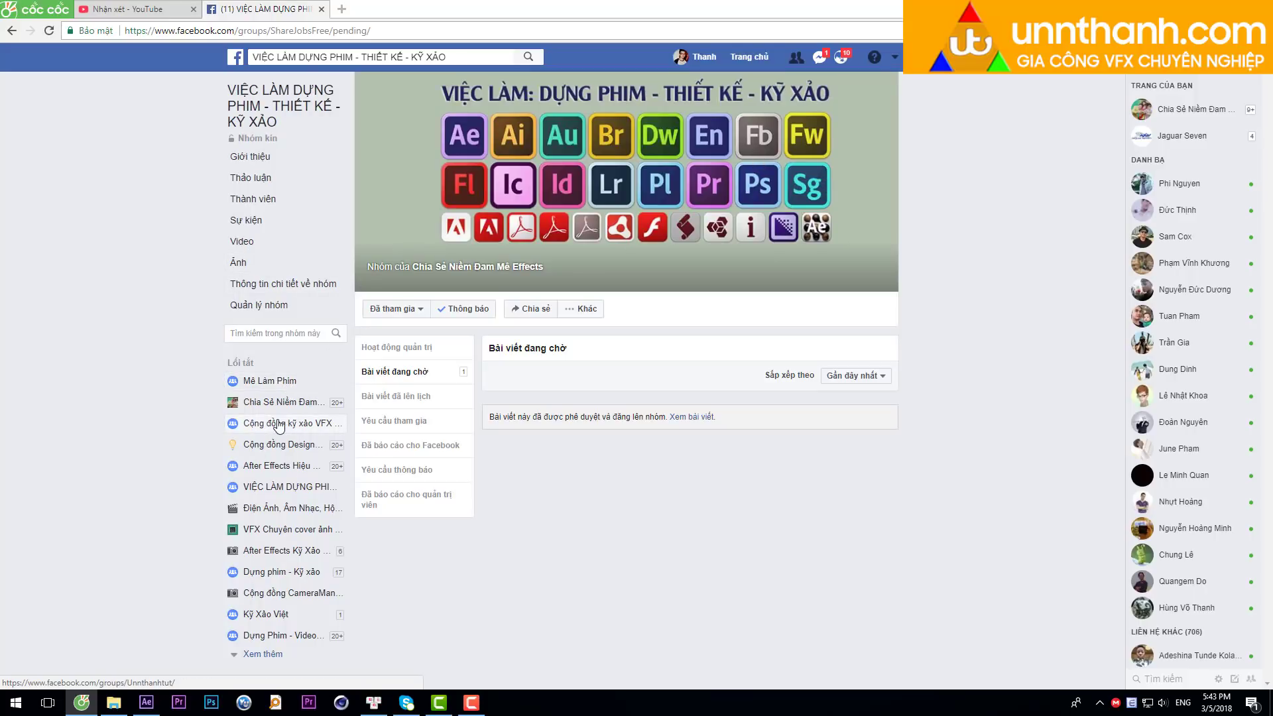
Expand the group shortcuts and scroll through the SHARE TÀI NGUYÊN VFX group feed.
click(263, 654)
scroll(271, 580, down, 1)
scroll(275, 590, down, 1)
scroll(279, 600, down, 1)
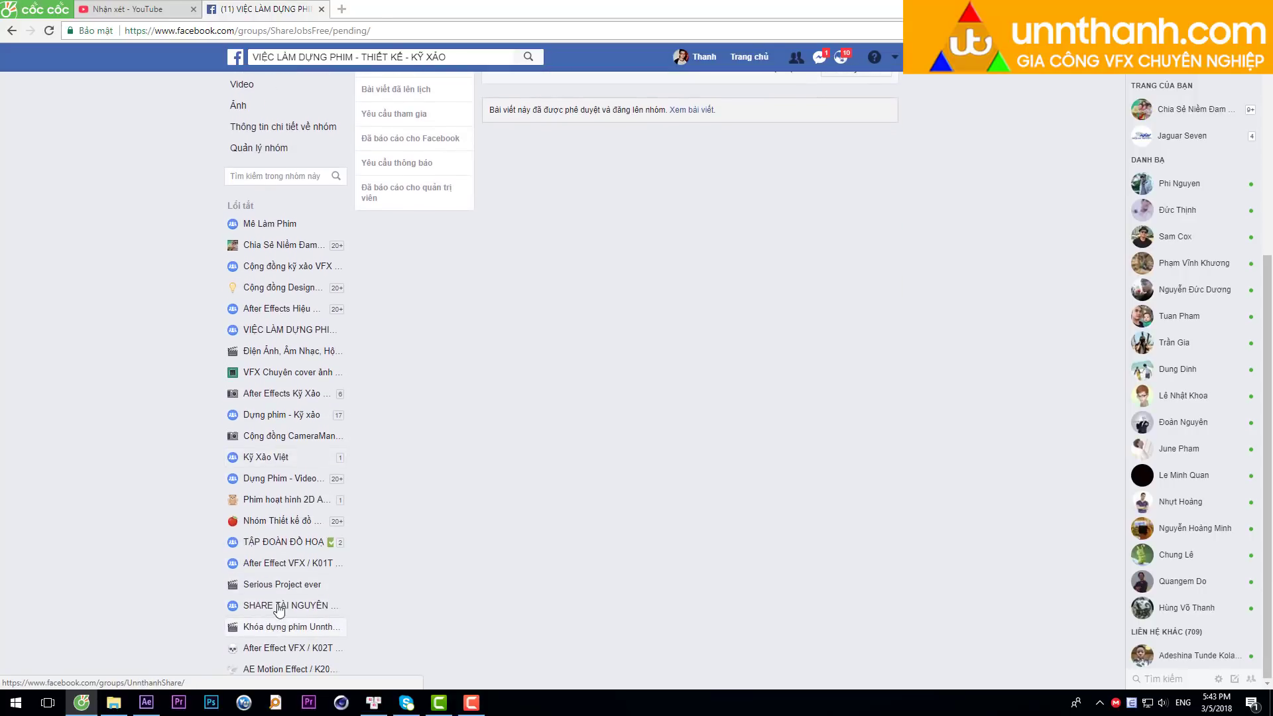
click(281, 609)
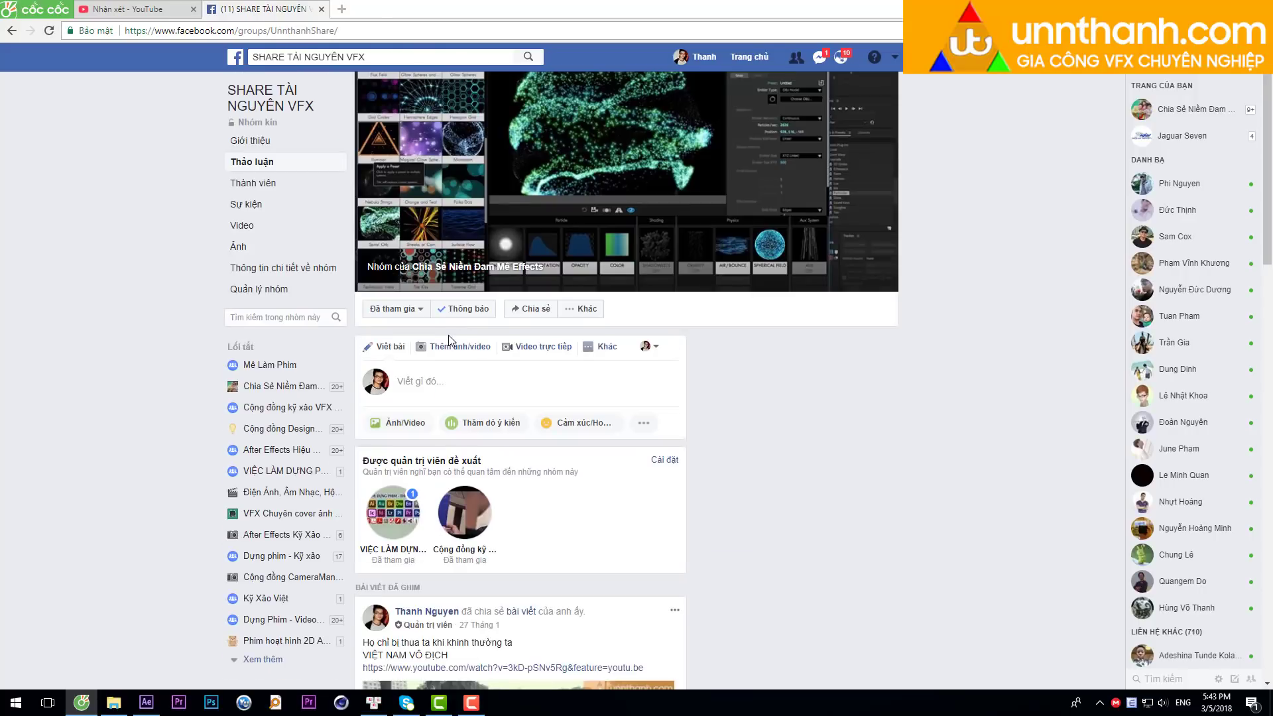
scroll(464, 371, down, 2)
scroll(504, 424, down, 4)
scroll(504, 426, down, 6)
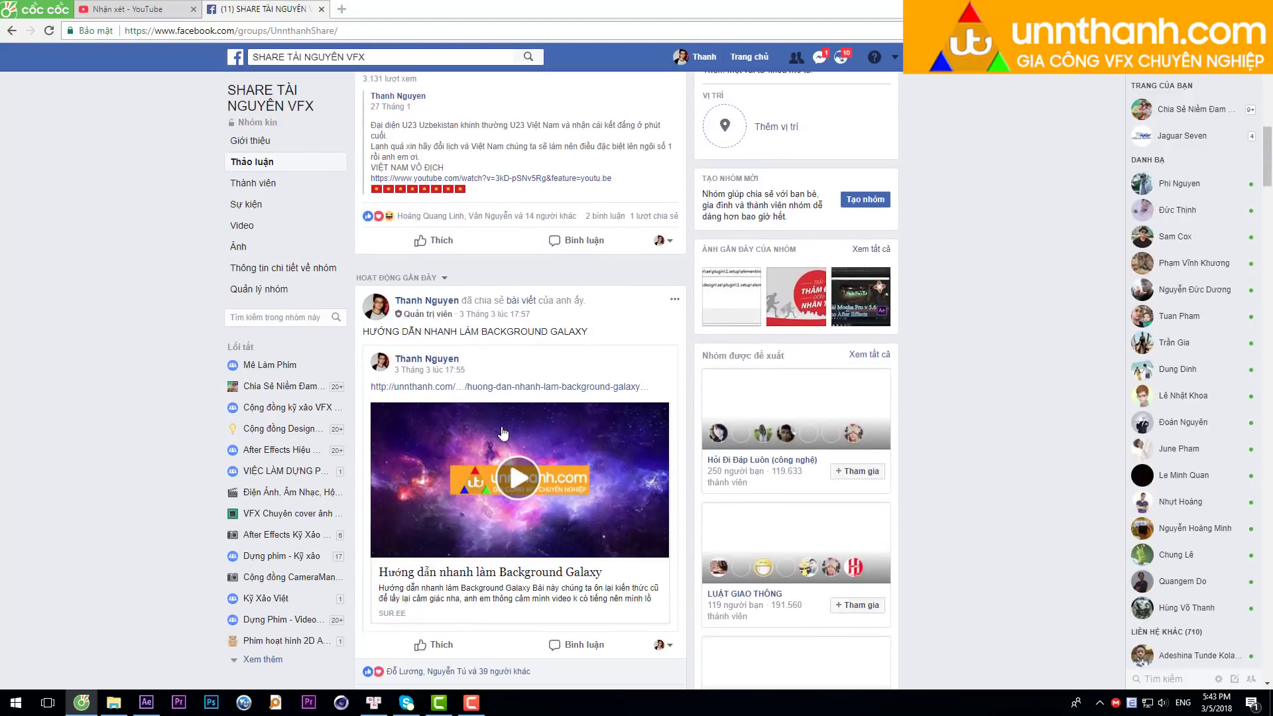
scroll(484, 411, down, 2)
scroll(464, 398, down, 5)
scroll(442, 381, down, 2)
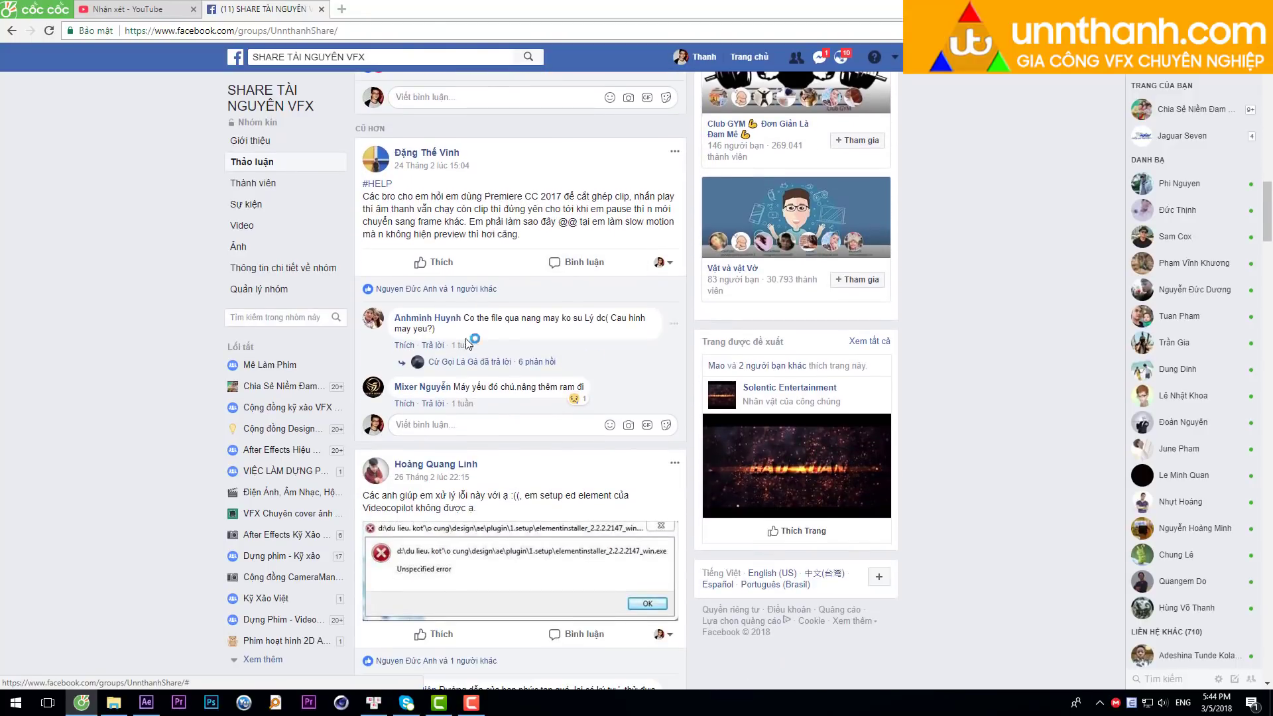
scroll(468, 343, down, 2)
scroll(491, 372, down, 3)
scroll(515, 398, down, 1)
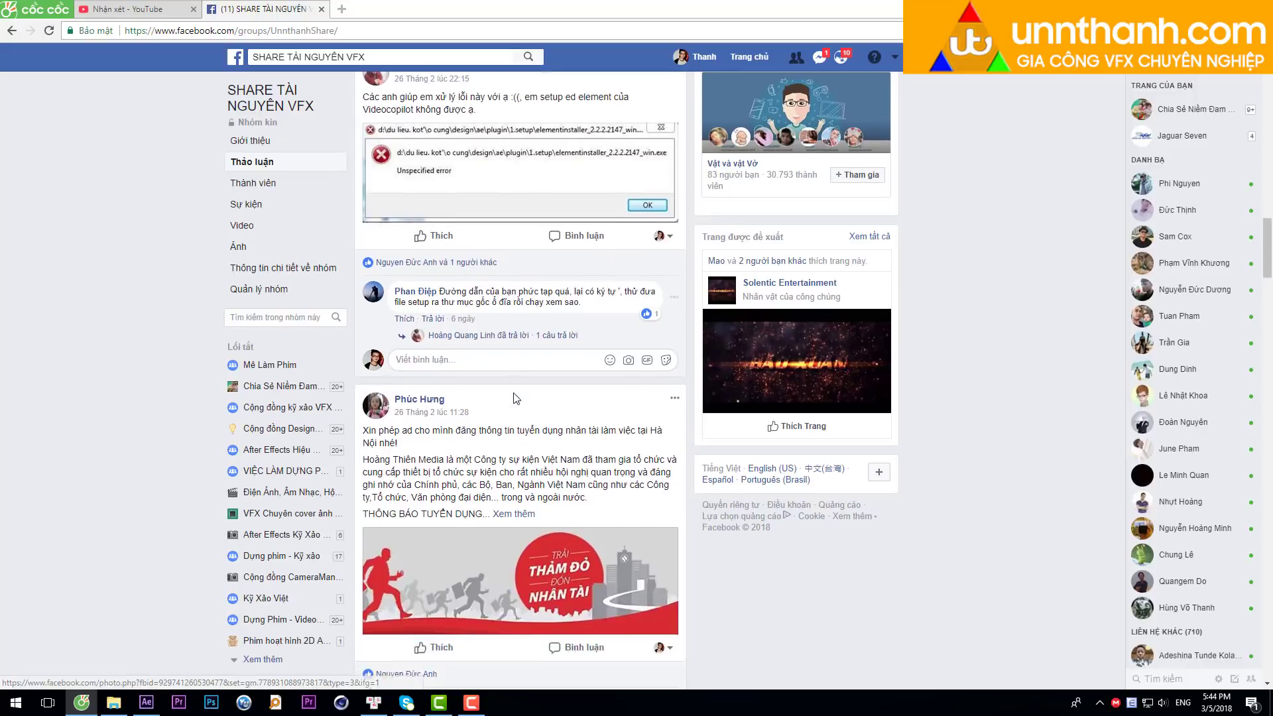
scroll(520, 411, down, 2)
scroll(320, 344, up, 2)
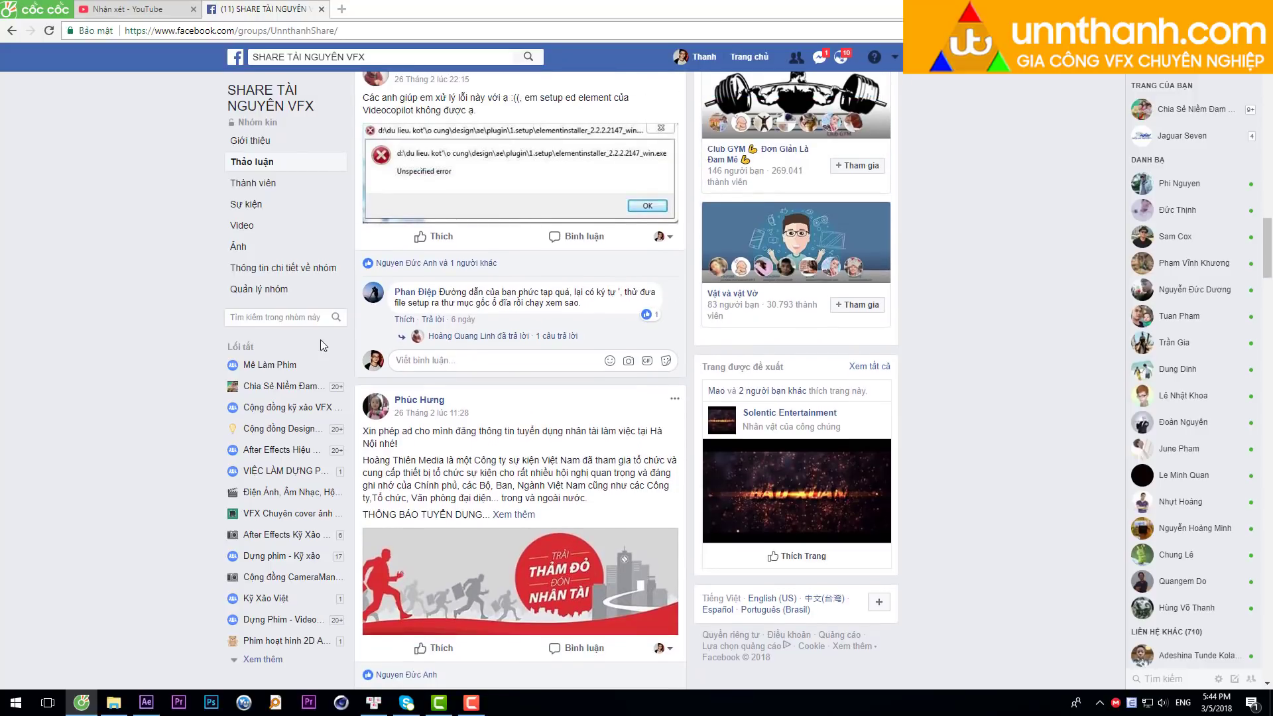
Scroll through the Cộng đồng kỹ xảo VFX Việt Nam group feed.
click(300, 407)
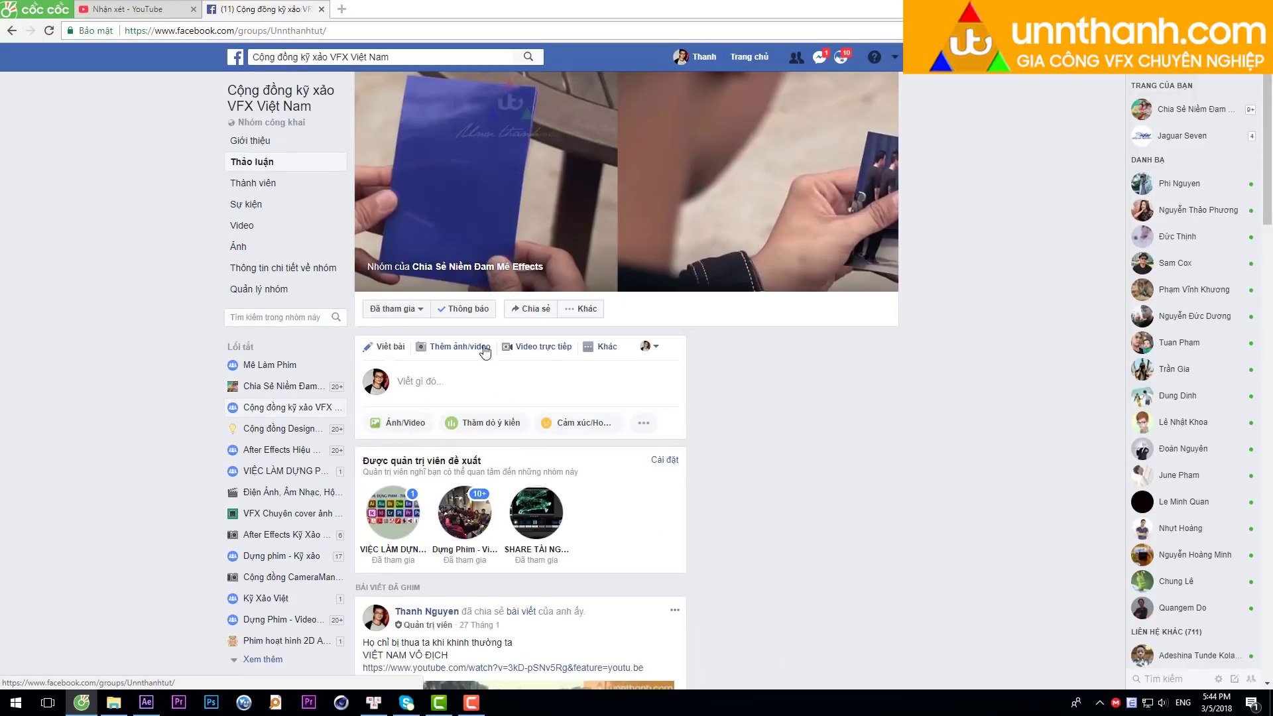
scroll(487, 348, down, 3)
scroll(490, 341, down, 3)
scroll(494, 335, down, 5)
scroll(497, 325, down, 4)
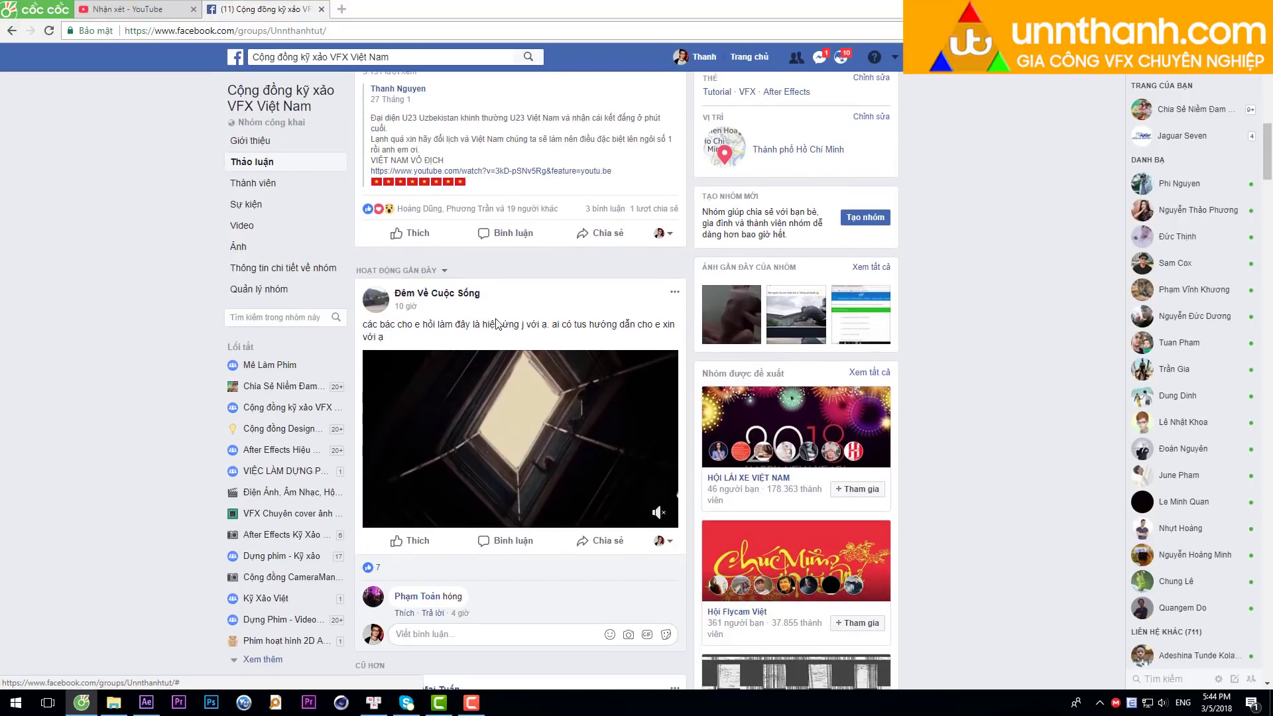
mouse_move(561, 400)
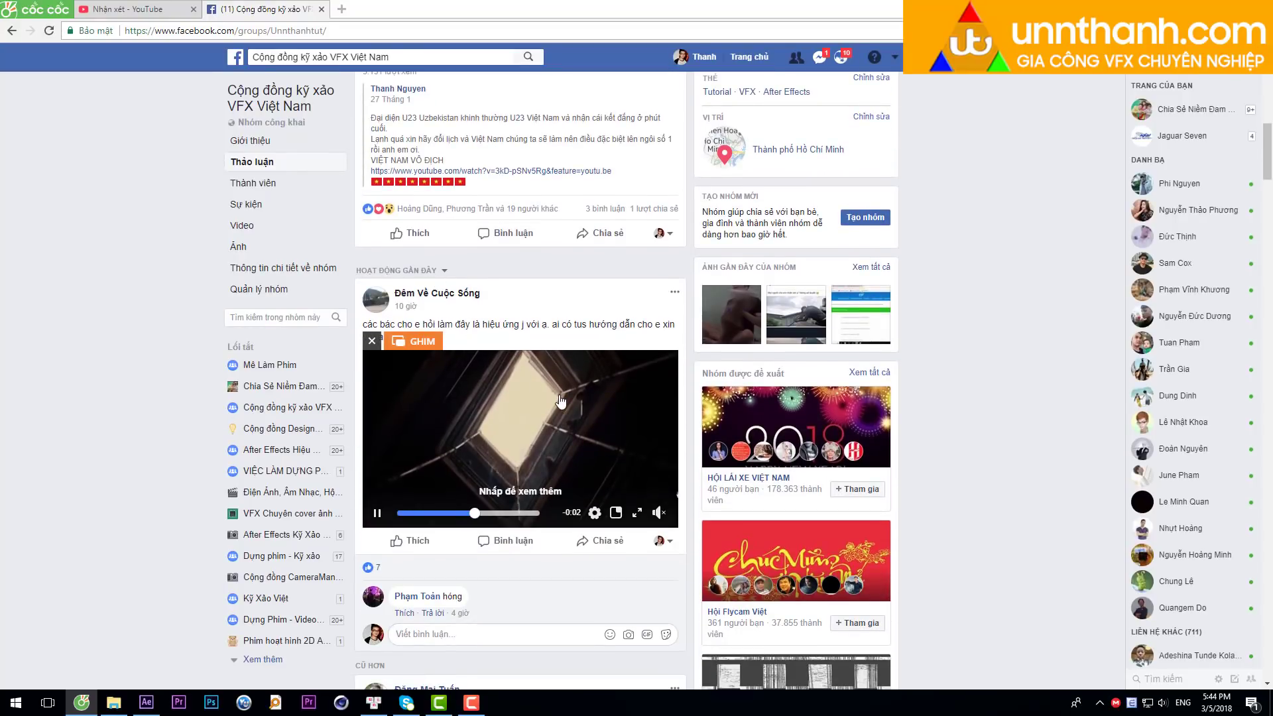
scroll(559, 407, down, 3)
scroll(556, 421, down, 4)
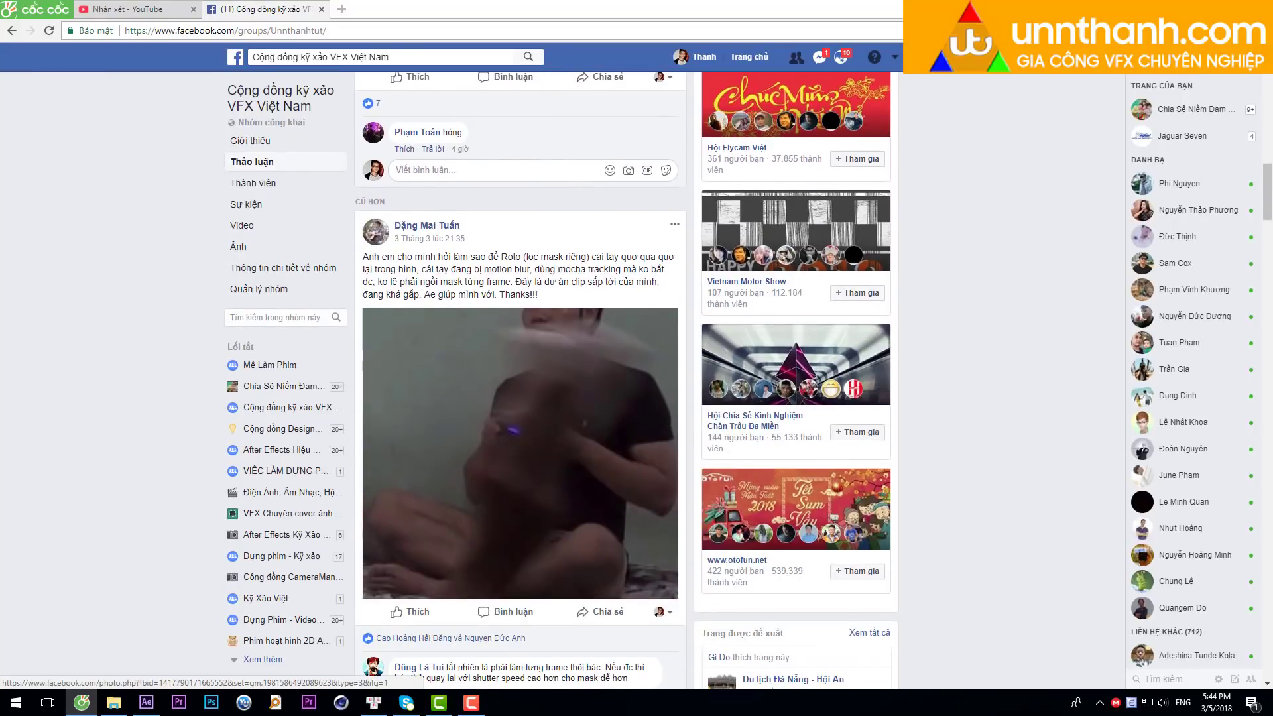
Return to After Effects and play the cloud composition from the start.
click(146, 702)
key(Home)
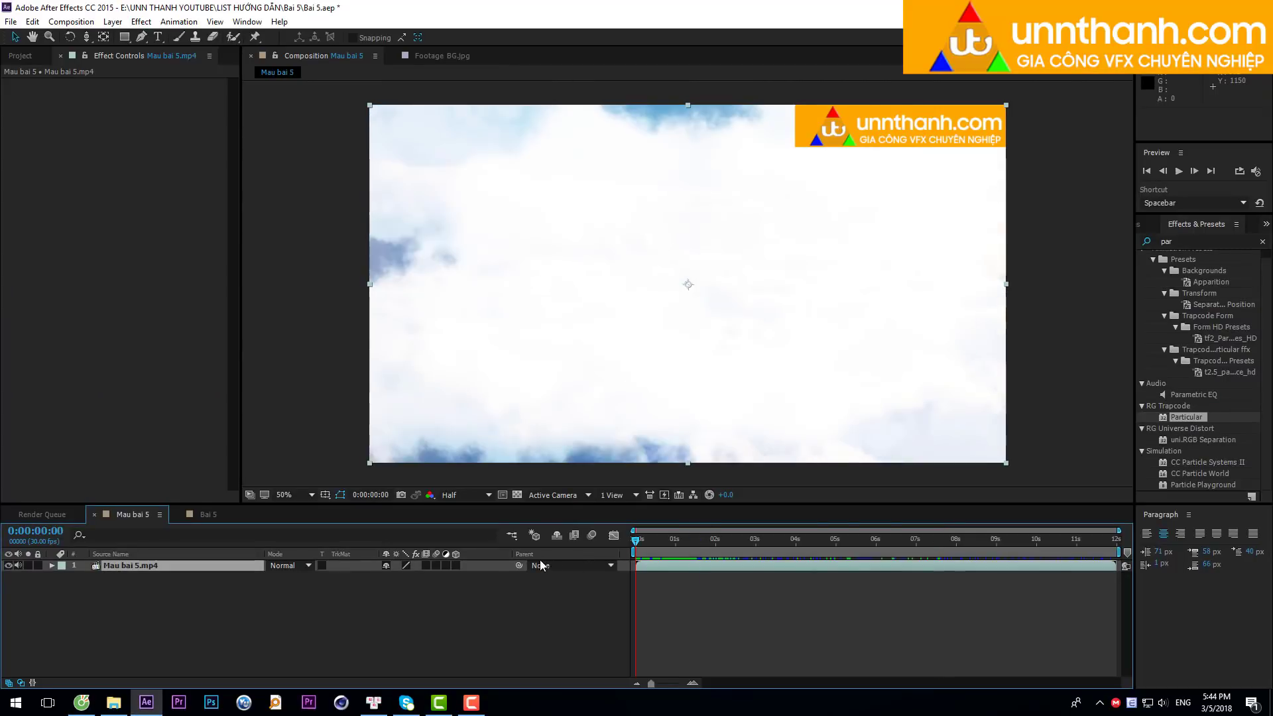
key(space)
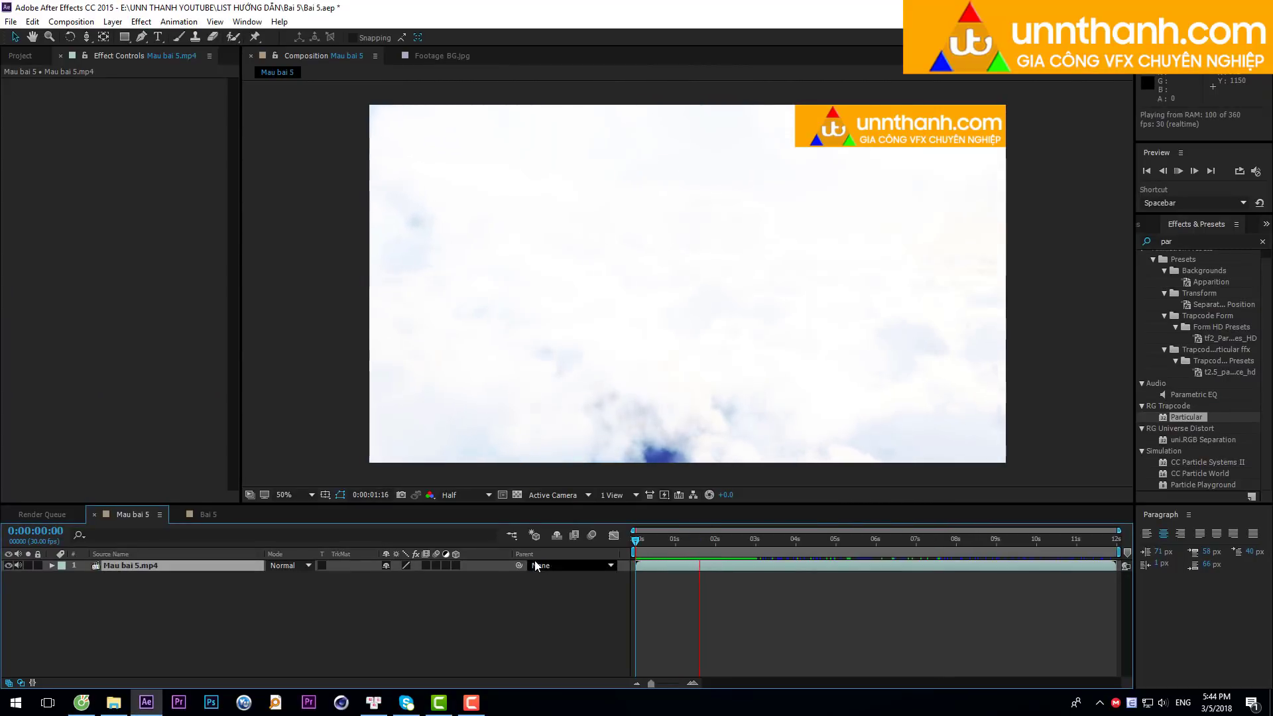